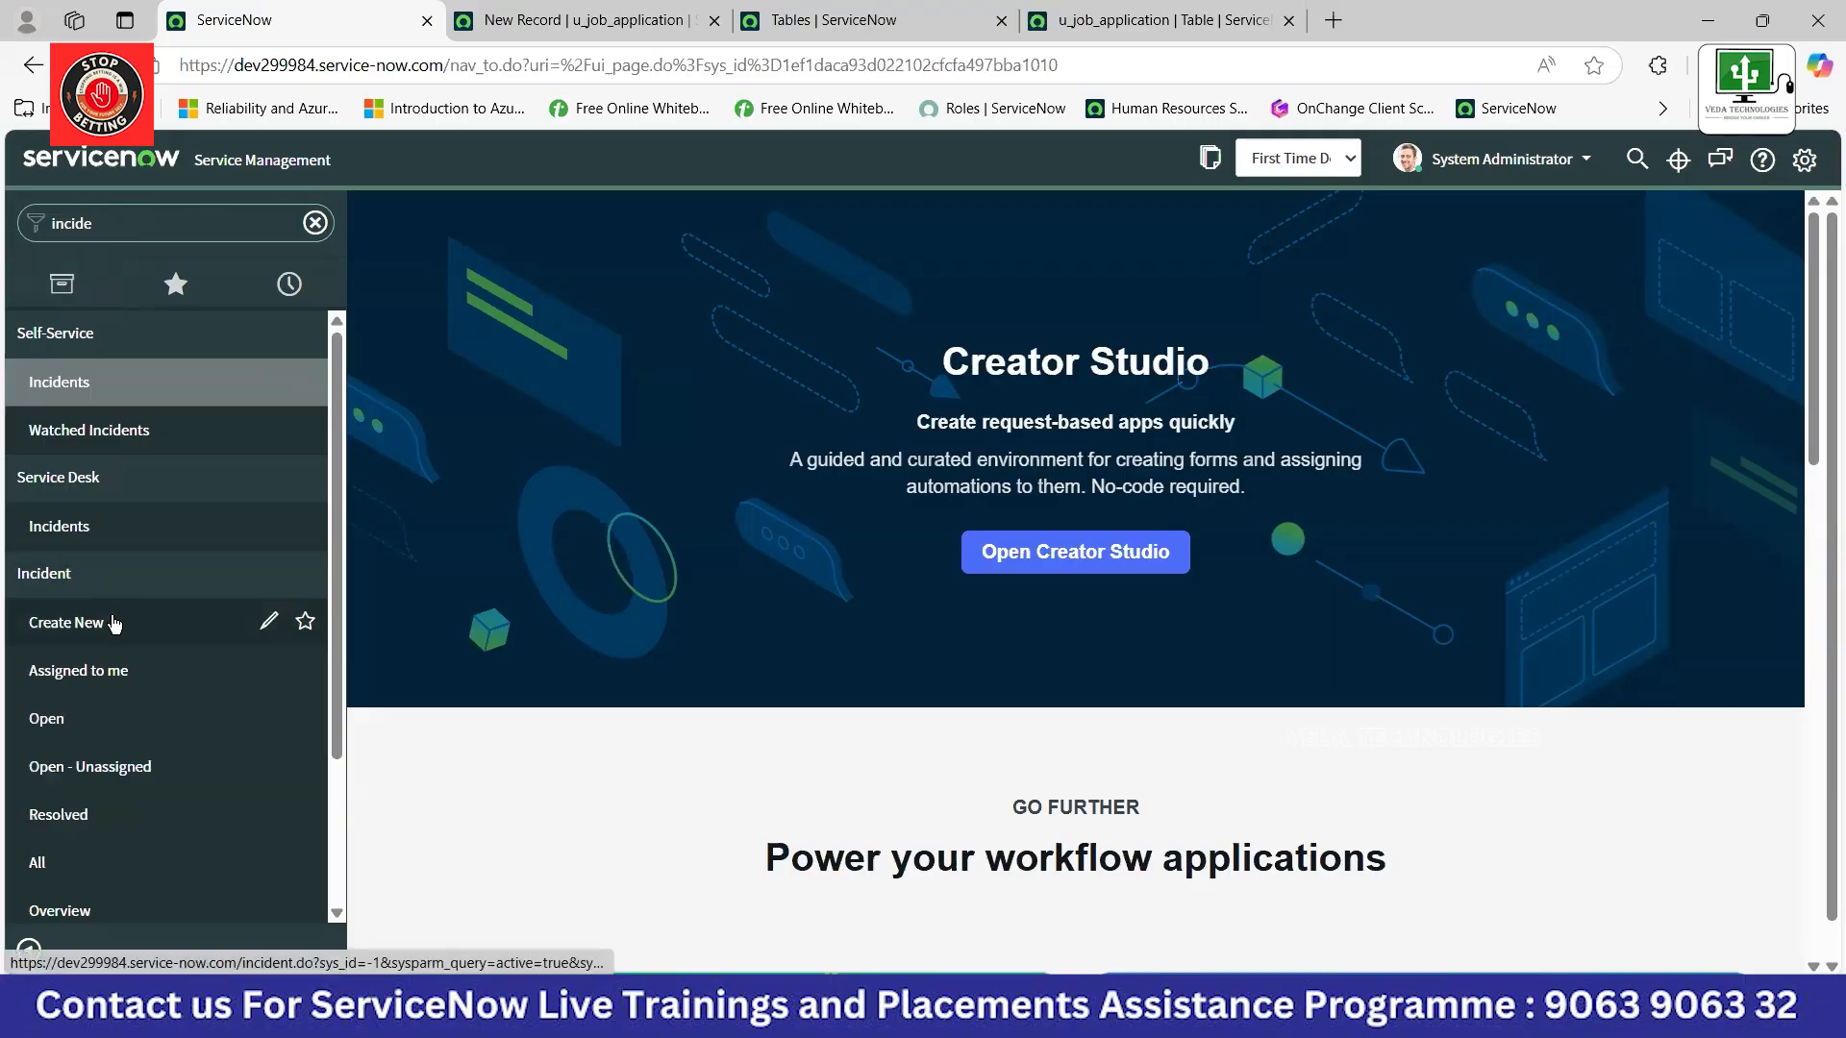
Open a new incident form in a separate browser tab and unlock its Additional assignee list.
{"action": "middle_click", "coordinate": [113, 624]}
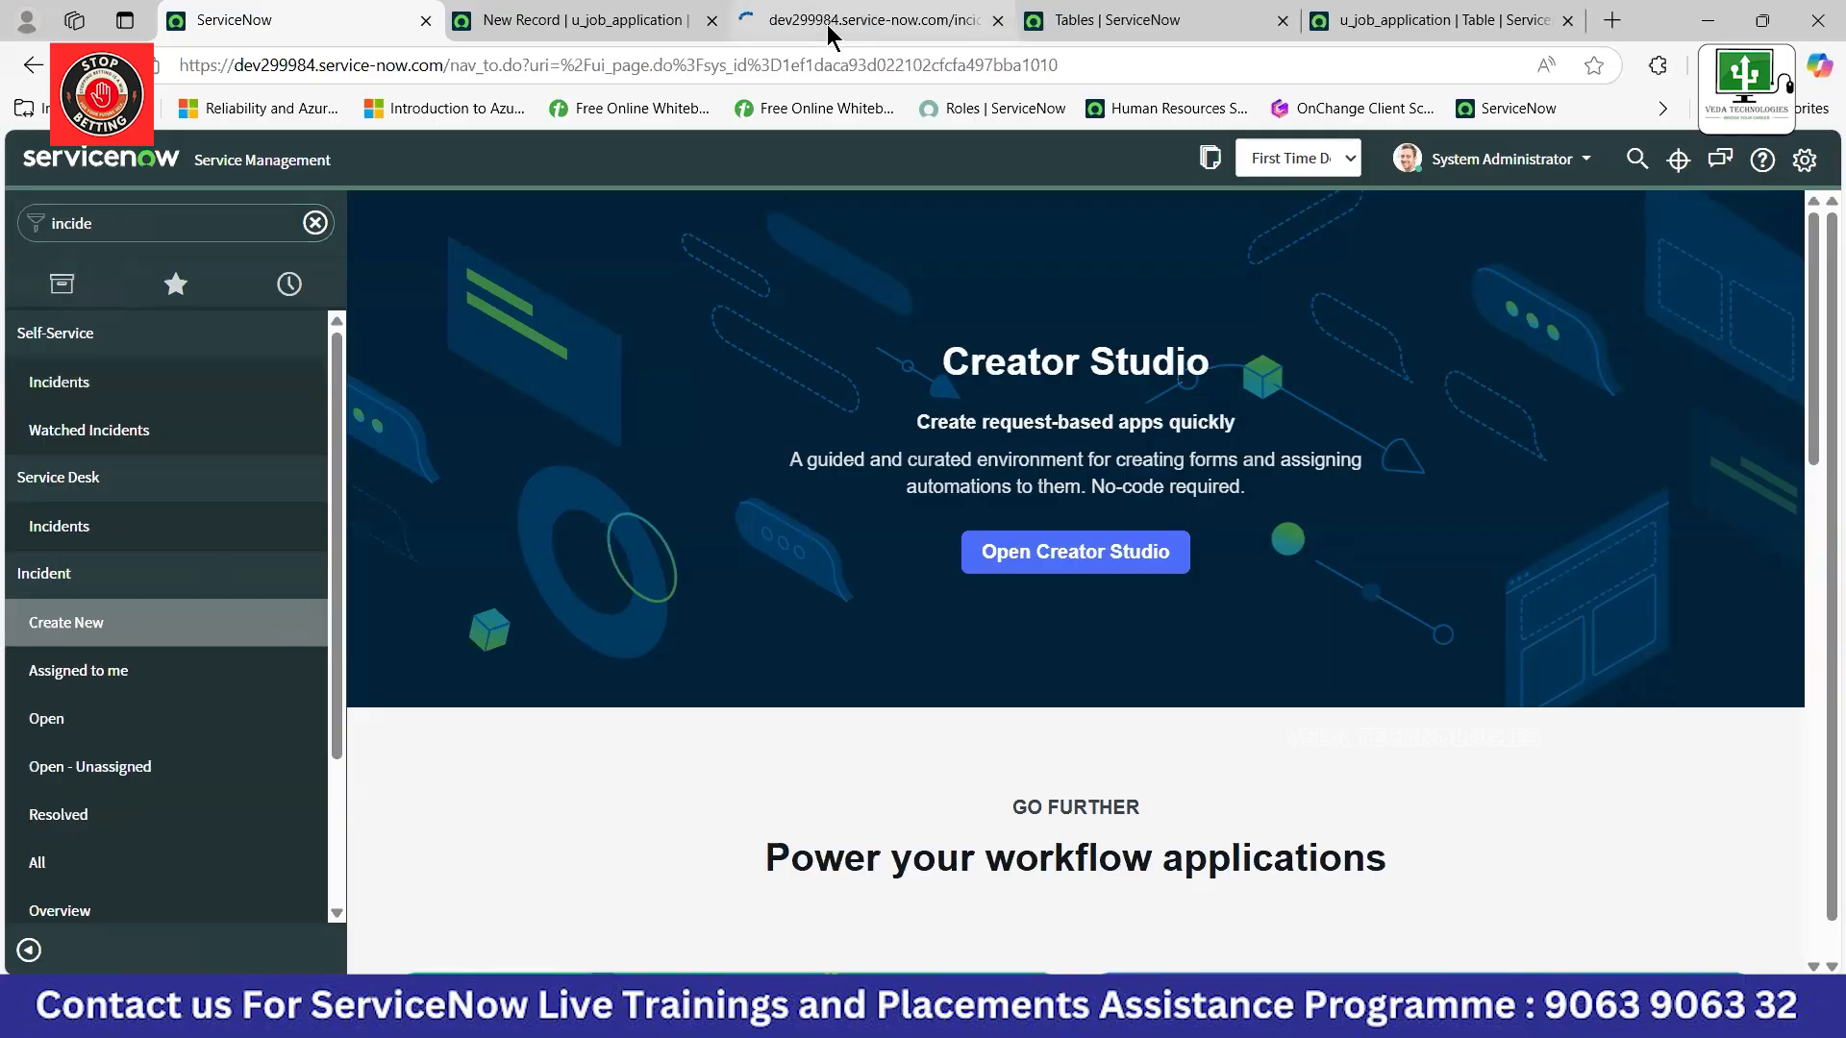
{"action": "left_click", "coordinate": [814, 28]}
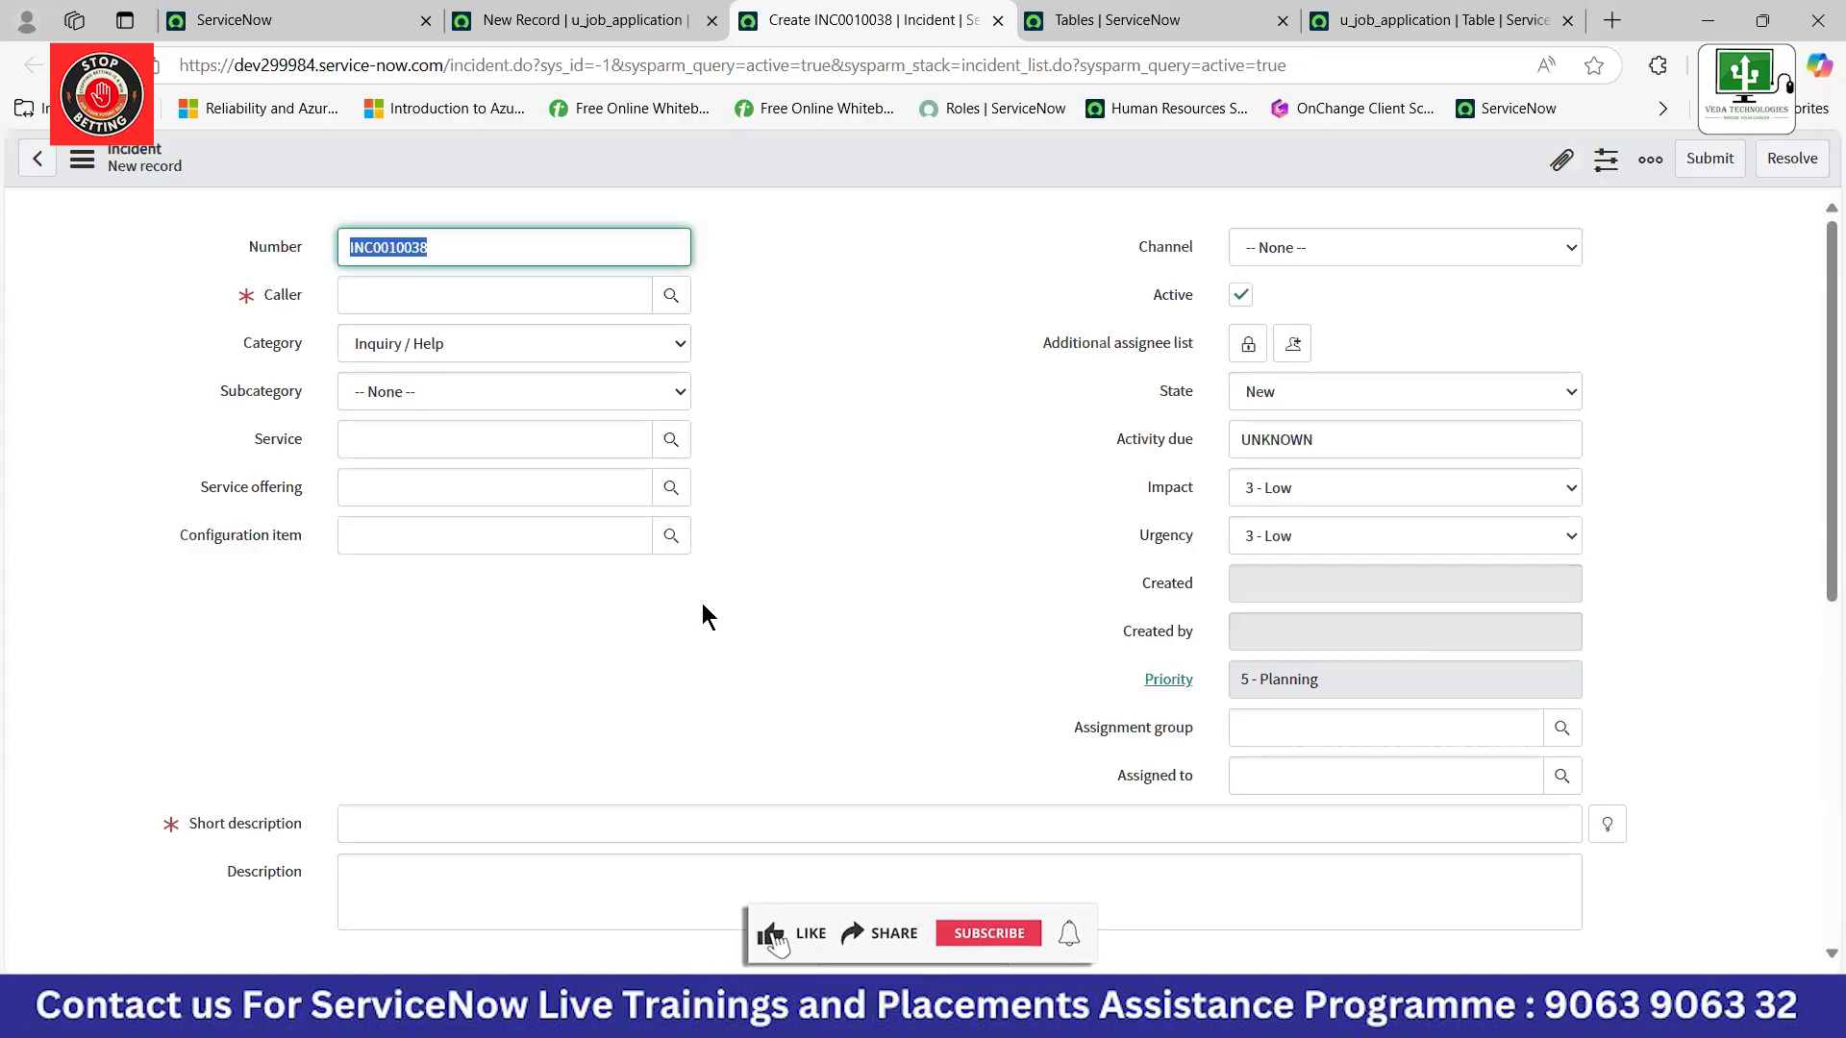
{"action": "left_click", "coordinate": [1017, 493]}
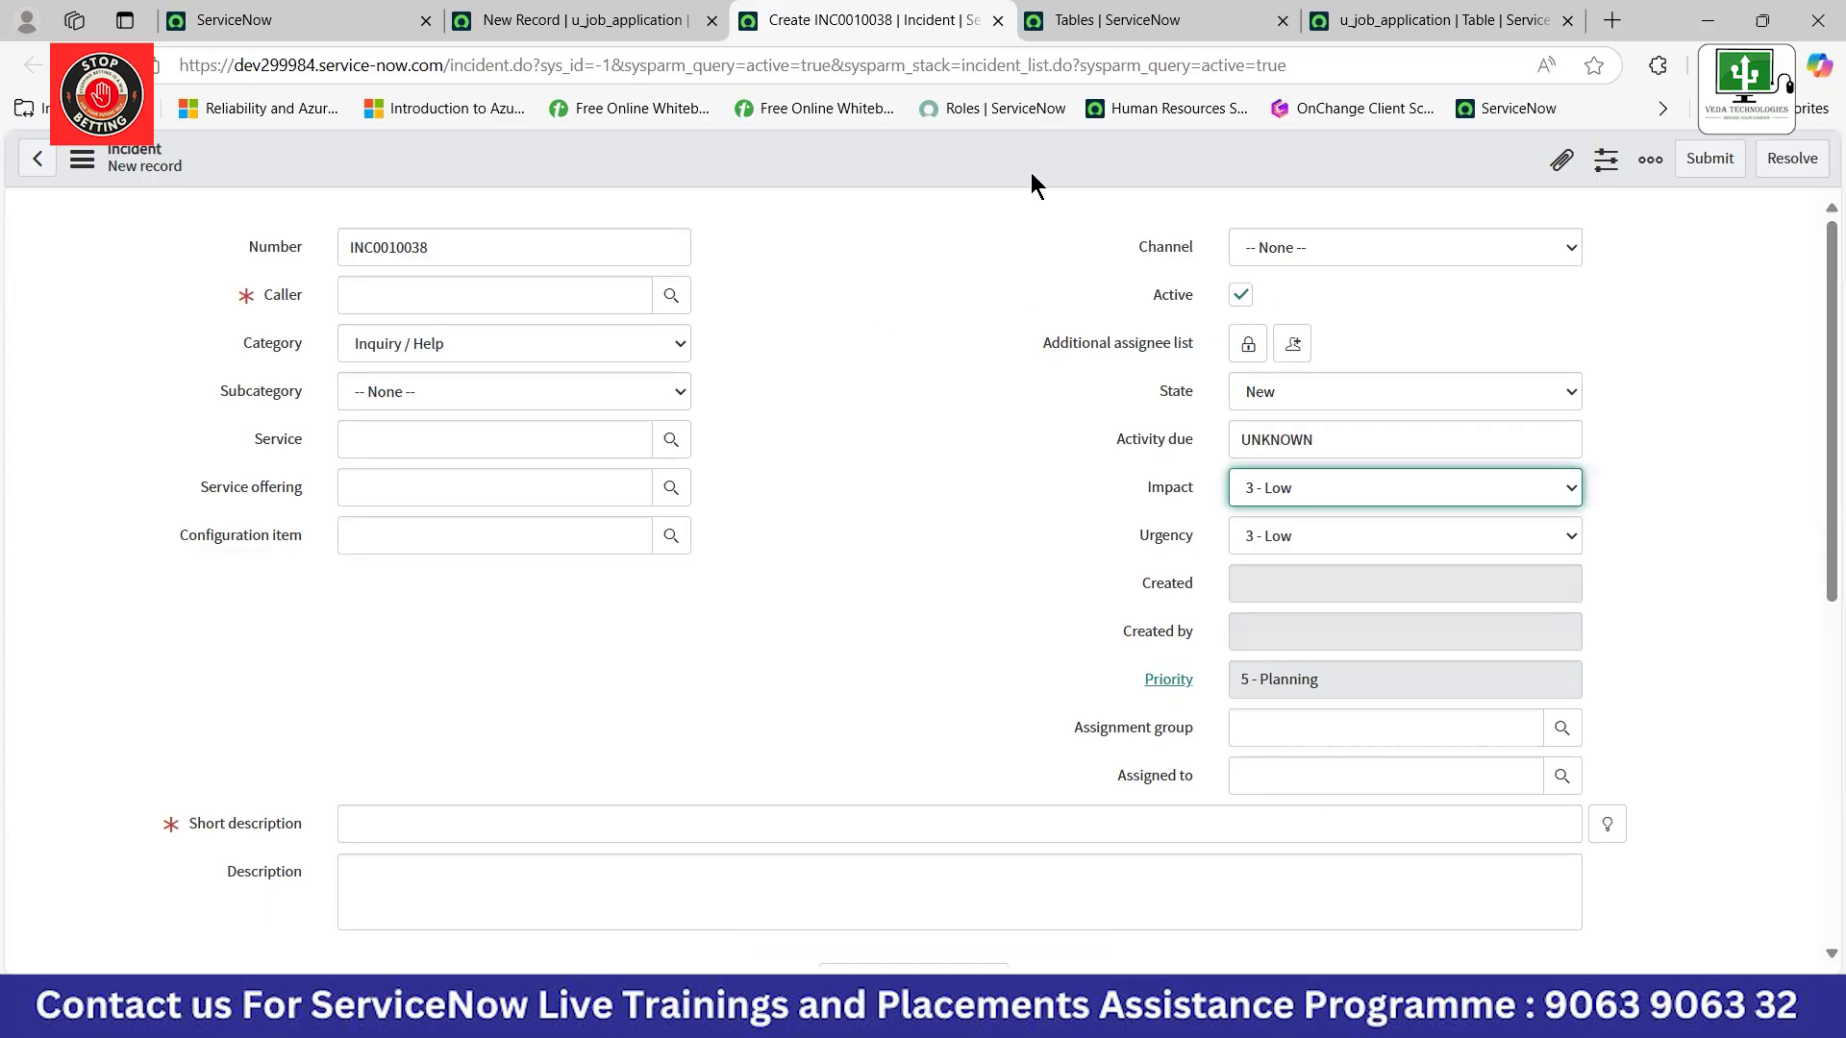
{"action": "key", "text": "alt+Tab"}
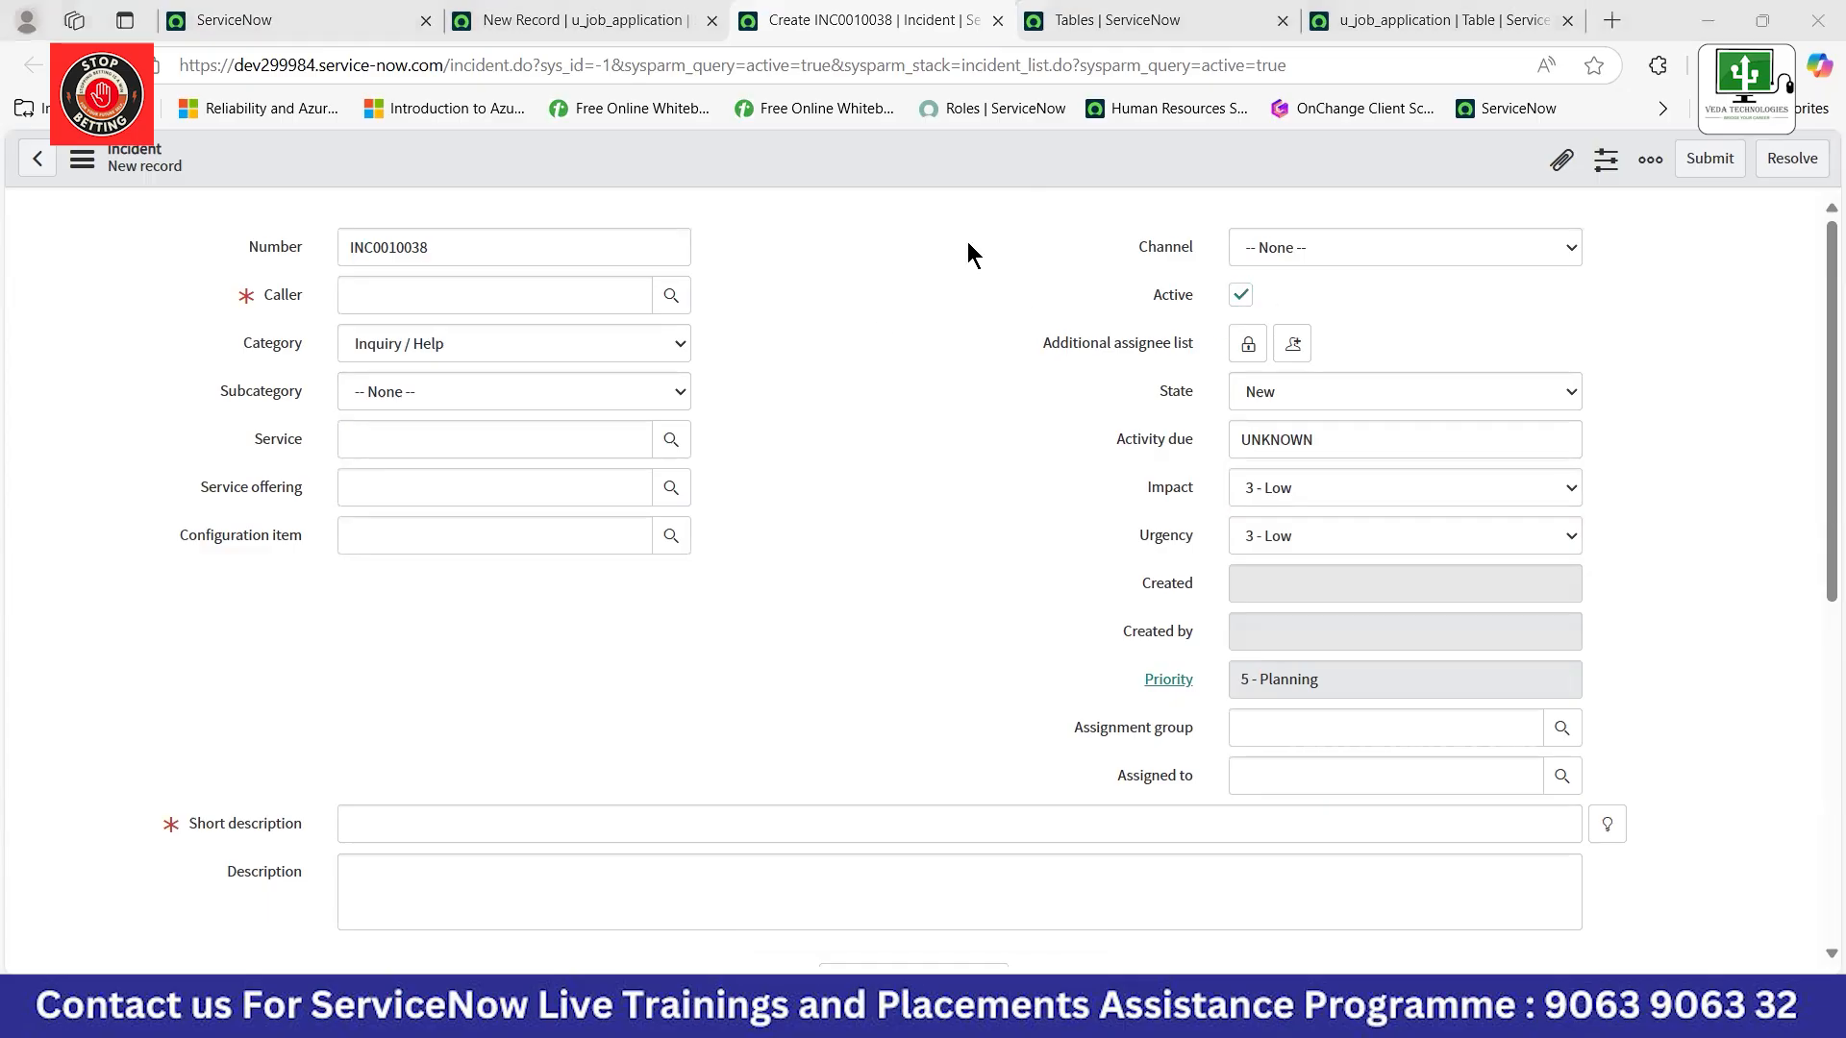
{"action": "left_click", "coordinate": [1245, 346]}
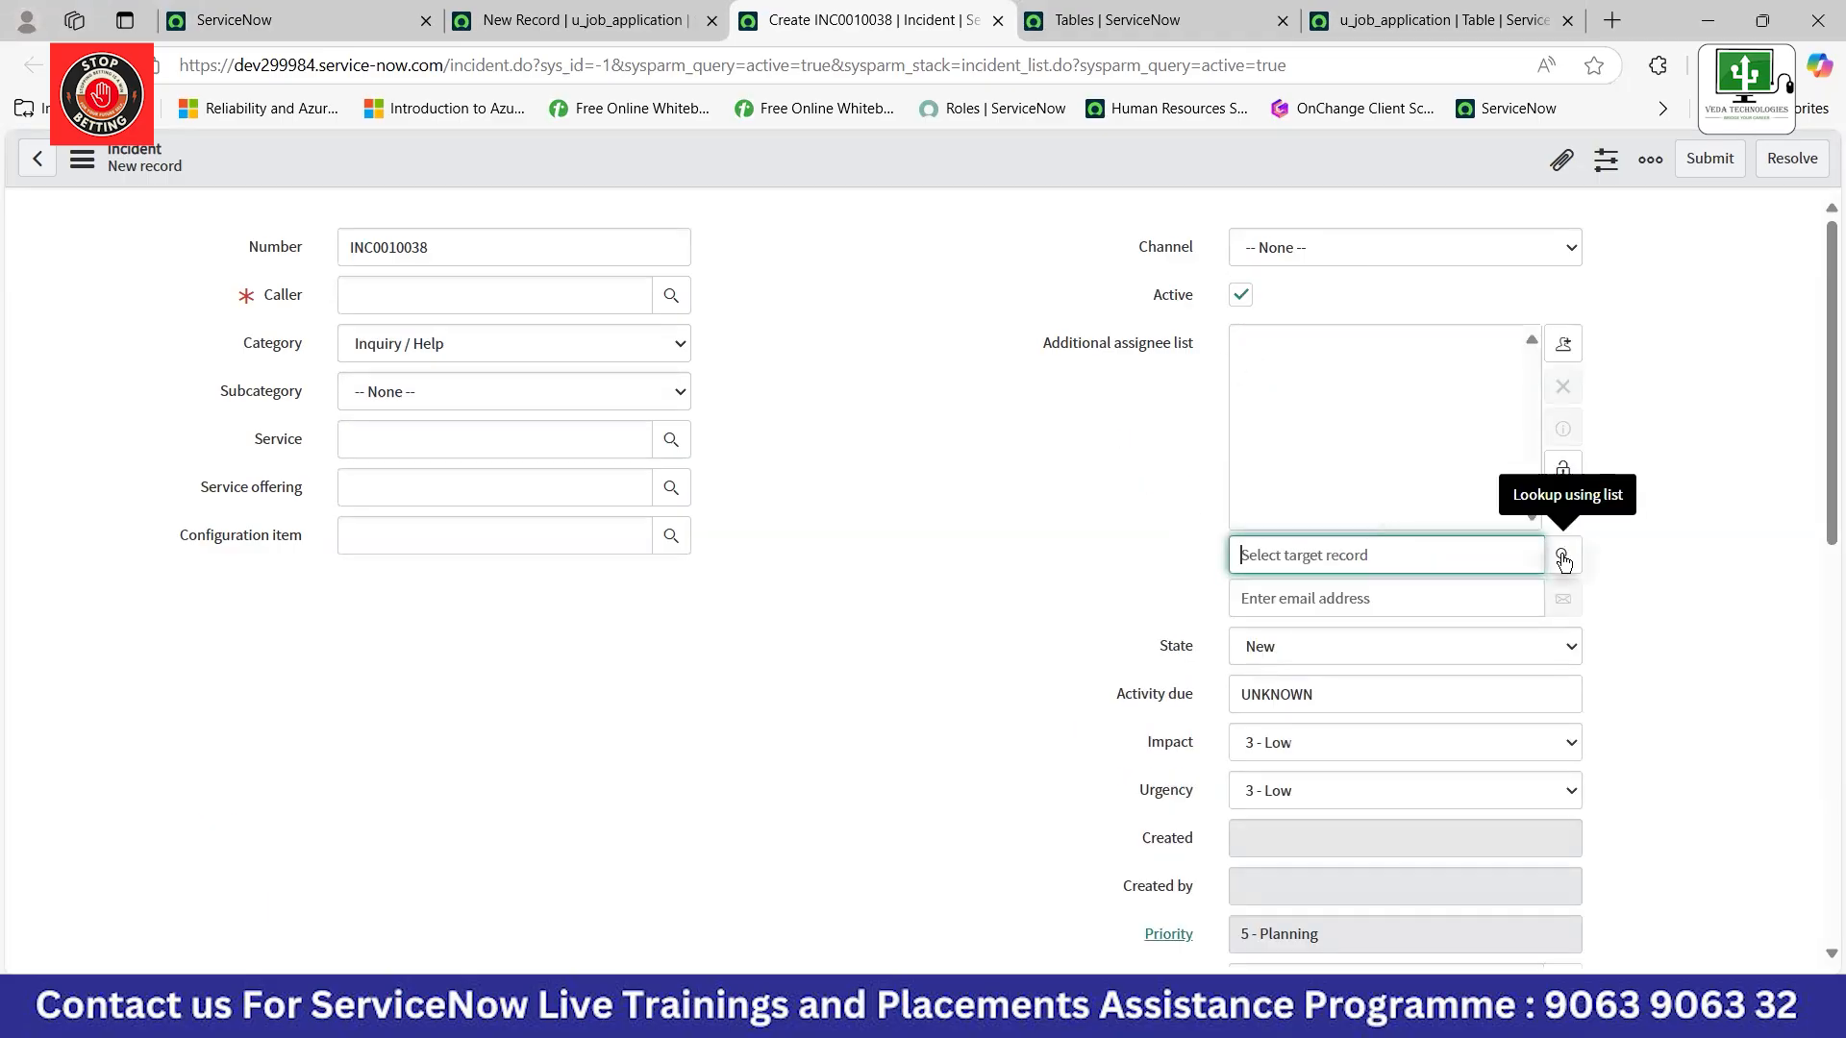
{"action": "left_click", "coordinate": [348, 295]}
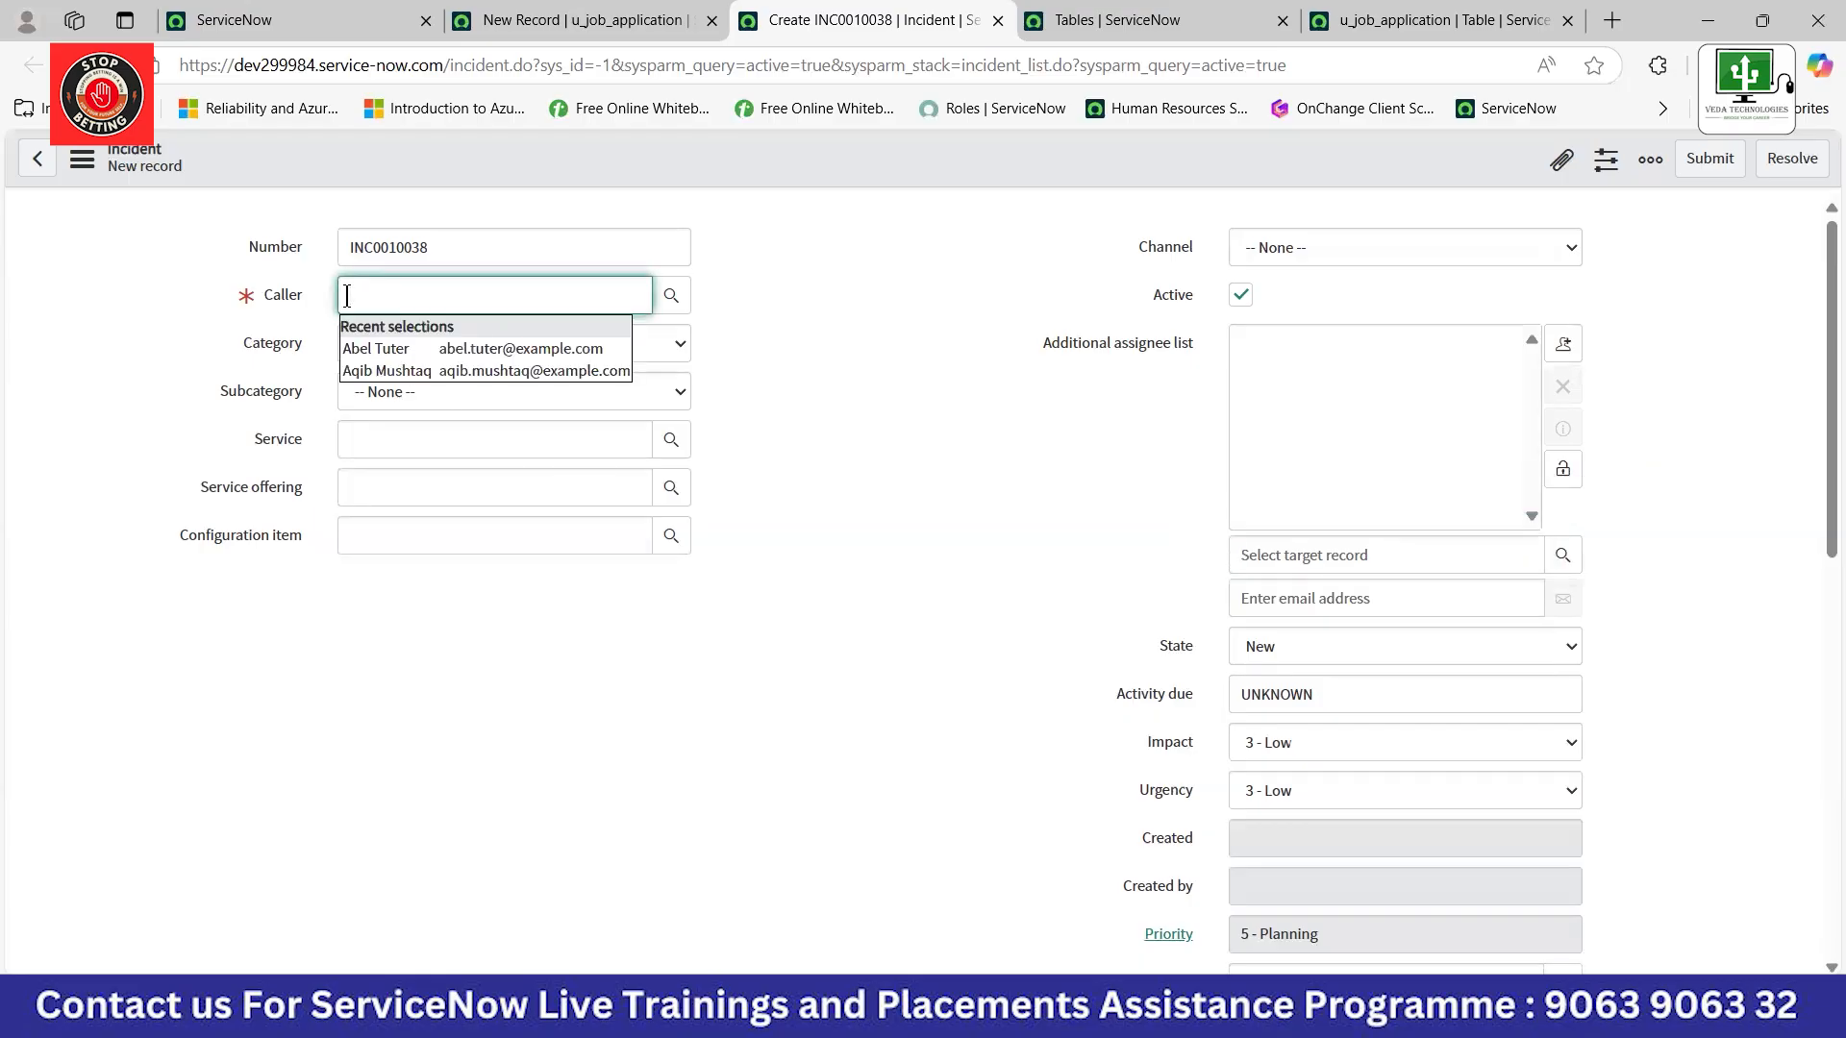
{"action": "left_click", "coordinate": [883, 328]}
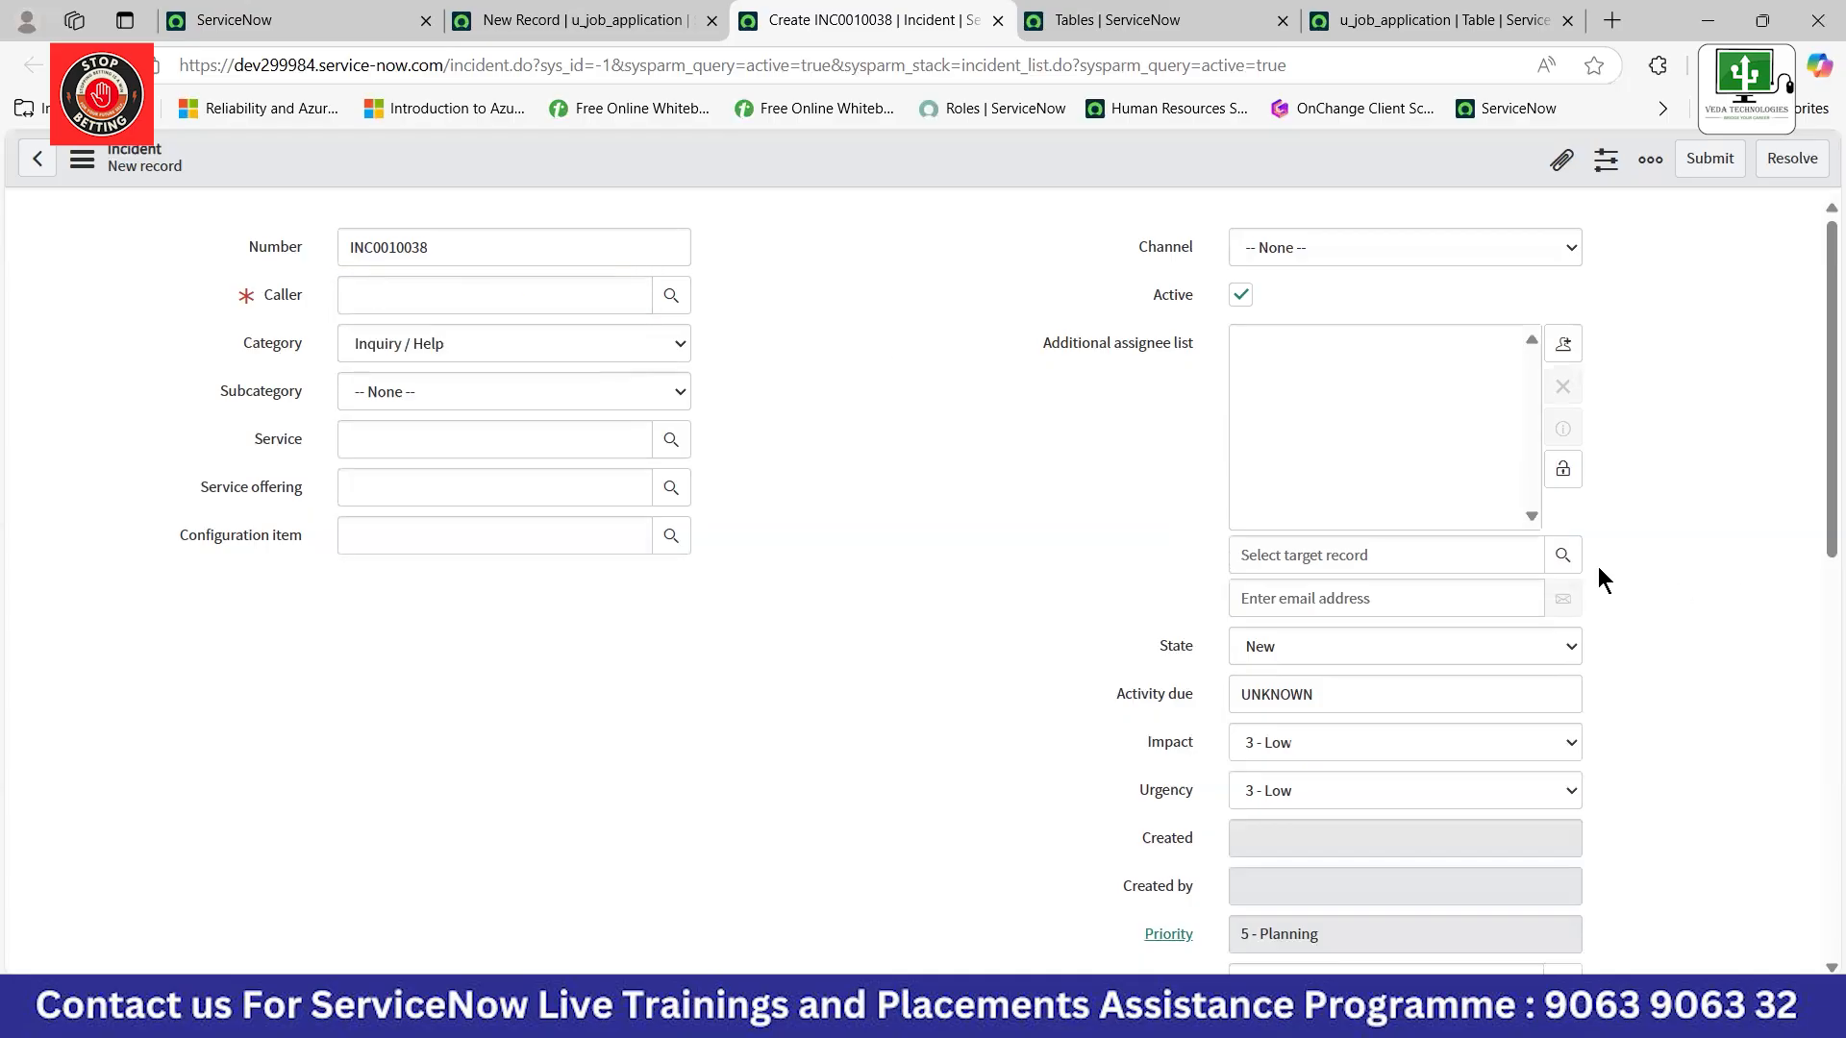
{"action": "left_click", "coordinate": [443, 298]}
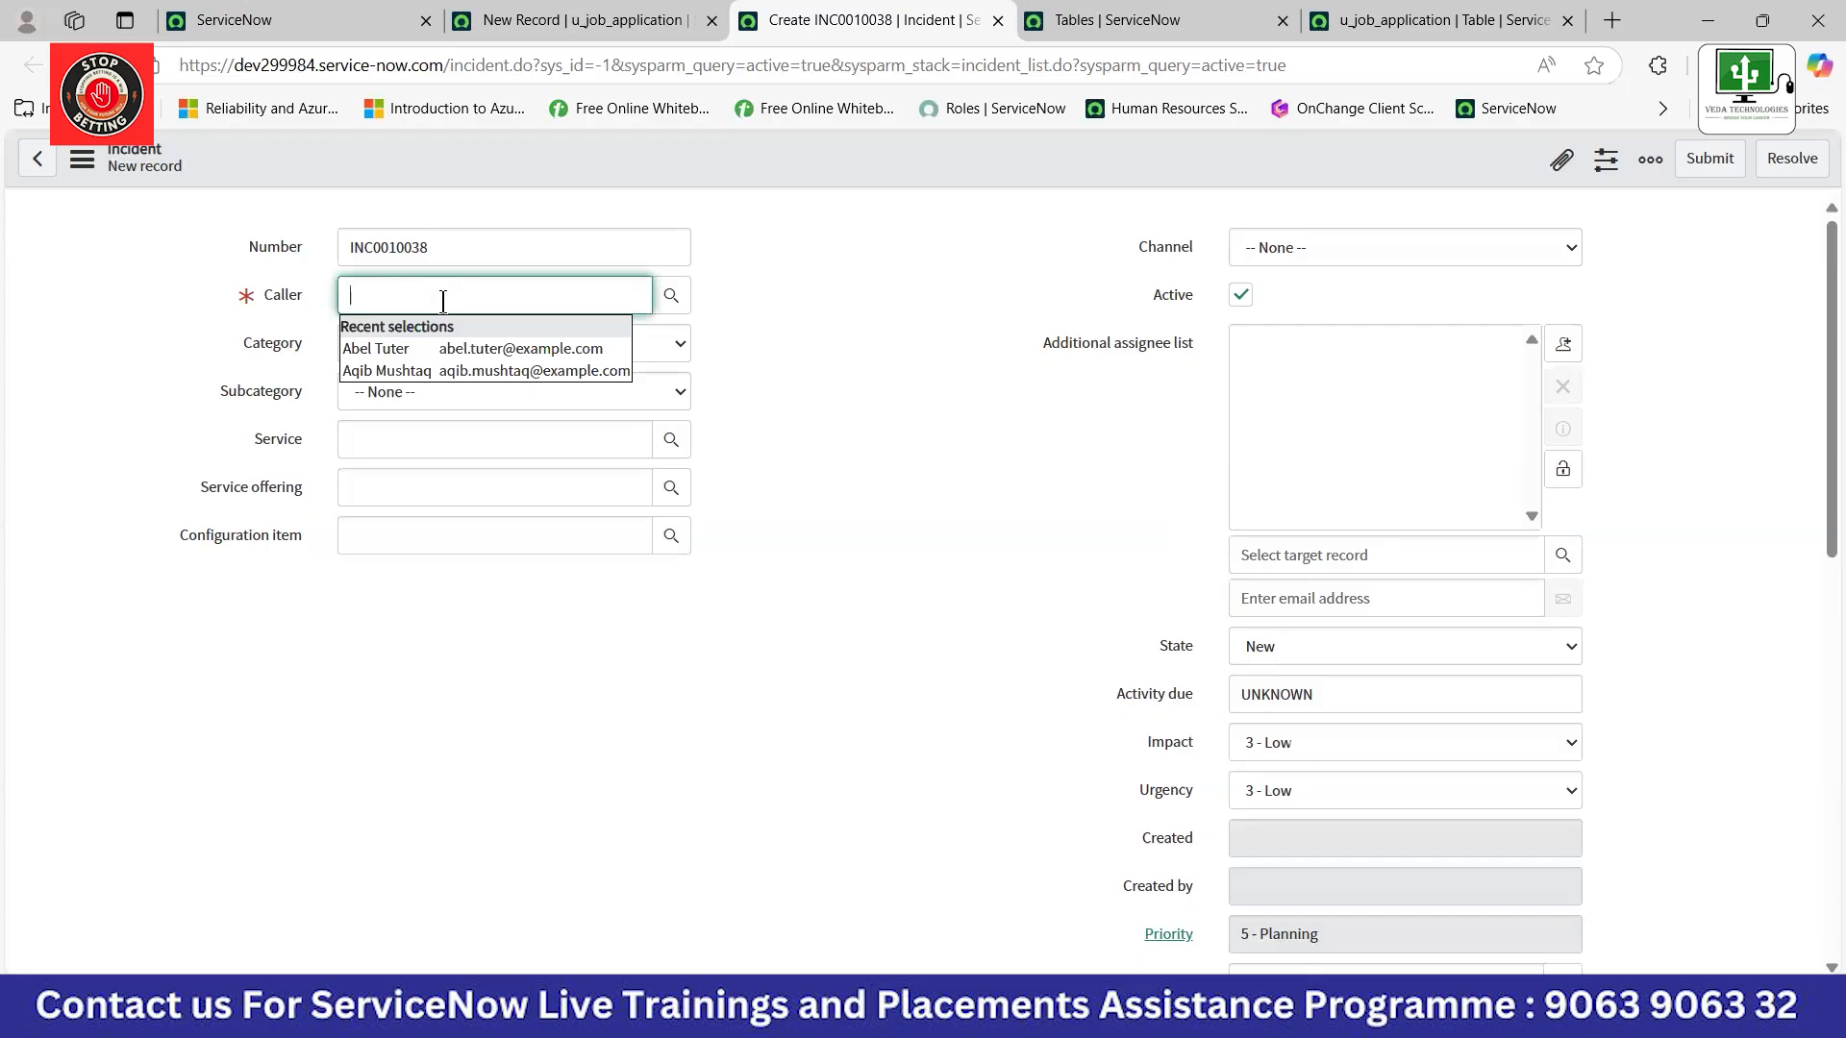
{"action": "left_click_drag", "start_coordinate": [302, 296], "coordinate": [264, 298]}
{"action": "left_click", "coordinate": [907, 361]}
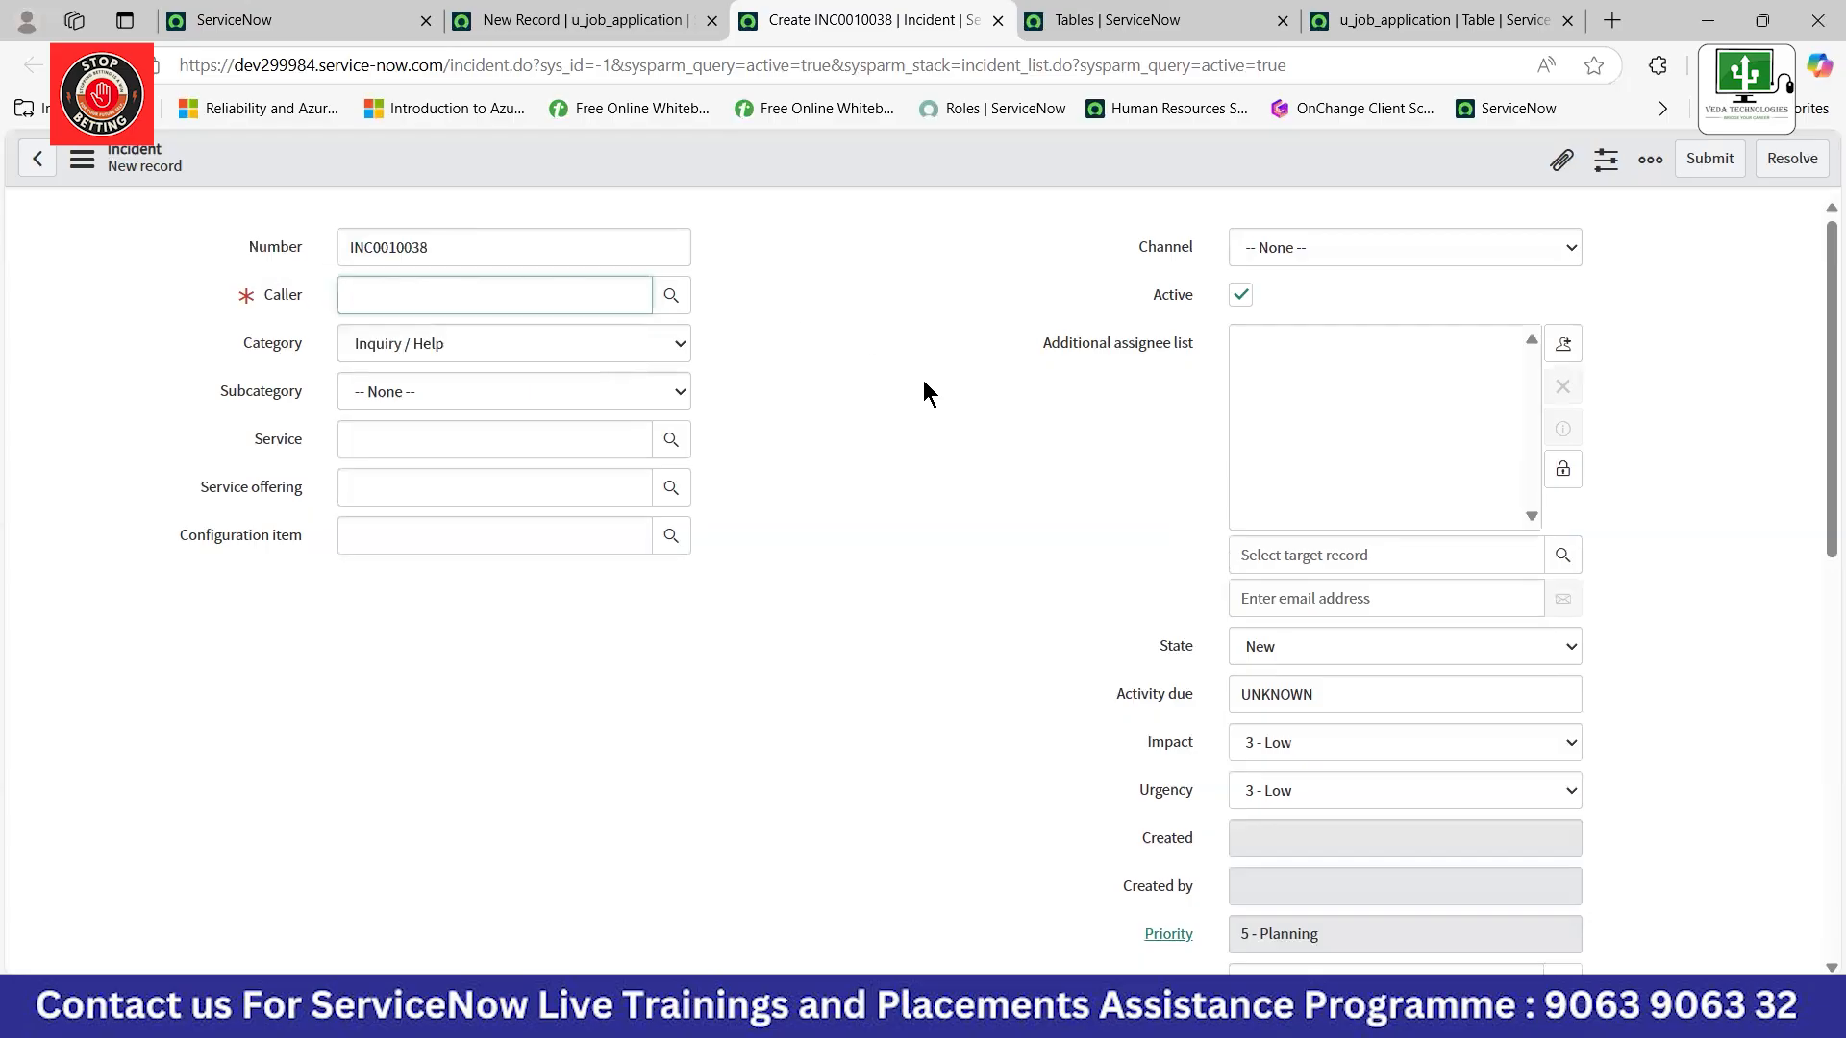
Add the first user from the user lookup to the Additional assignee list.
{"action": "left_click", "coordinate": [1487, 549]}
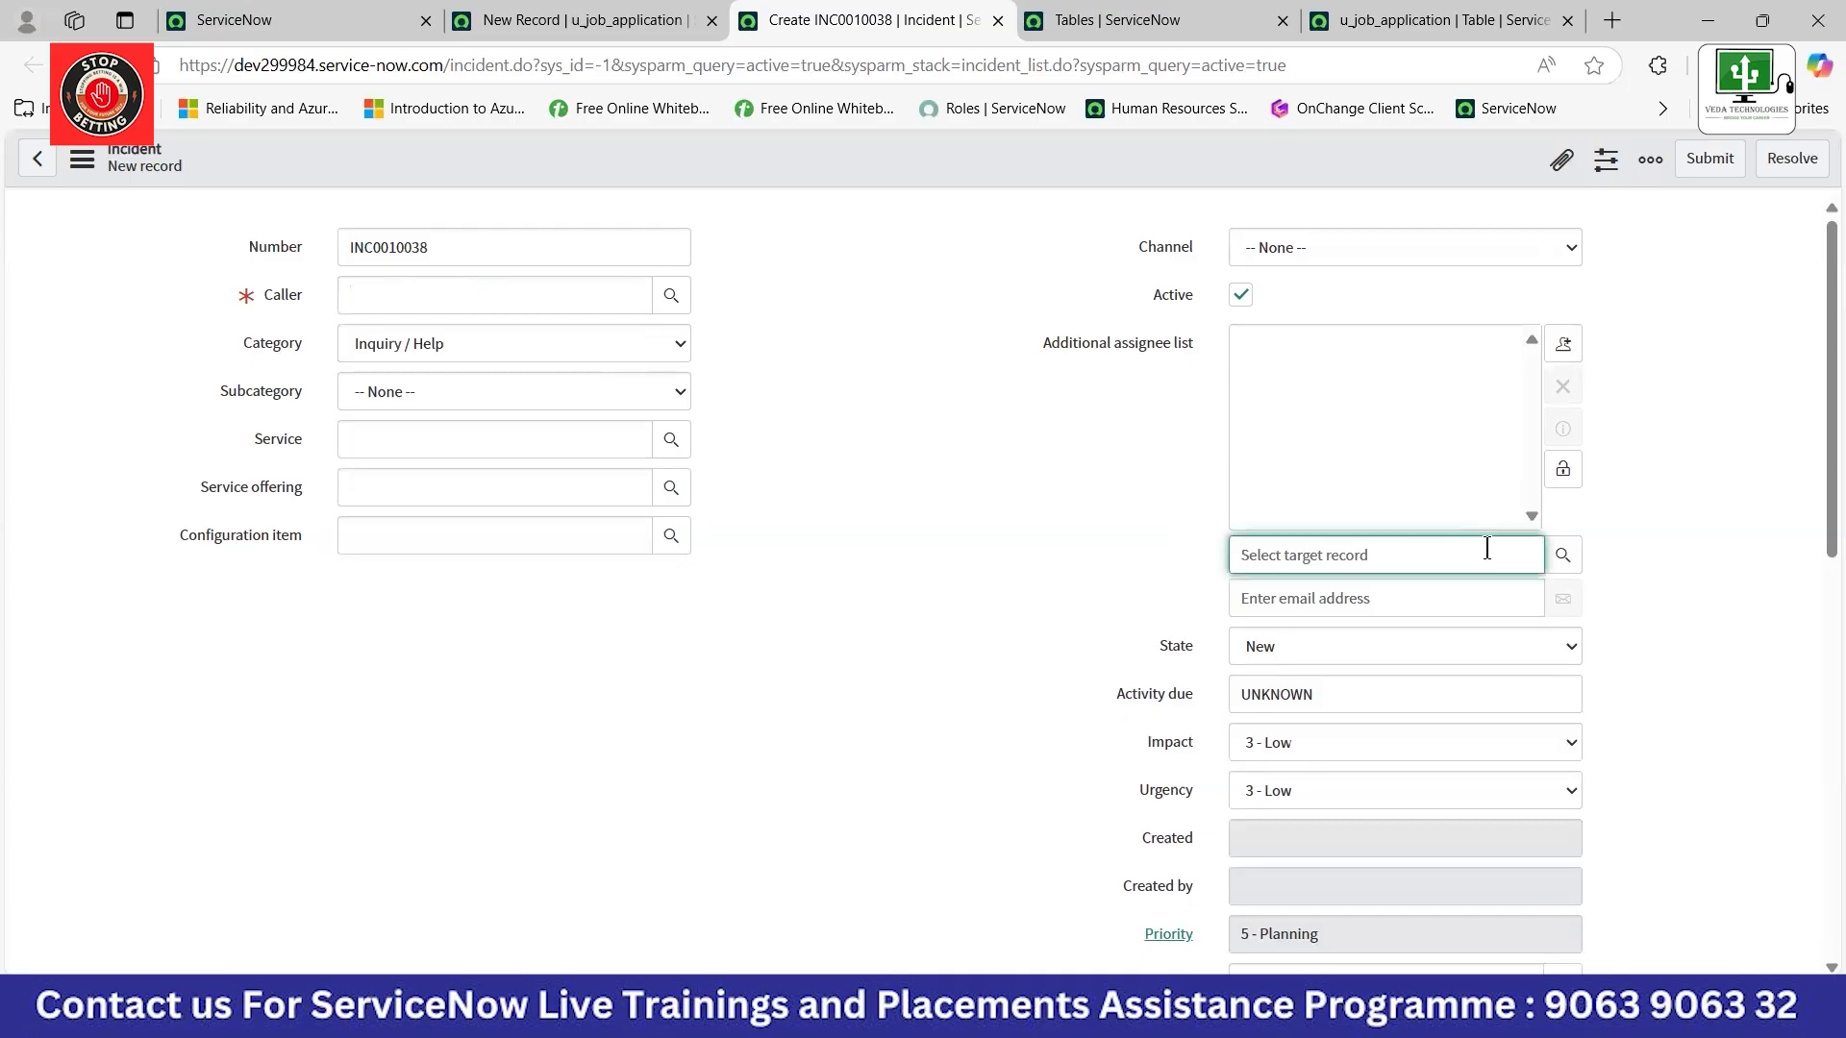
{"action": "left_click", "coordinate": [1562, 557]}
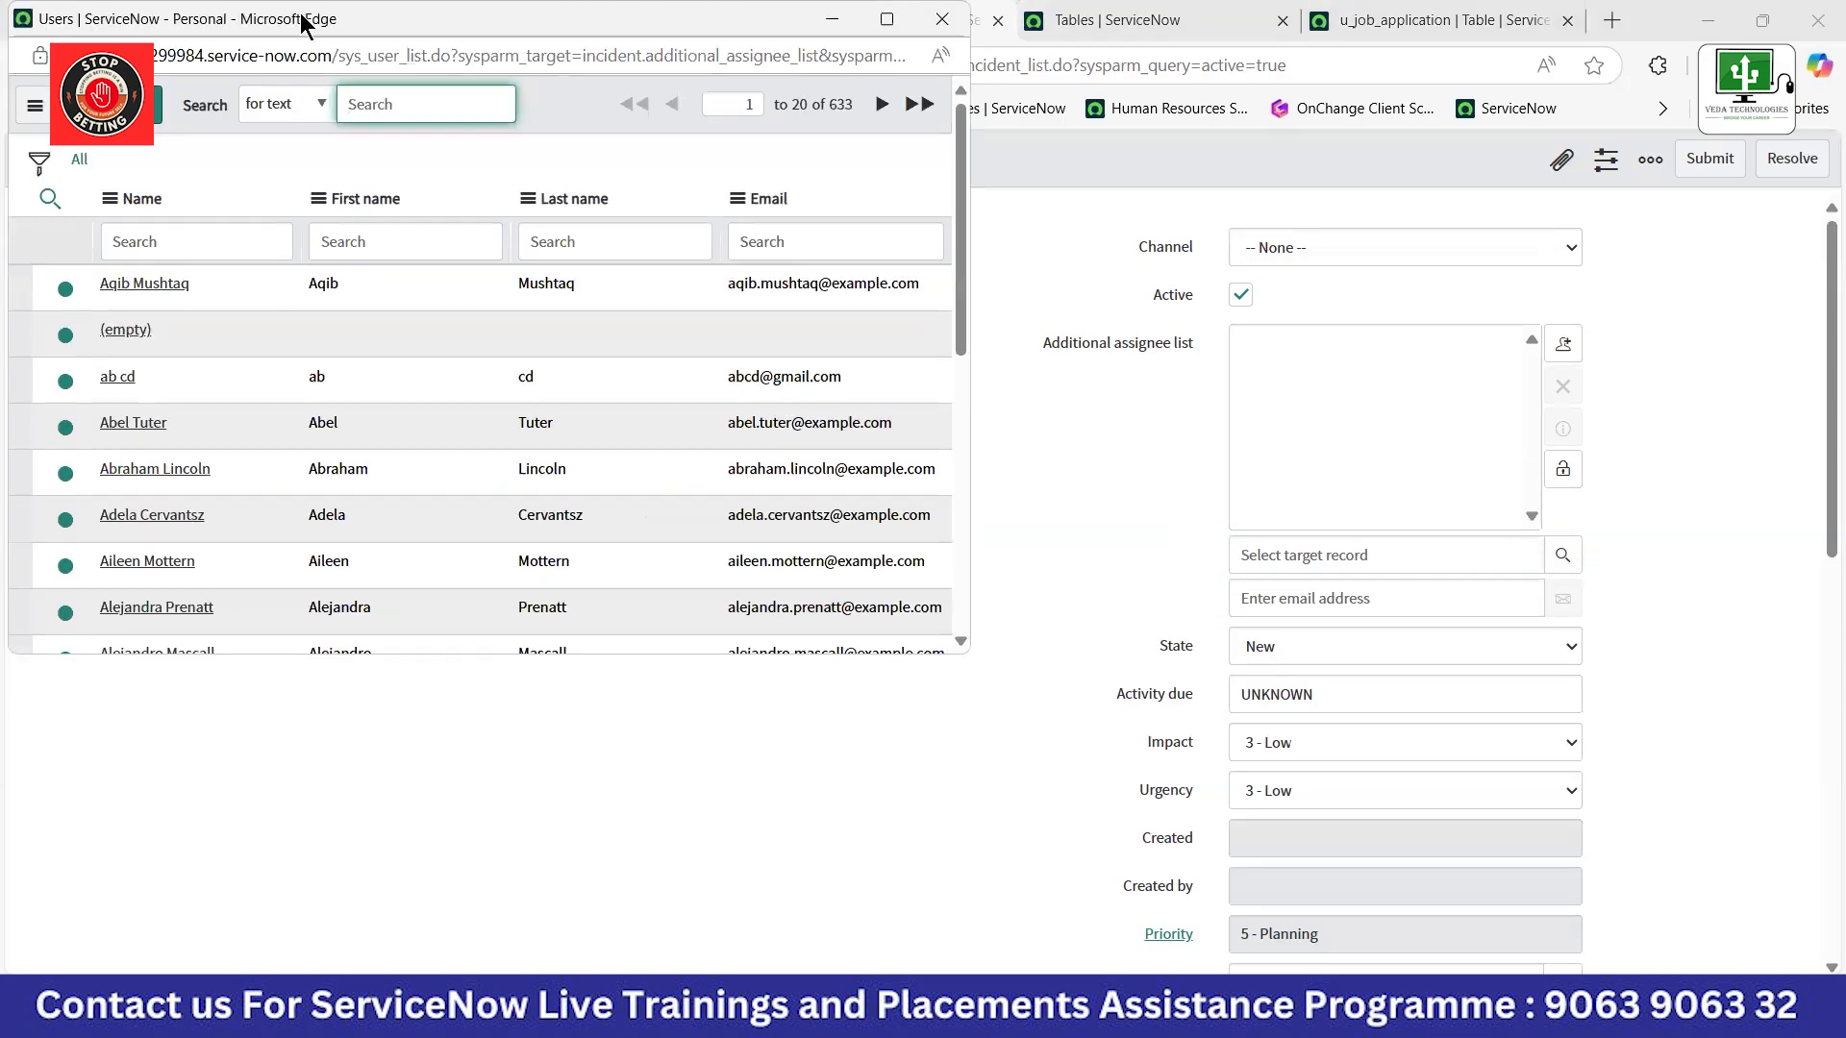
{"action": "left_click_drag", "start_coordinate": [301, 21], "coordinate": [308, 56]}
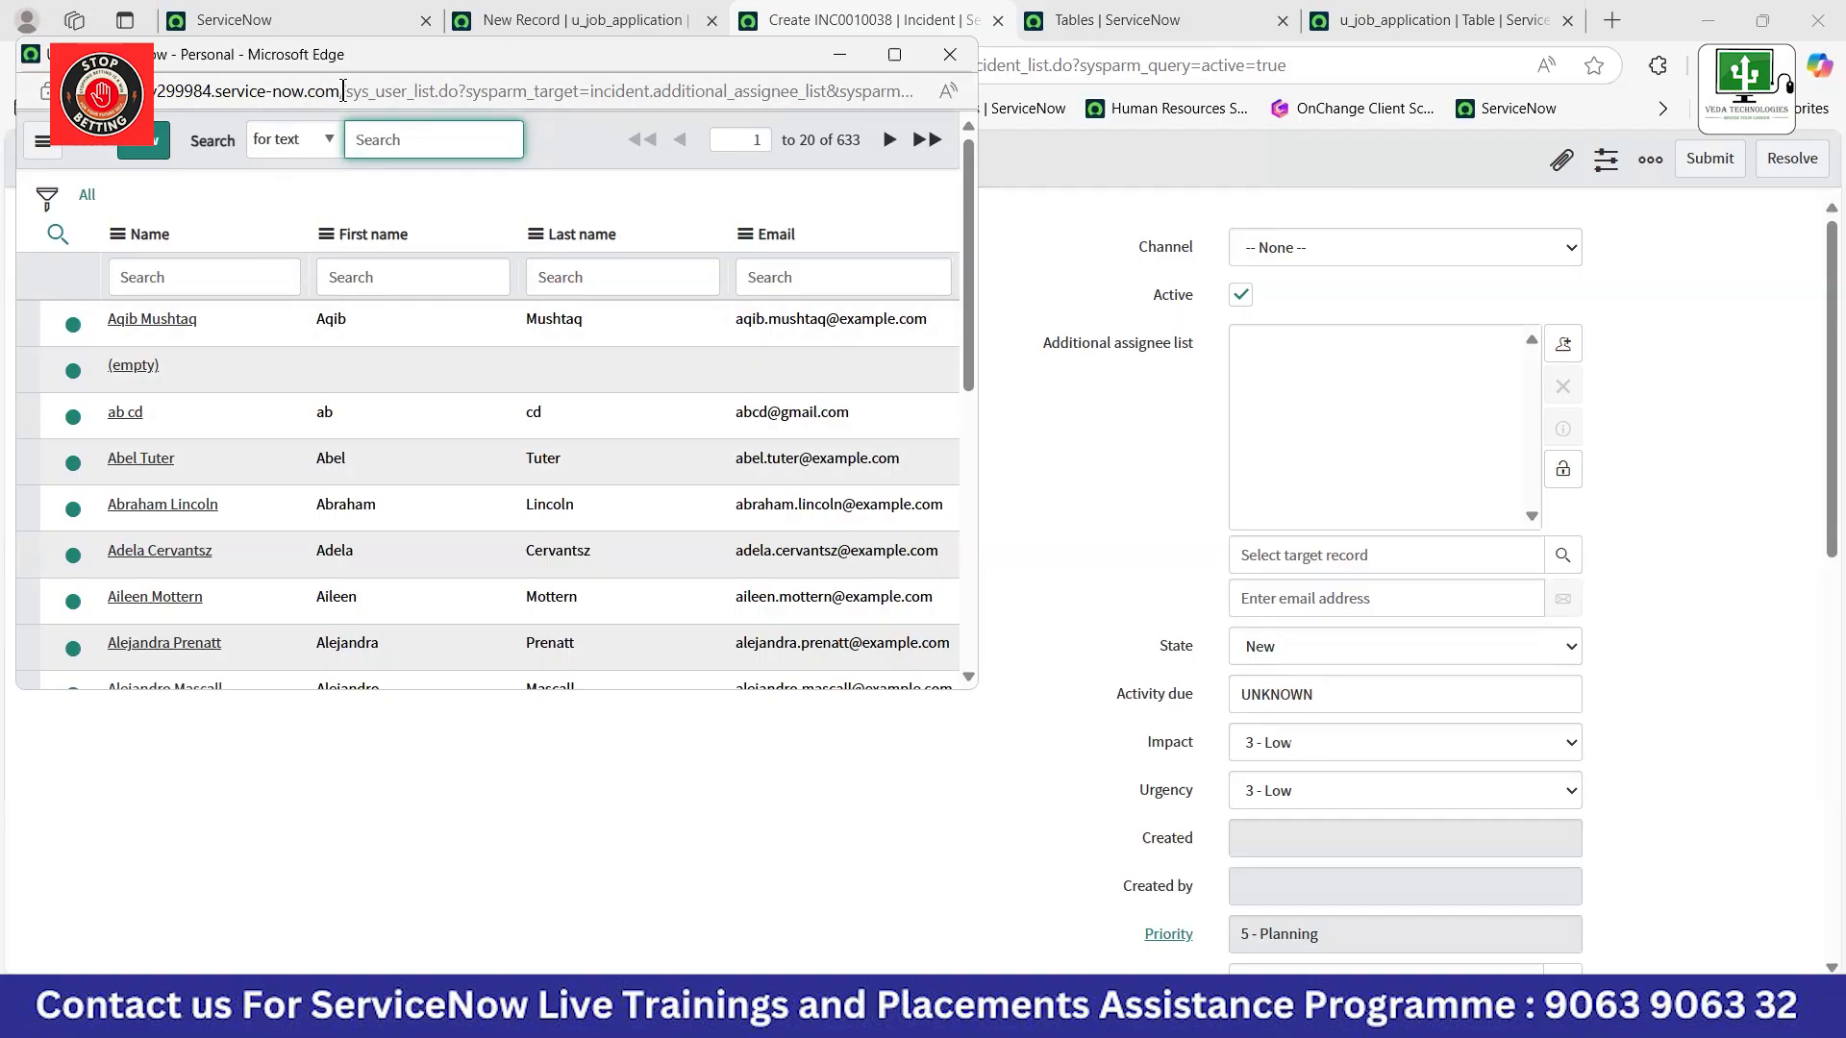
{"action": "left_click", "coordinate": [149, 321]}
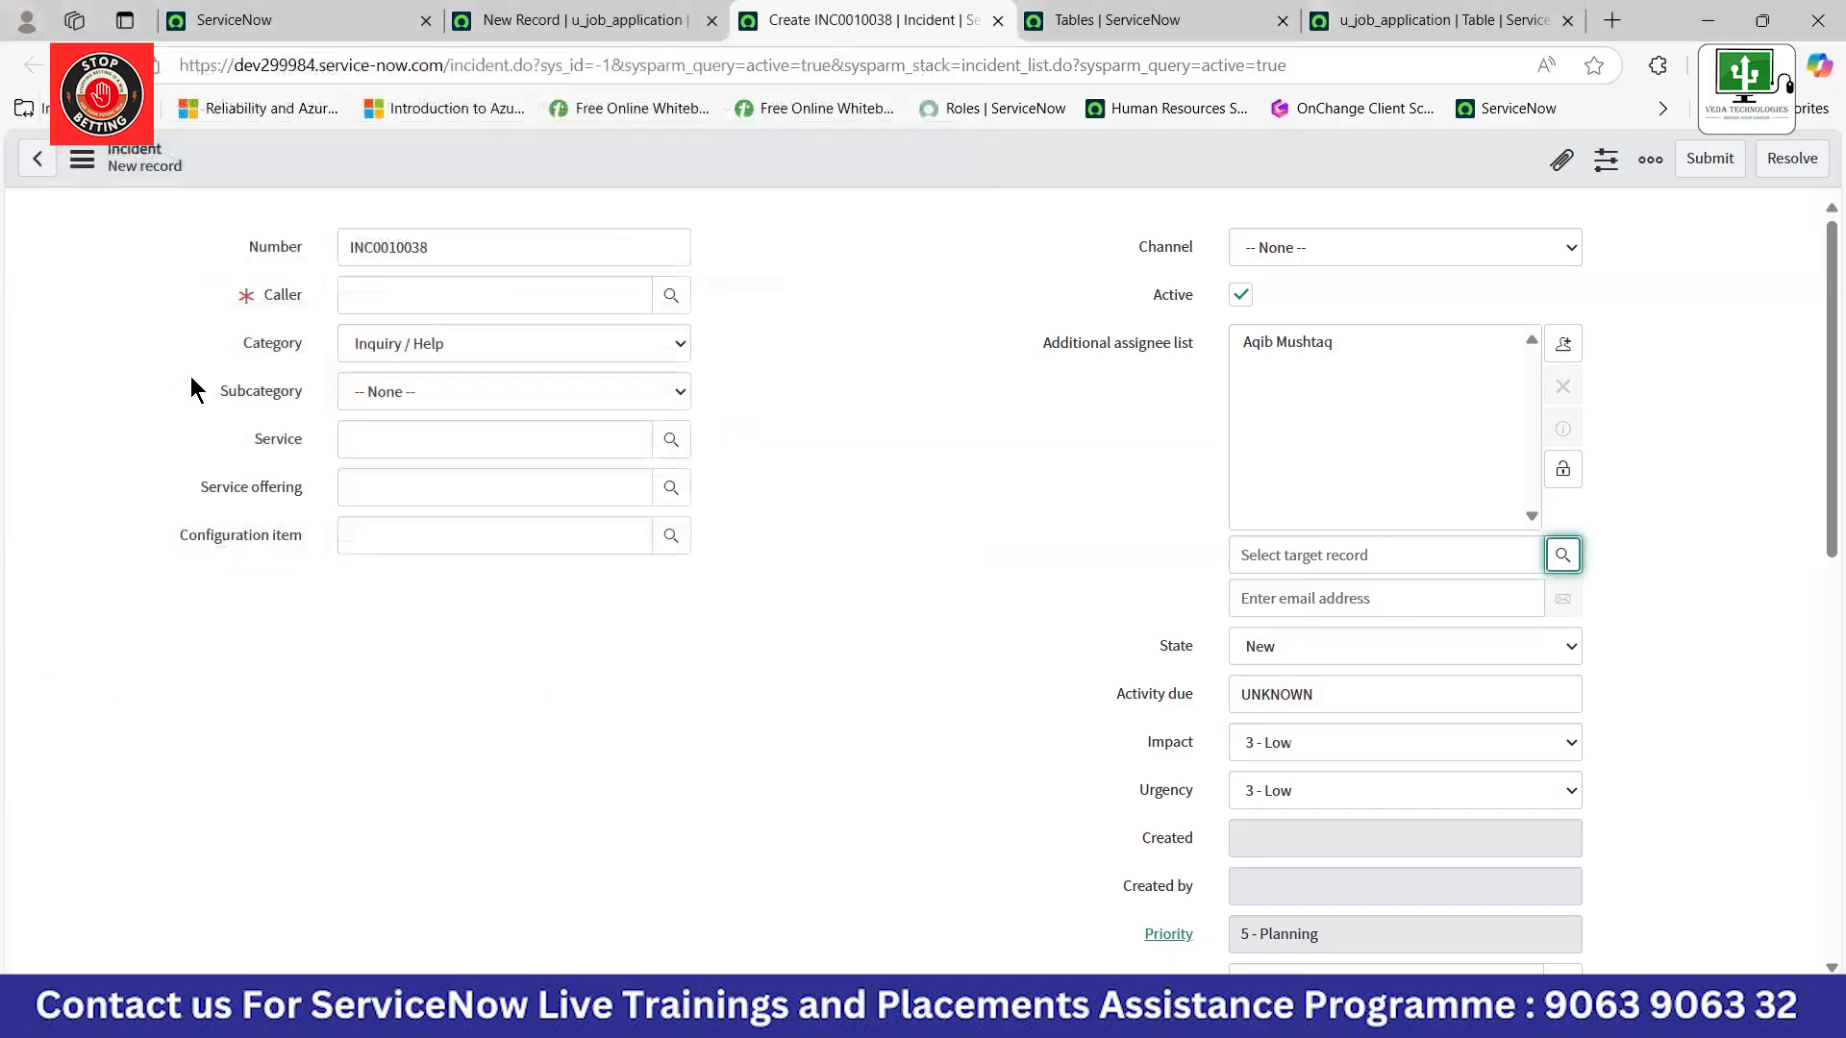
Add the fifth and sixth users from the user lookup to the Additional assignee list, one after the other.
{"action": "left_click", "coordinate": [1563, 558]}
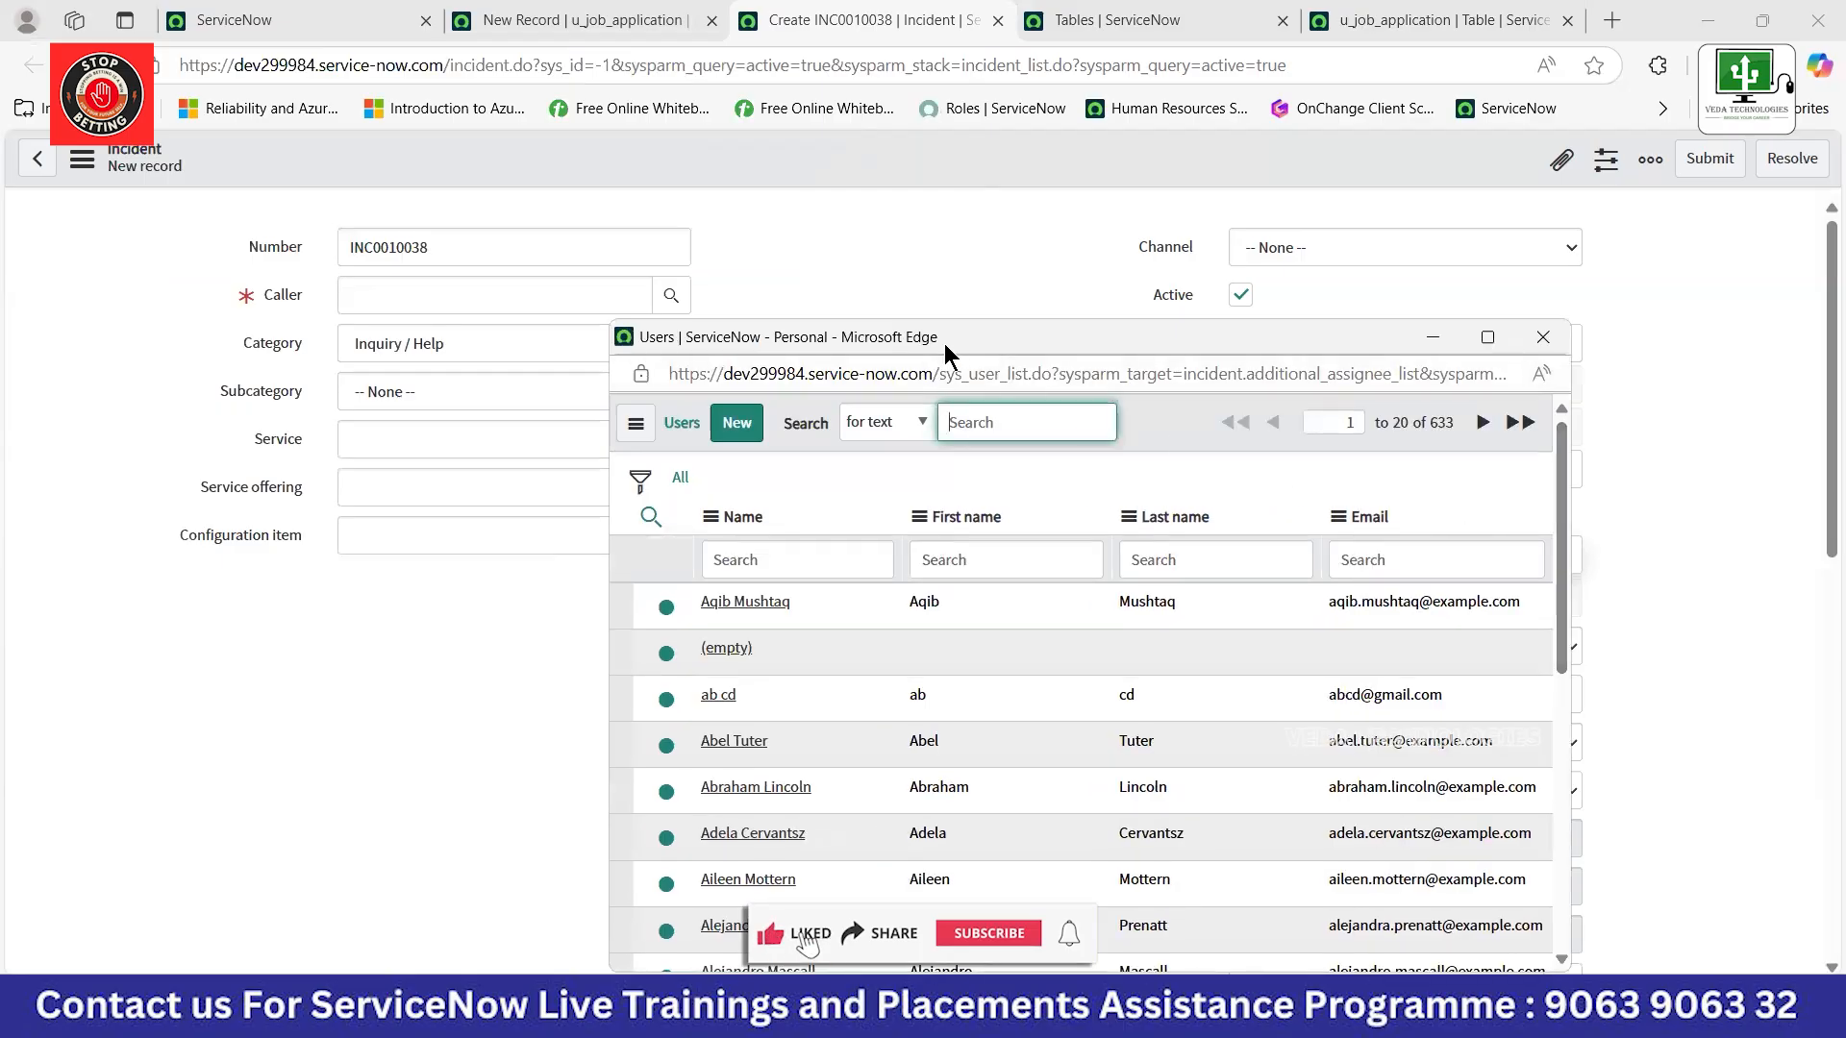
{"action": "left_click_drag", "start_coordinate": [944, 343], "coordinate": [395, 121]}
{"action": "left_click", "coordinate": [220, 567]}
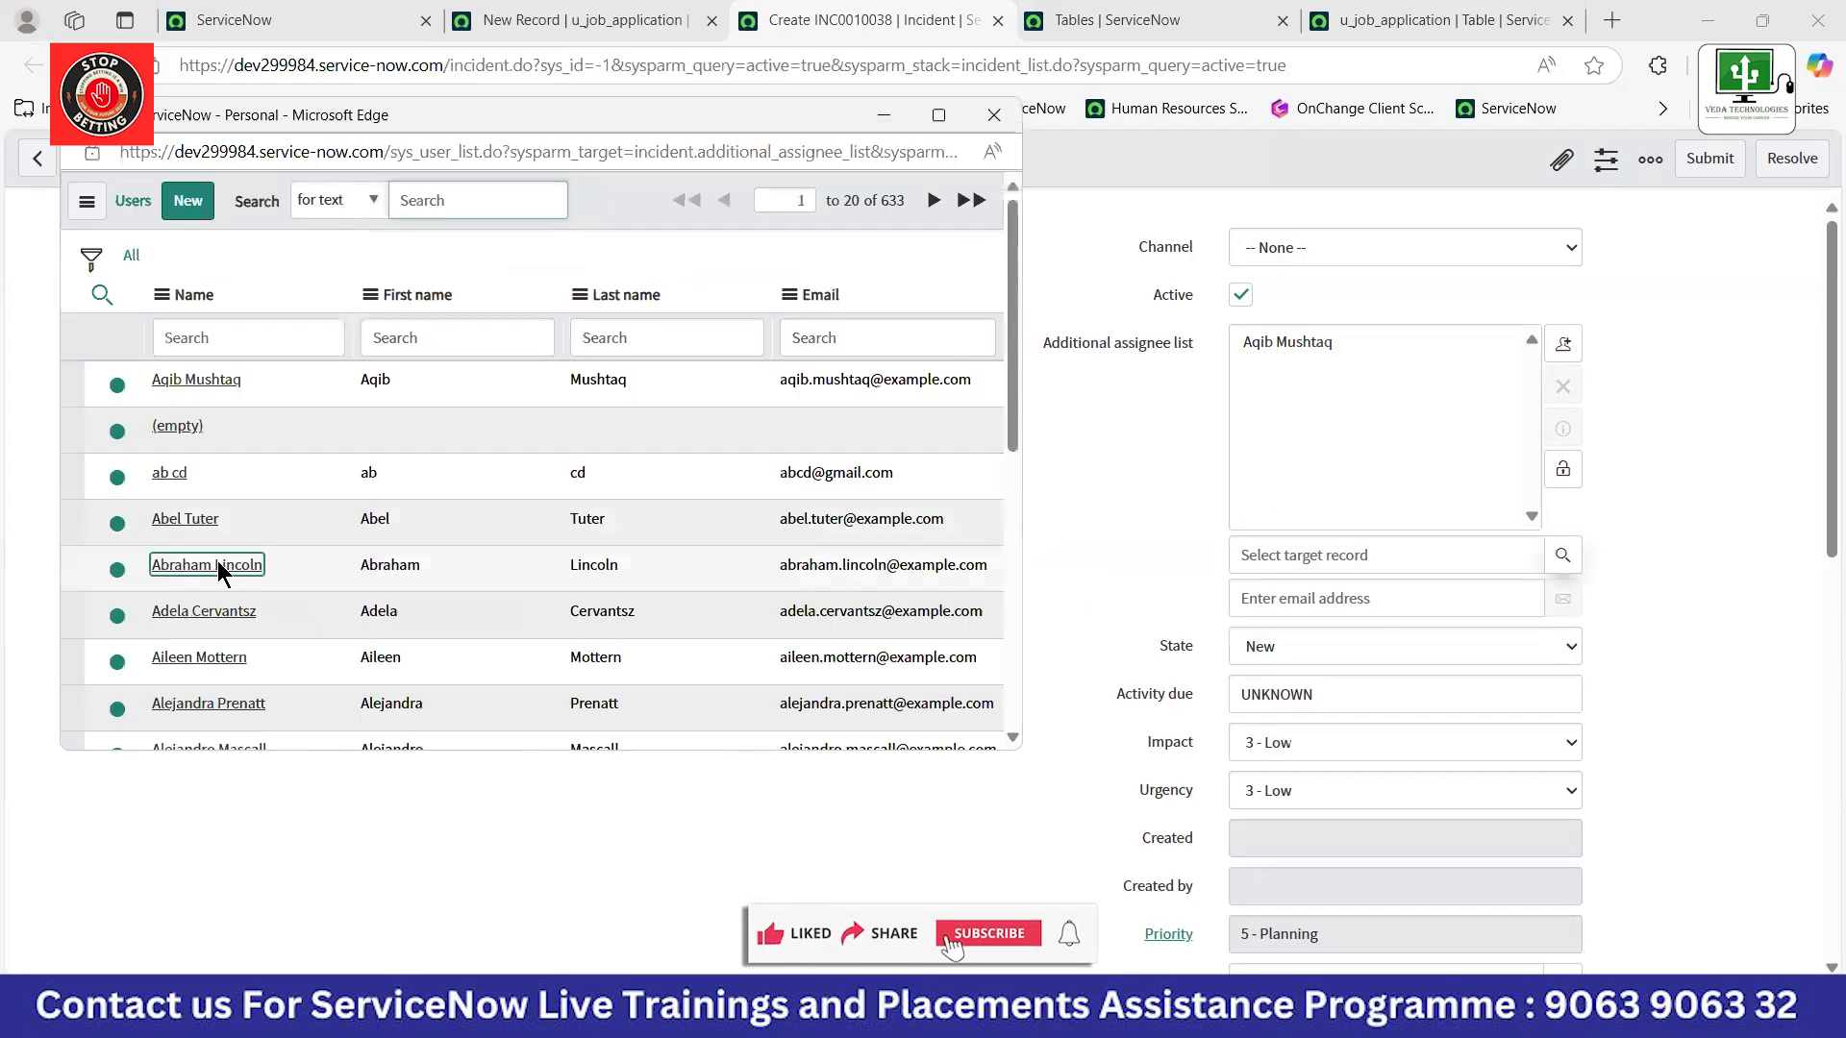
{"action": "left_click", "coordinate": [1564, 556]}
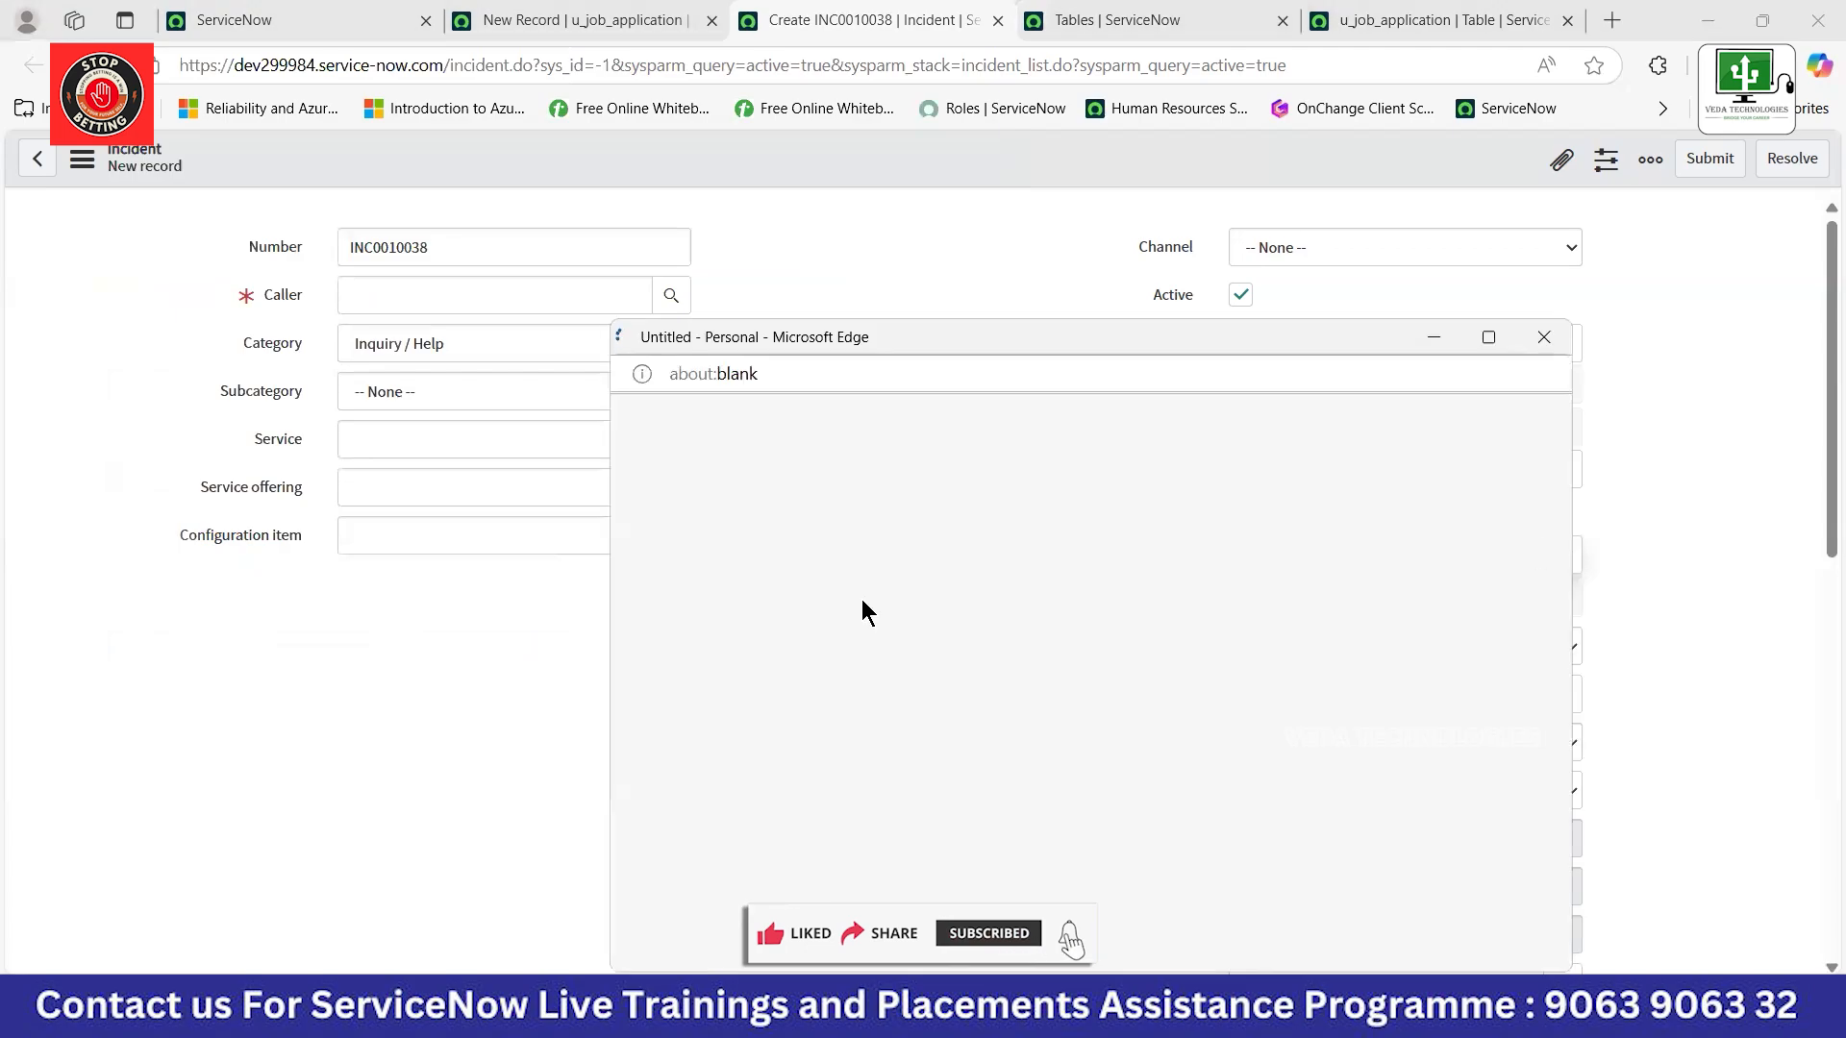
{"action": "left_click", "coordinate": [756, 786]}
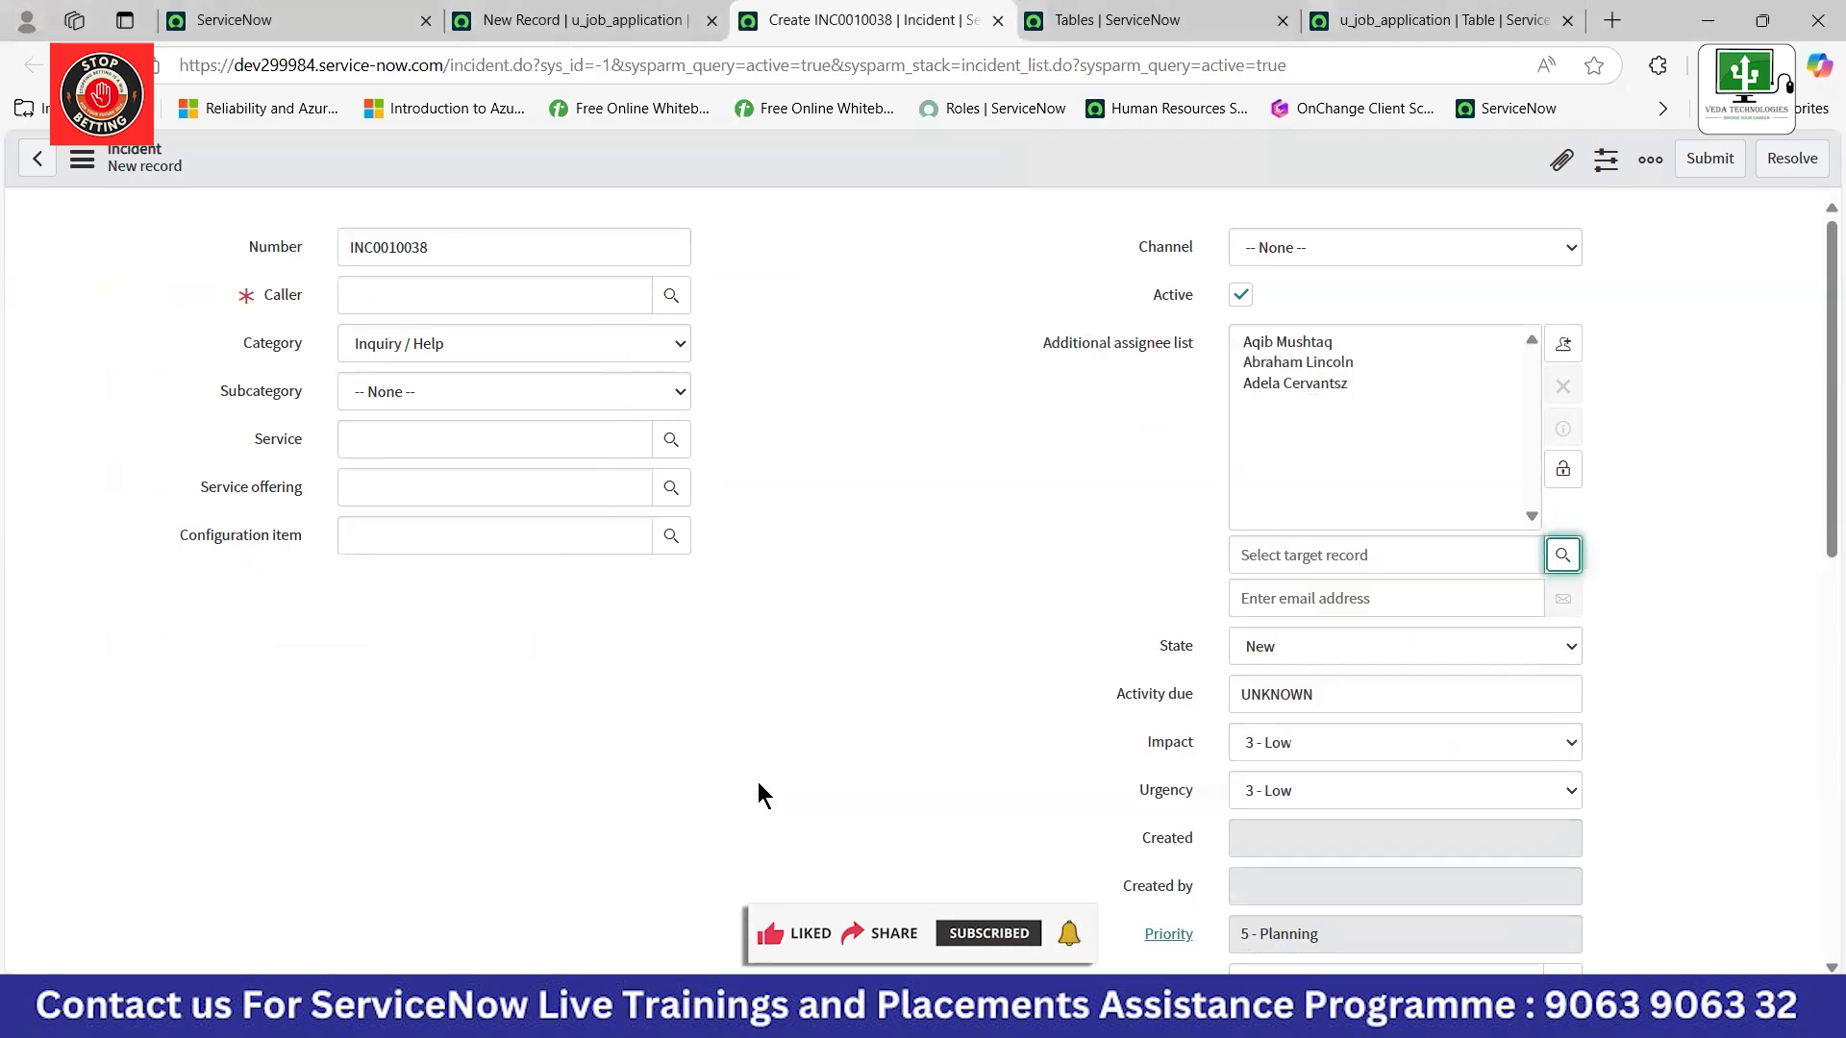
Add the currently signed-in account to the Additional assignee list and lock the list.
{"action": "left_click", "coordinate": [1563, 343]}
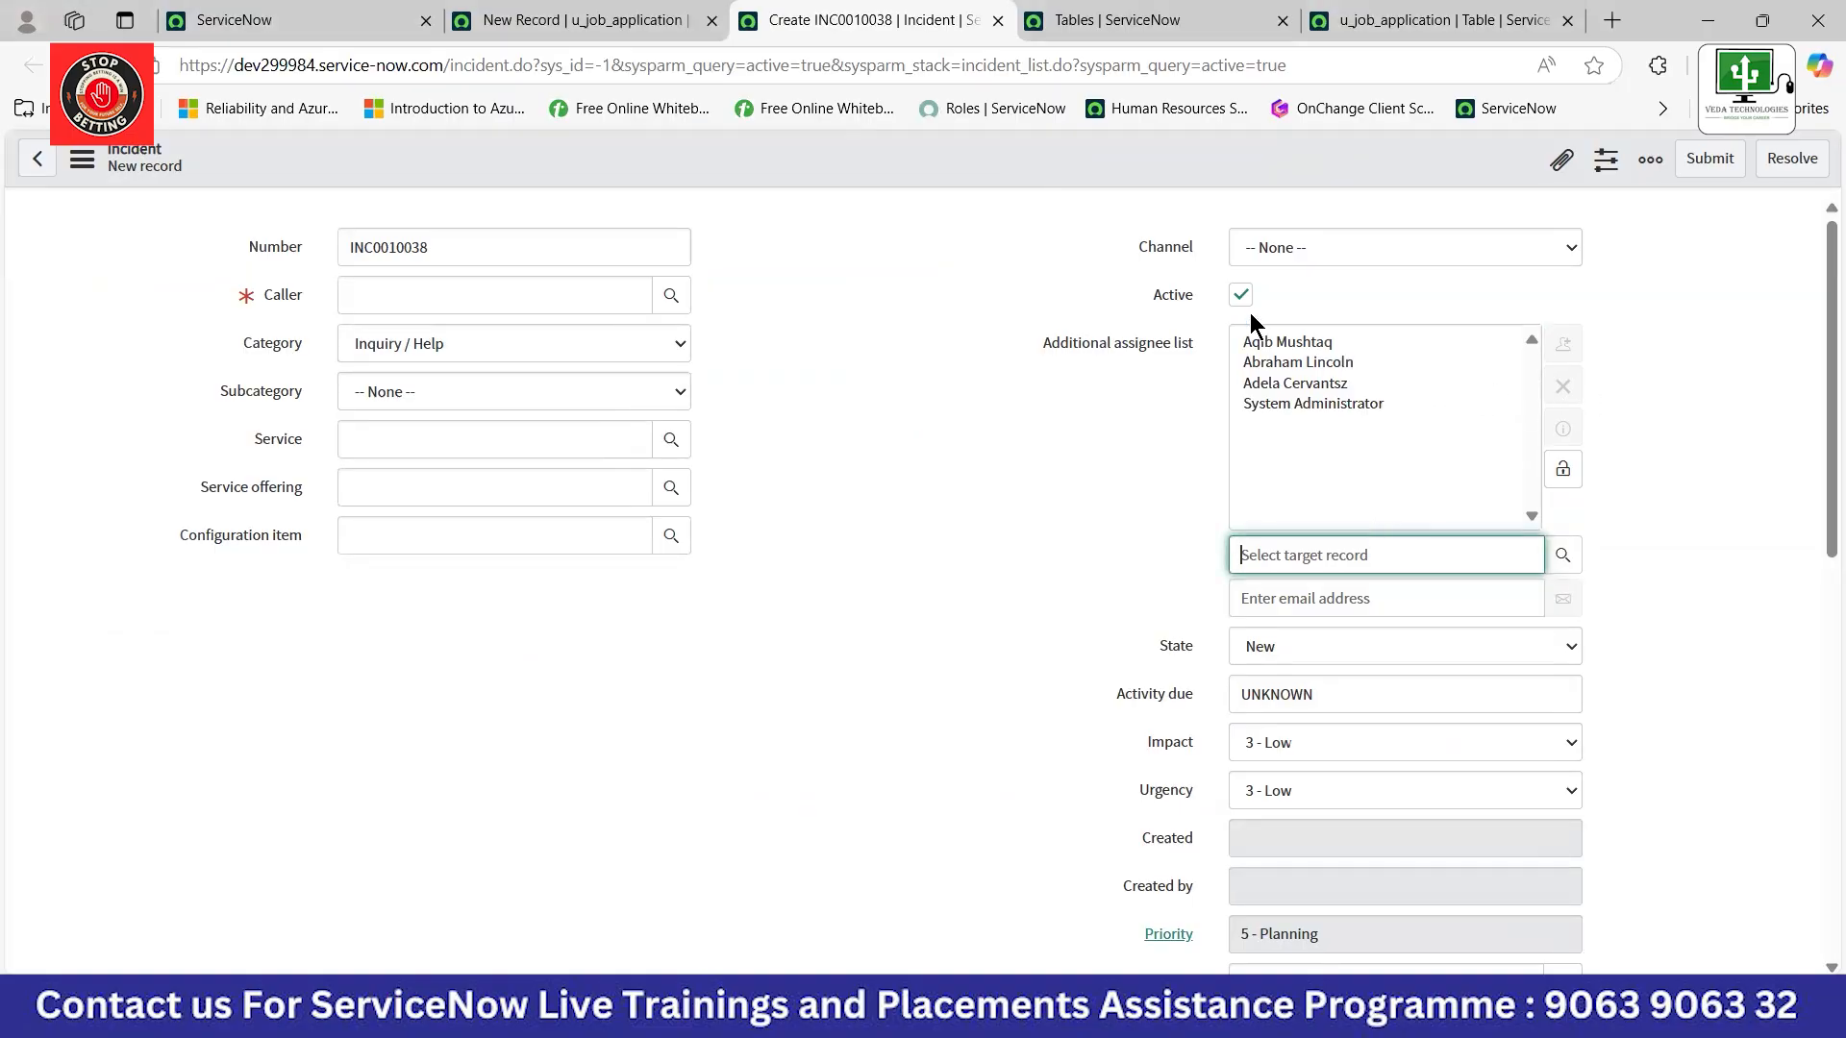
{"action": "left_click", "coordinate": [1567, 471]}
{"action": "left_click", "coordinate": [1034, 417]}
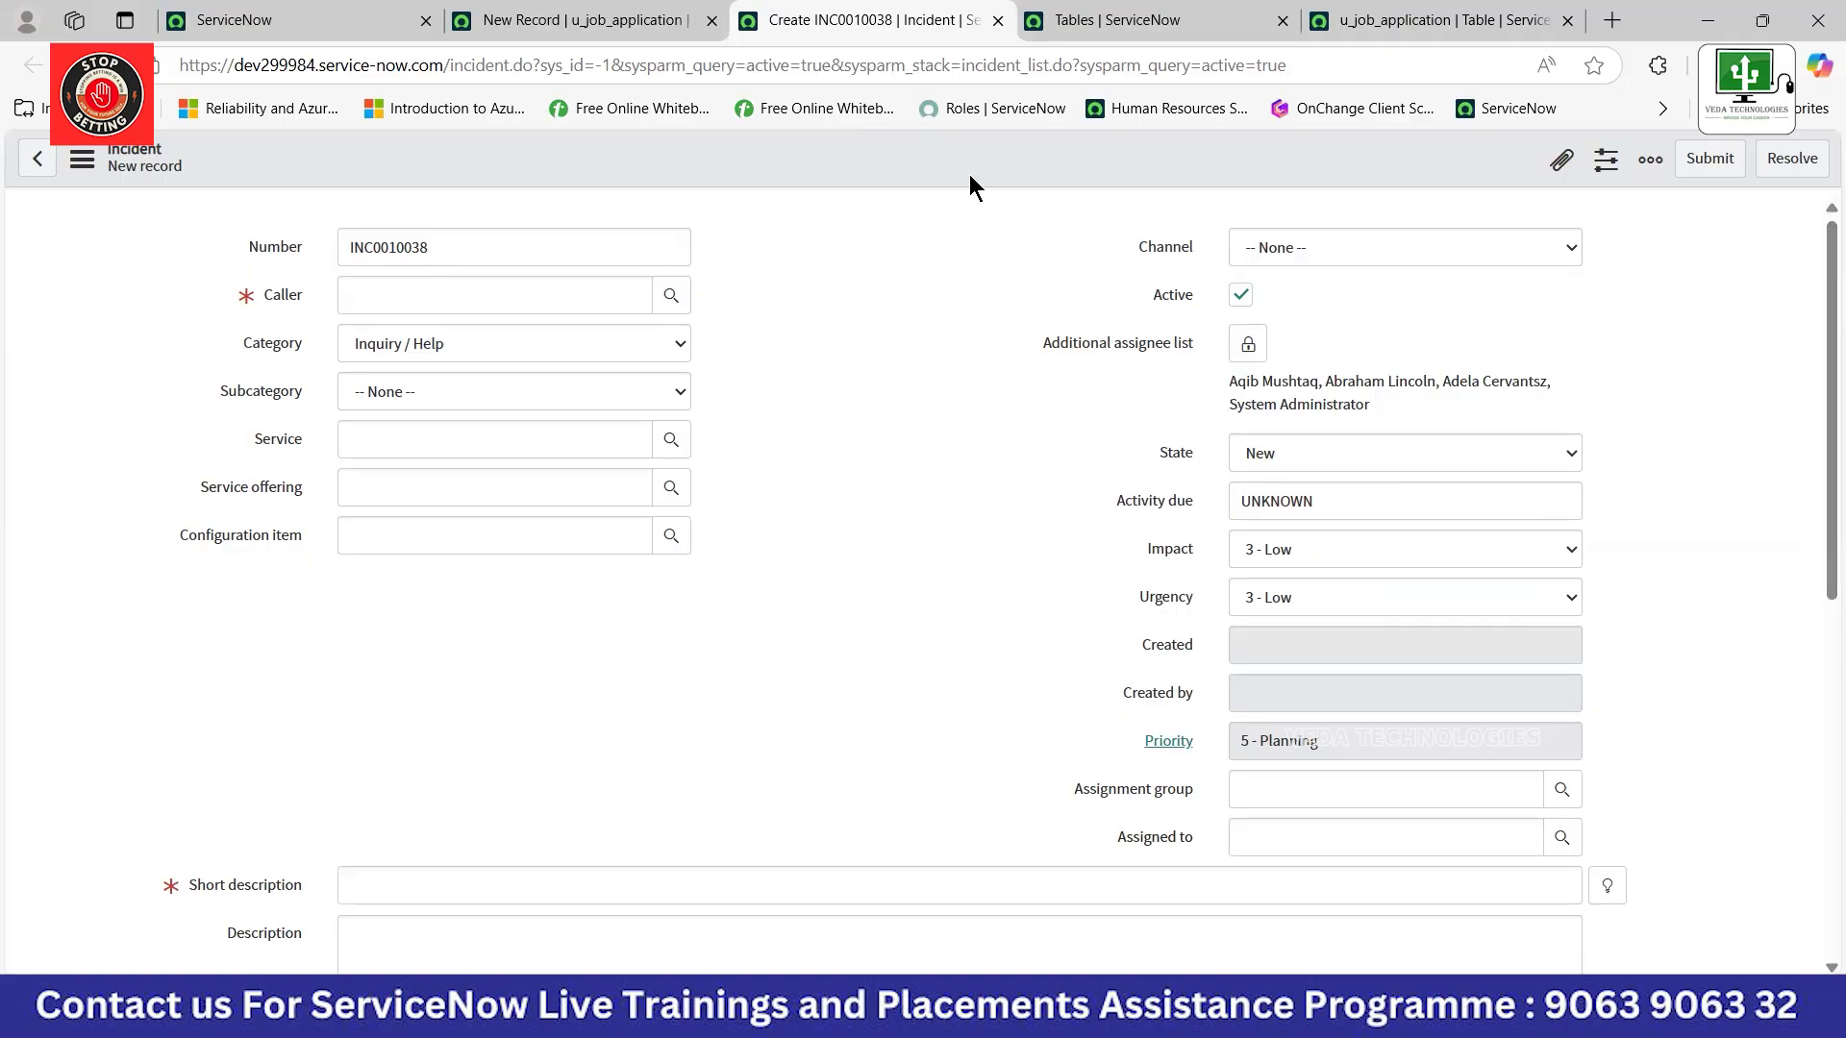
Fill in the Caller from the user lookup and replace that choice with another user further down the lookup list.
{"action": "left_click", "coordinate": [672, 299]}
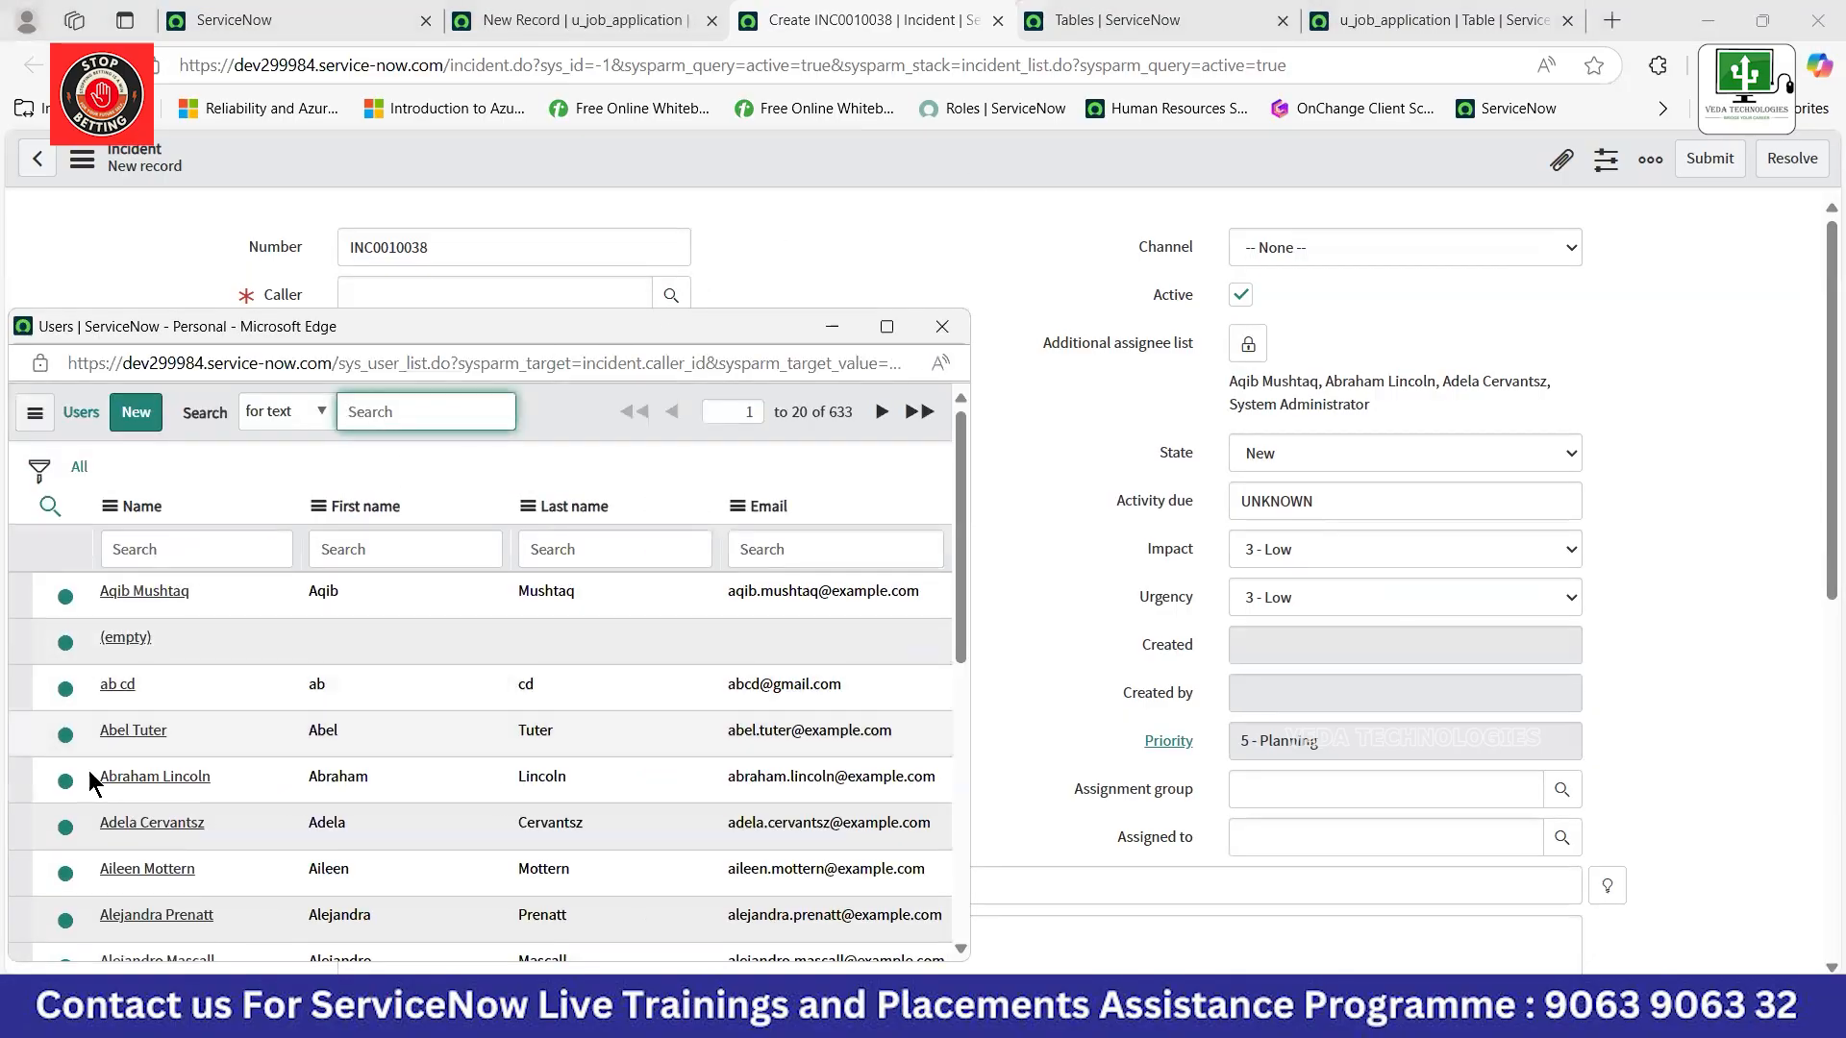
{"action": "left_click", "coordinate": [155, 915]}
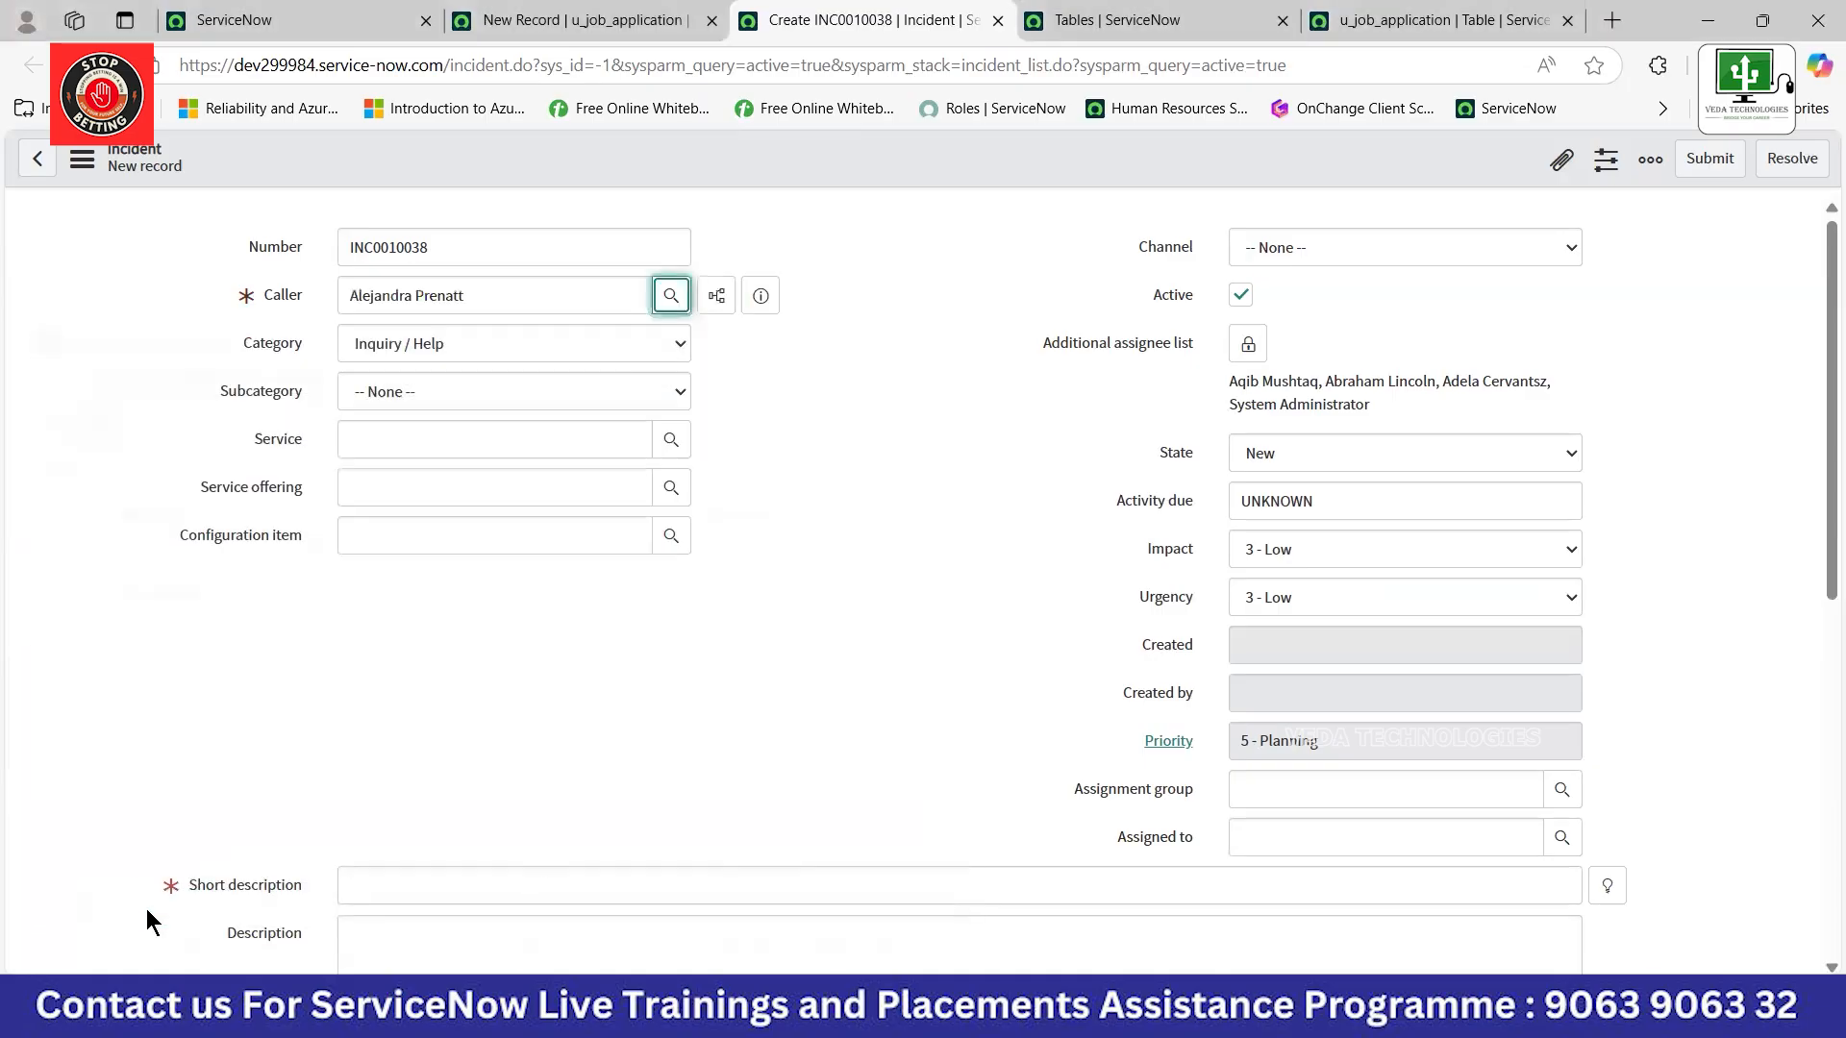
{"action": "left_click", "coordinate": [671, 295]}
{"action": "scroll", "coordinate": [320, 700], "scroll_direction": "down", "scroll_amount": 3}
{"action": "left_click", "coordinate": [154, 748]}
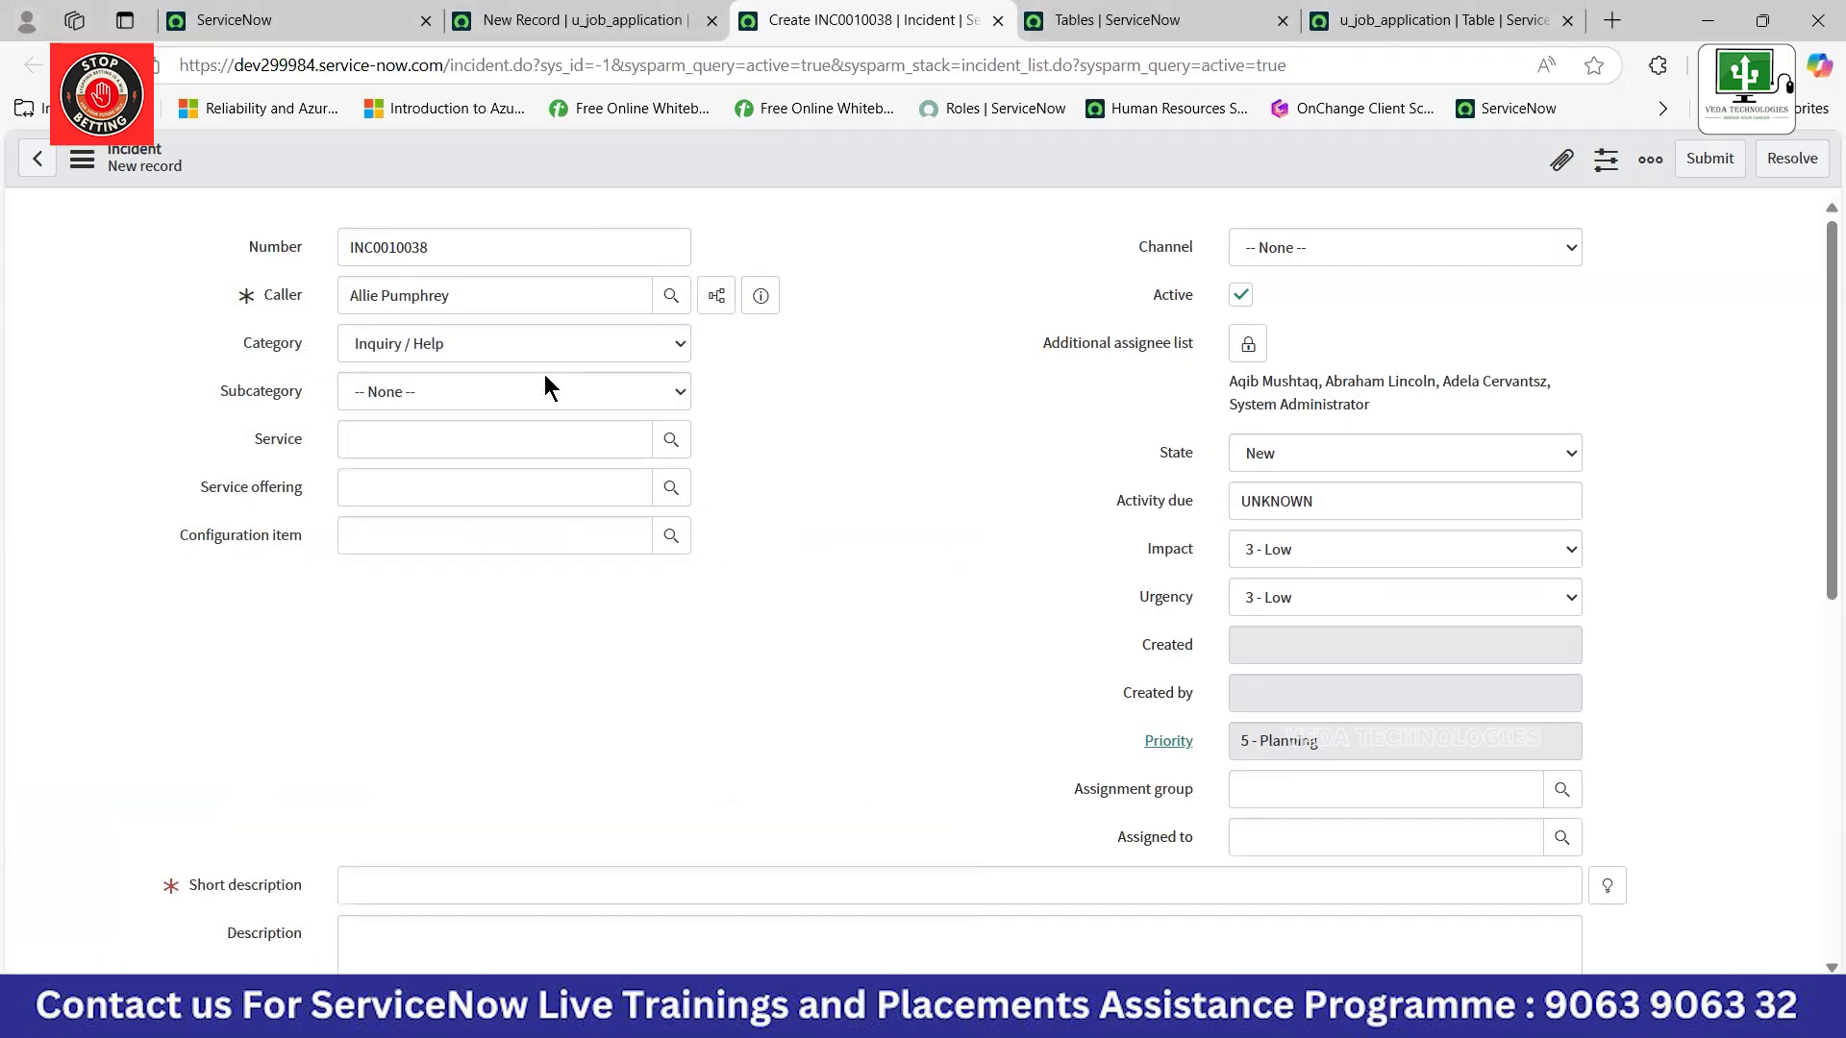
Compare how many users the Caller field and the Additional assignee list each hold.
{"action": "left_click_drag", "start_coordinate": [485, 296], "coordinate": [333, 296]}
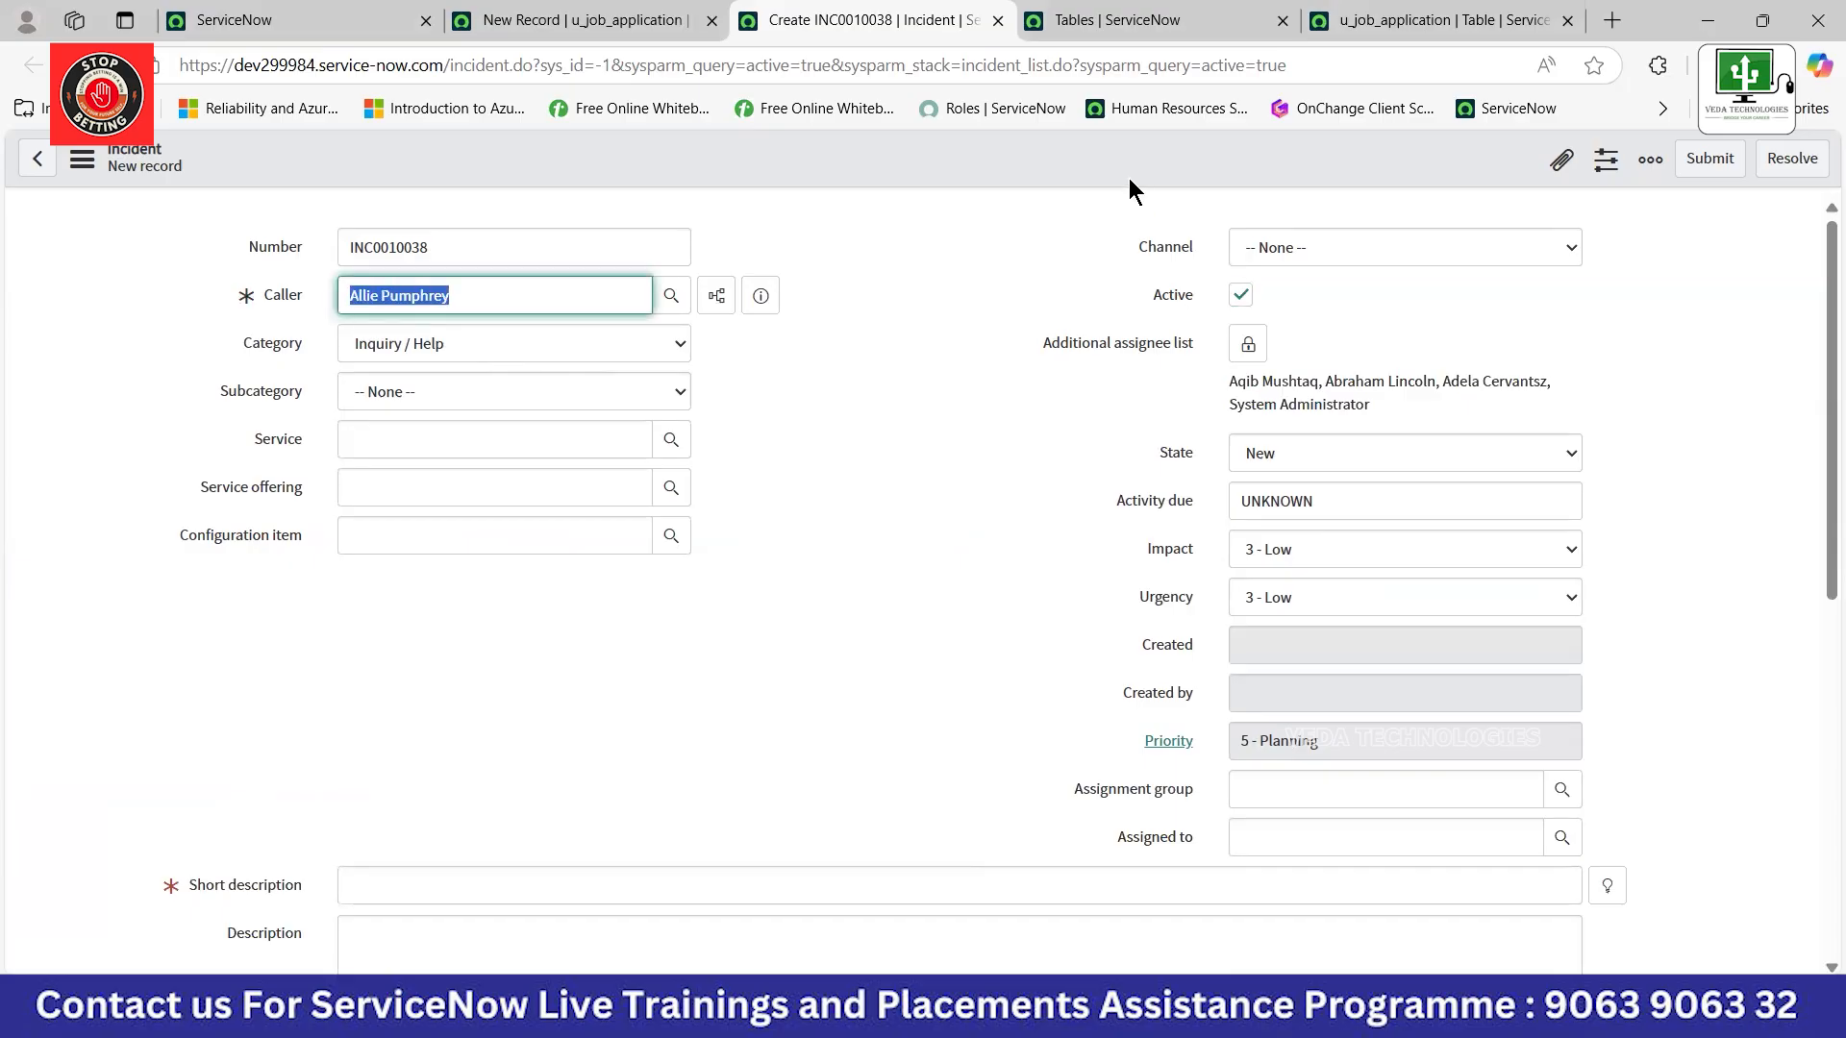
{"action": "key", "text": "alt+Tab"}
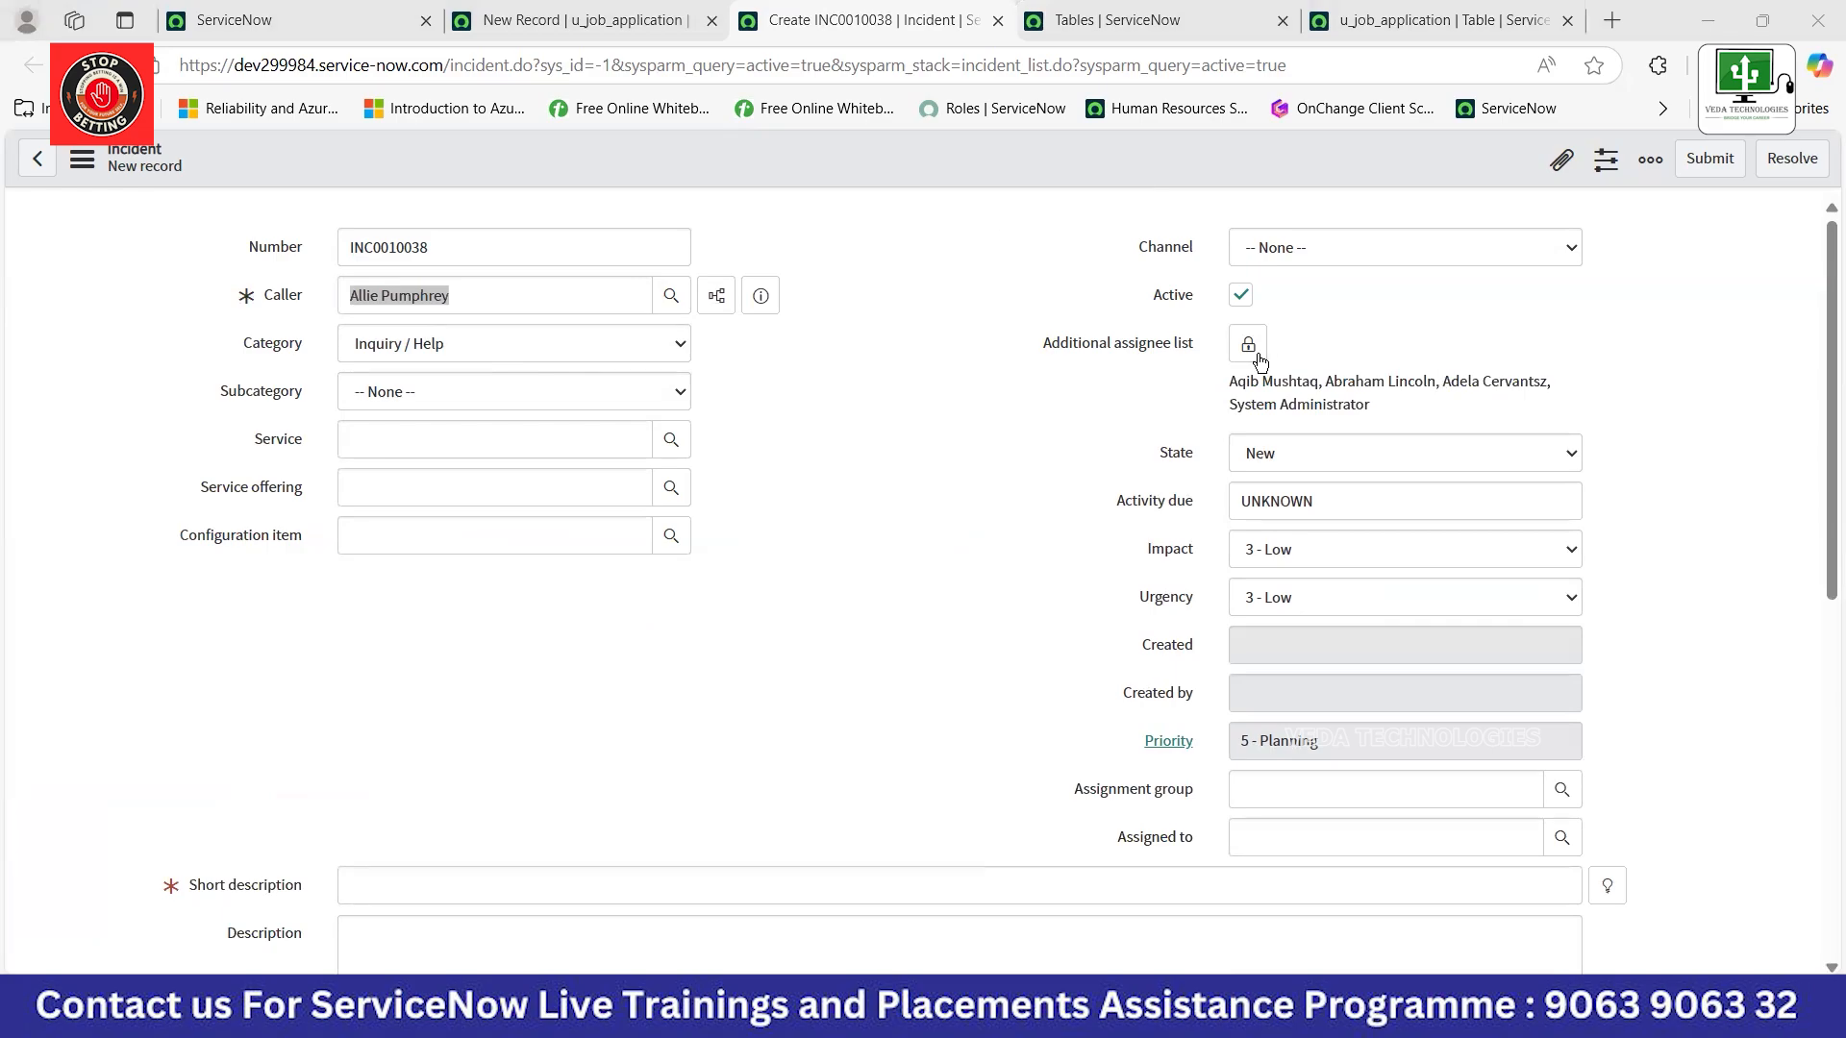
{"action": "left_click_drag", "start_coordinate": [1373, 402], "coordinate": [1084, 396]}
{"action": "left_click", "coordinate": [1083, 393]}
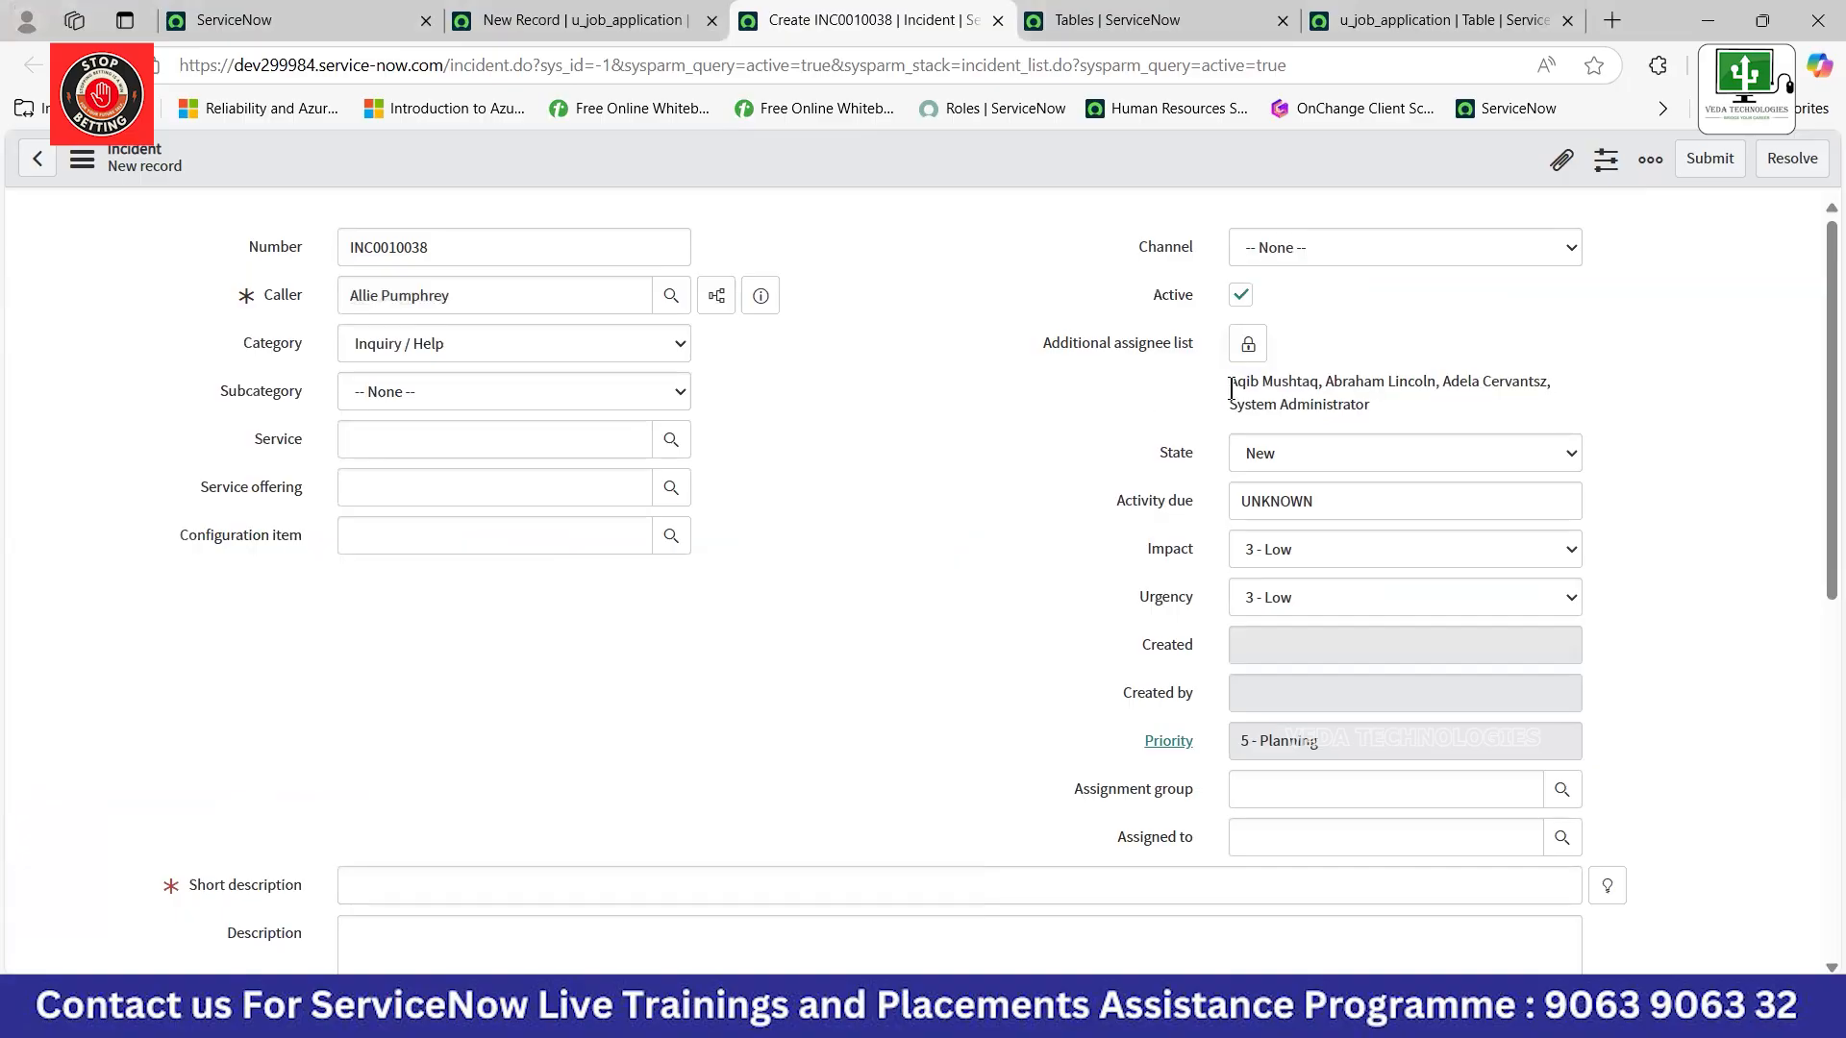
{"action": "double_click", "coordinate": [1283, 383]}
{"action": "left_click_drag", "start_coordinate": [1436, 383], "coordinate": [1543, 381]}
{"action": "left_click_drag", "start_coordinate": [1229, 384], "coordinate": [1379, 400]}
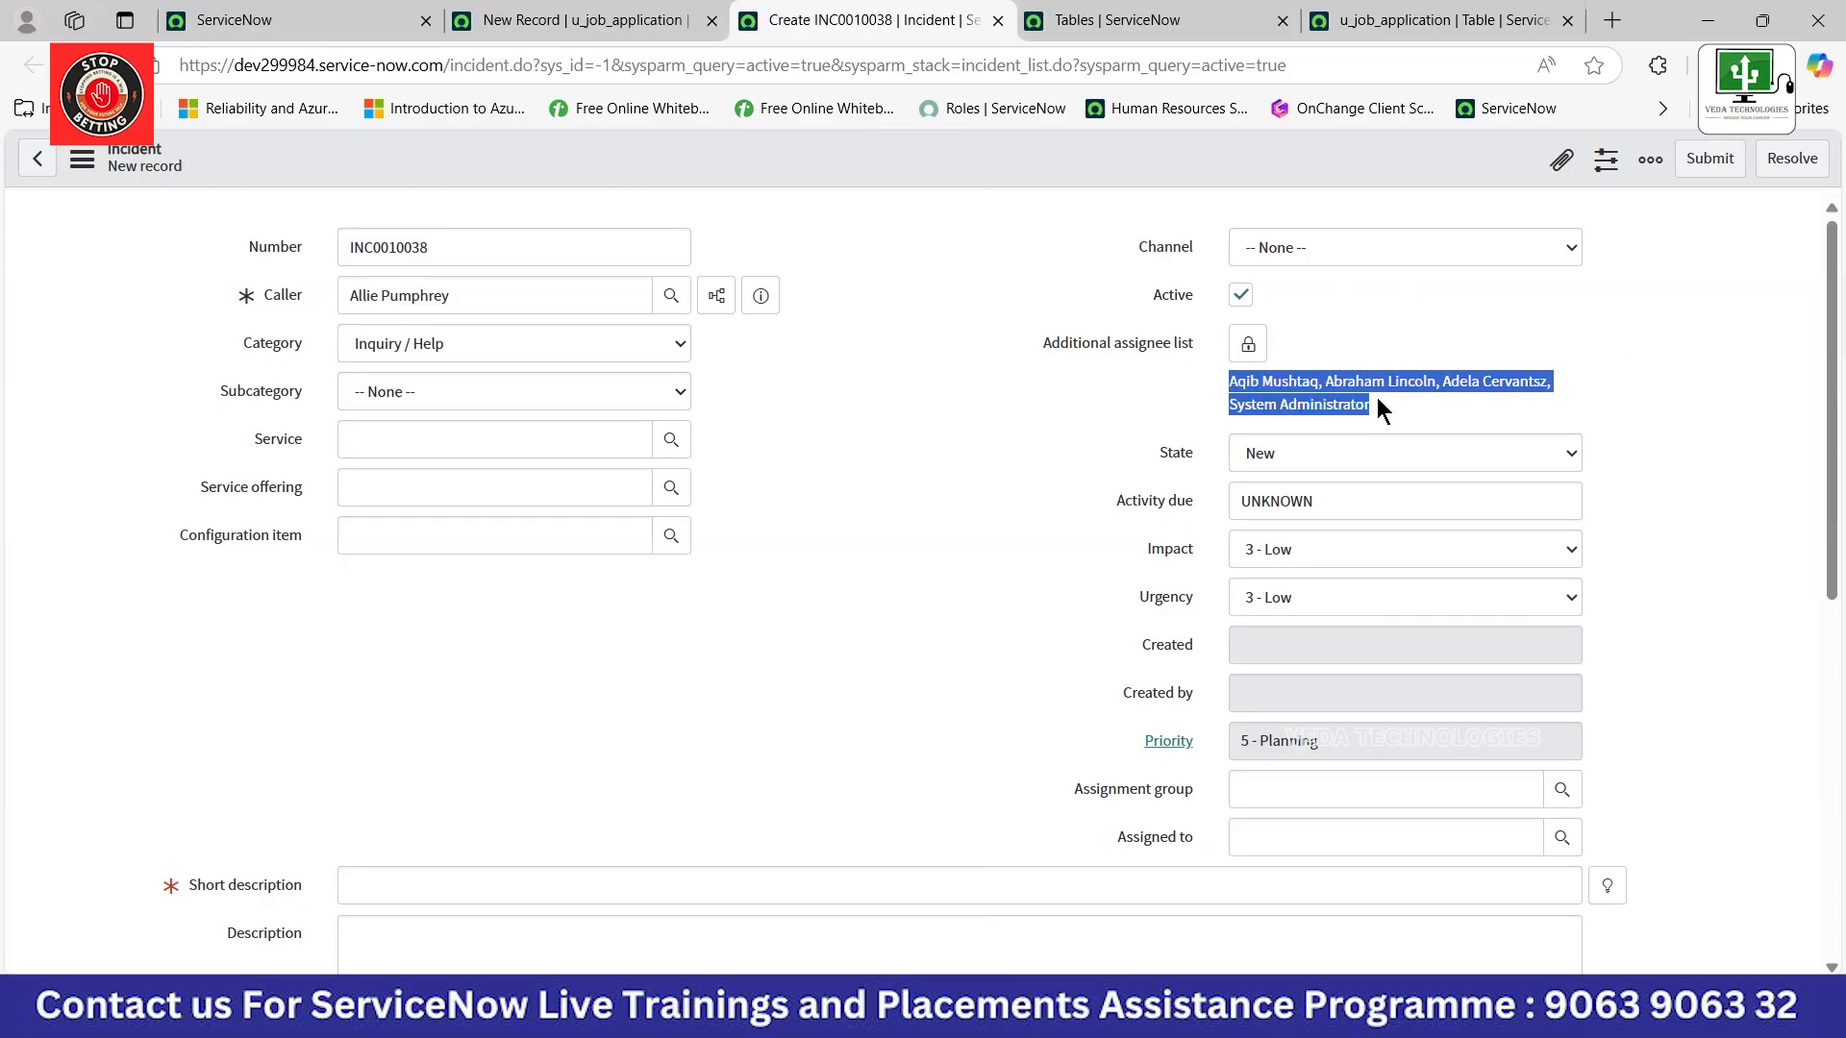
{"action": "left_click", "coordinate": [1106, 400]}
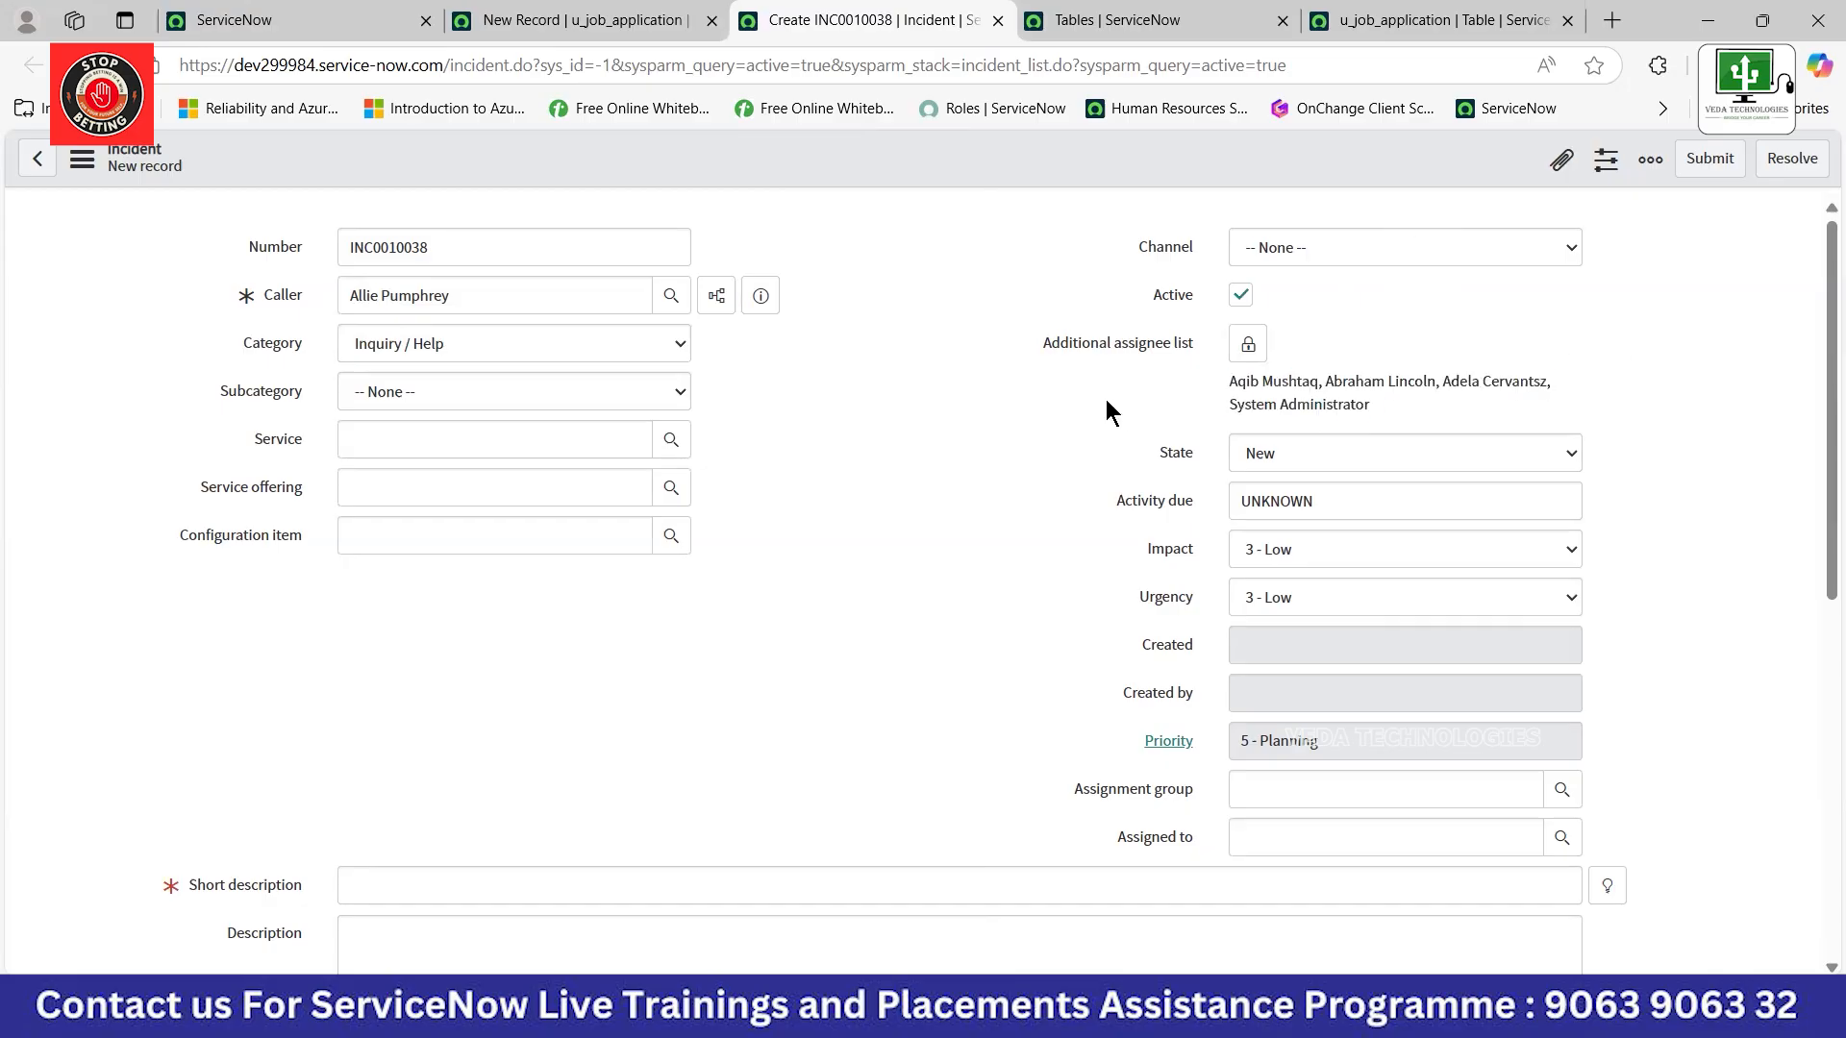
Unlock the Additional assignee list and try to add its third member again from the user lookup.
{"action": "left_click", "coordinate": [1248, 344]}
{"action": "left_click", "coordinate": [1558, 554]}
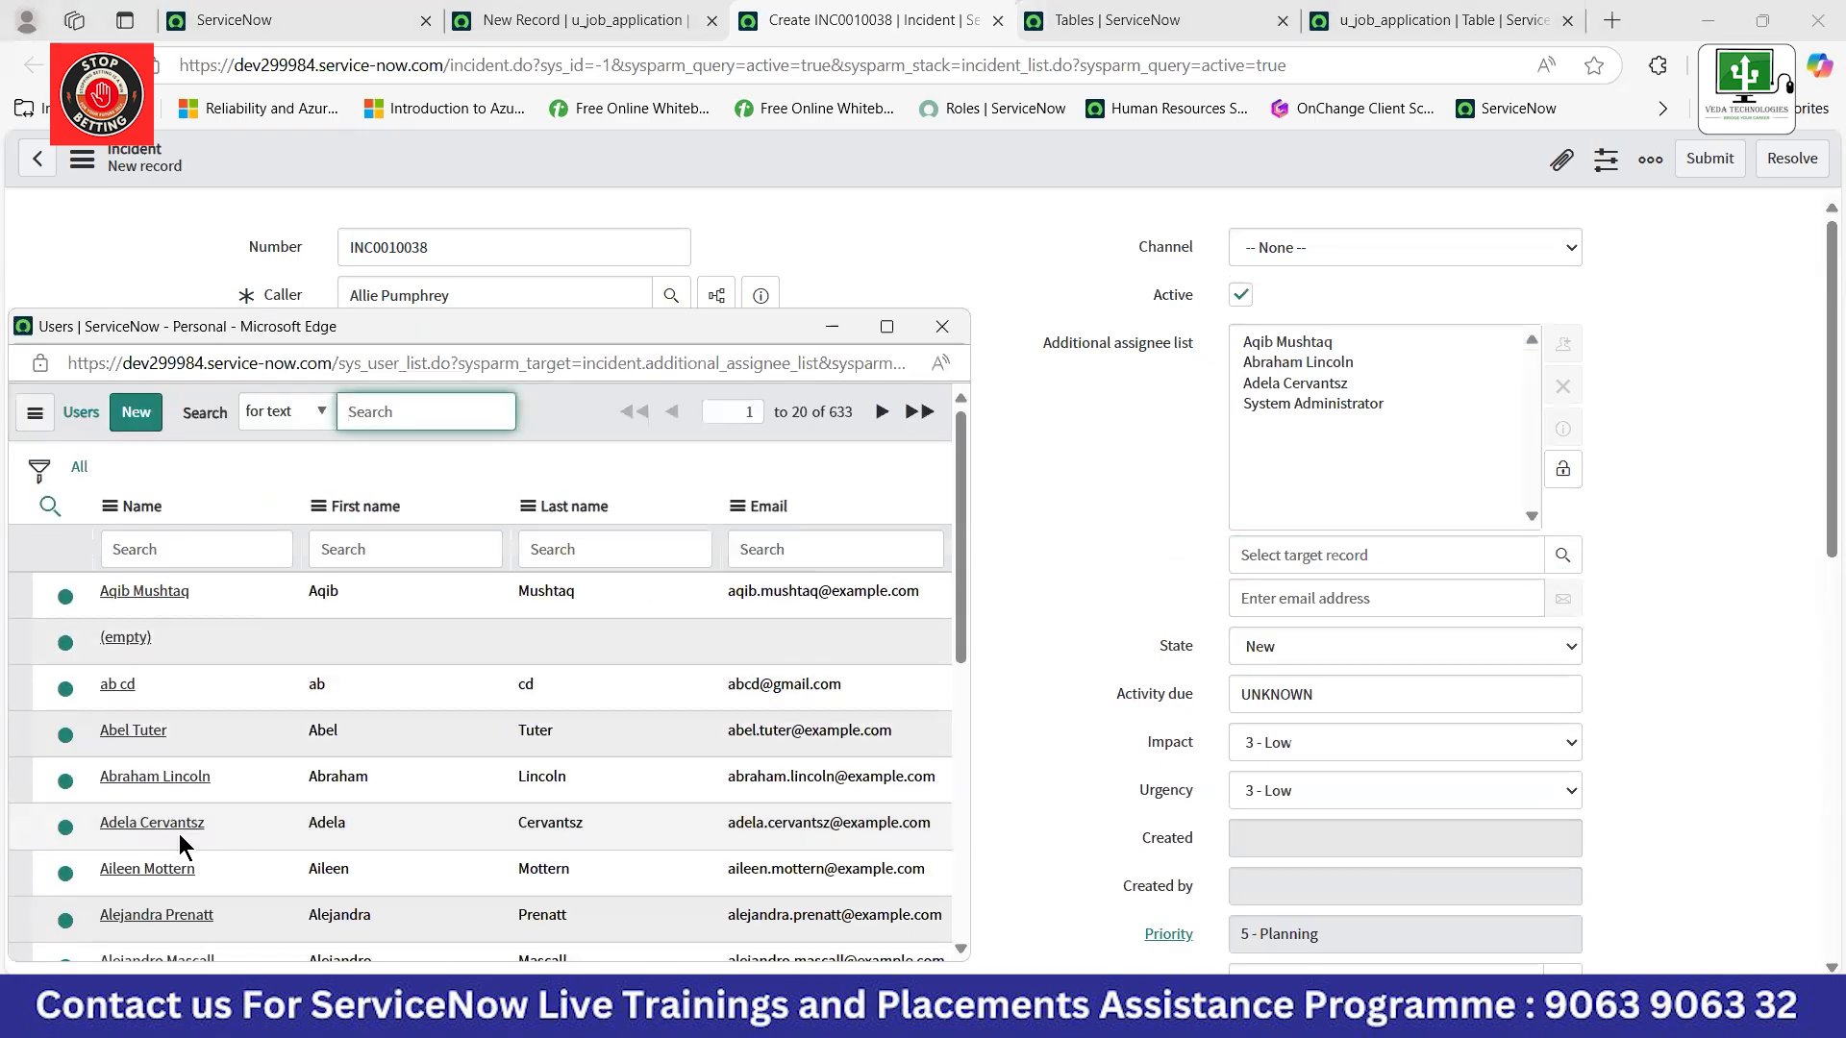
{"action": "left_click", "coordinate": [162, 829]}
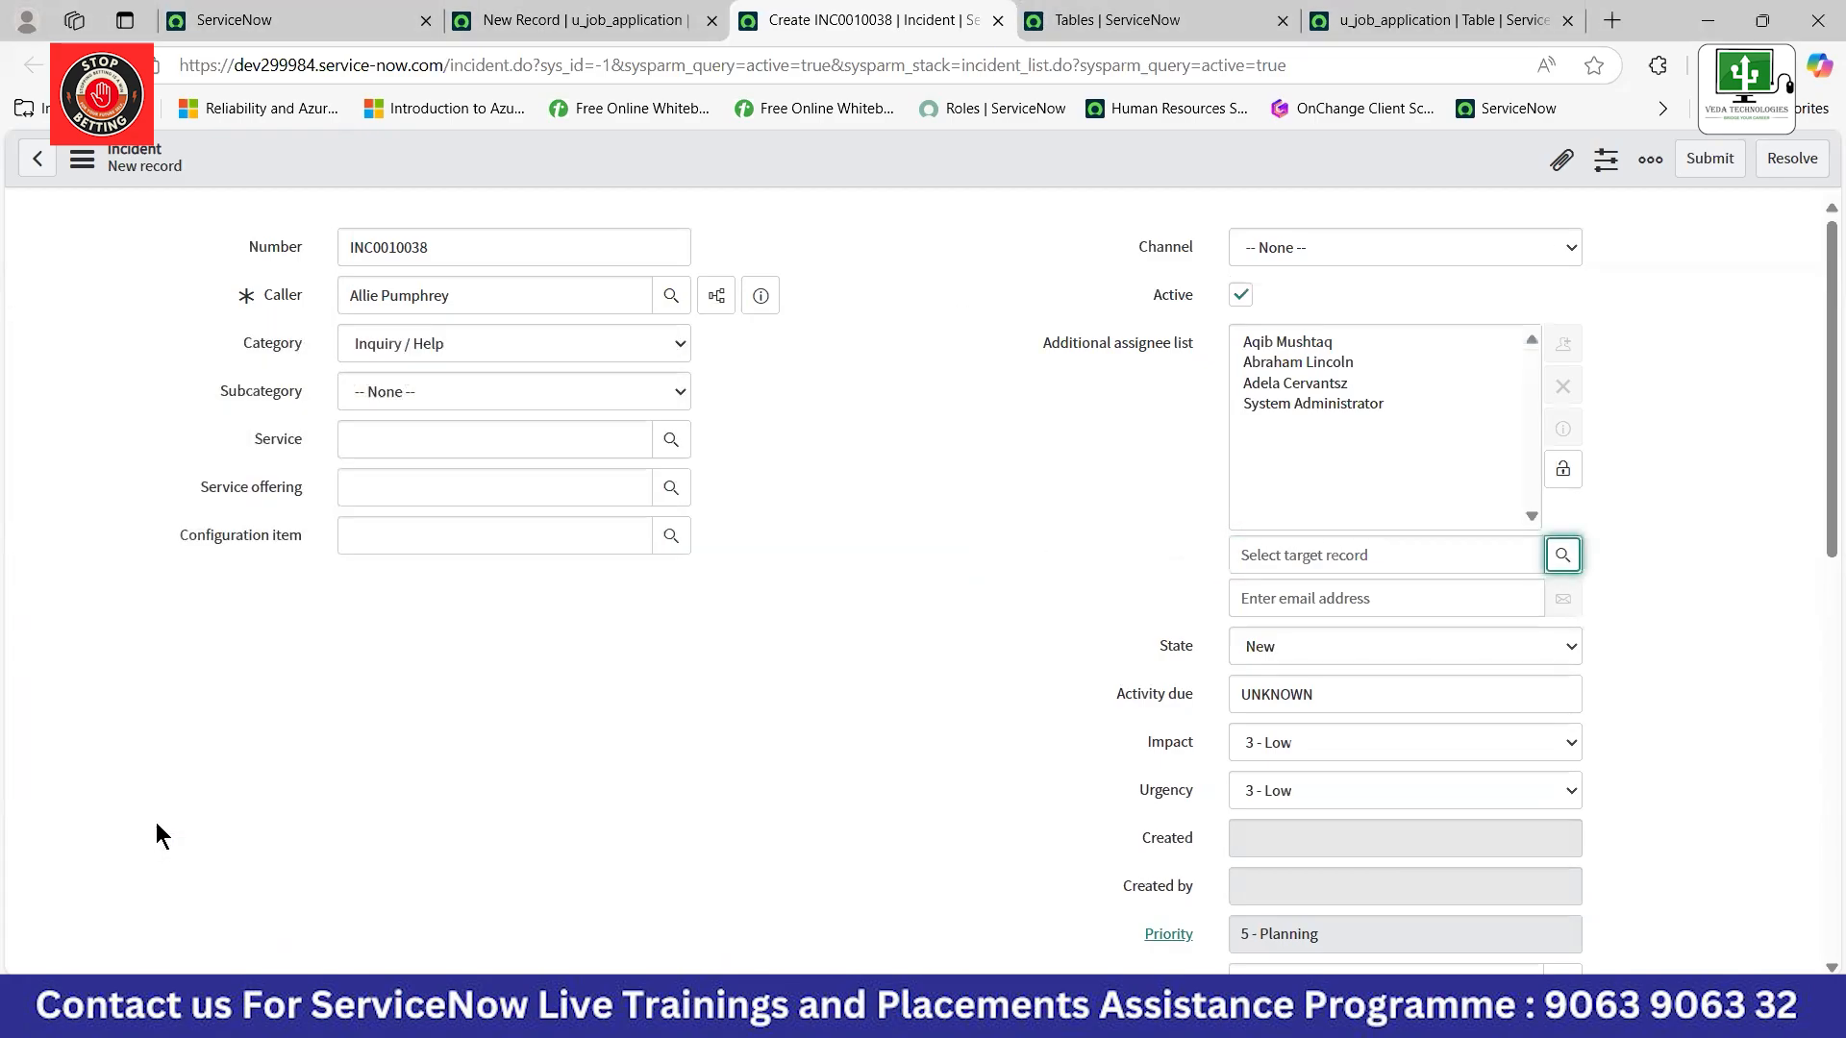
Add a not yet included user from further down the user lookup to the Additional assignee list and lock it.
{"action": "left_click", "coordinate": [1562, 555]}
{"action": "scroll", "coordinate": [681, 668], "scroll_direction": "down", "scroll_amount": 5}
{"action": "scroll", "coordinate": [802, 689], "scroll_direction": "down", "scroll_amount": 2}
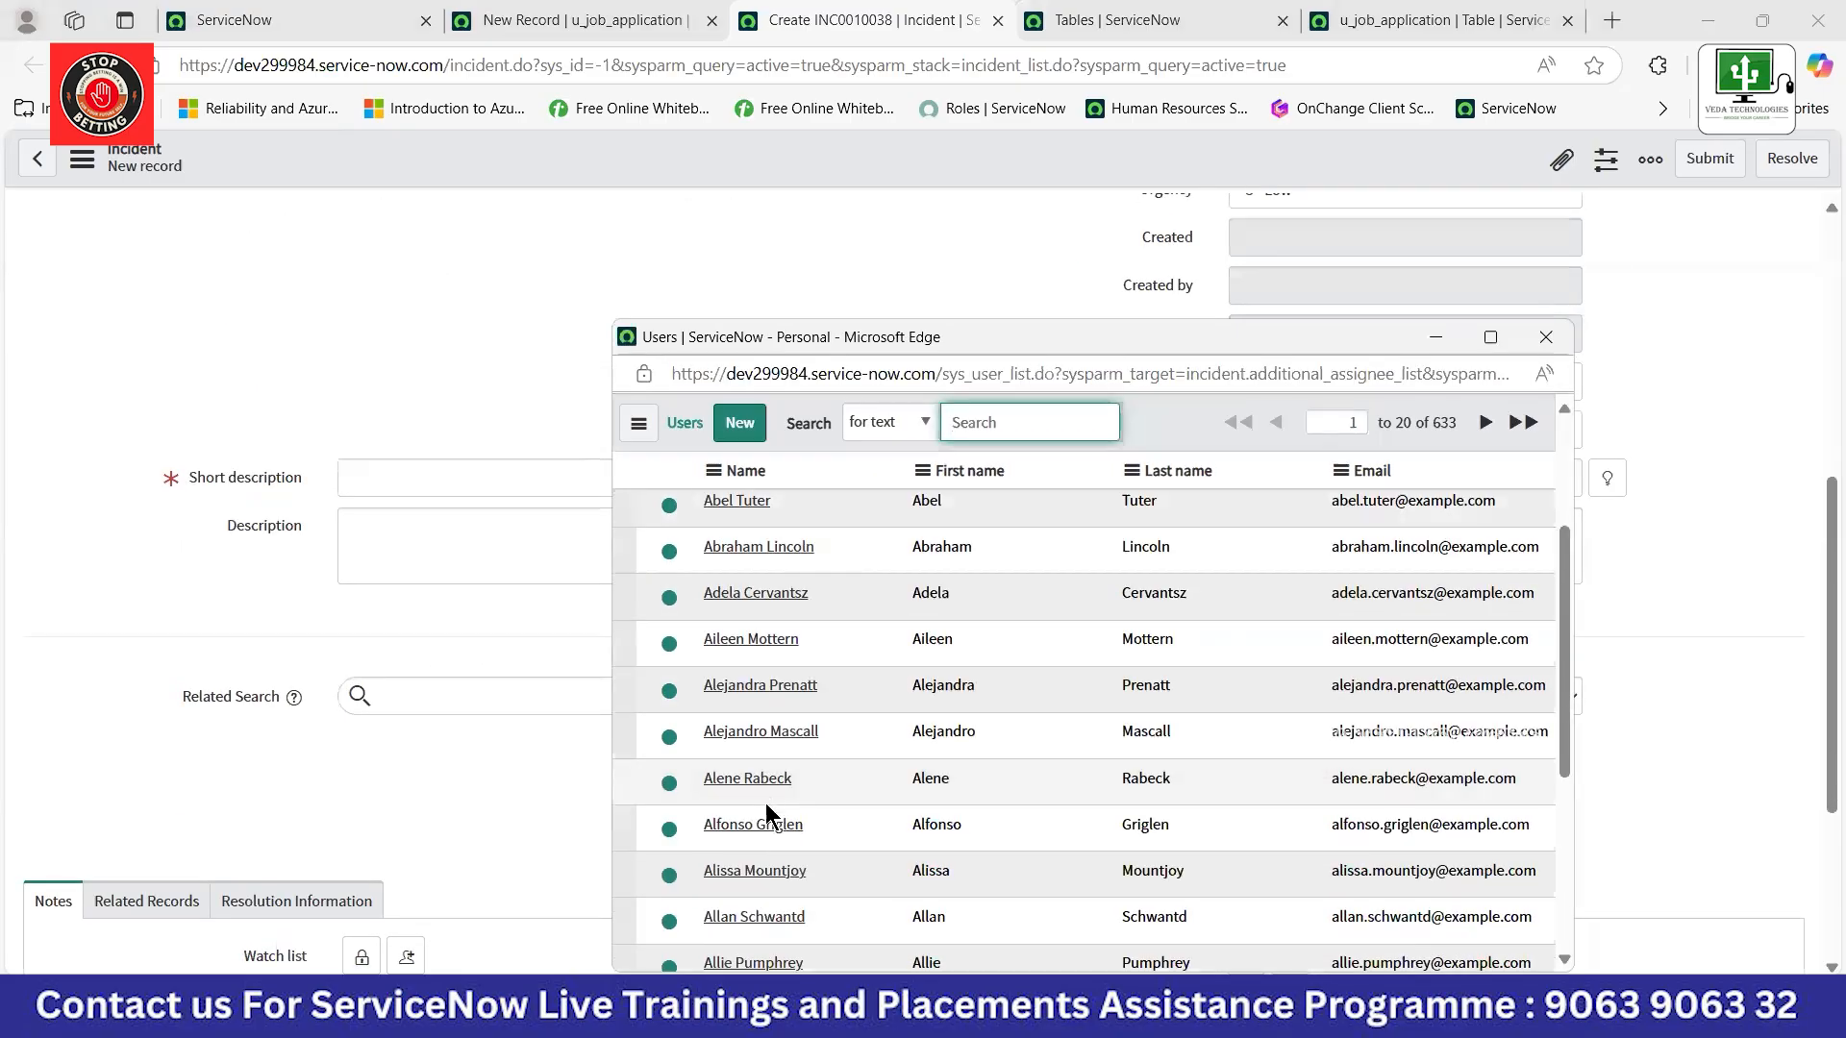
{"action": "scroll", "coordinate": [770, 779], "scroll_direction": "down", "scroll_amount": 1}
{"action": "left_click", "coordinate": [759, 756]}
{"action": "scroll", "coordinate": [1346, 577], "scroll_direction": "up", "scroll_amount": 4}
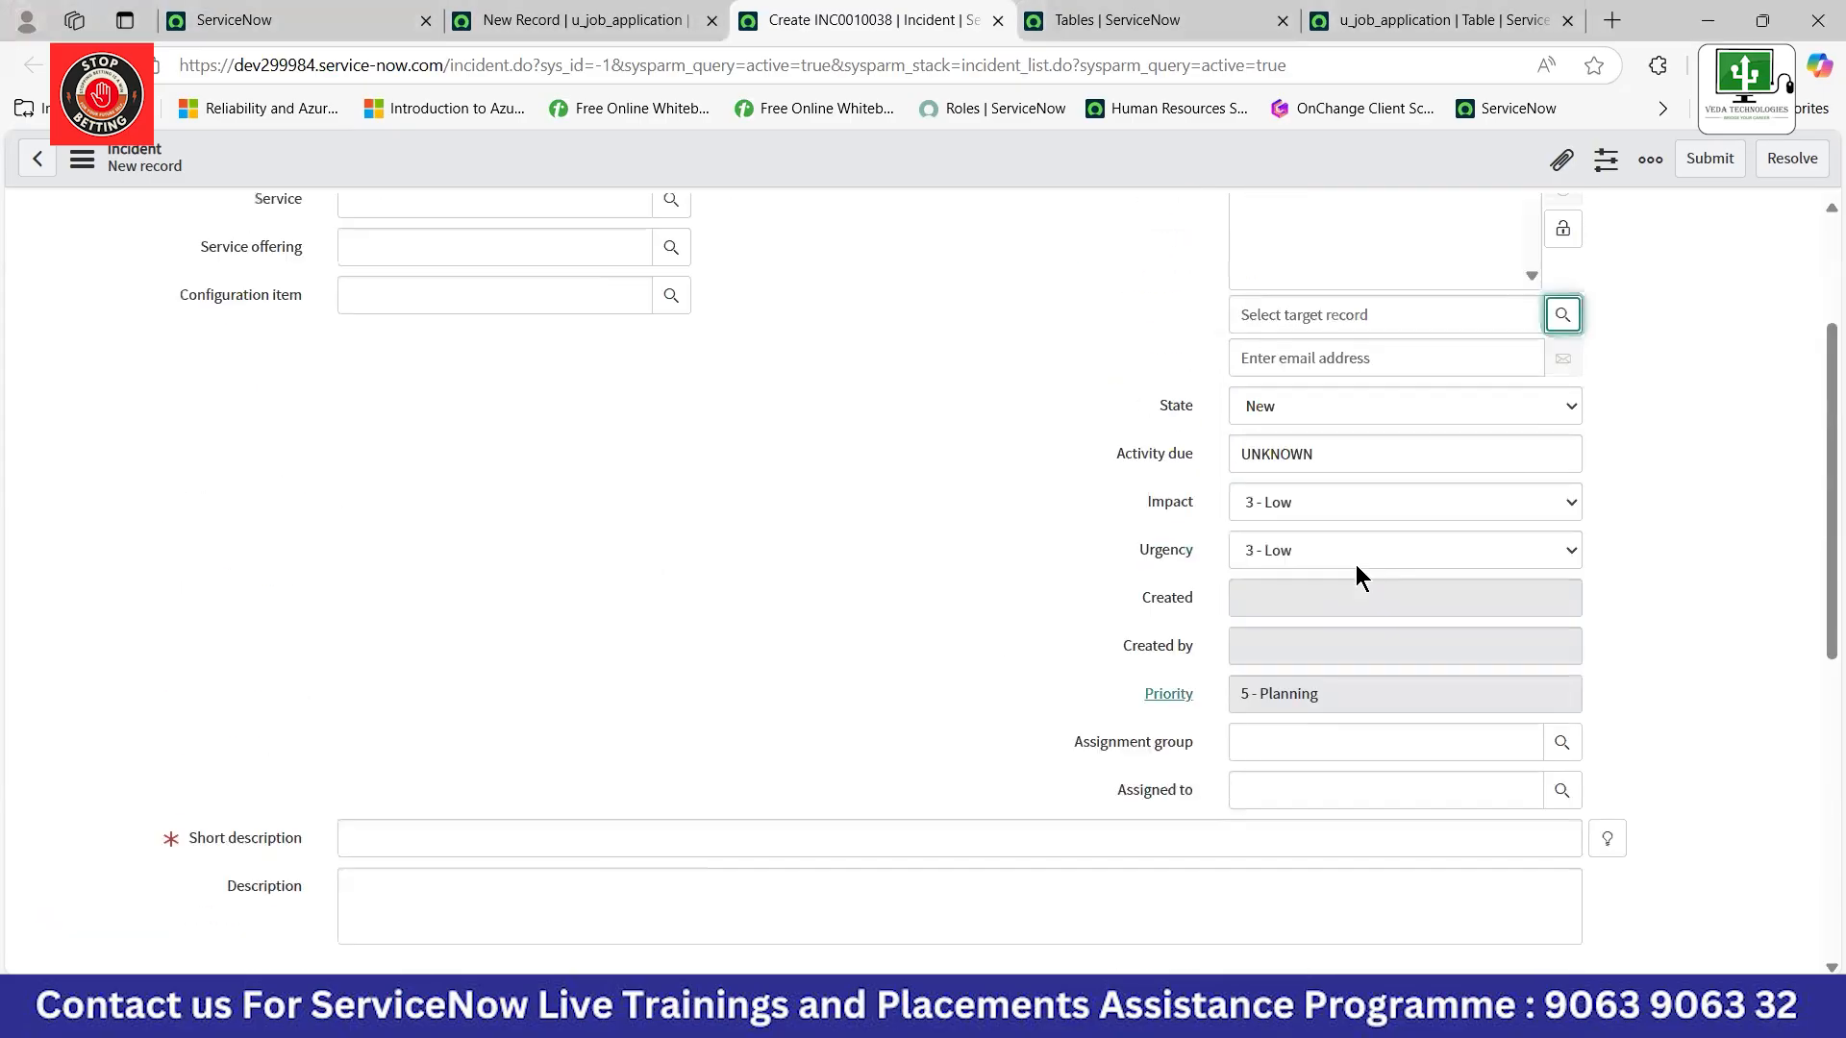
{"action": "scroll", "coordinate": [1357, 567], "scroll_direction": "up", "scroll_amount": 3}
{"action": "left_click", "coordinate": [1562, 470]}
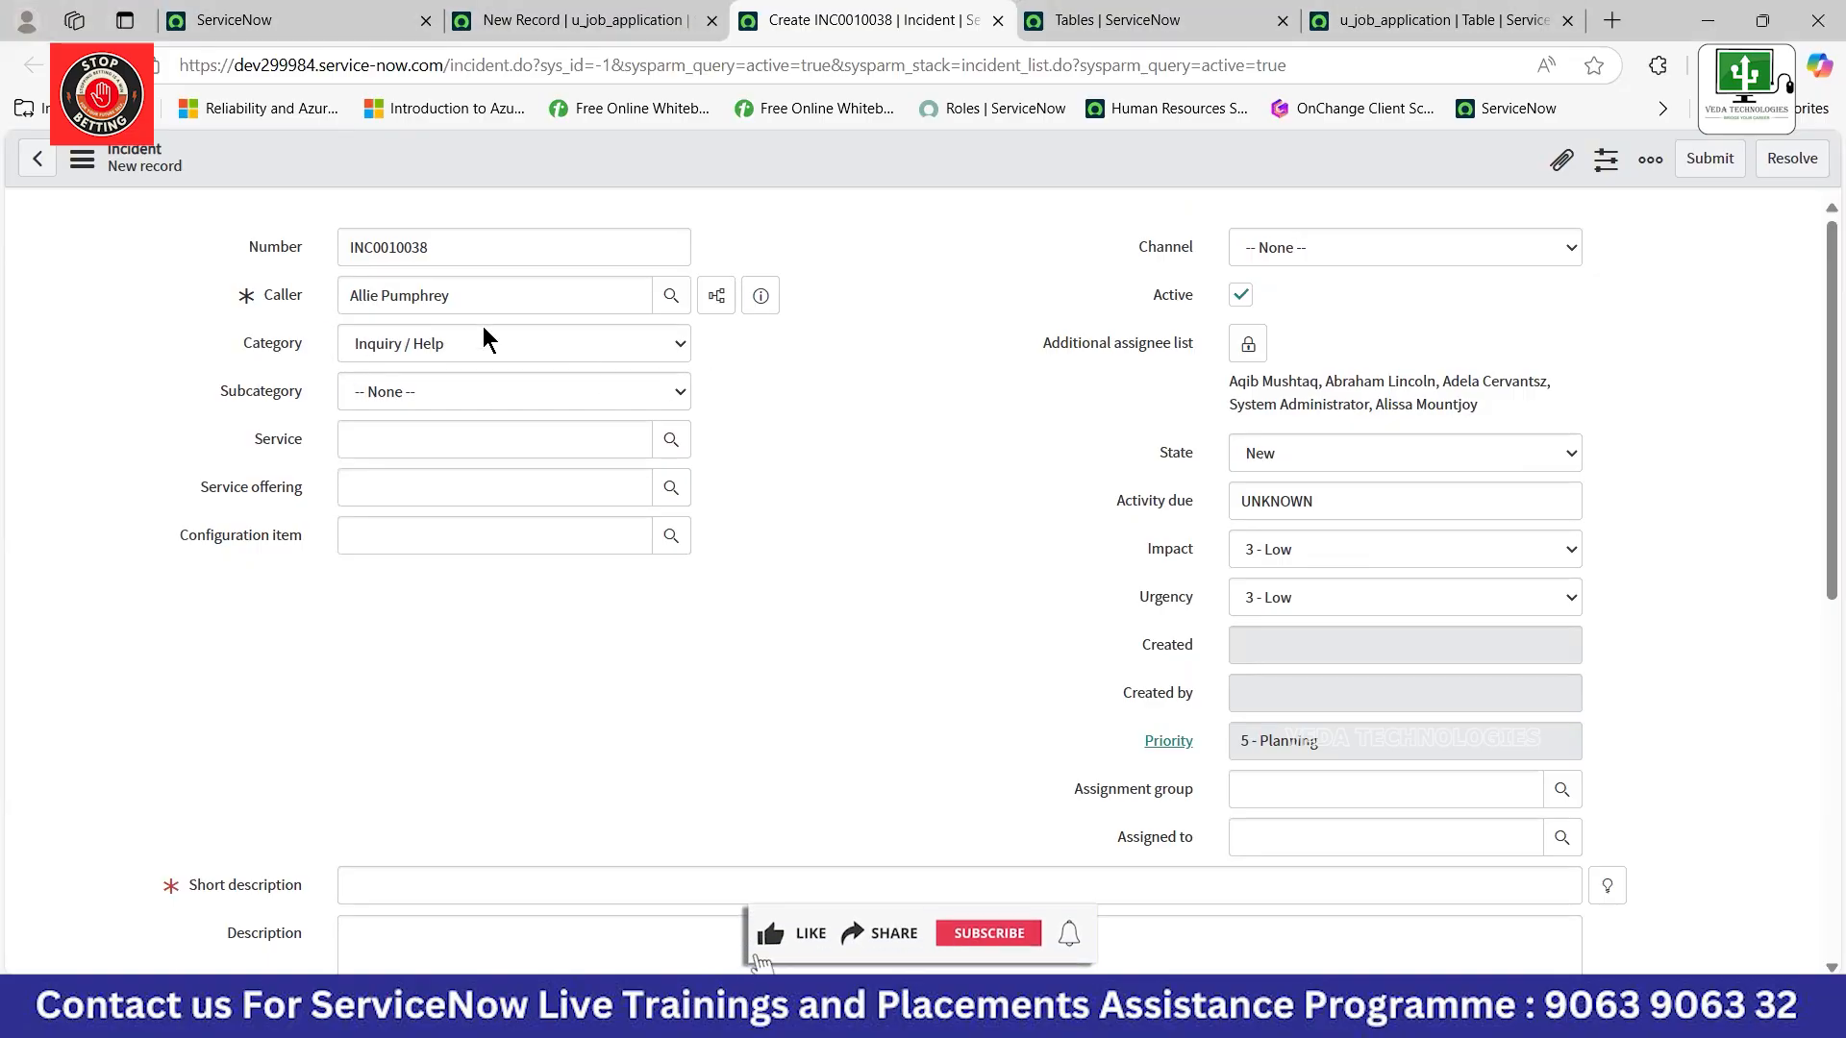
{"action": "left_click_drag", "start_coordinate": [1040, 344], "coordinate": [1197, 346]}
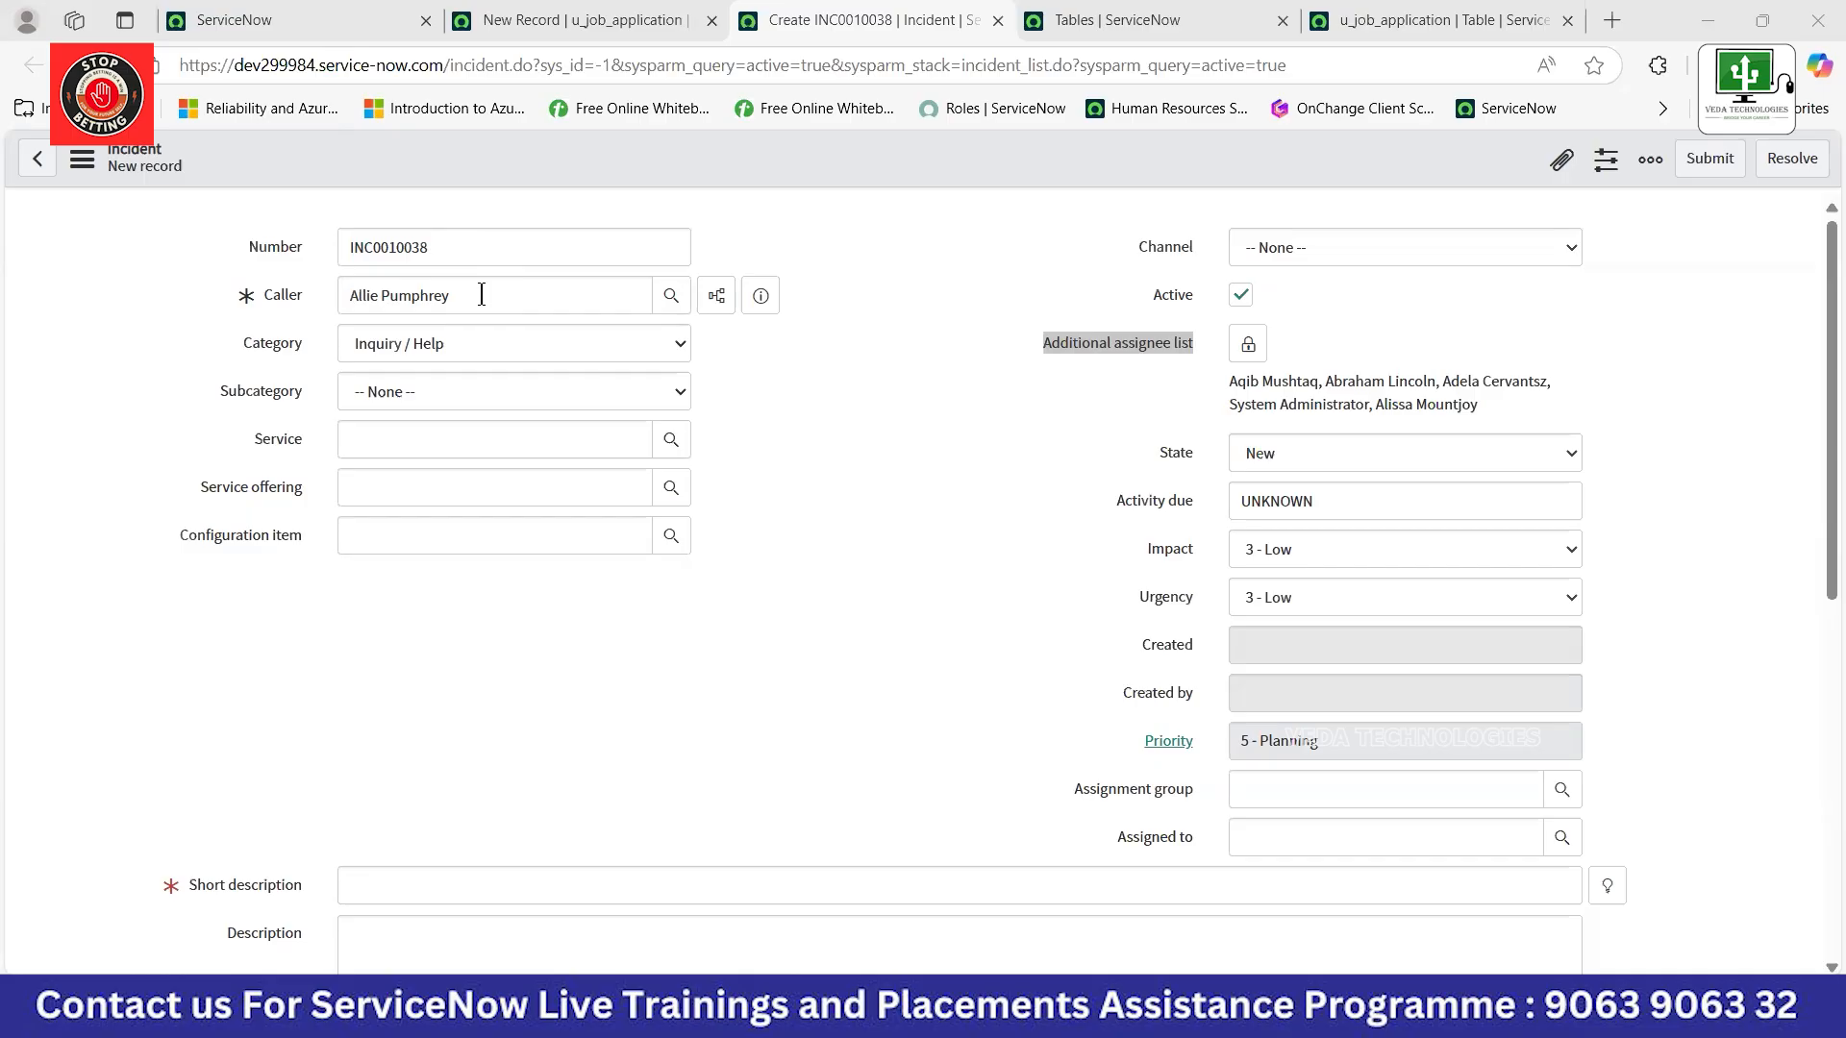
{"action": "left_click_drag", "start_coordinate": [1513, 407], "coordinate": [1221, 378]}
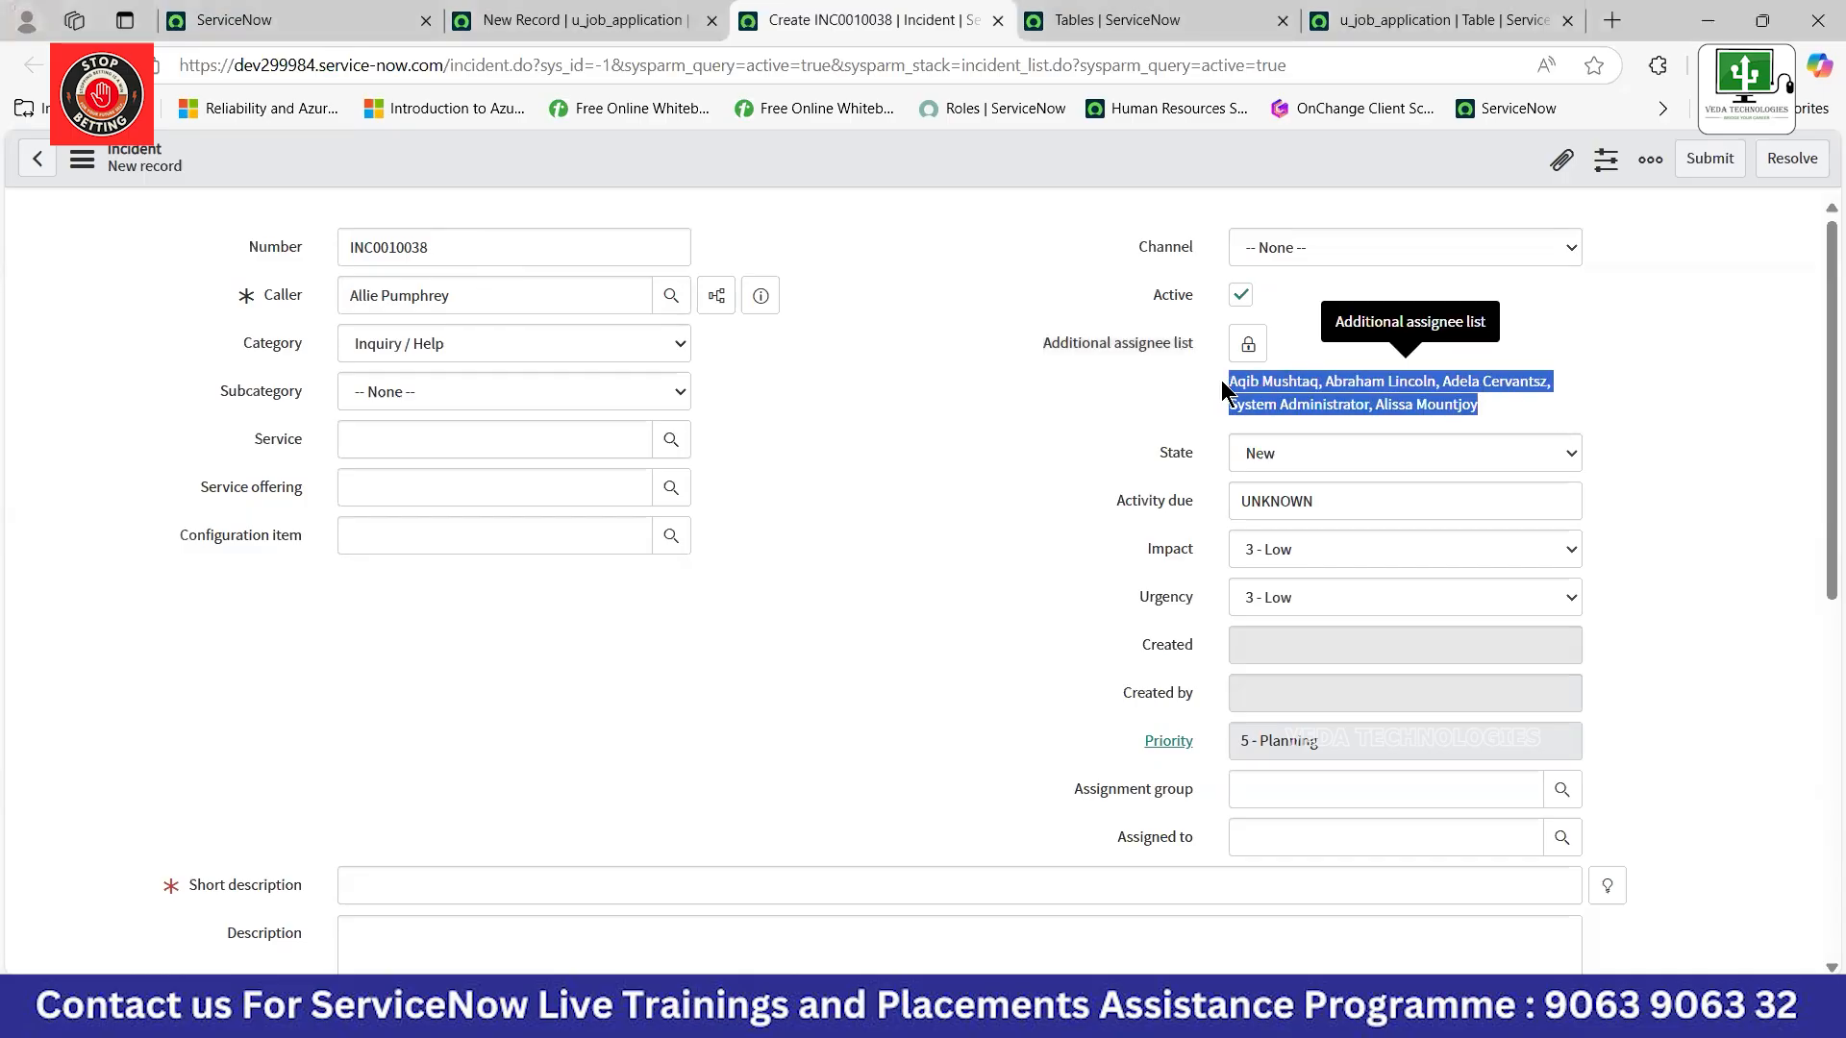
{"action": "left_click", "coordinate": [892, 119]}
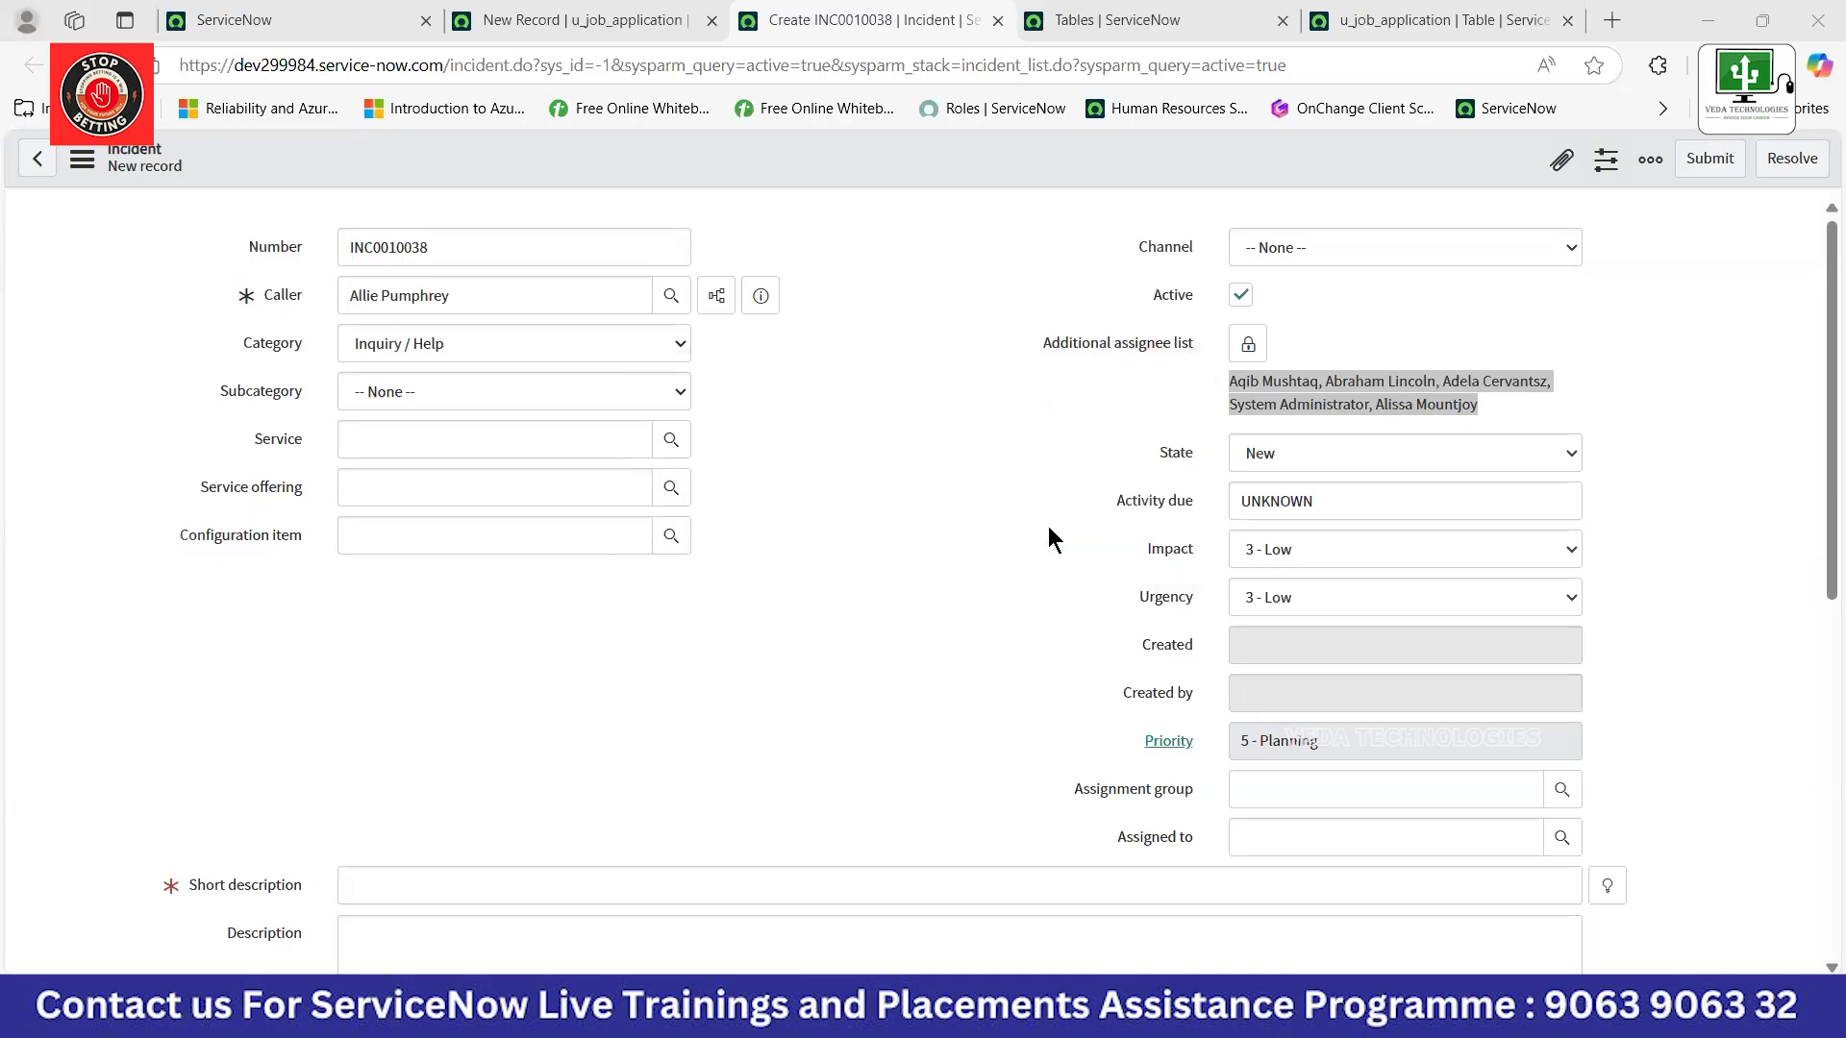
Unlock the Additional assignee list to show its members as separate entries.
{"action": "left_click", "coordinate": [1625, 411]}
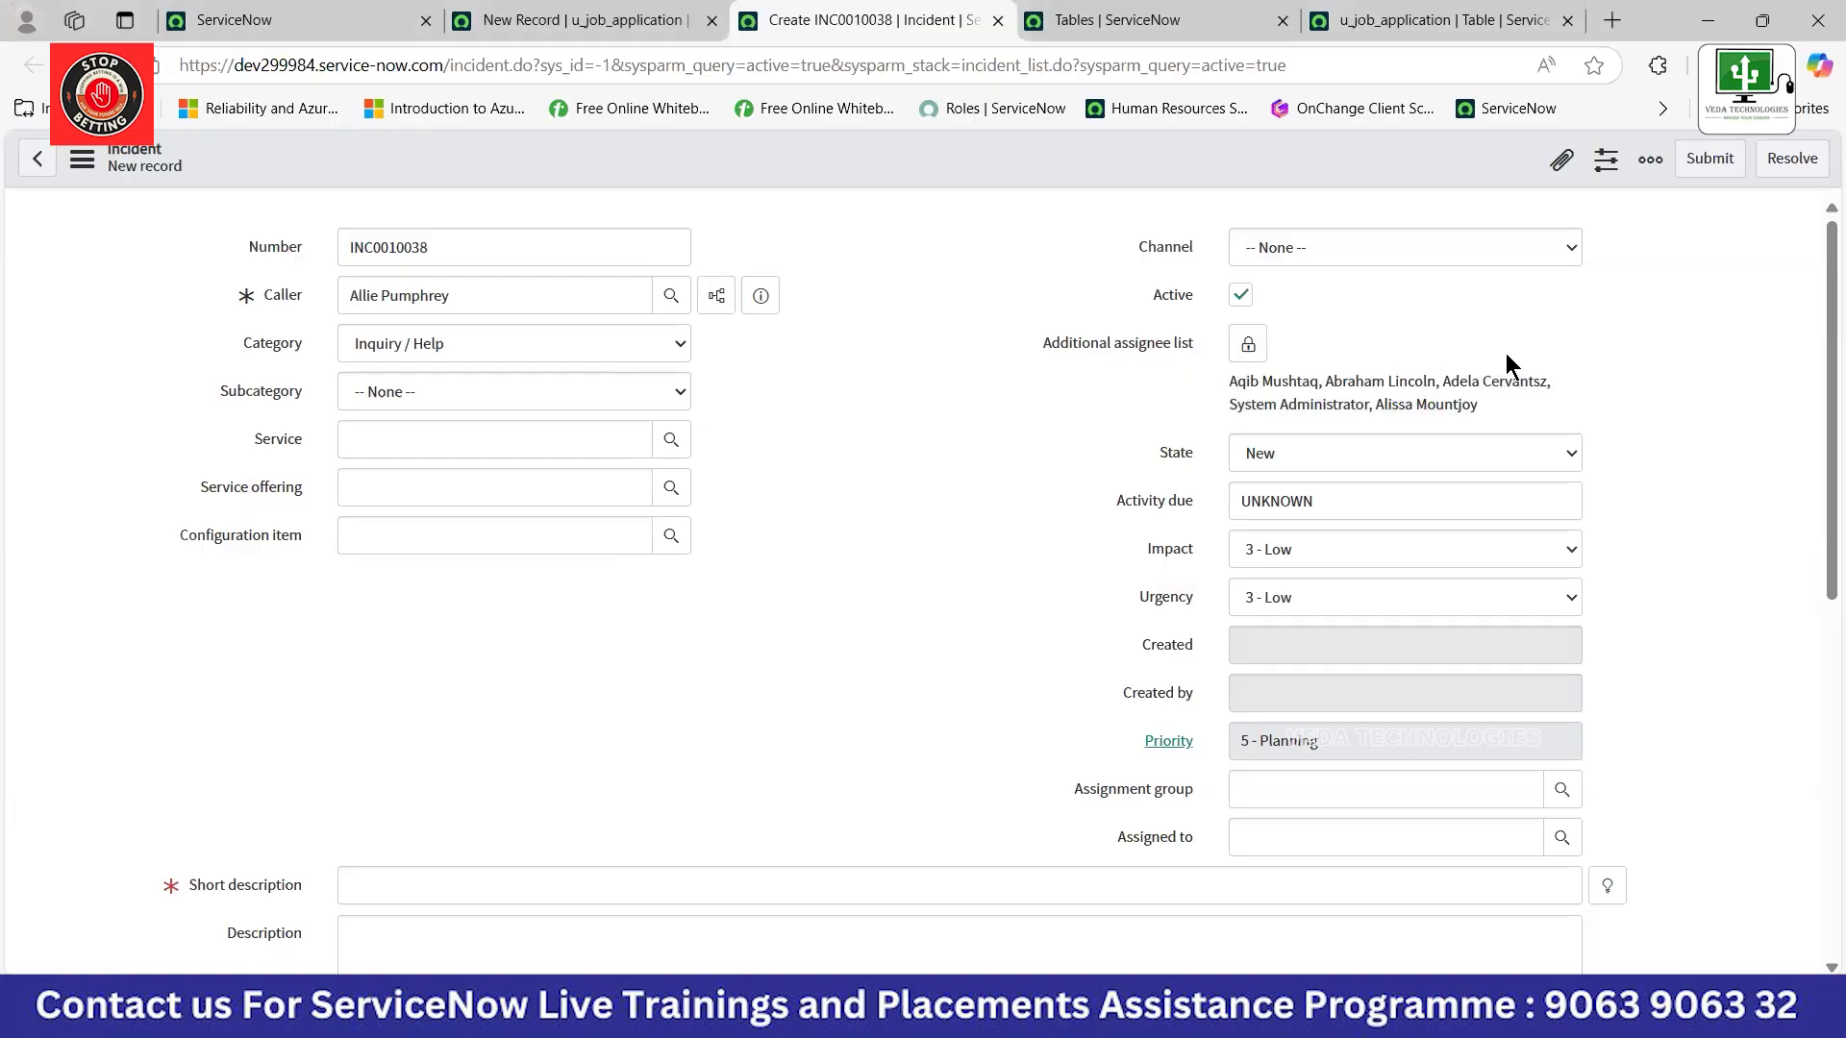
{"action": "left_click", "coordinate": [1248, 344]}
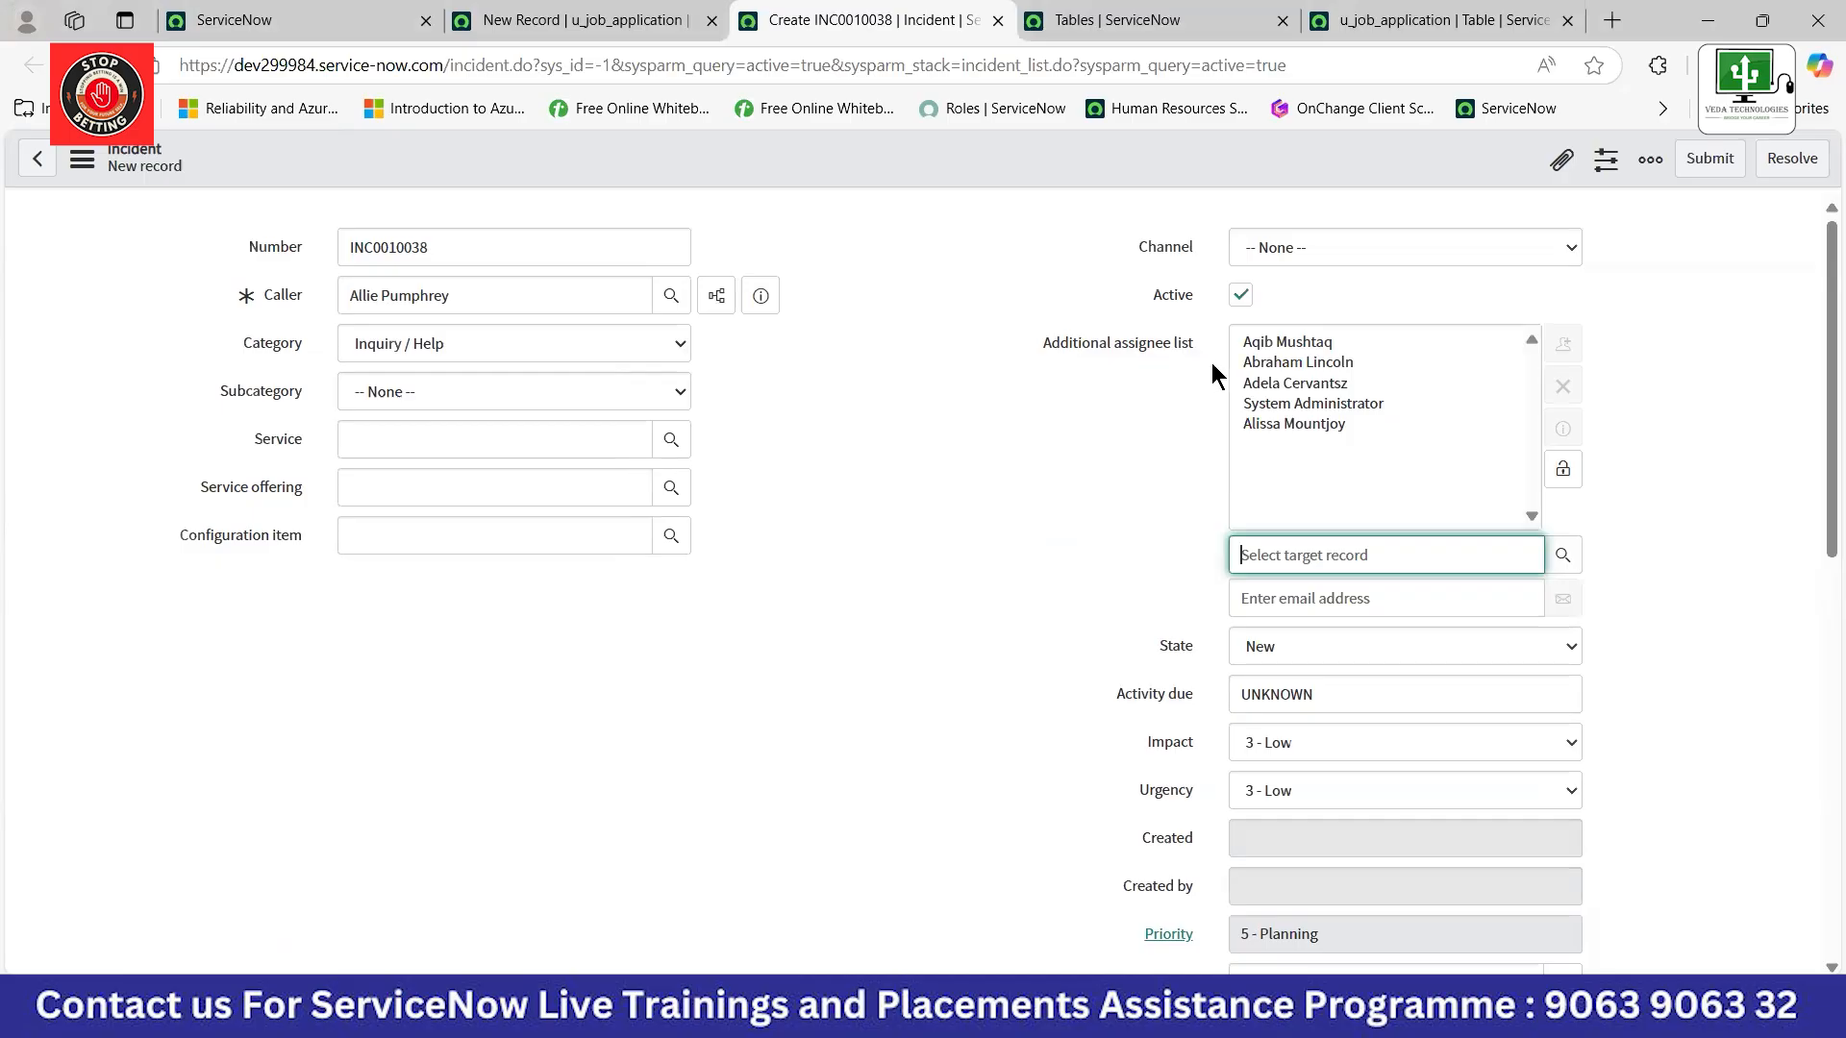
{"action": "left_click", "coordinate": [1105, 351]}
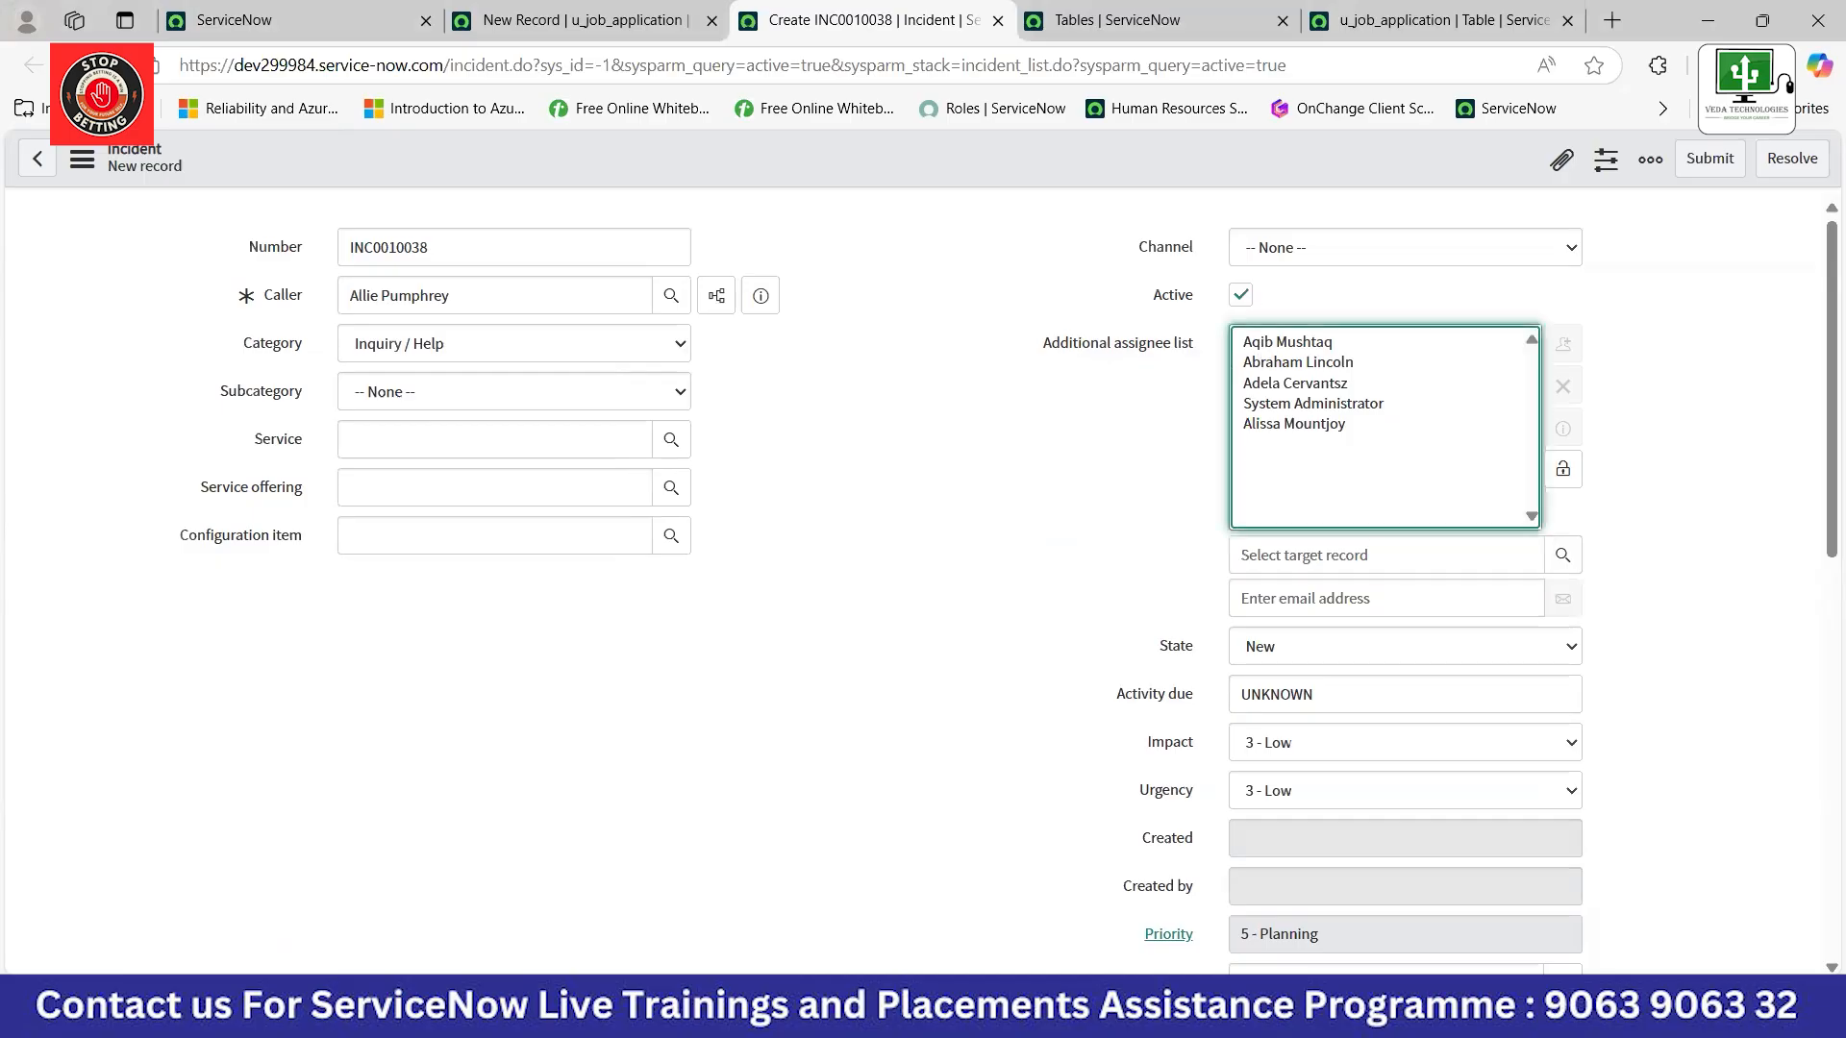
Switch to Notepad++, add LIST below Decimal in the field type notes, and return to the incident form.
{"action": "key", "text": "alt+Tab"}
{"action": "type", "text": "LIST"}
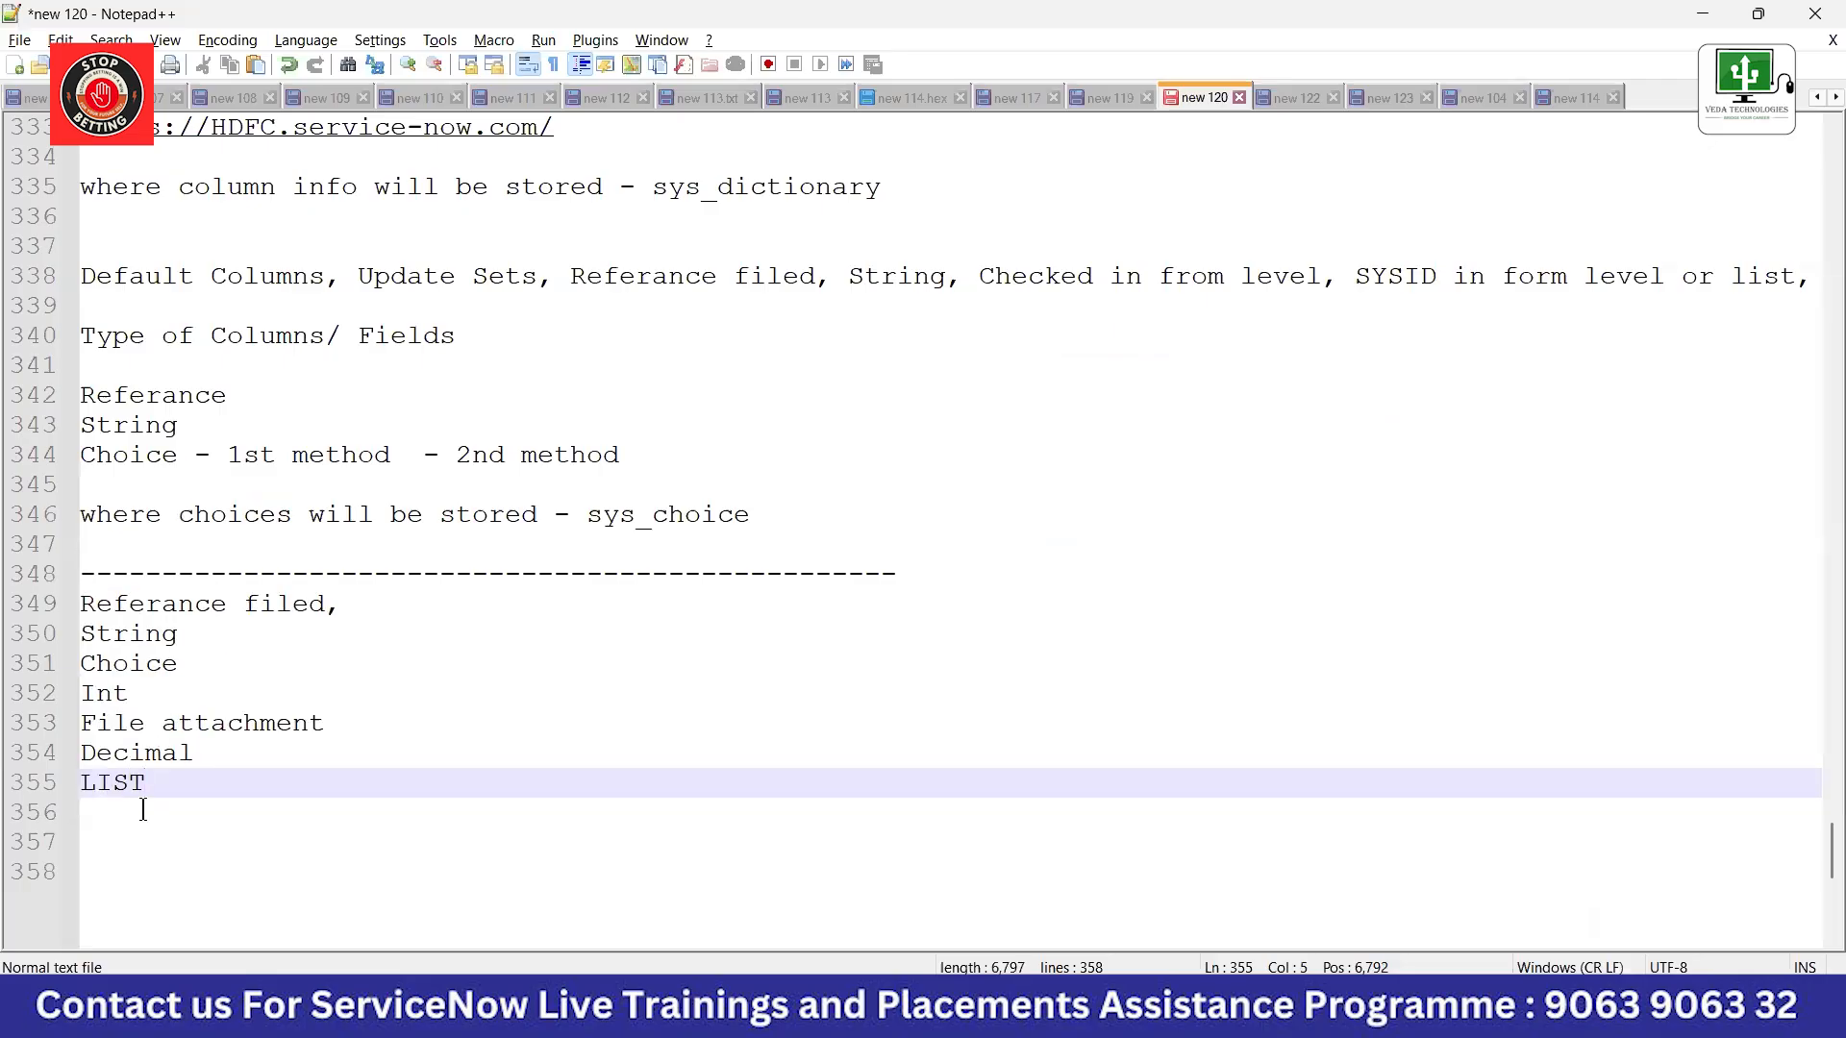
{"action": "type", "text": " f"}
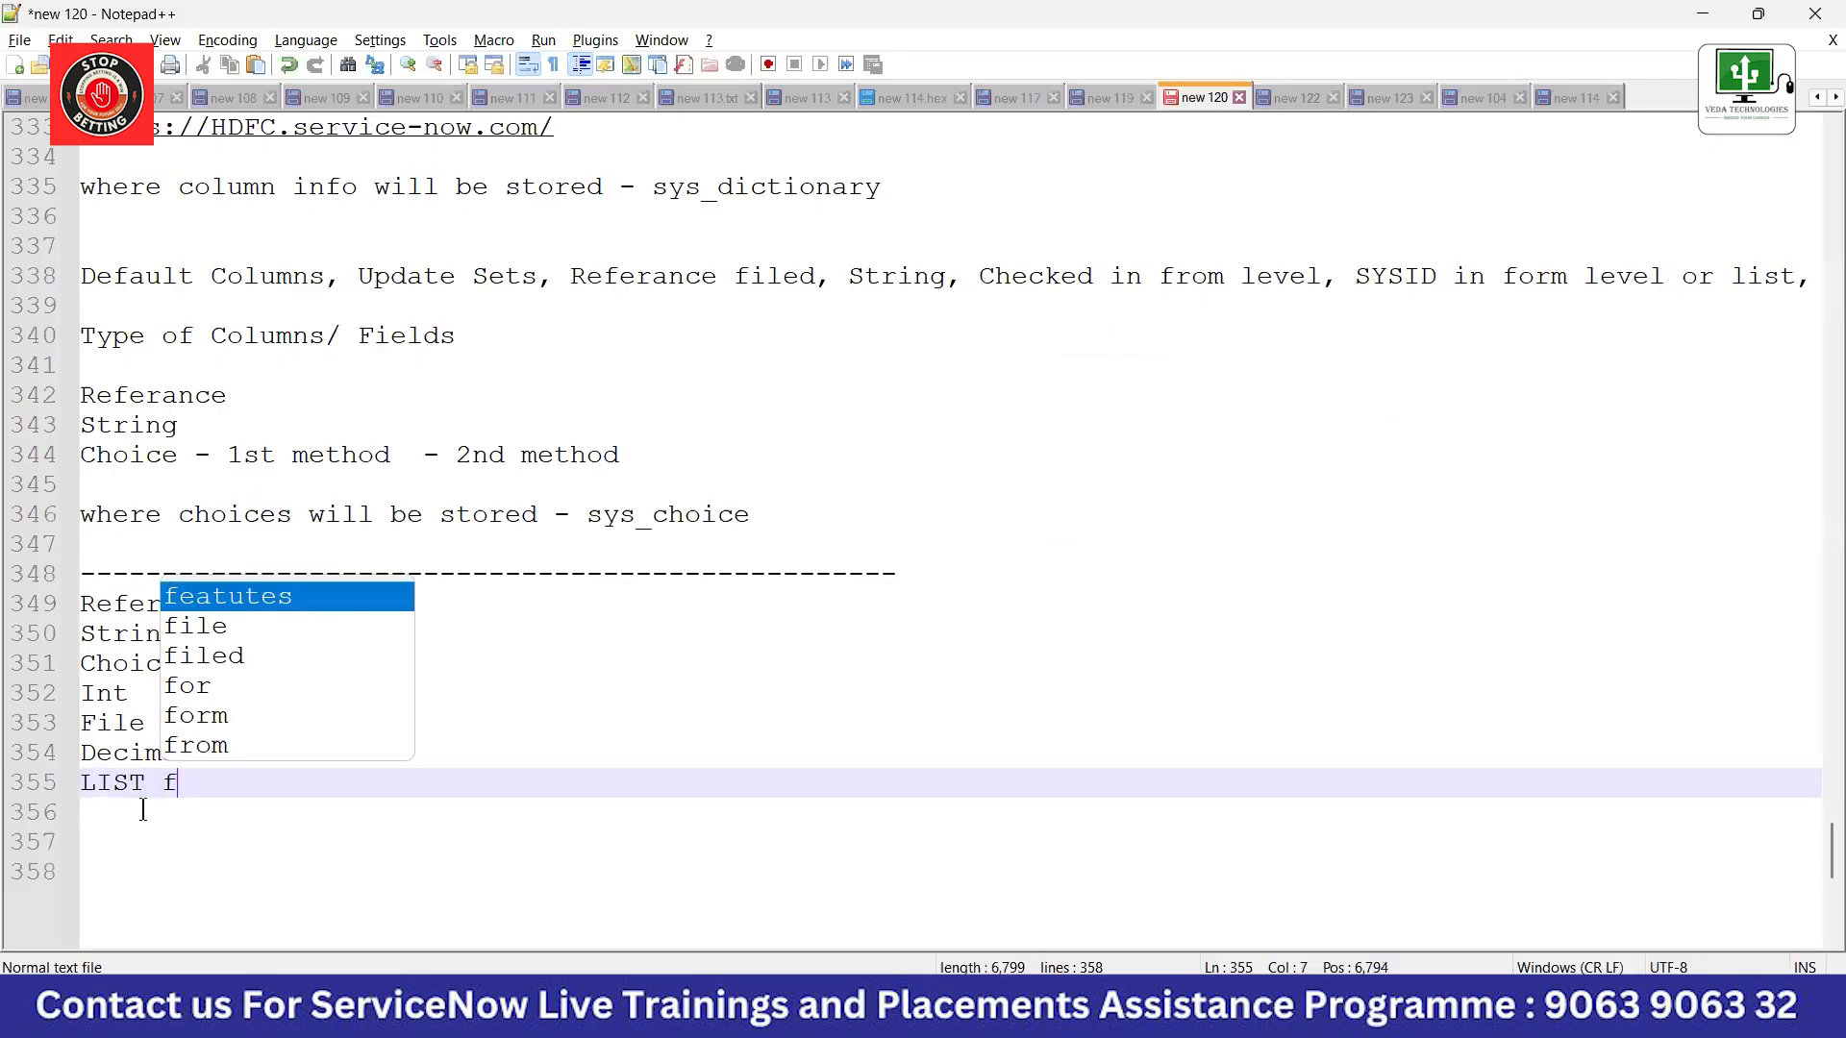
{"action": "key", "text": "BackSpace"}
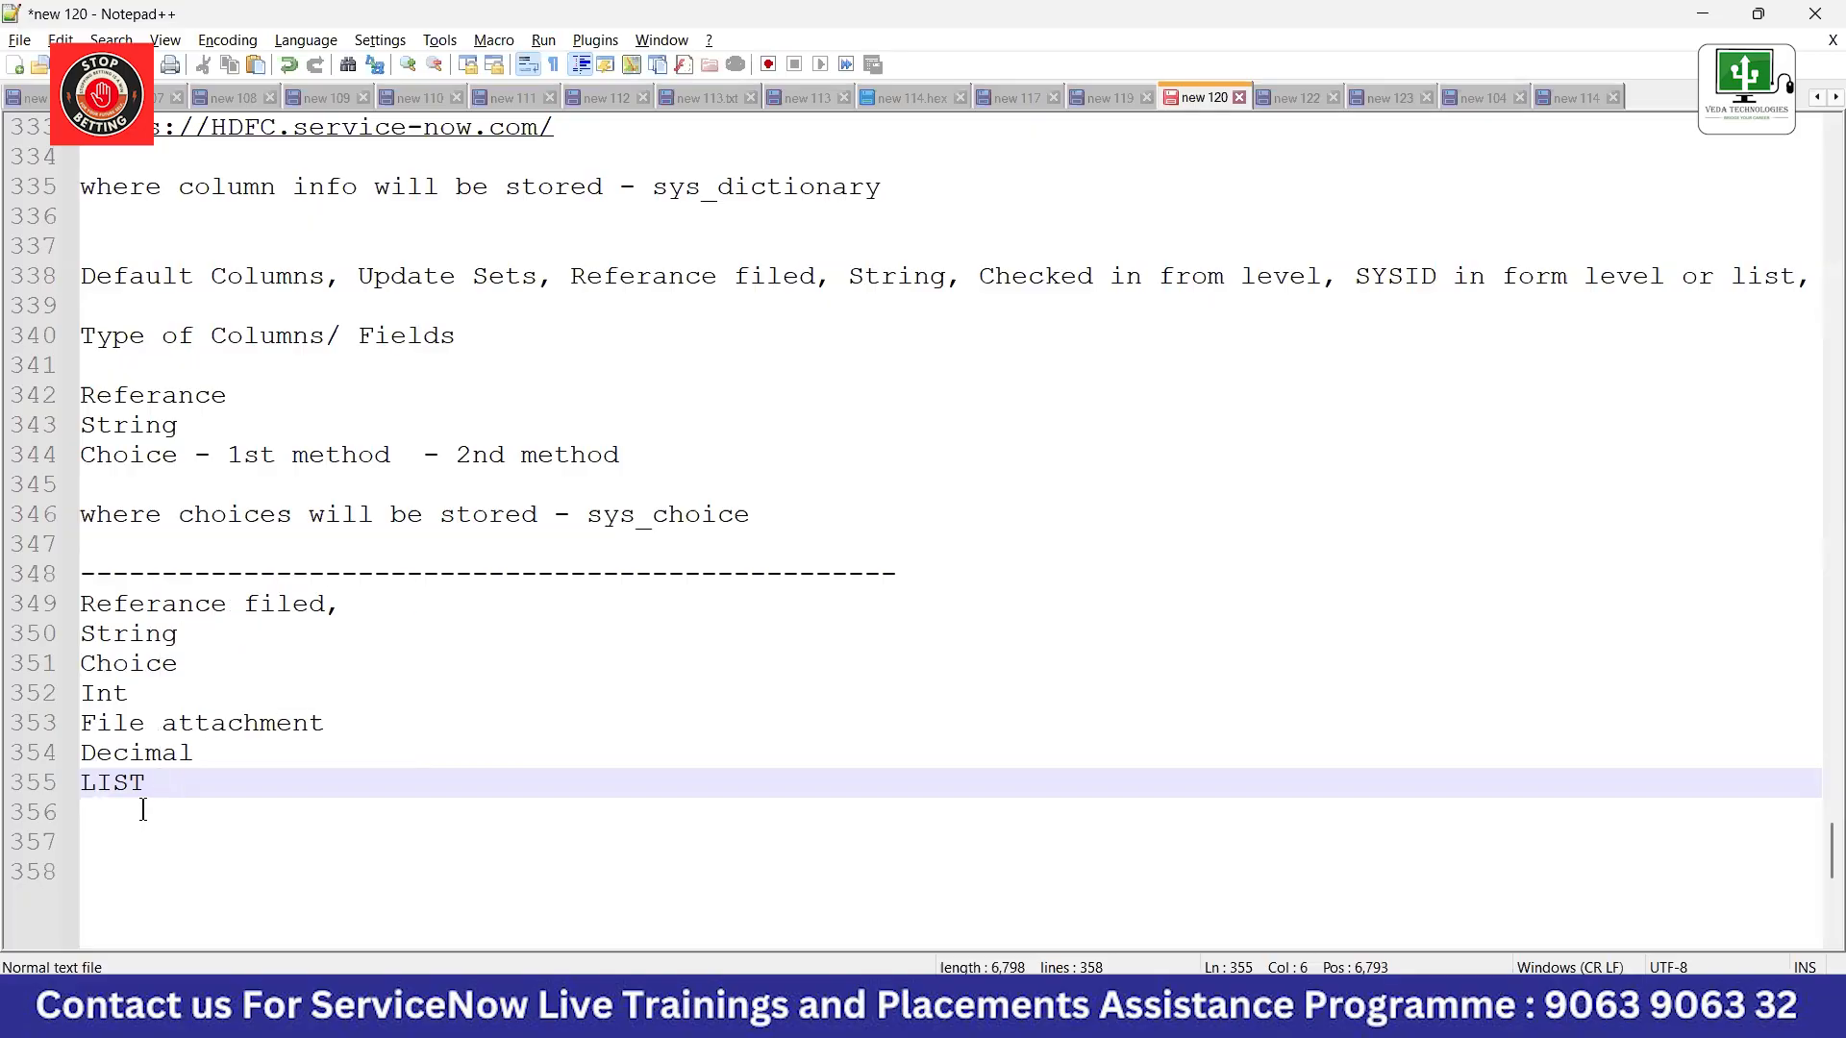
{"action": "key", "text": "alt+Tab"}
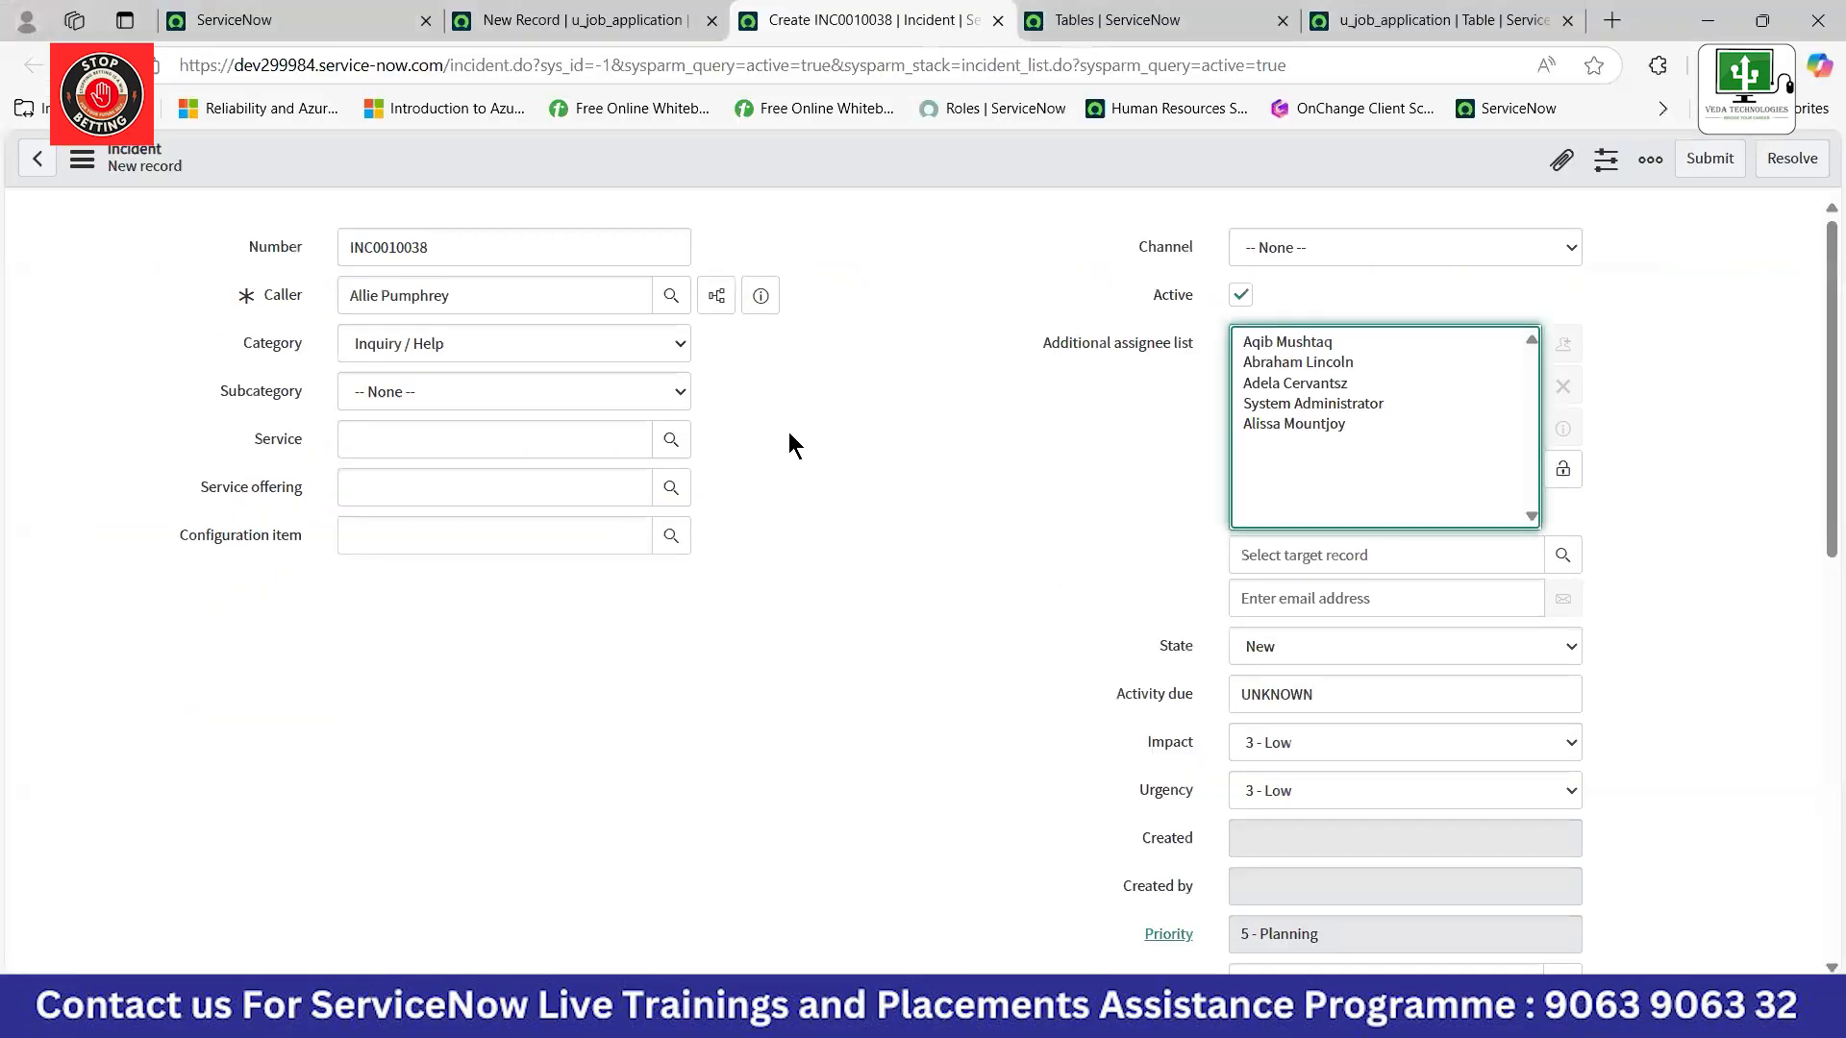
Go back to the Notepad++ notes and review the Job Seekers fields from name to Notice Period.
{"action": "key", "text": "alt+Tab"}
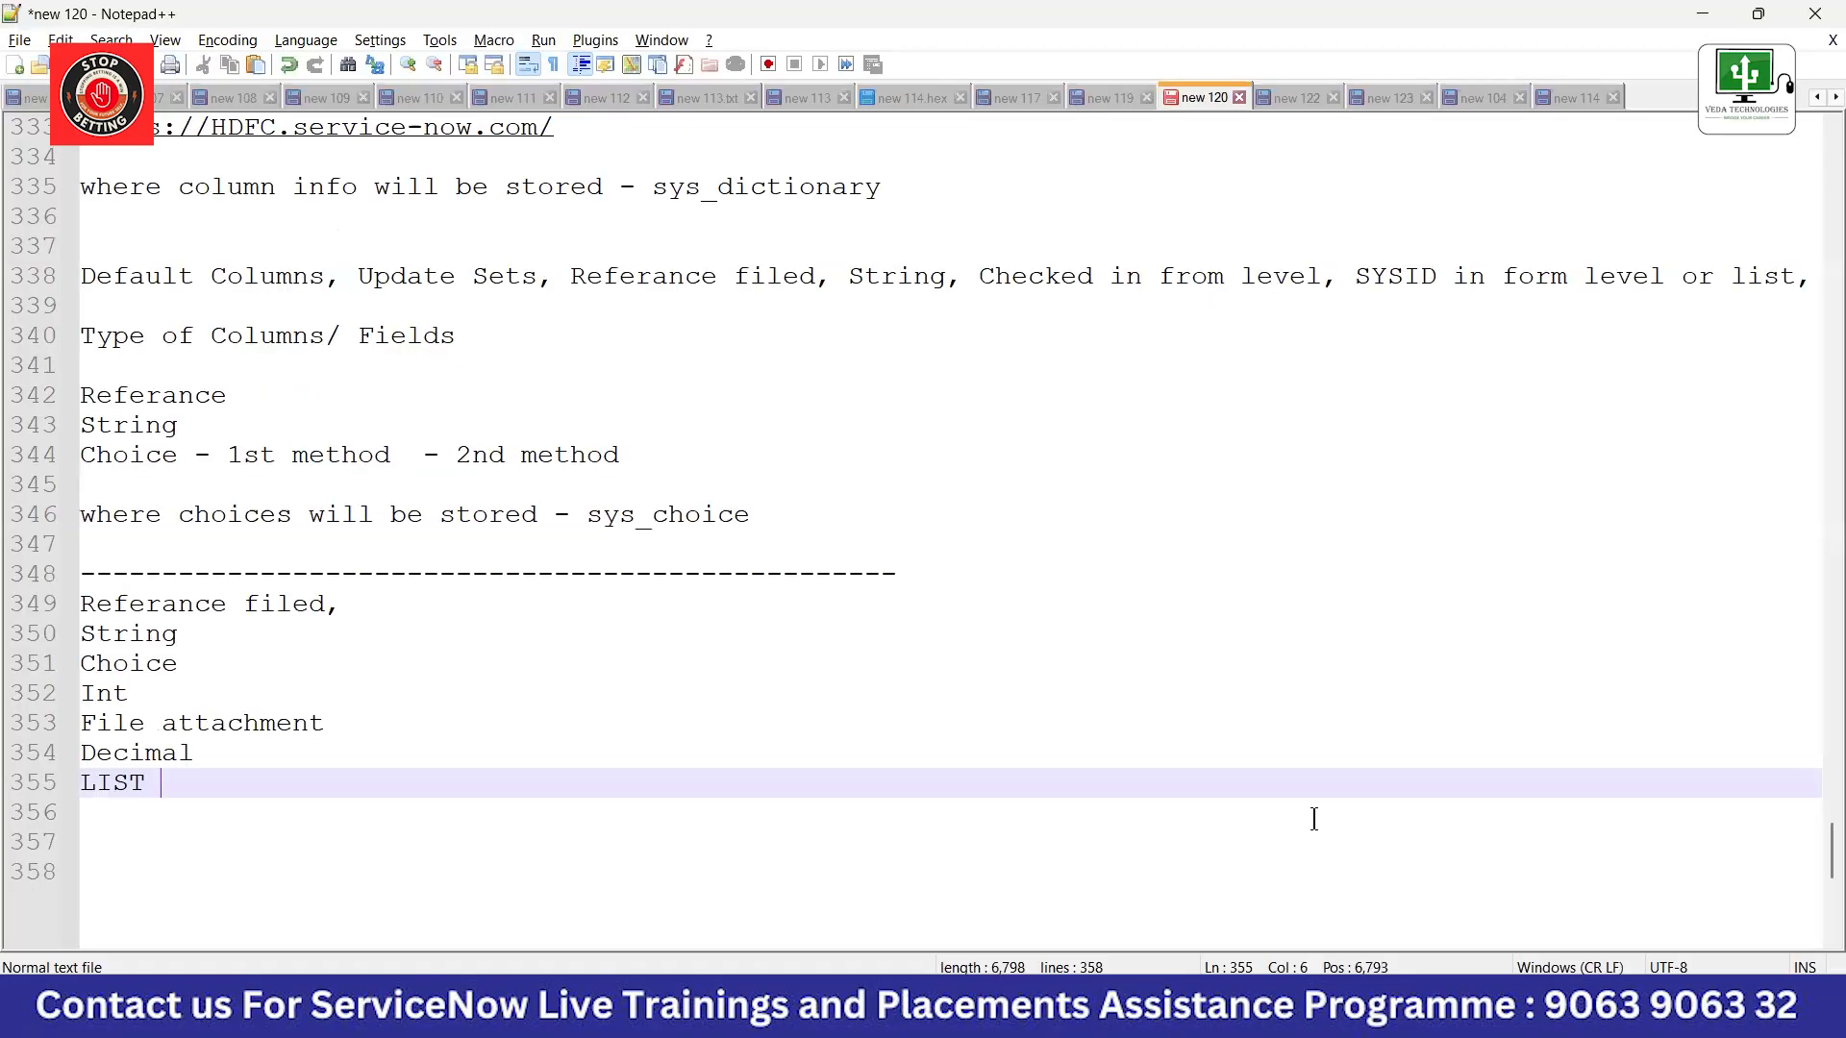
{"action": "scroll", "coordinate": [447, 608], "scroll_direction": "up", "scroll_amount": 3}
{"action": "scroll", "coordinate": [447, 608], "scroll_direction": "up", "scroll_amount": 7}
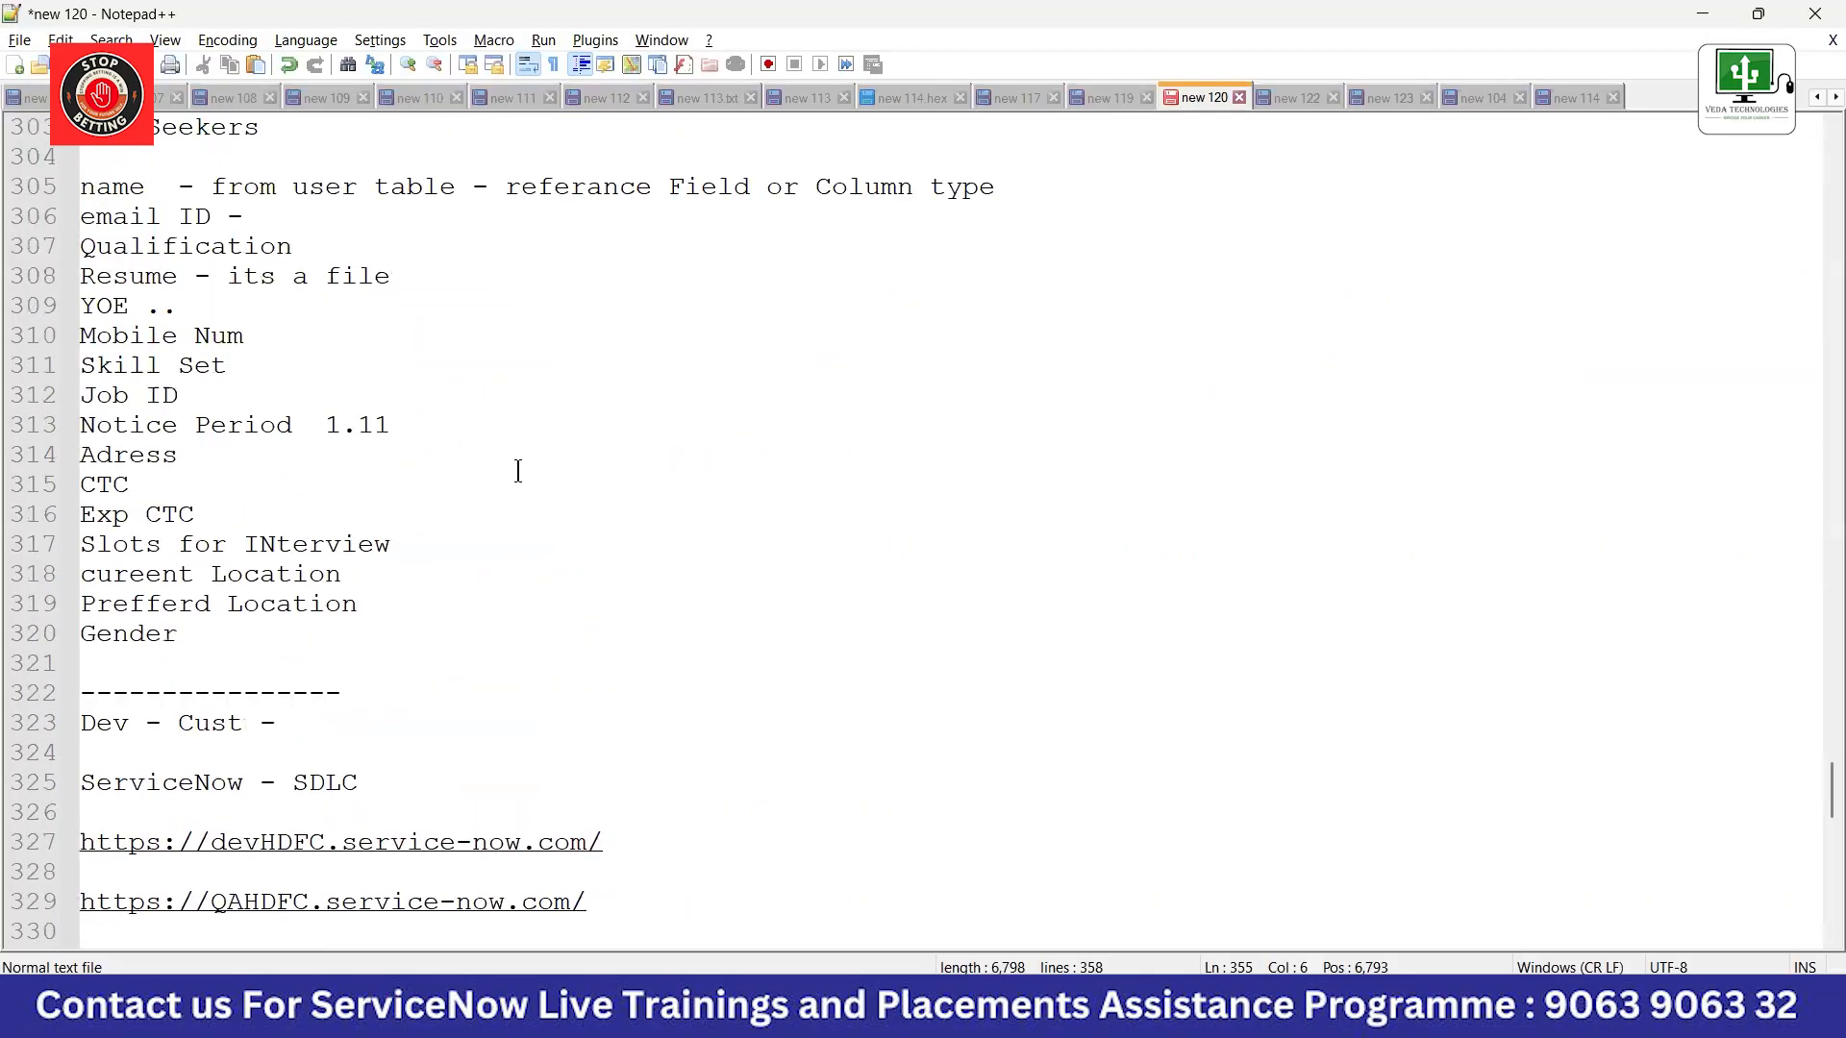
{"action": "scroll", "coordinate": [248, 385], "scroll_direction": "up", "scroll_amount": 1}
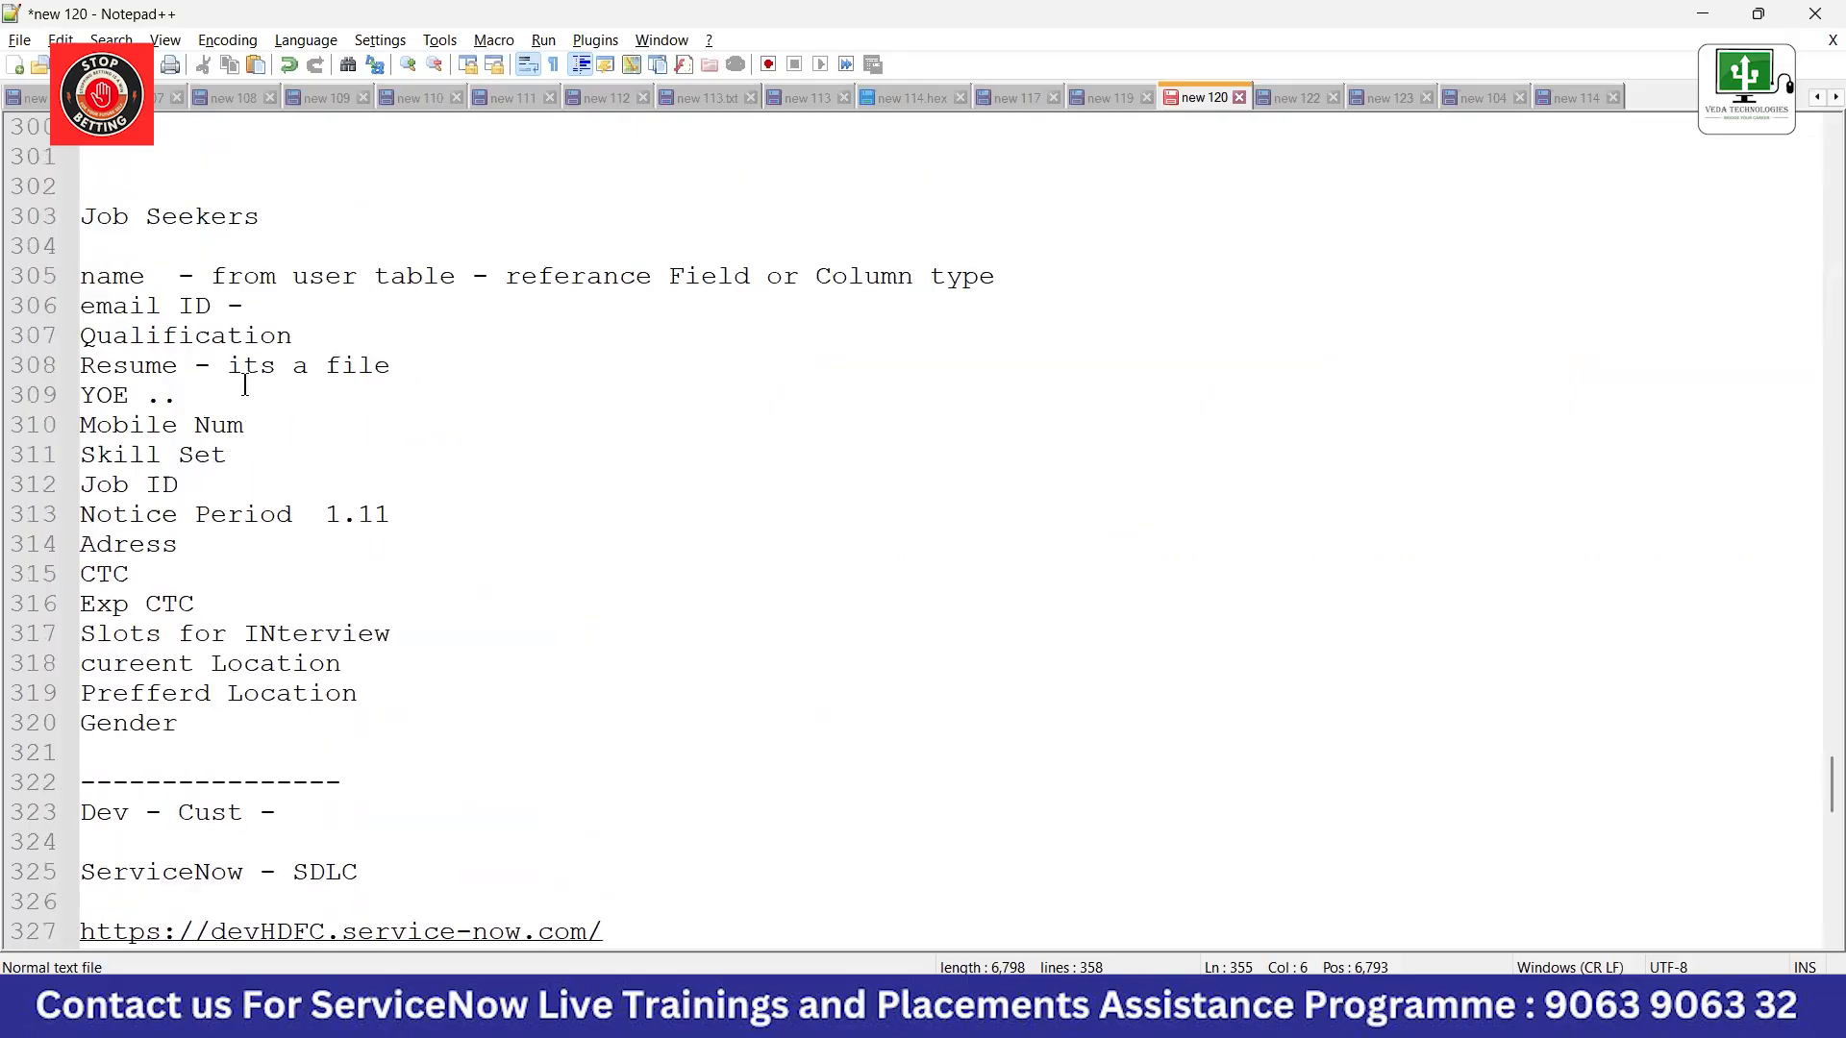
{"action": "left_click", "coordinate": [94, 277]}
{"action": "left_click", "coordinate": [101, 313]}
{"action": "left_click", "coordinate": [103, 342]}
{"action": "double_click", "coordinate": [100, 366]}
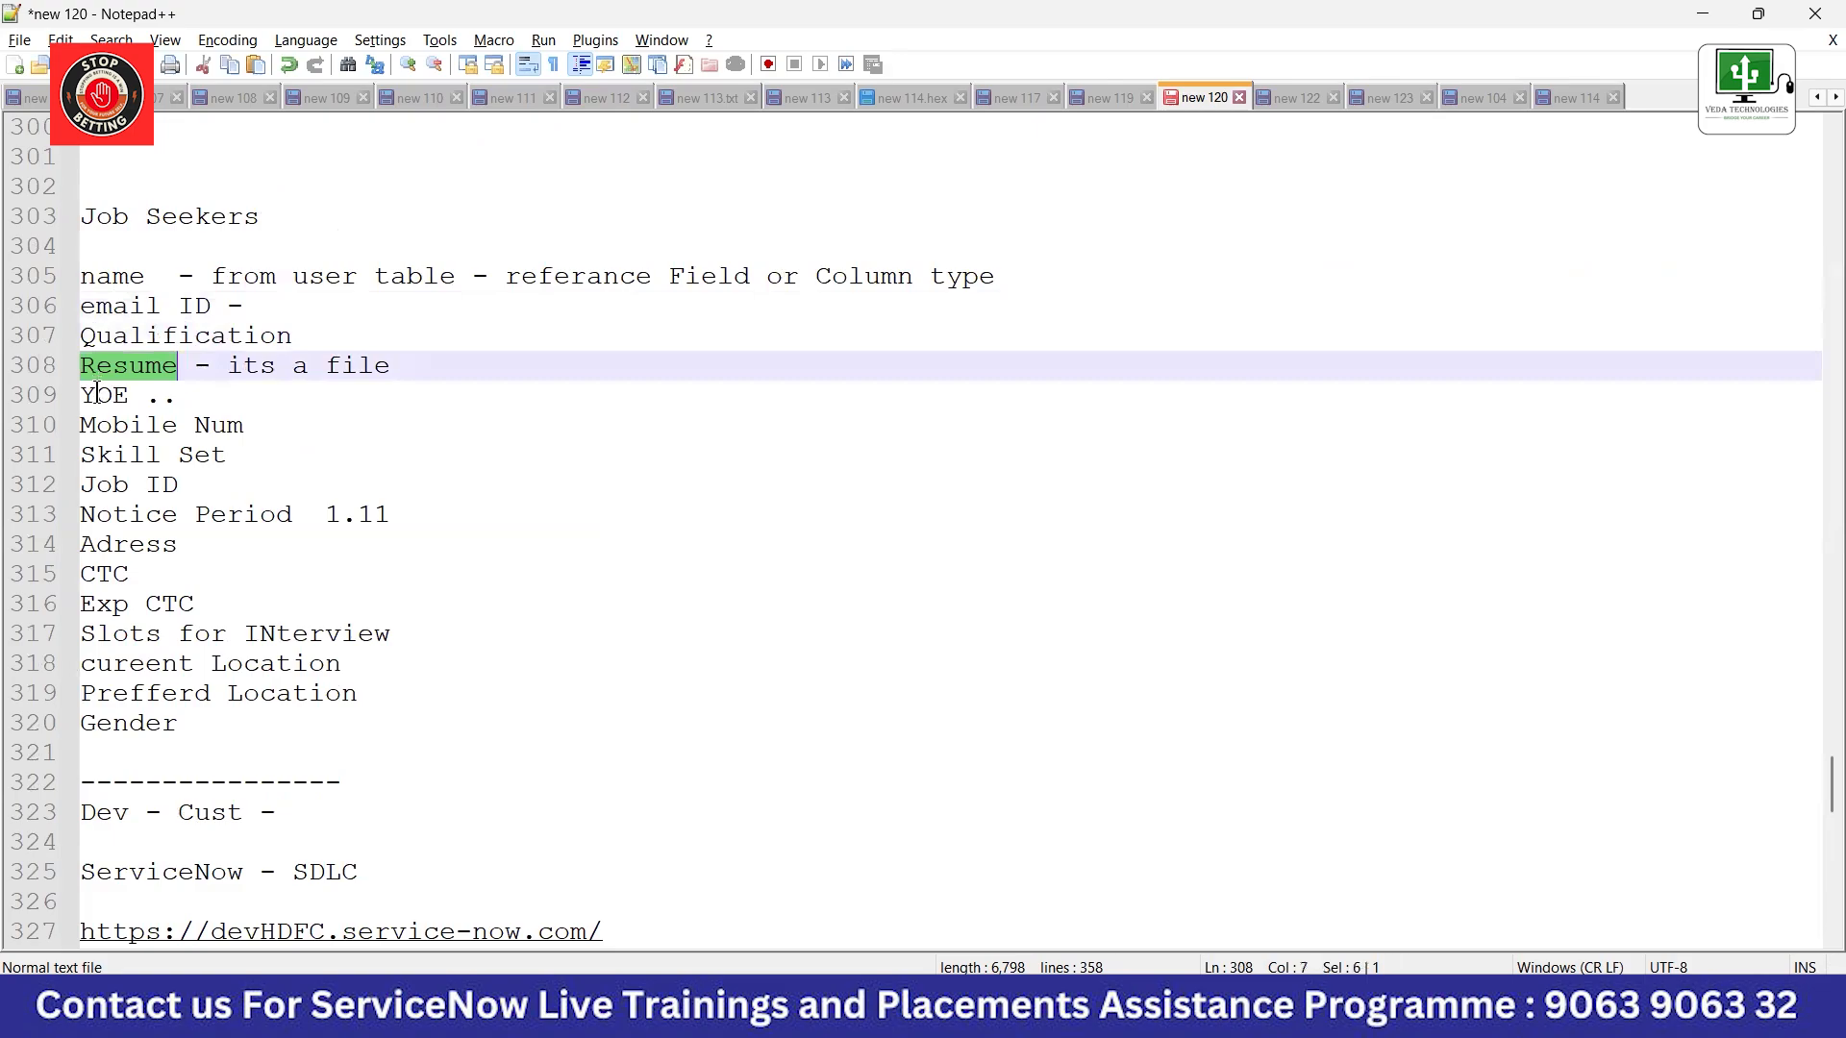
{"action": "double_click", "coordinate": [100, 396]}
{"action": "double_click", "coordinate": [103, 426]}
{"action": "left_click", "coordinate": [308, 454]}
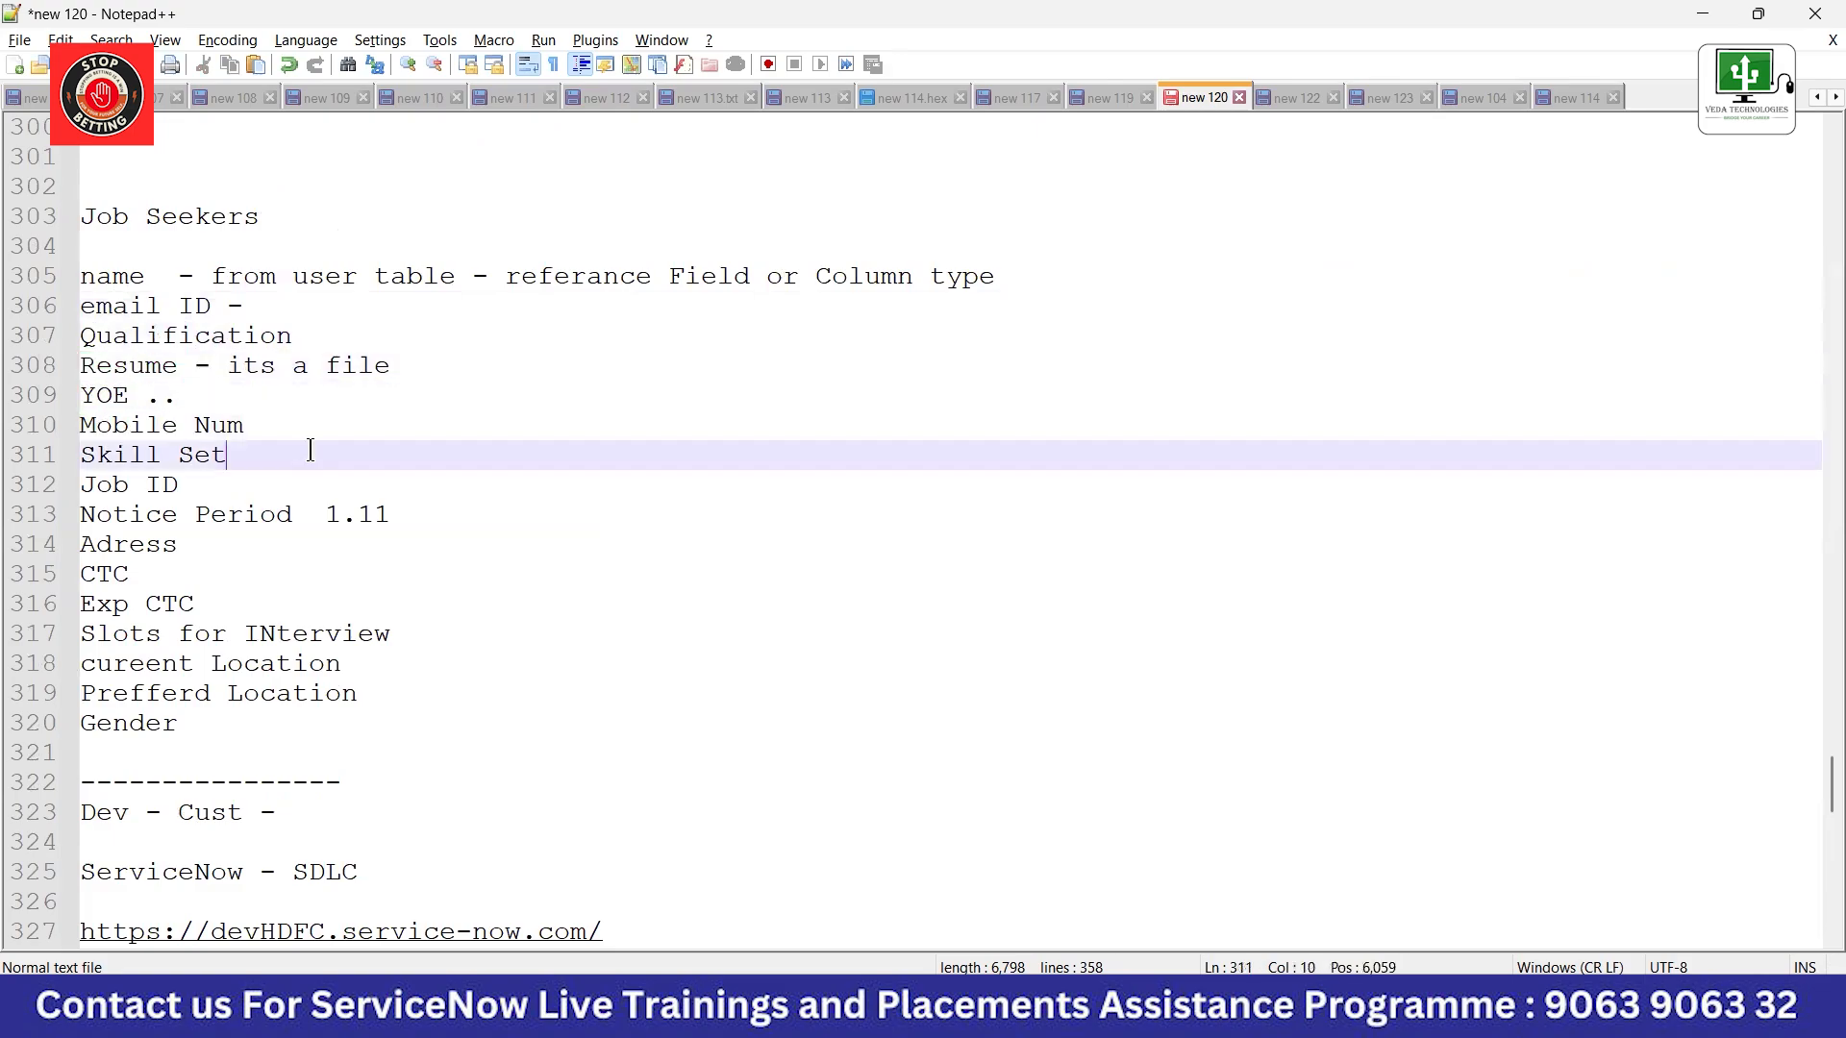
{"action": "double_click", "coordinate": [94, 456]}
{"action": "left_click", "coordinate": [99, 509]}
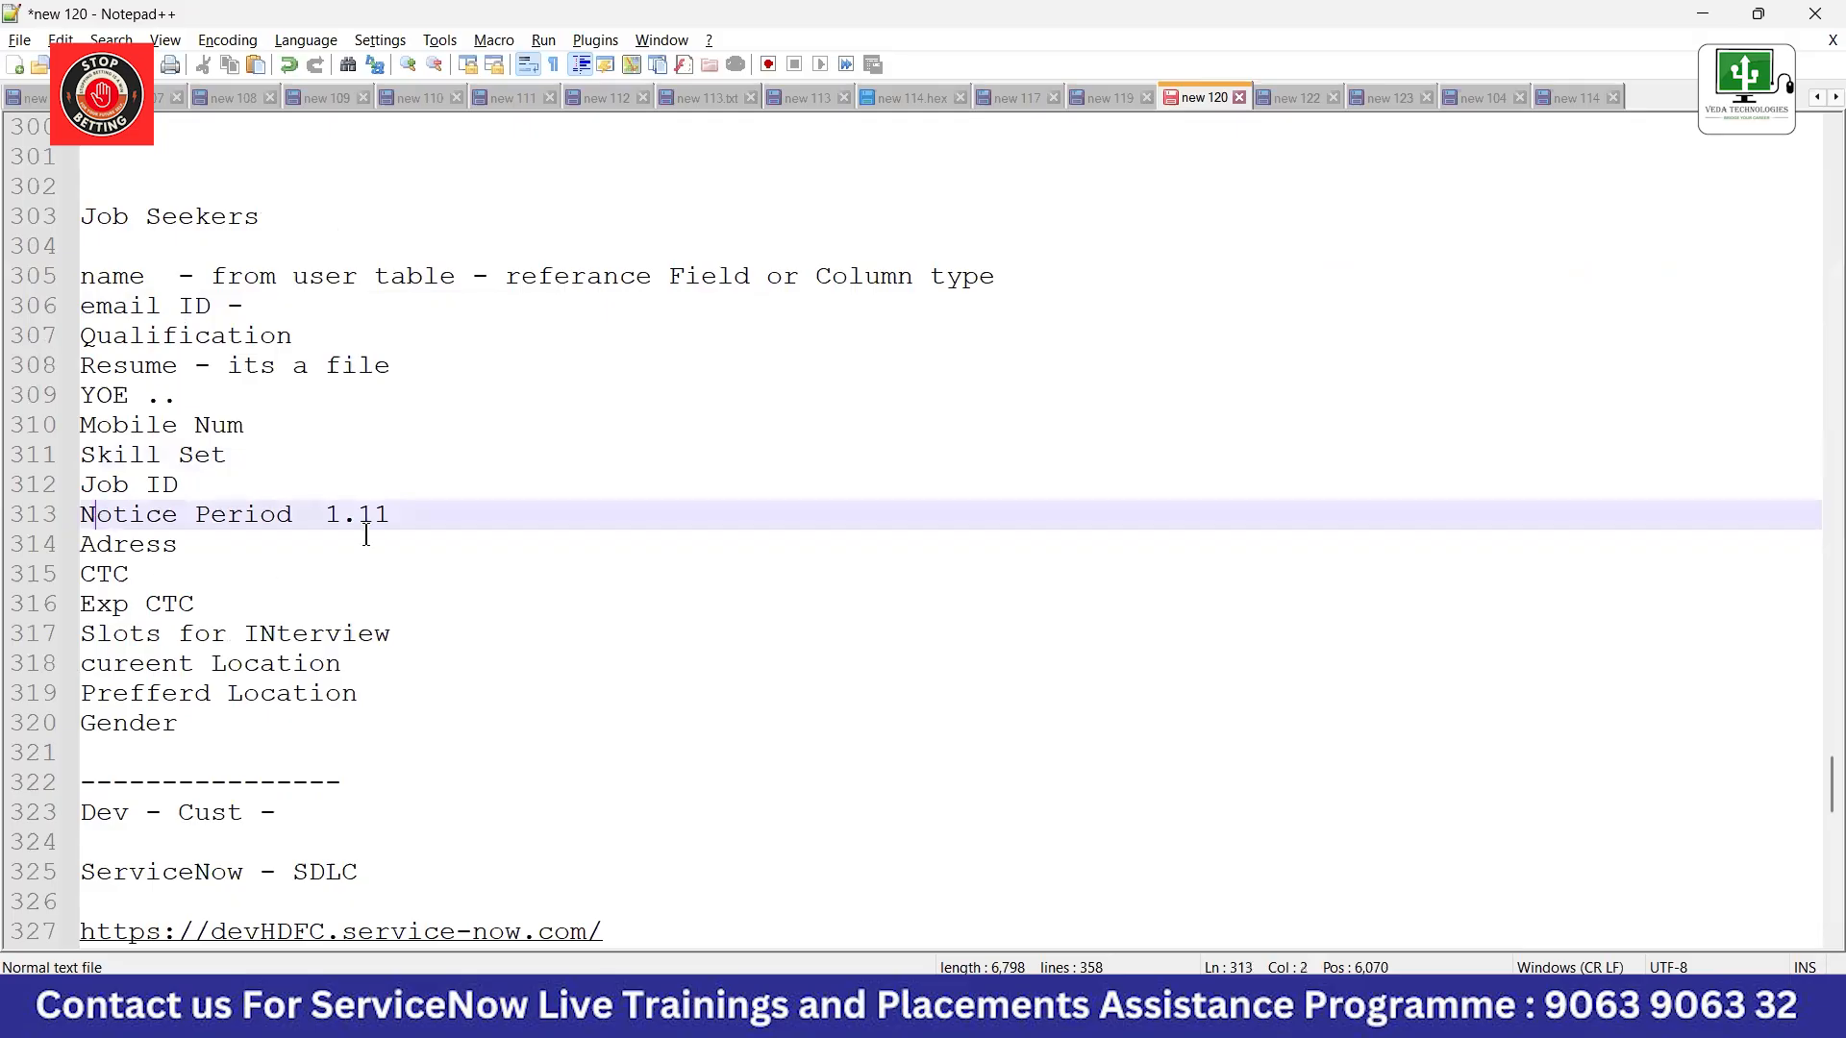
Insert the field "refer" on a new line below YOE in the Job Seekers notes and highlight it.
{"action": "left_click", "coordinate": [246, 399]}
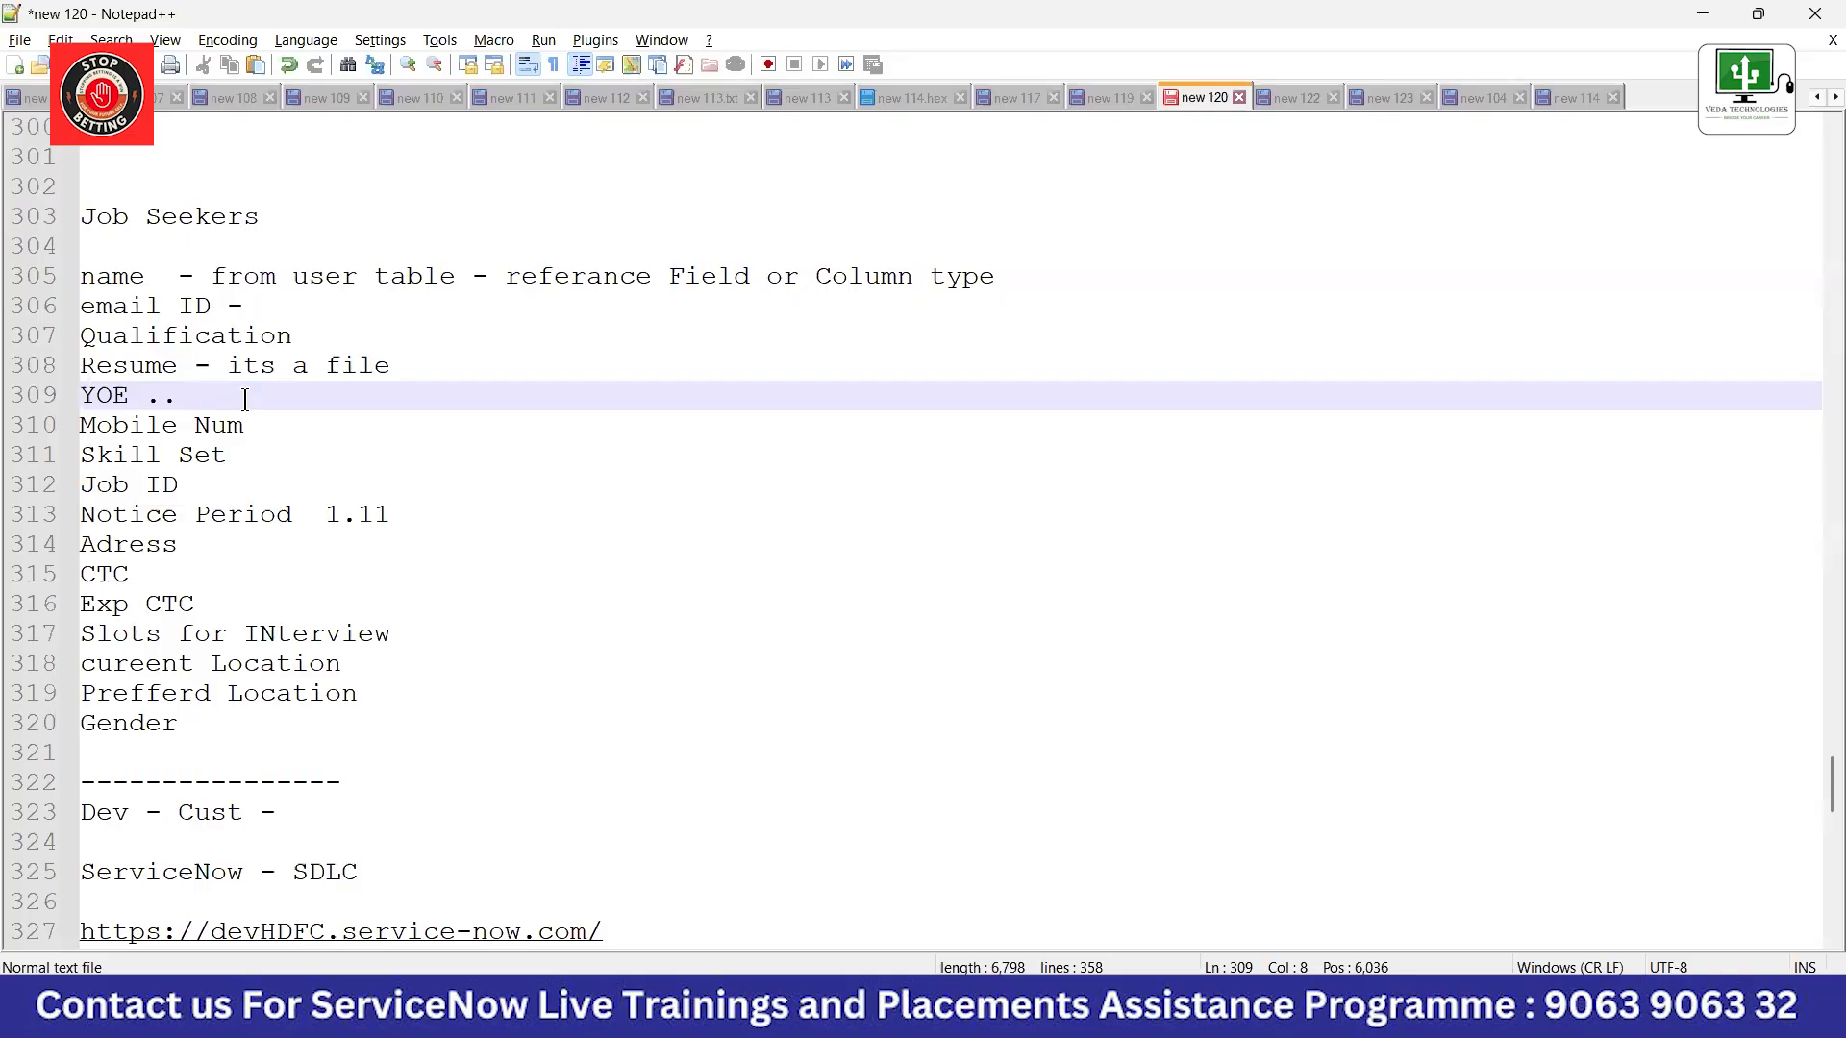
{"action": "key", "text": "Return"}
{"action": "type", "text": "refer"}
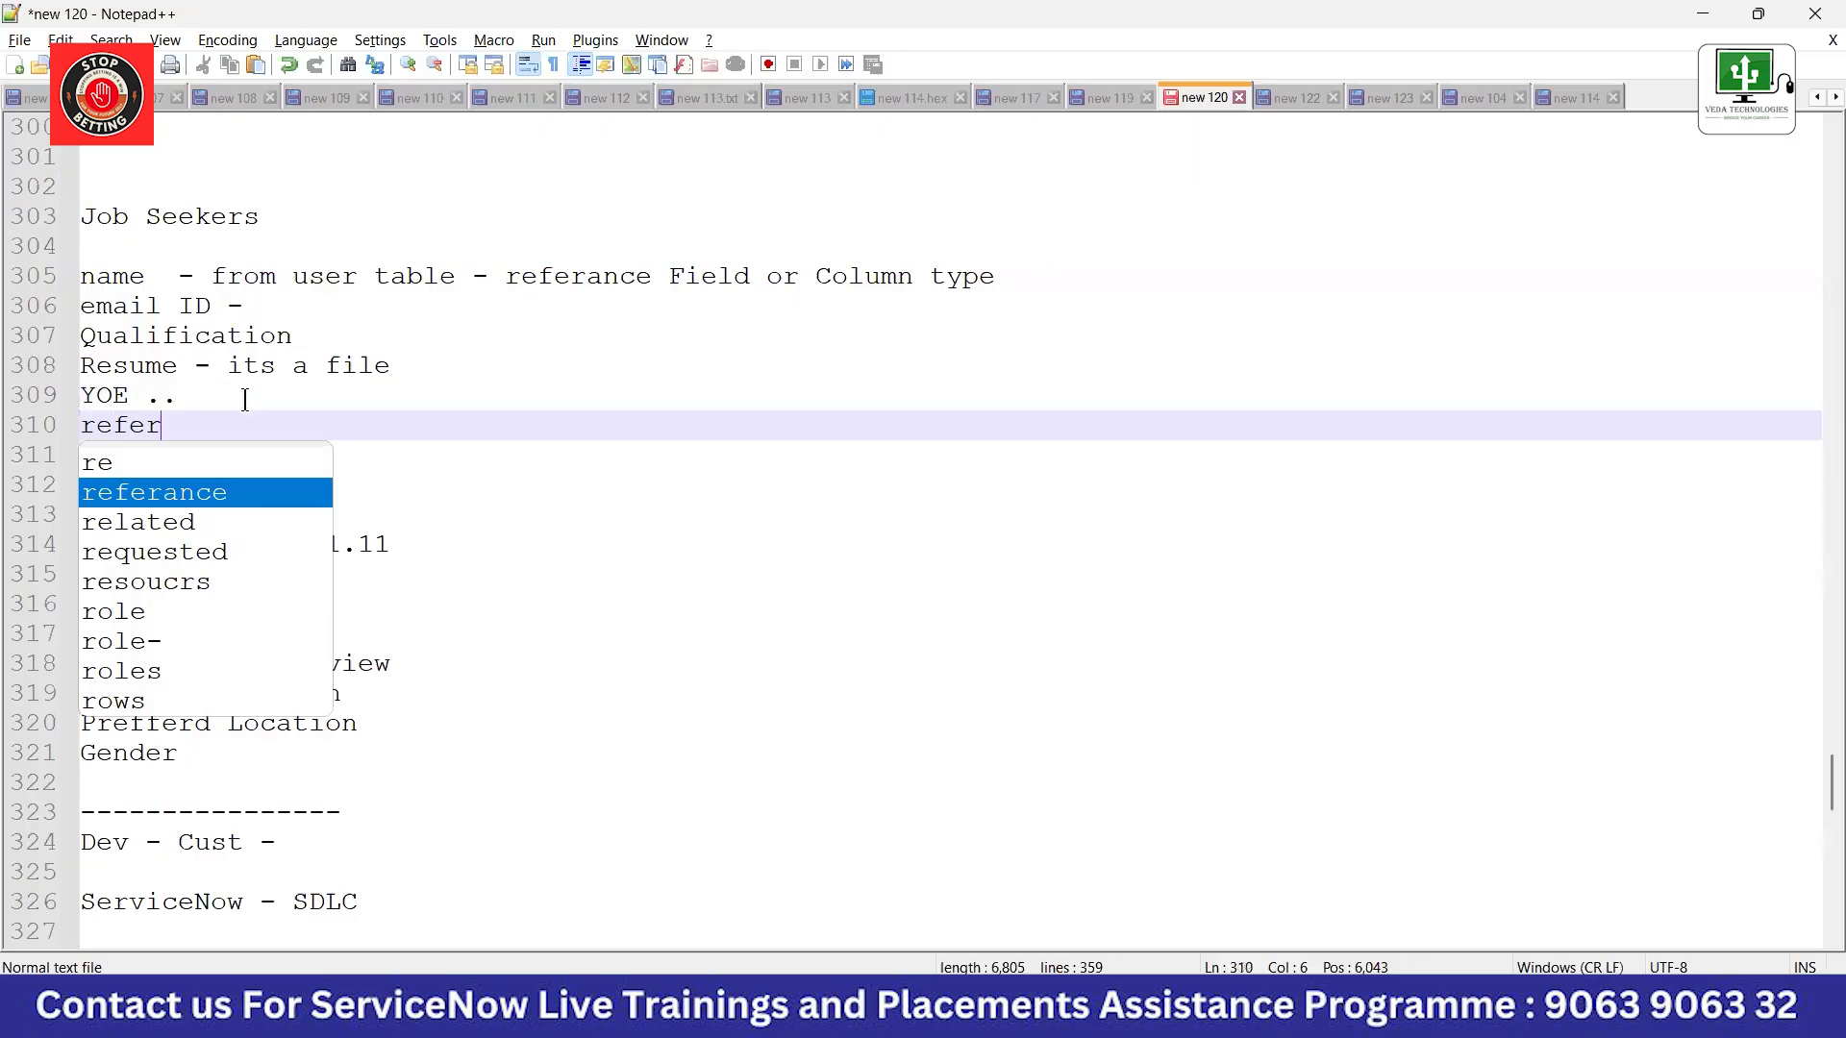
{"action": "left_click", "coordinate": [244, 400]}
{"action": "left_click_drag", "start_coordinate": [215, 449], "coordinate": [31, 429]}
{"action": "left_click", "coordinate": [186, 431]}
{"action": "left_click_drag", "start_coordinate": [163, 430], "coordinate": [72, 442]}
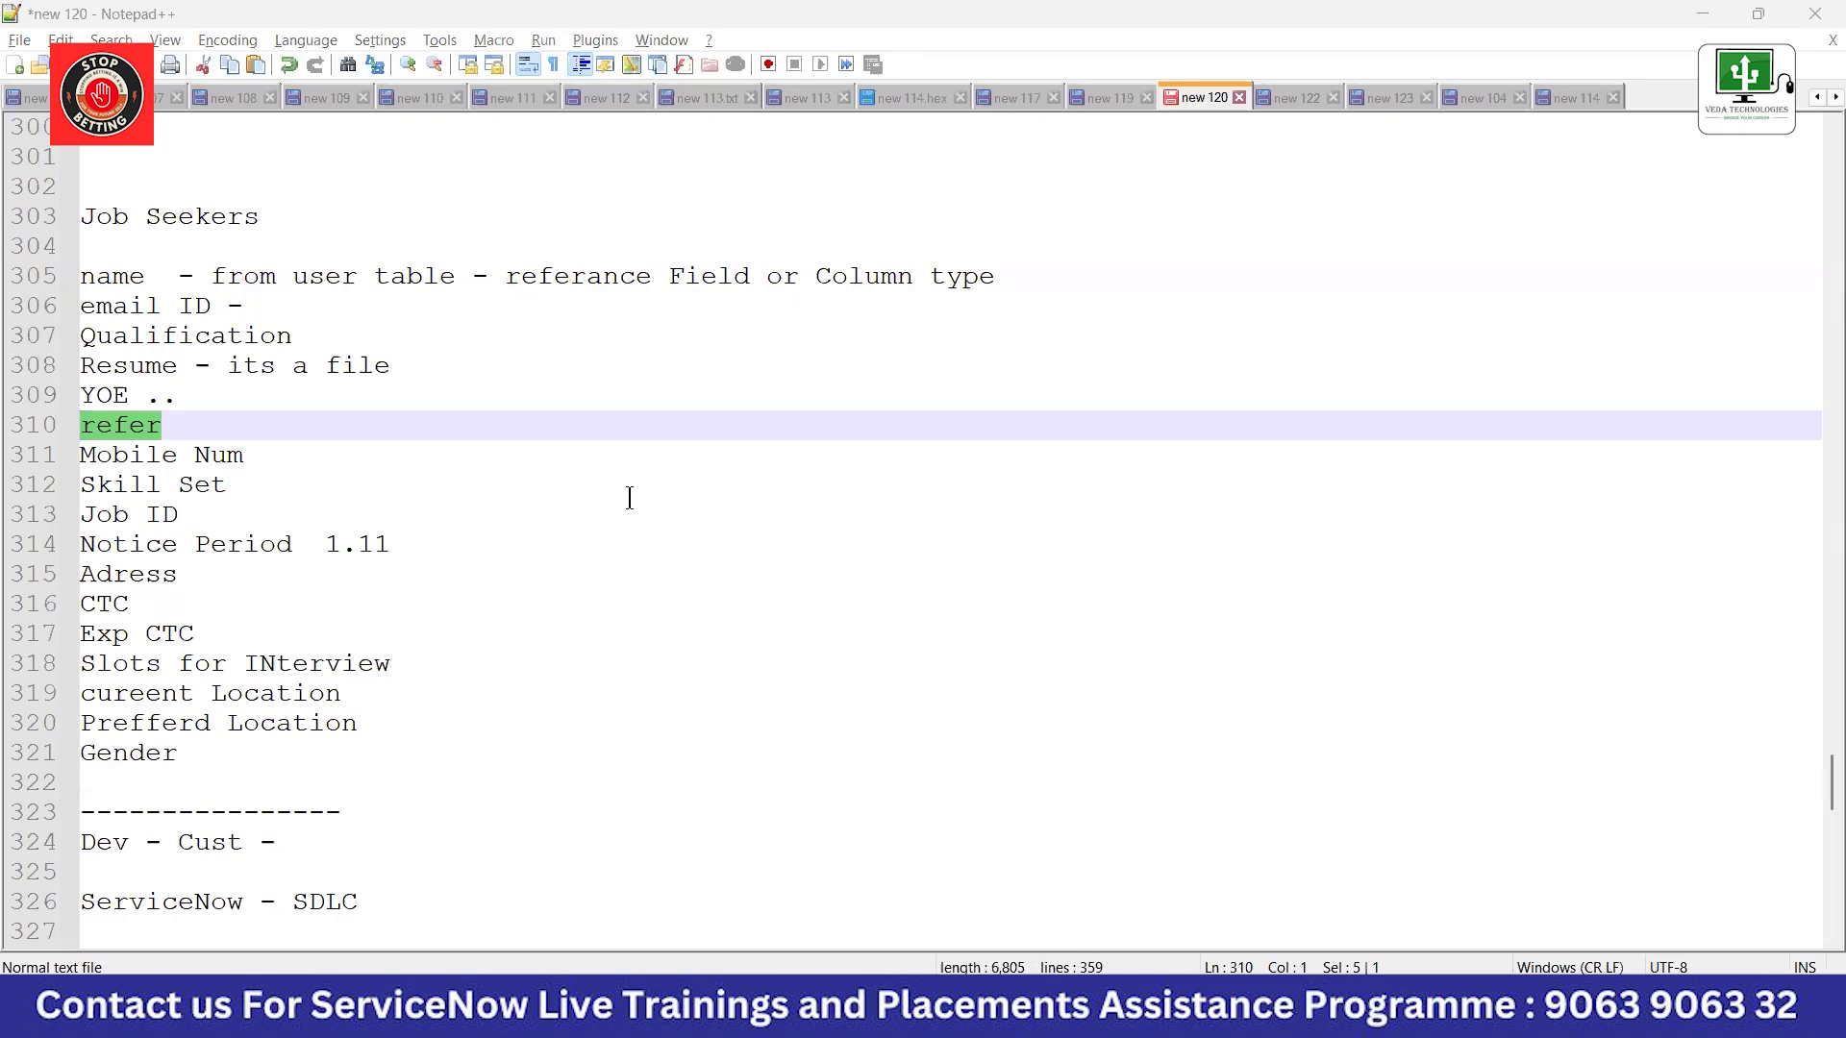
Switch to the u_job_application table record in the browser and start a new column of type List.
{"action": "key", "text": "alt+Tab"}
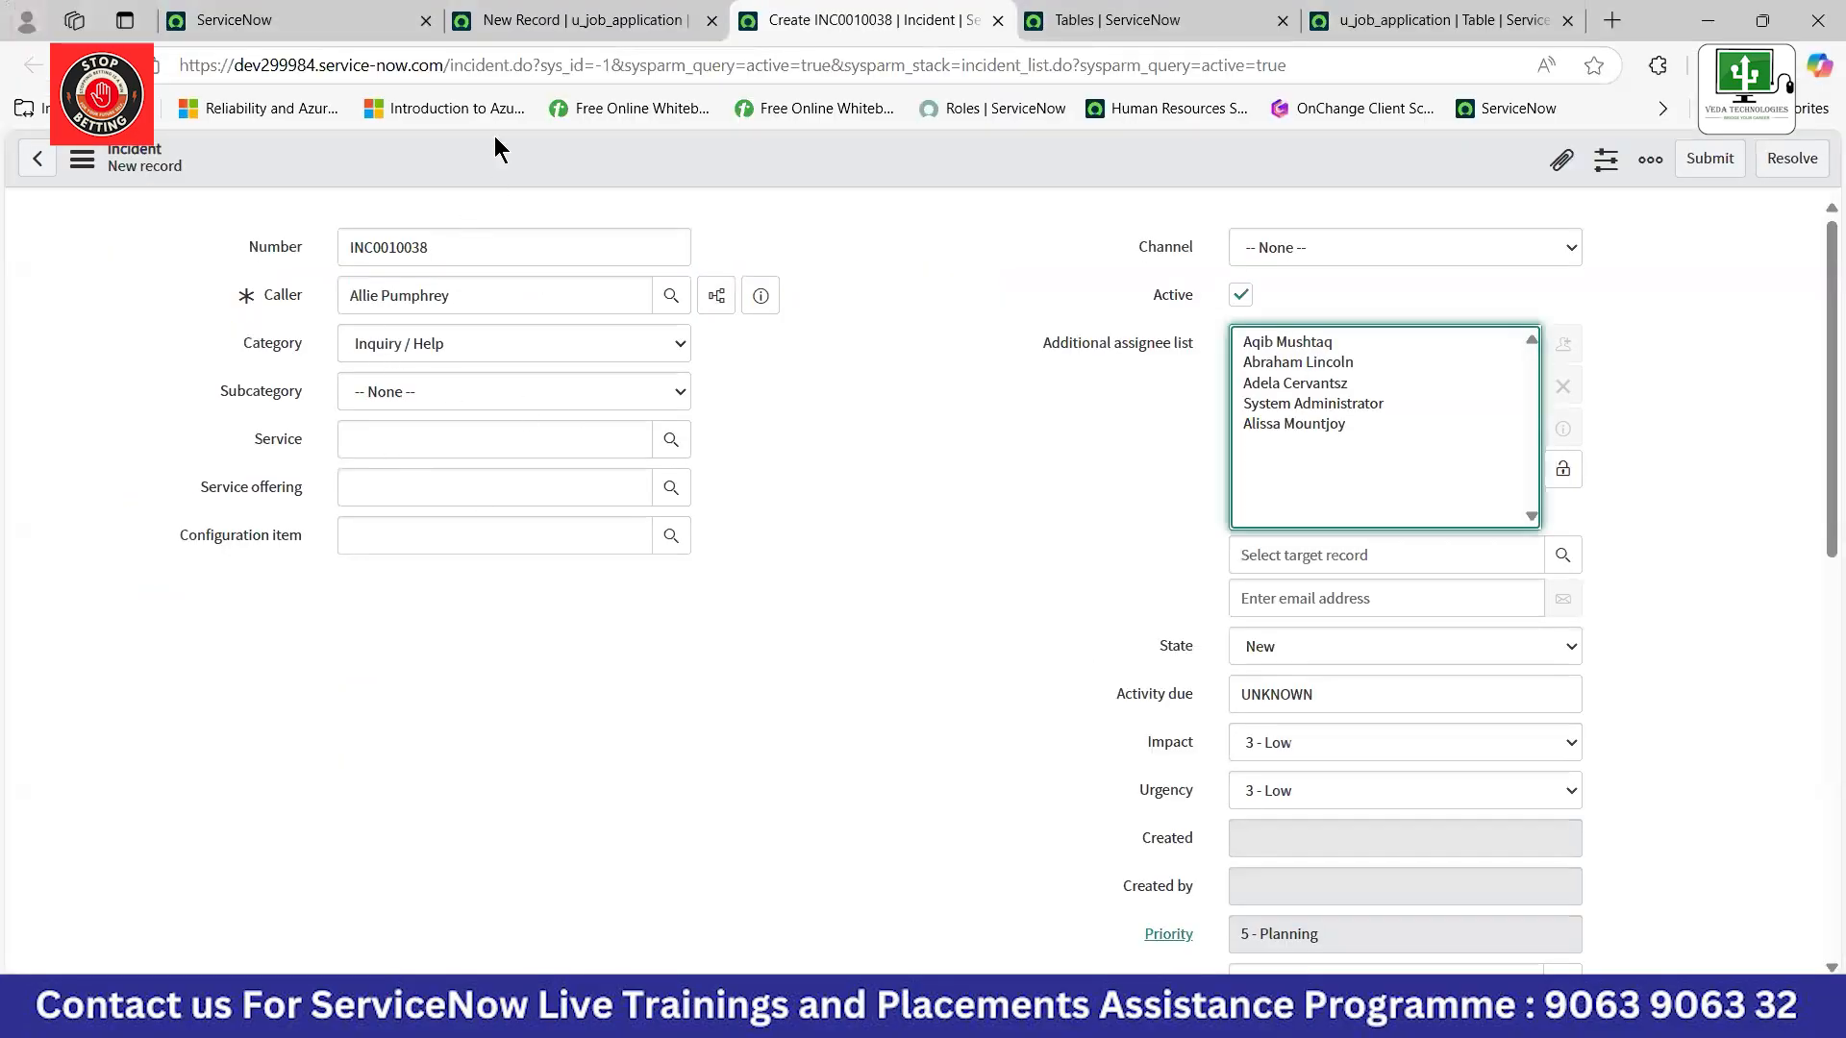
{"action": "left_click", "coordinate": [1183, 19]}
{"action": "left_click", "coordinate": [1349, 19]}
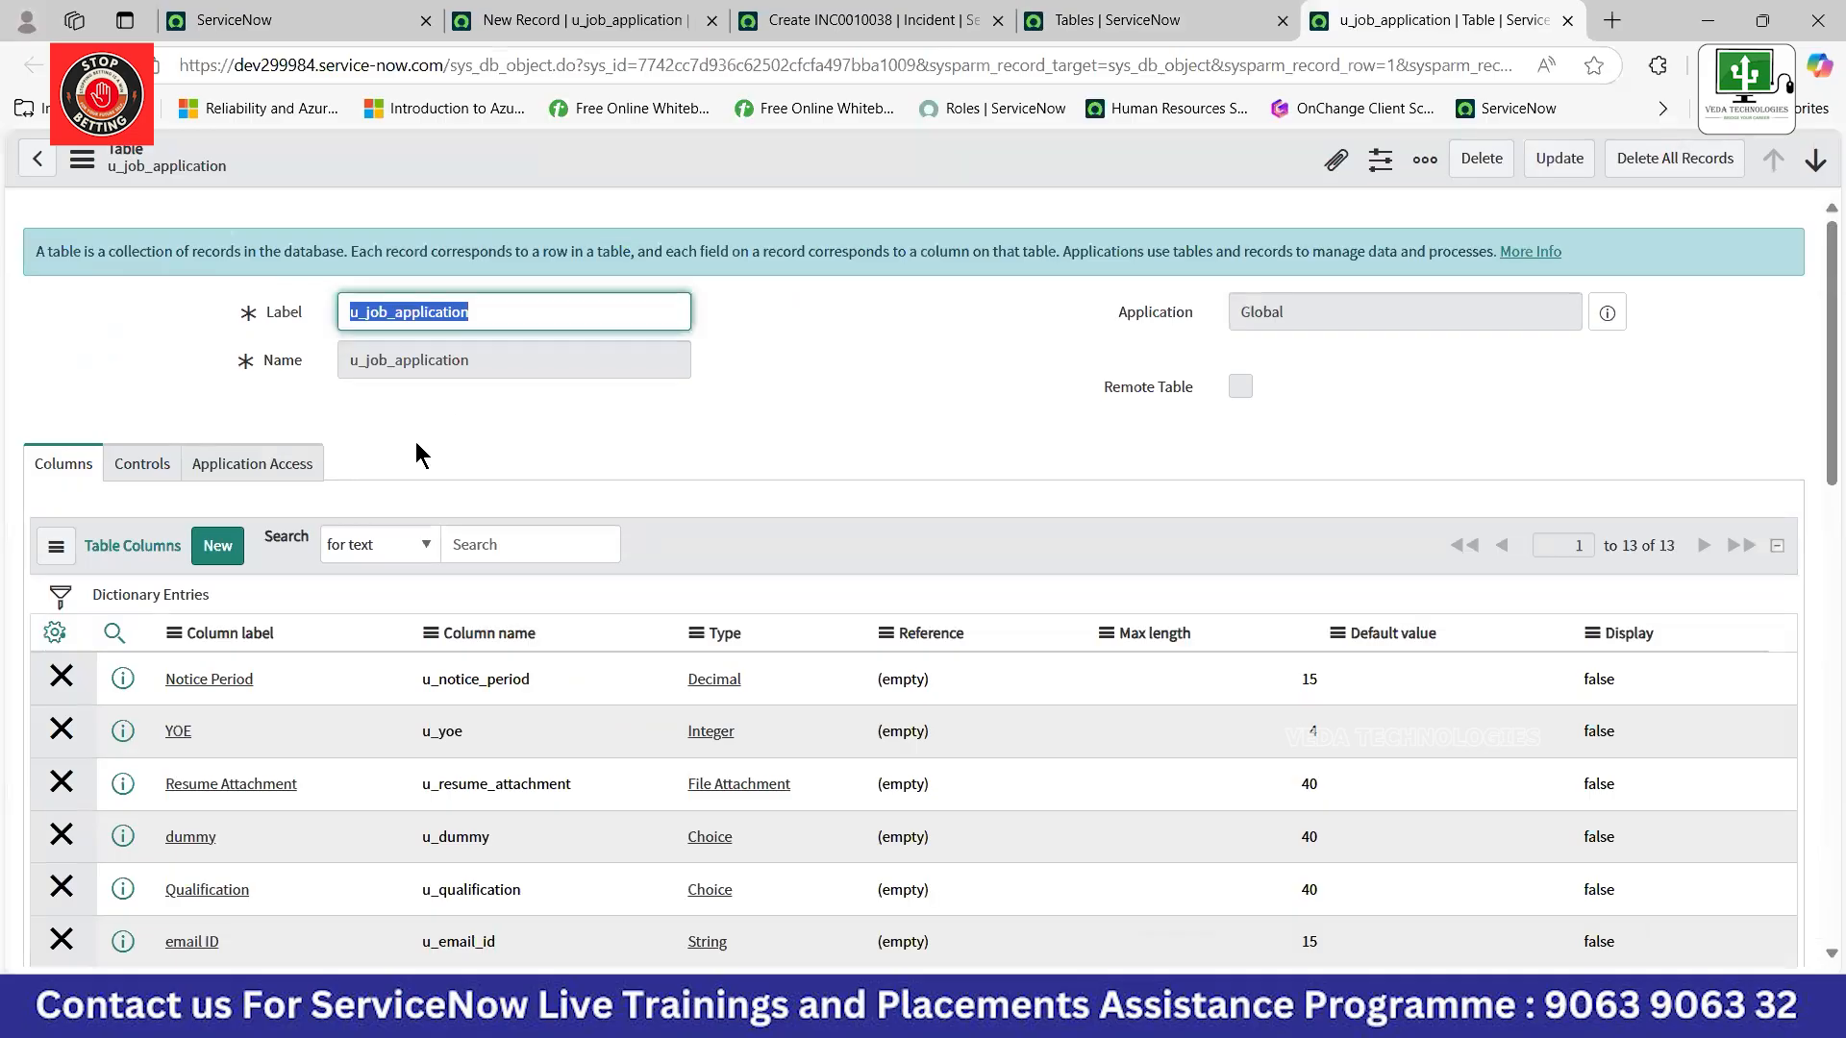
{"action": "left_click", "coordinate": [220, 545]}
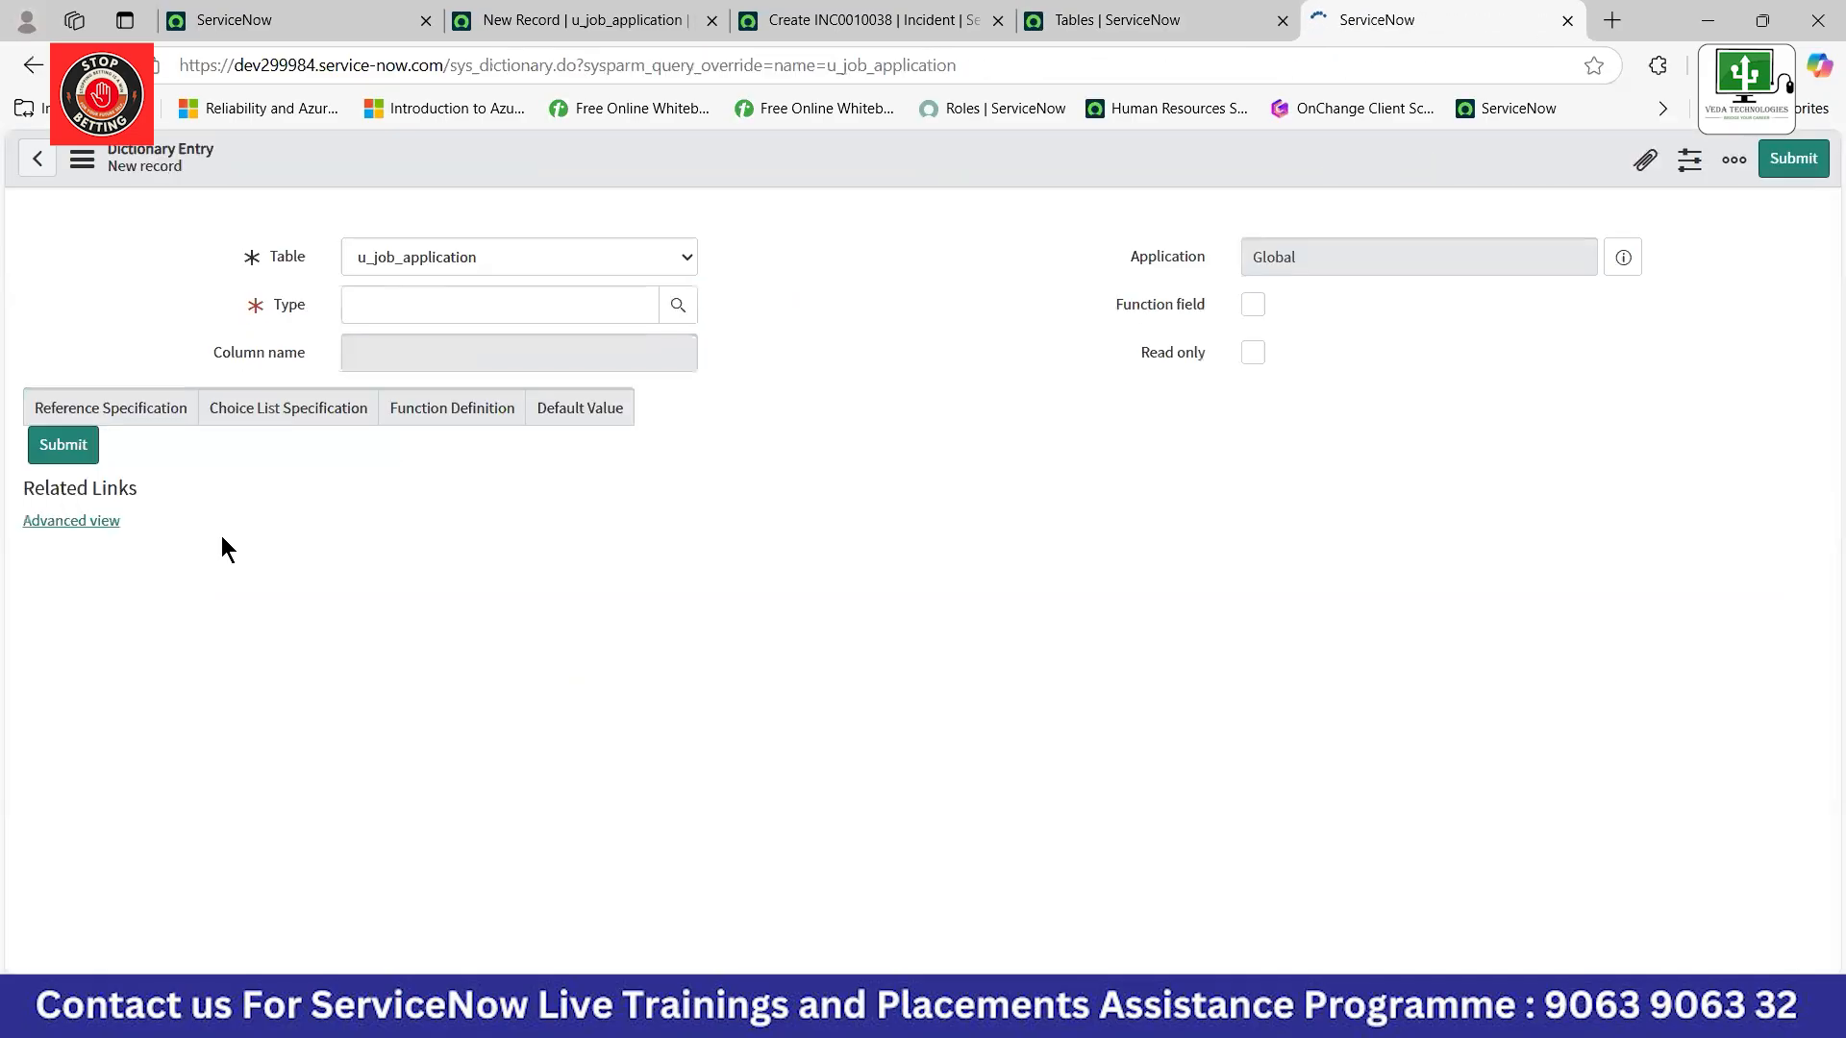
{"action": "left_click", "coordinate": [391, 378]}
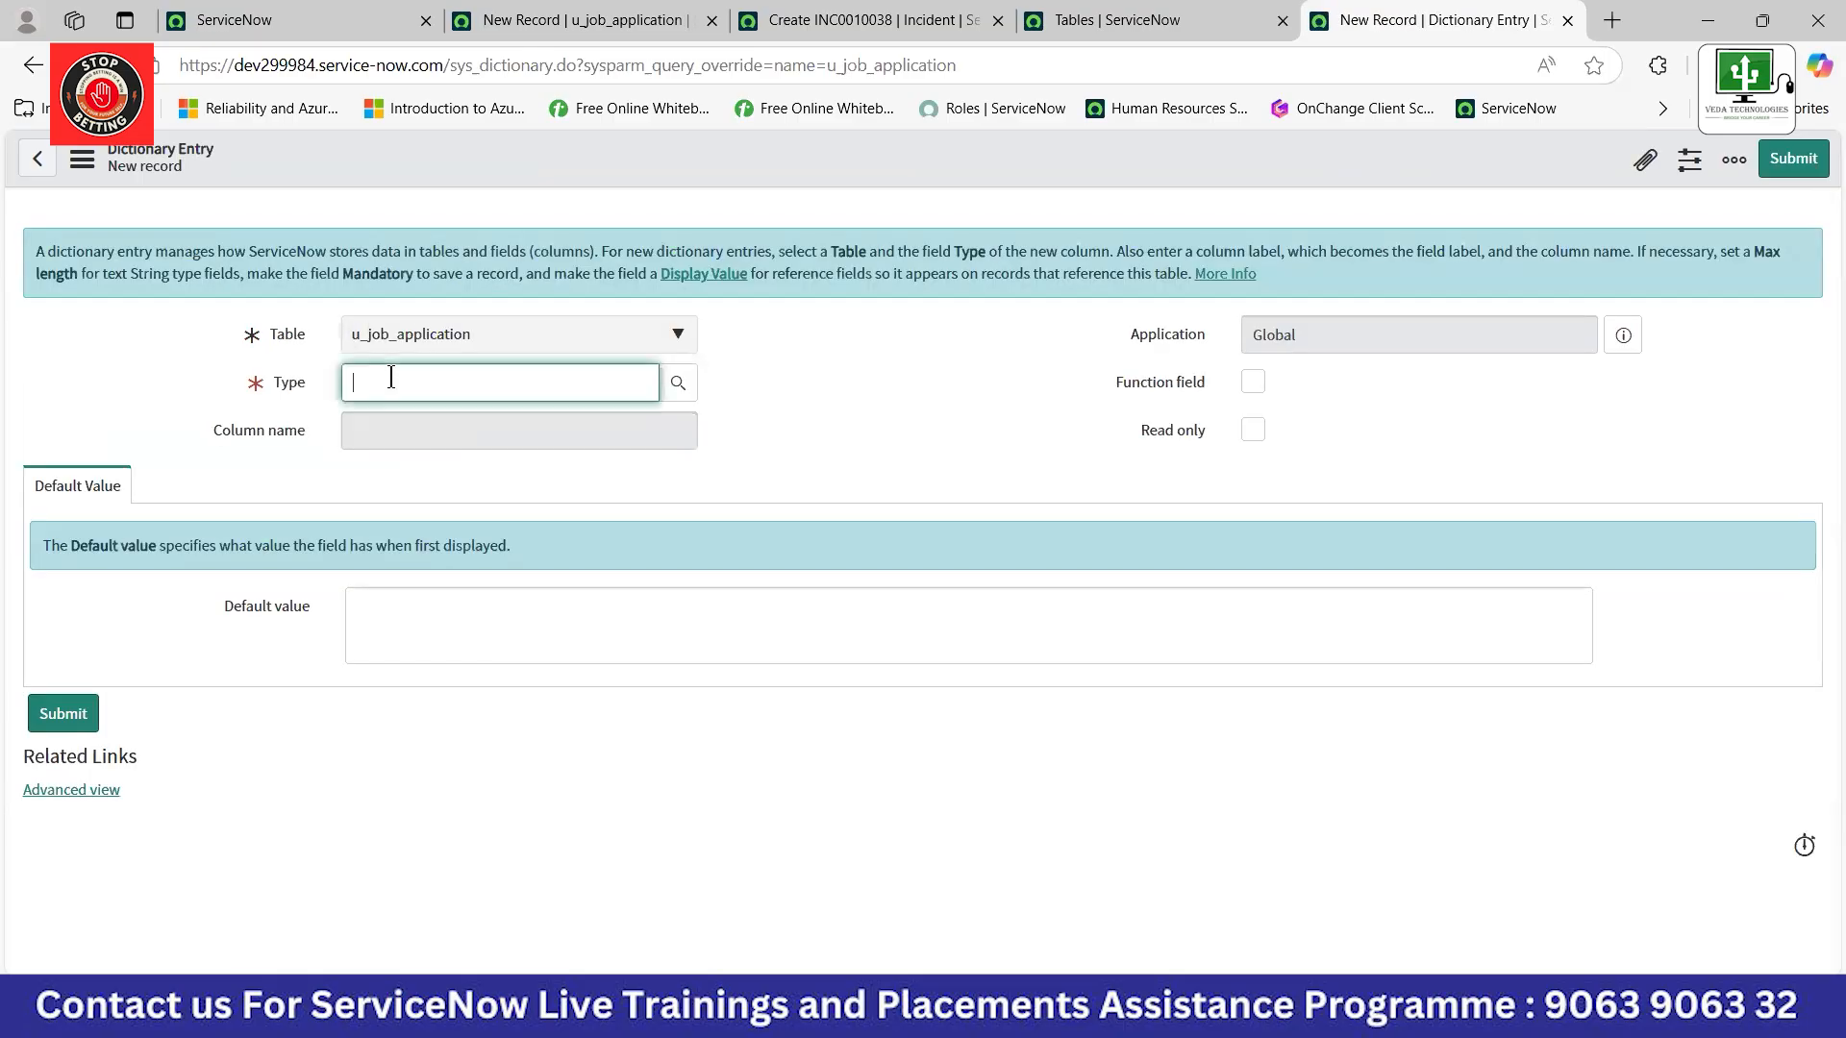
{"action": "type", "text": "list"}
{"action": "left_click", "coordinate": [365, 413]}
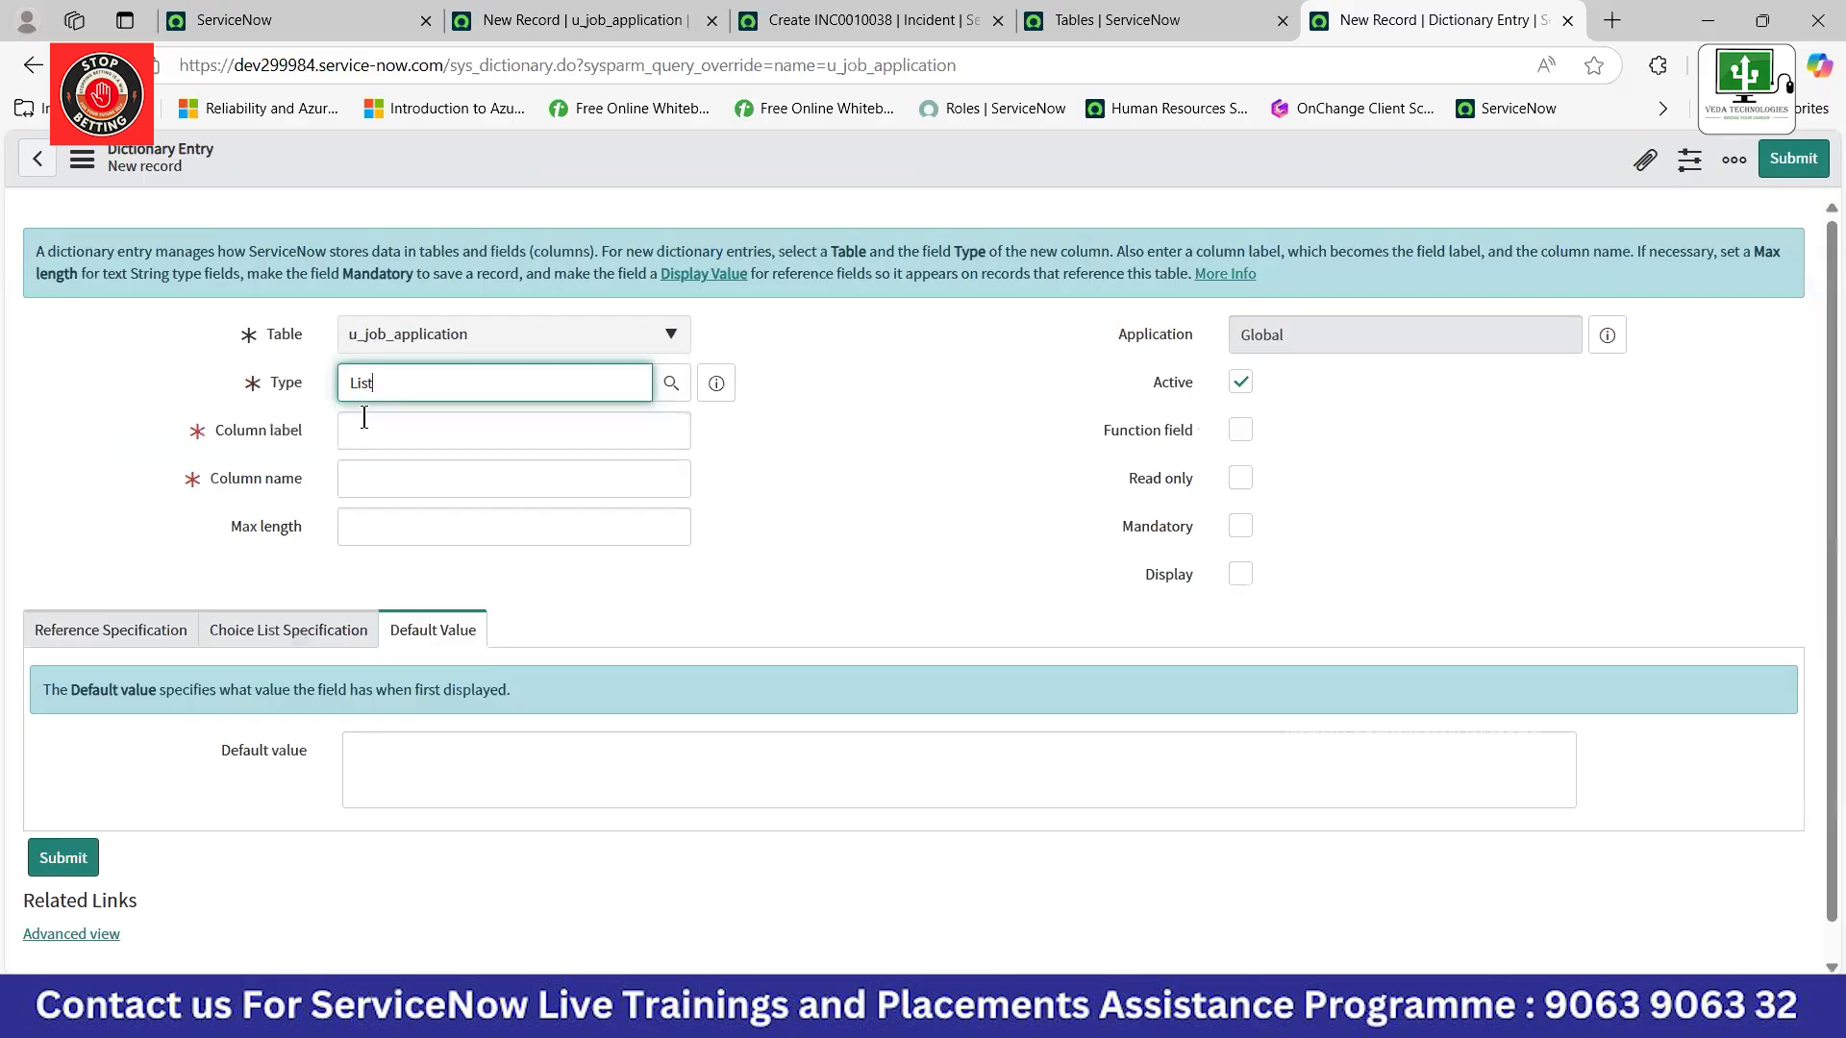
Label the new column Refer and save the dictionary entry without leaving the form.
{"action": "left_click", "coordinate": [367, 415]}
{"action": "type", "text": "refer"}
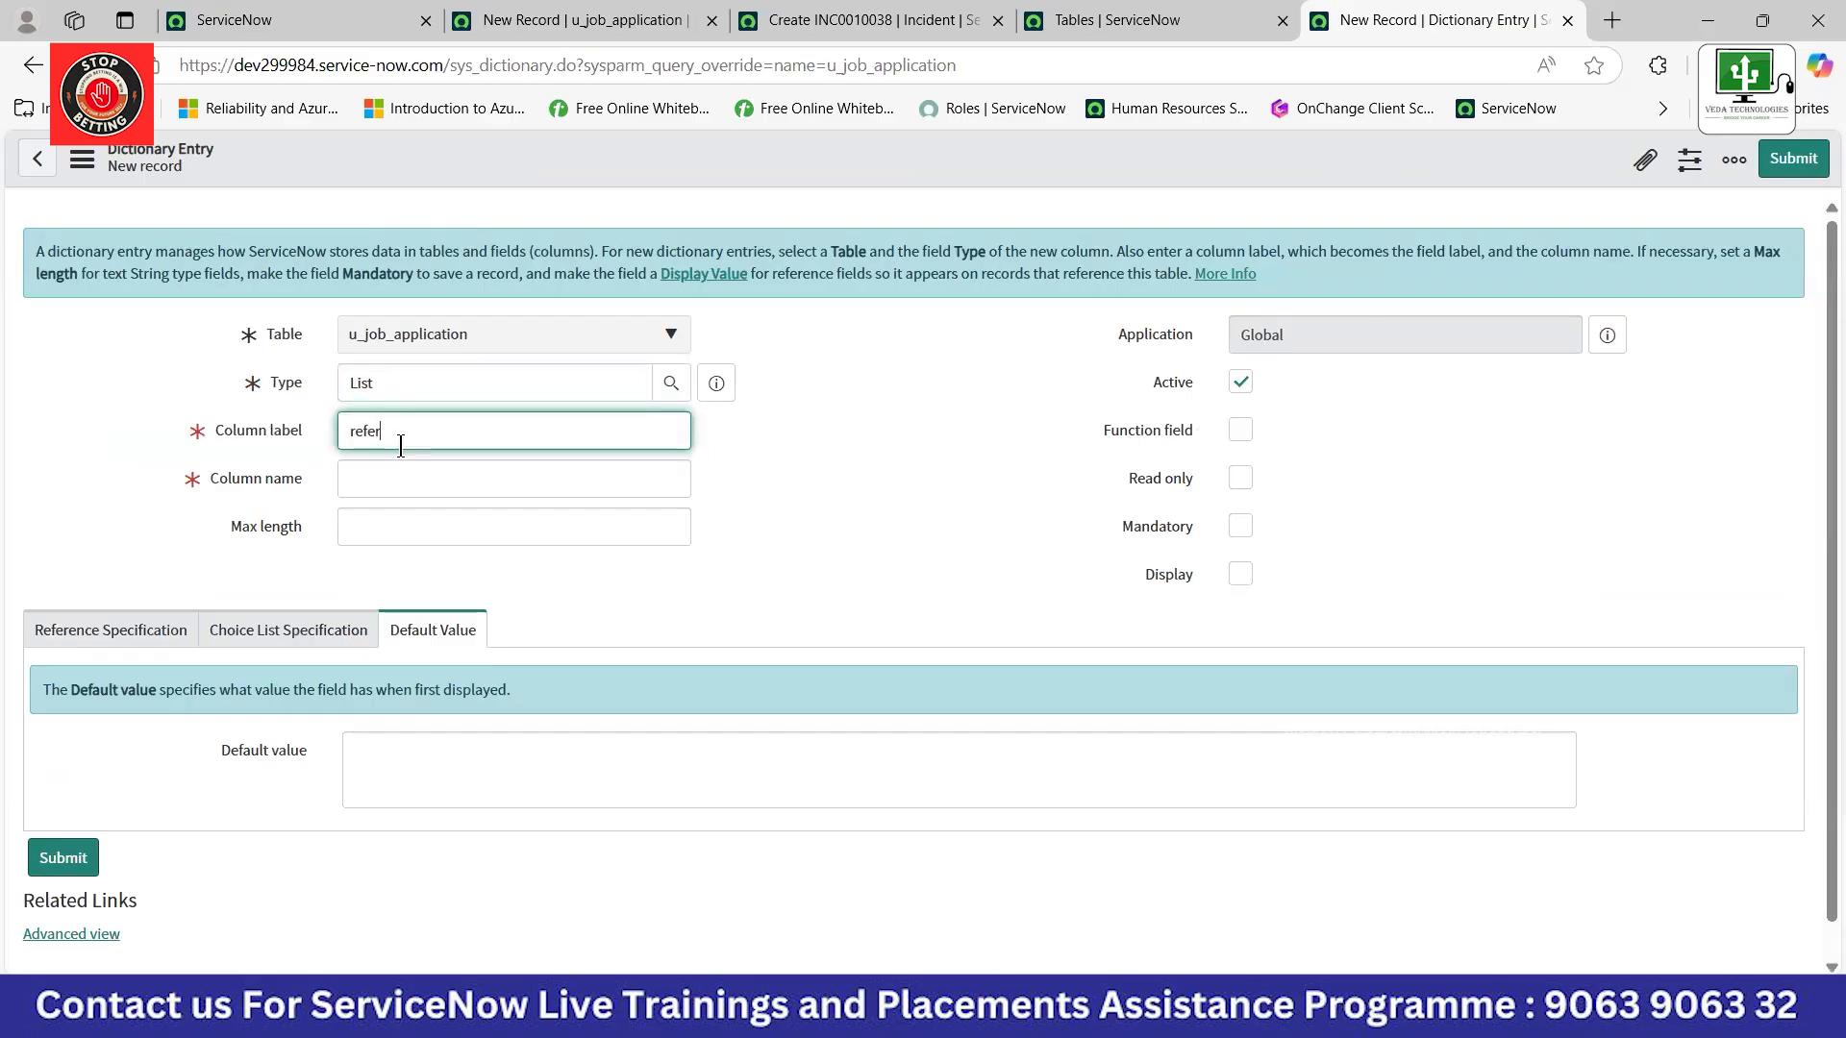
{"action": "key", "text": "Home"}
{"action": "key", "text": "Delete"}
{"action": "type", "text": "R"}
{"action": "left_click", "coordinate": [915, 457]}
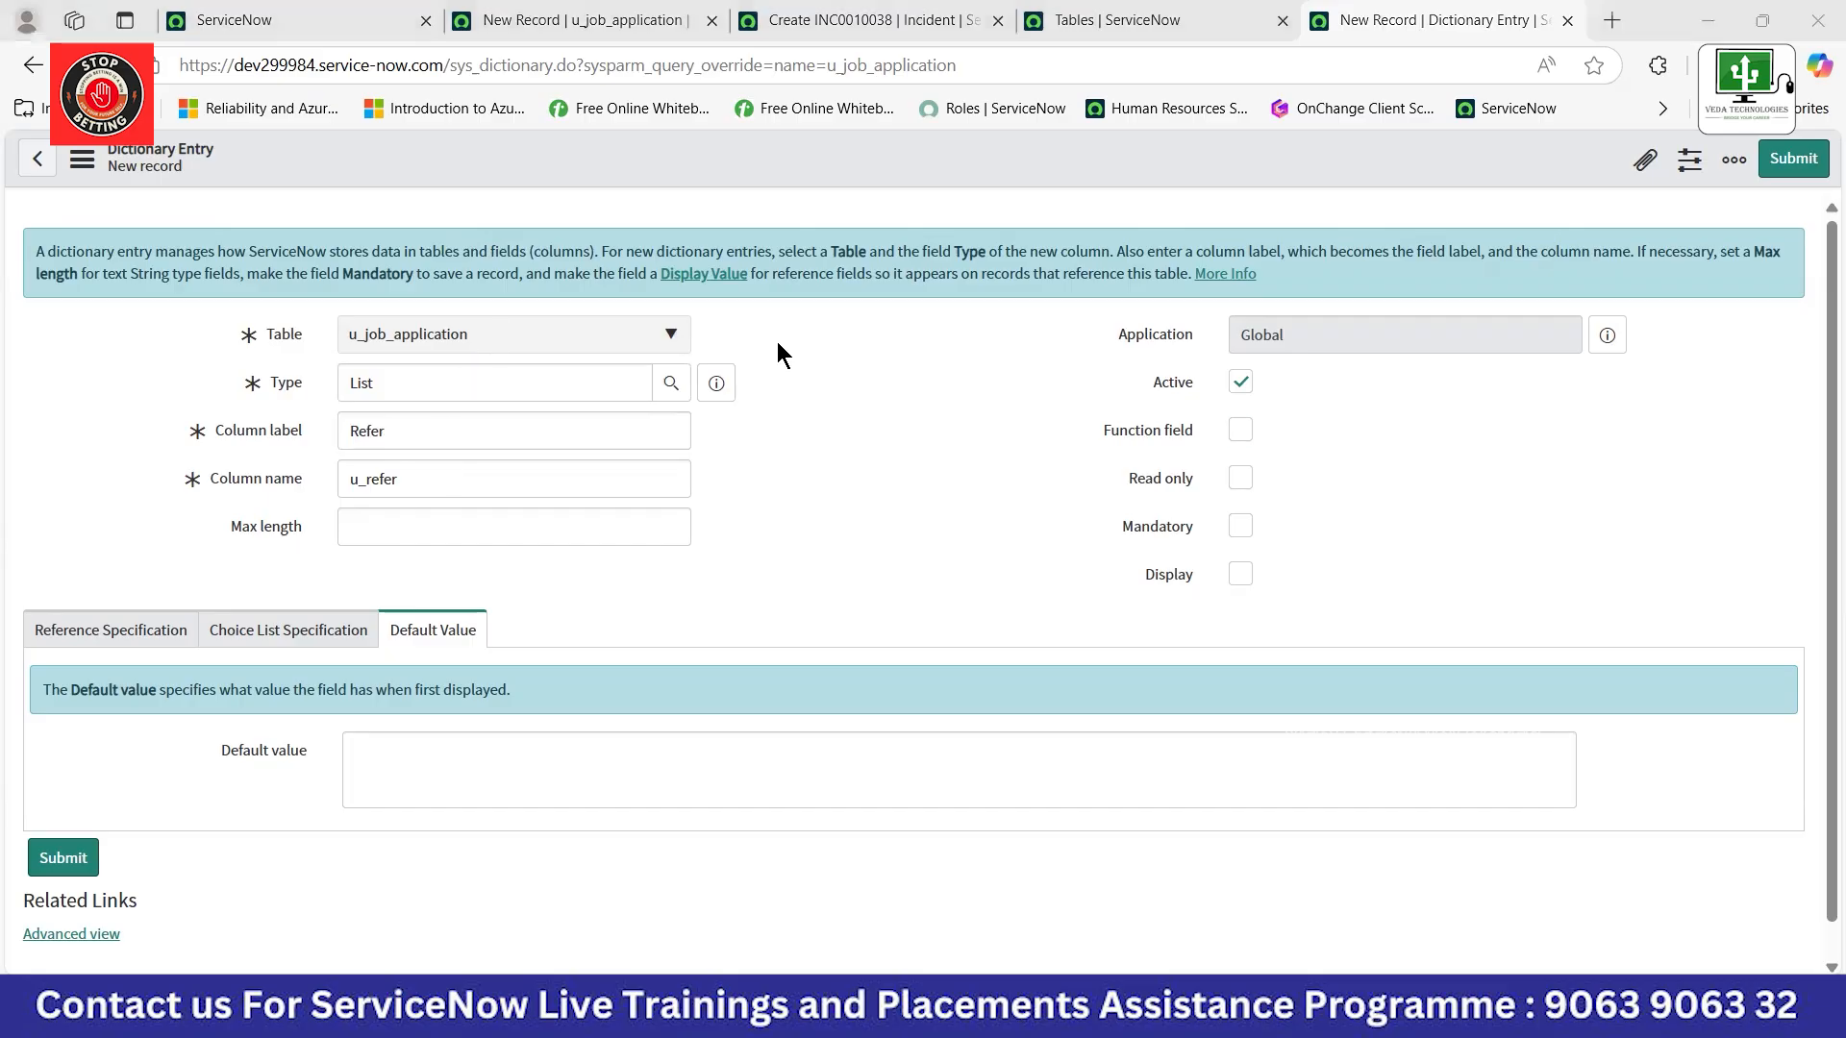
{"action": "right_click", "coordinate": [377, 155]}
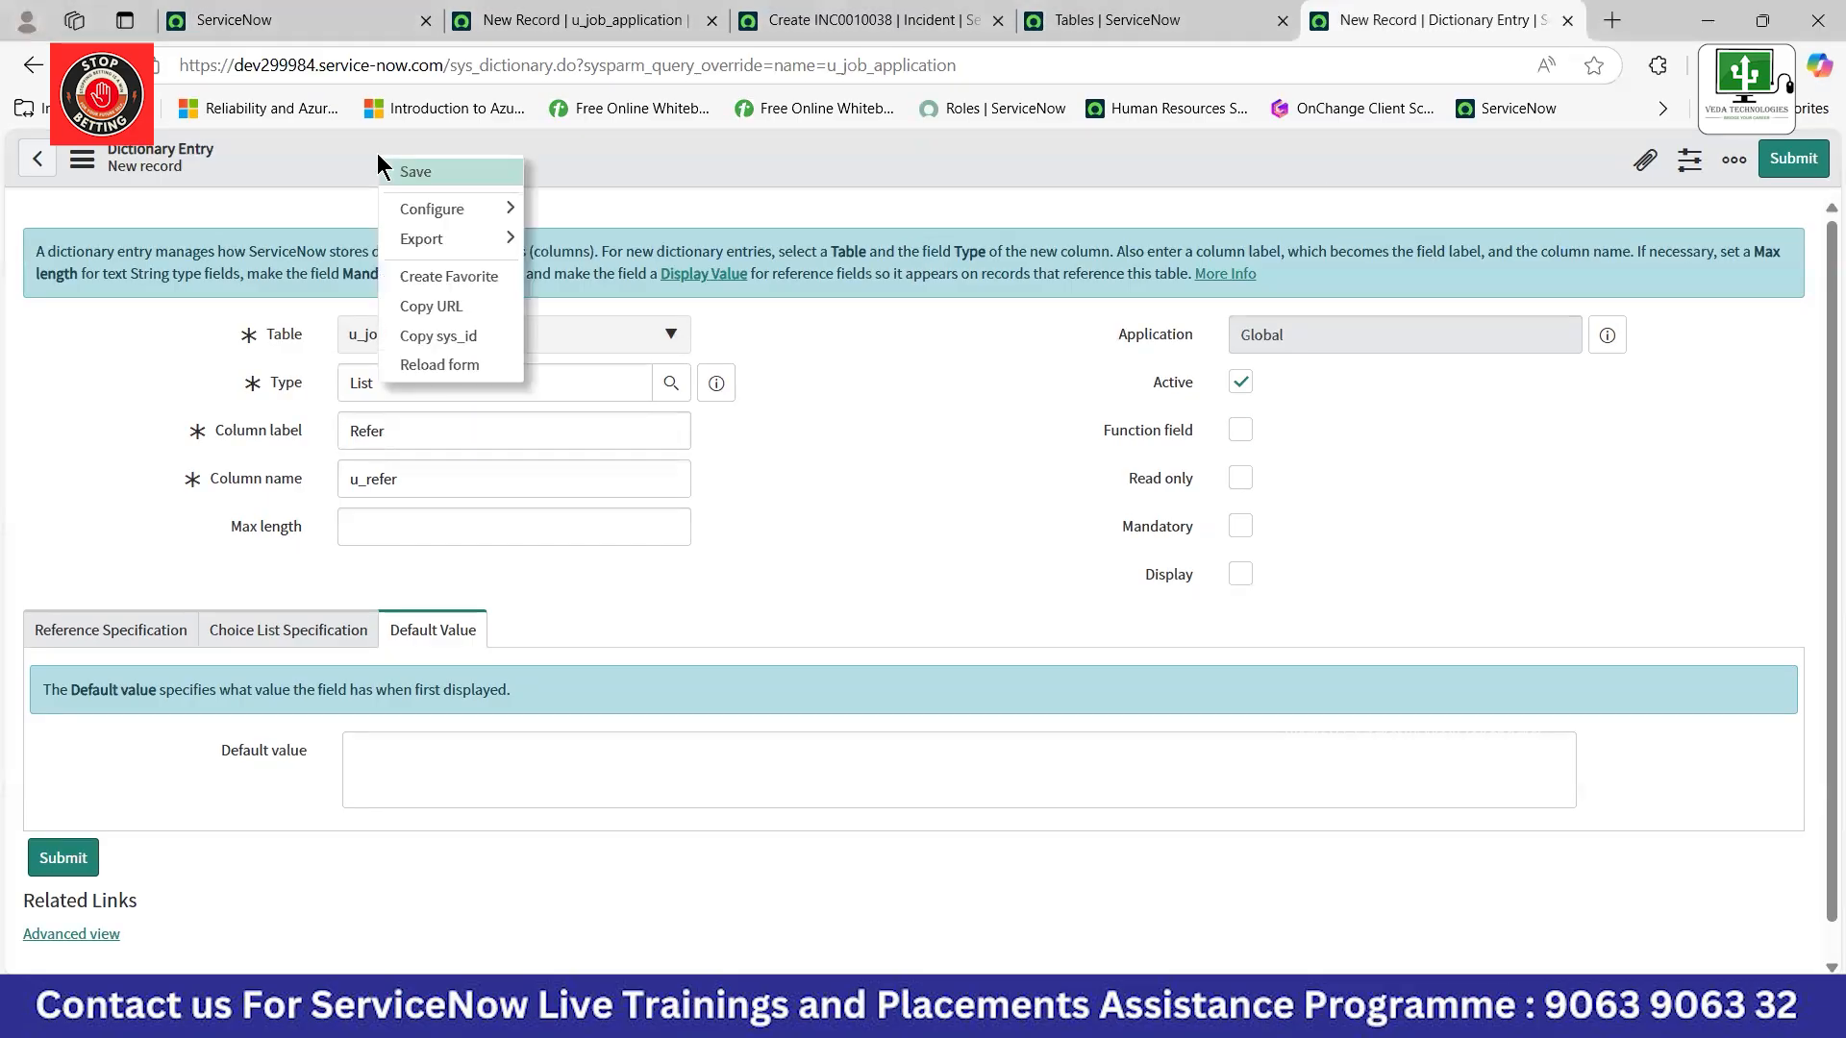
{"action": "left_click", "coordinate": [393, 166]}
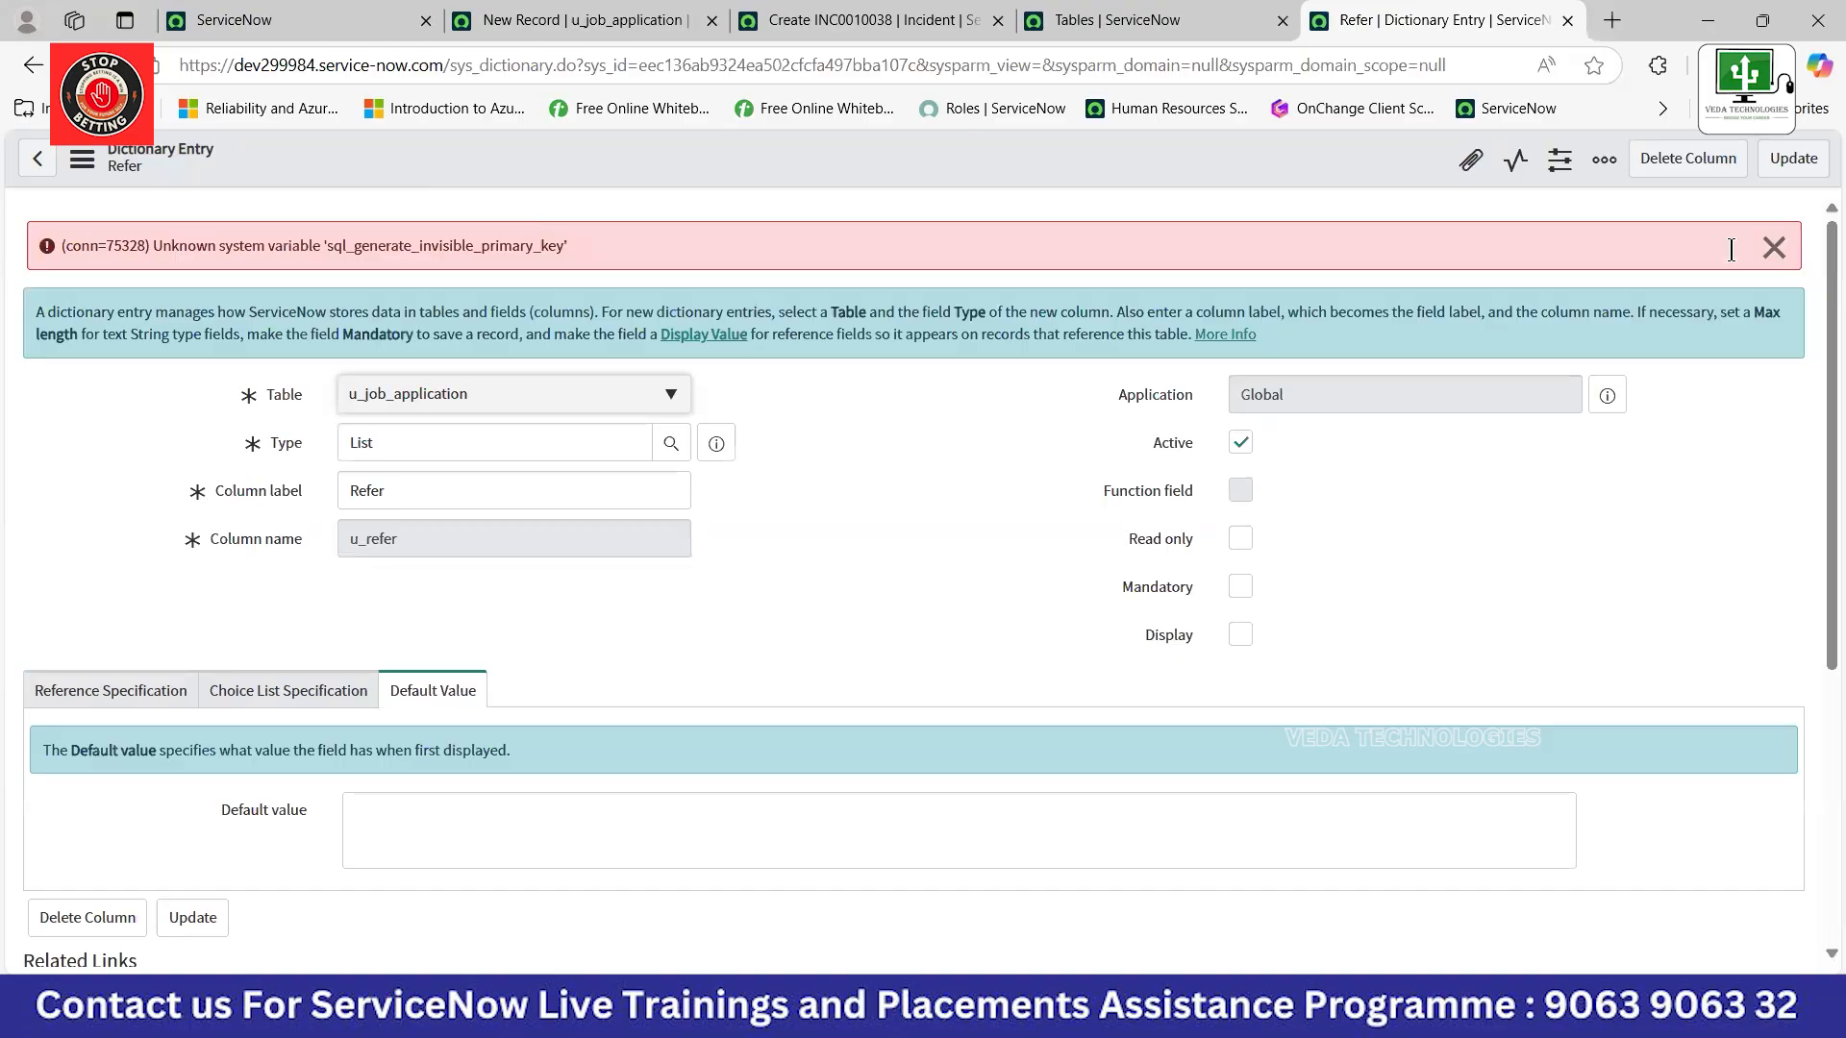
Dismiss the error banner and set the Refer column's reference specification to the User (sys_user) table.
{"action": "left_click", "coordinate": [1774, 247]}
{"action": "scroll", "coordinate": [445, 298], "scroll_direction": "down", "scroll_amount": 4}
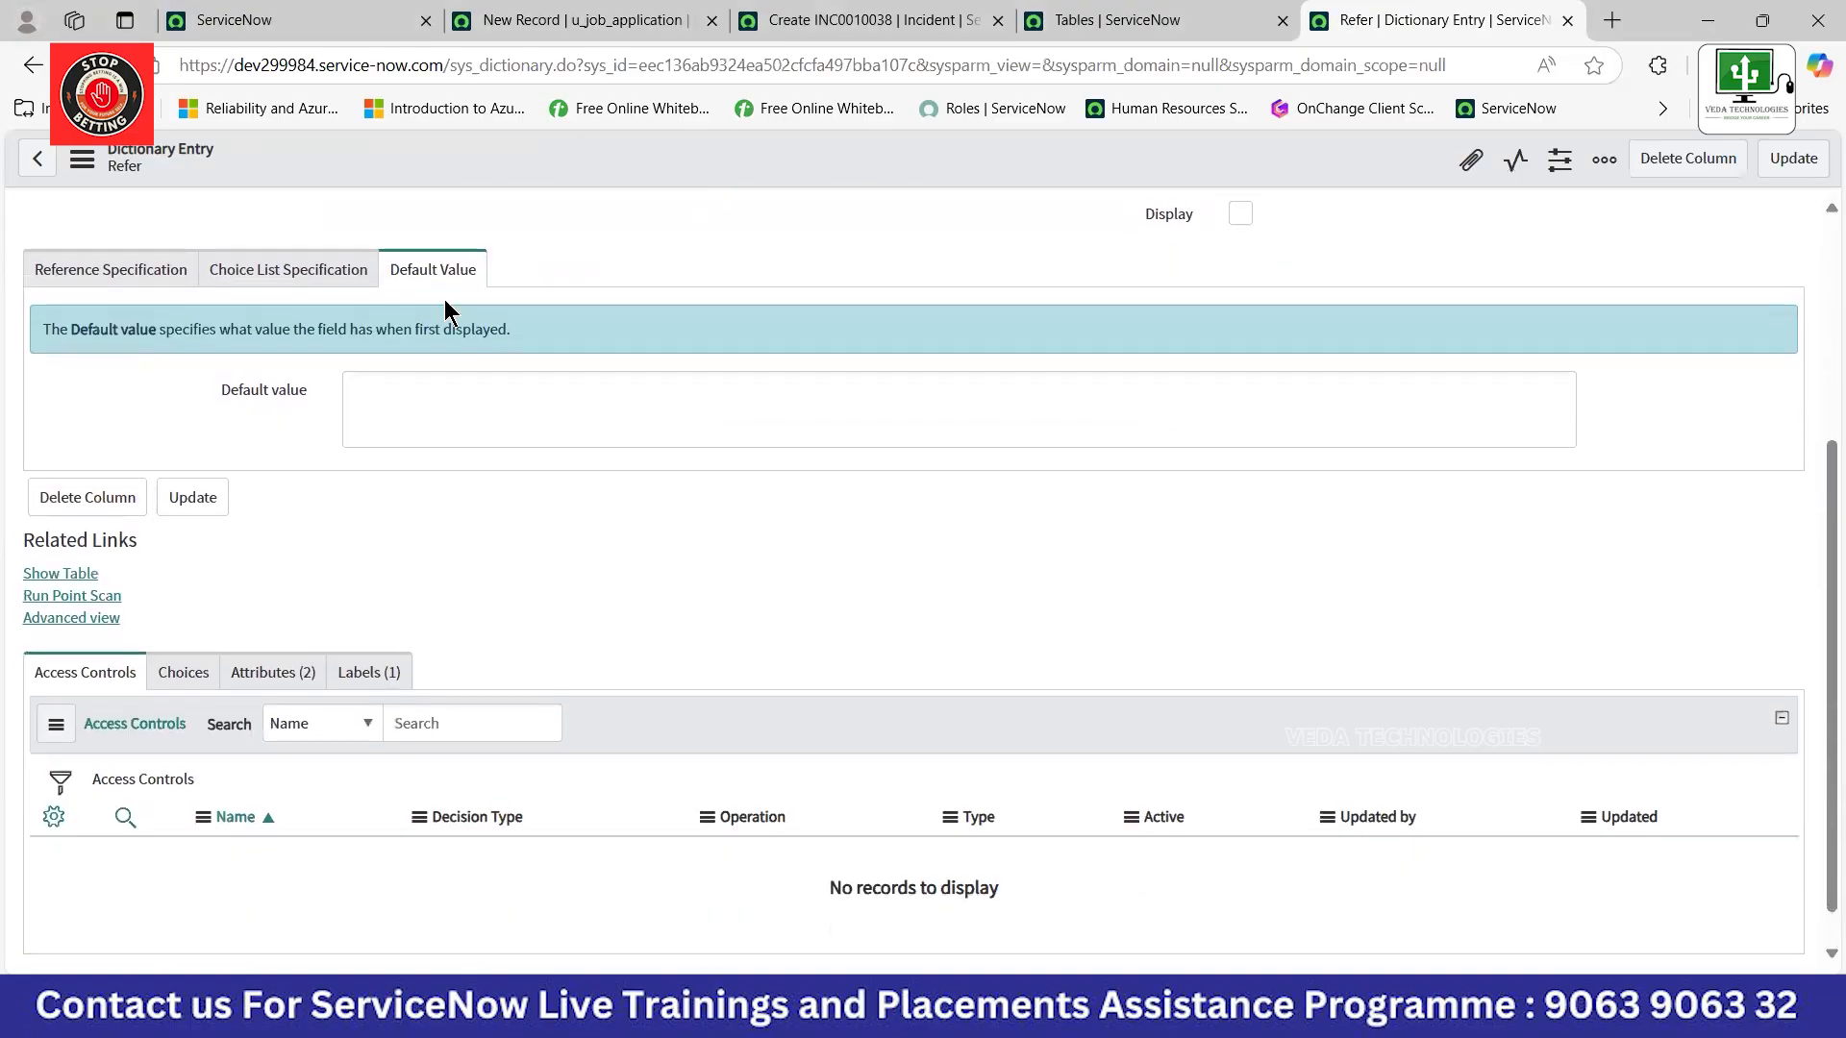
{"action": "left_click", "coordinate": [67, 279]}
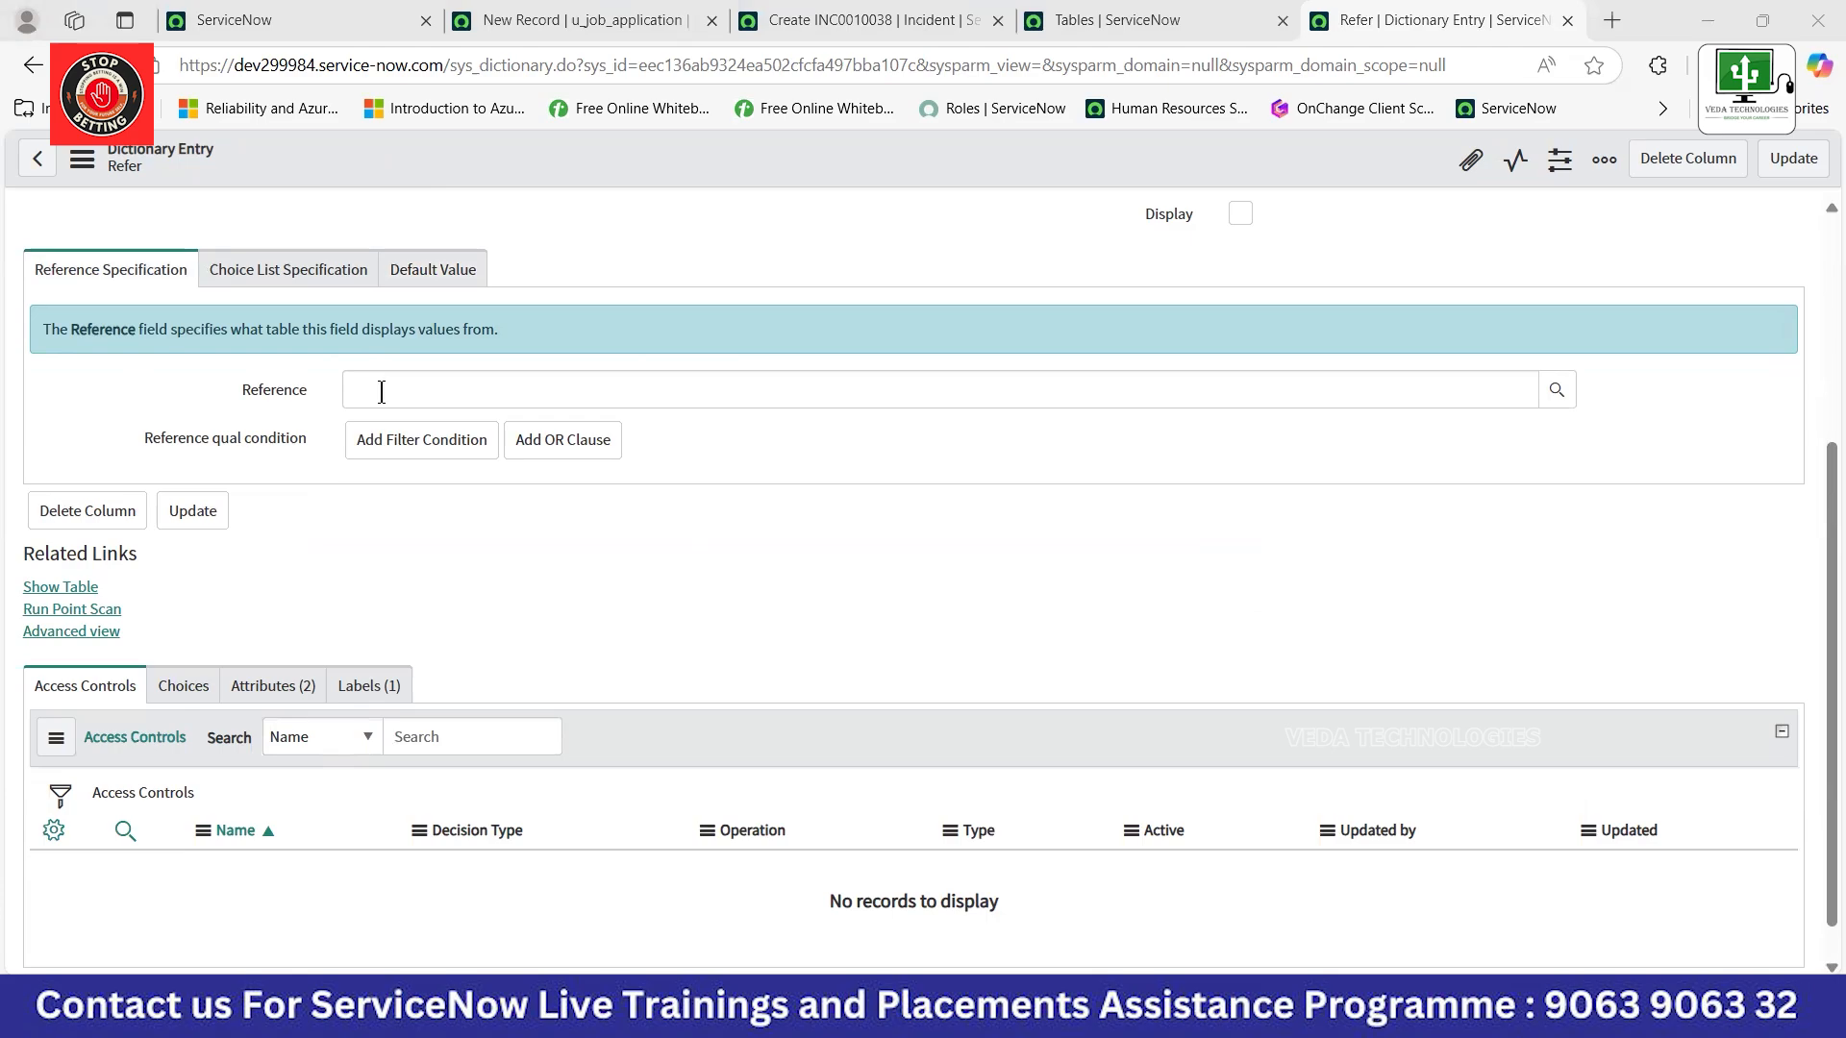
{"action": "scroll", "coordinate": [381, 392], "scroll_direction": "up", "scroll_amount": 3}
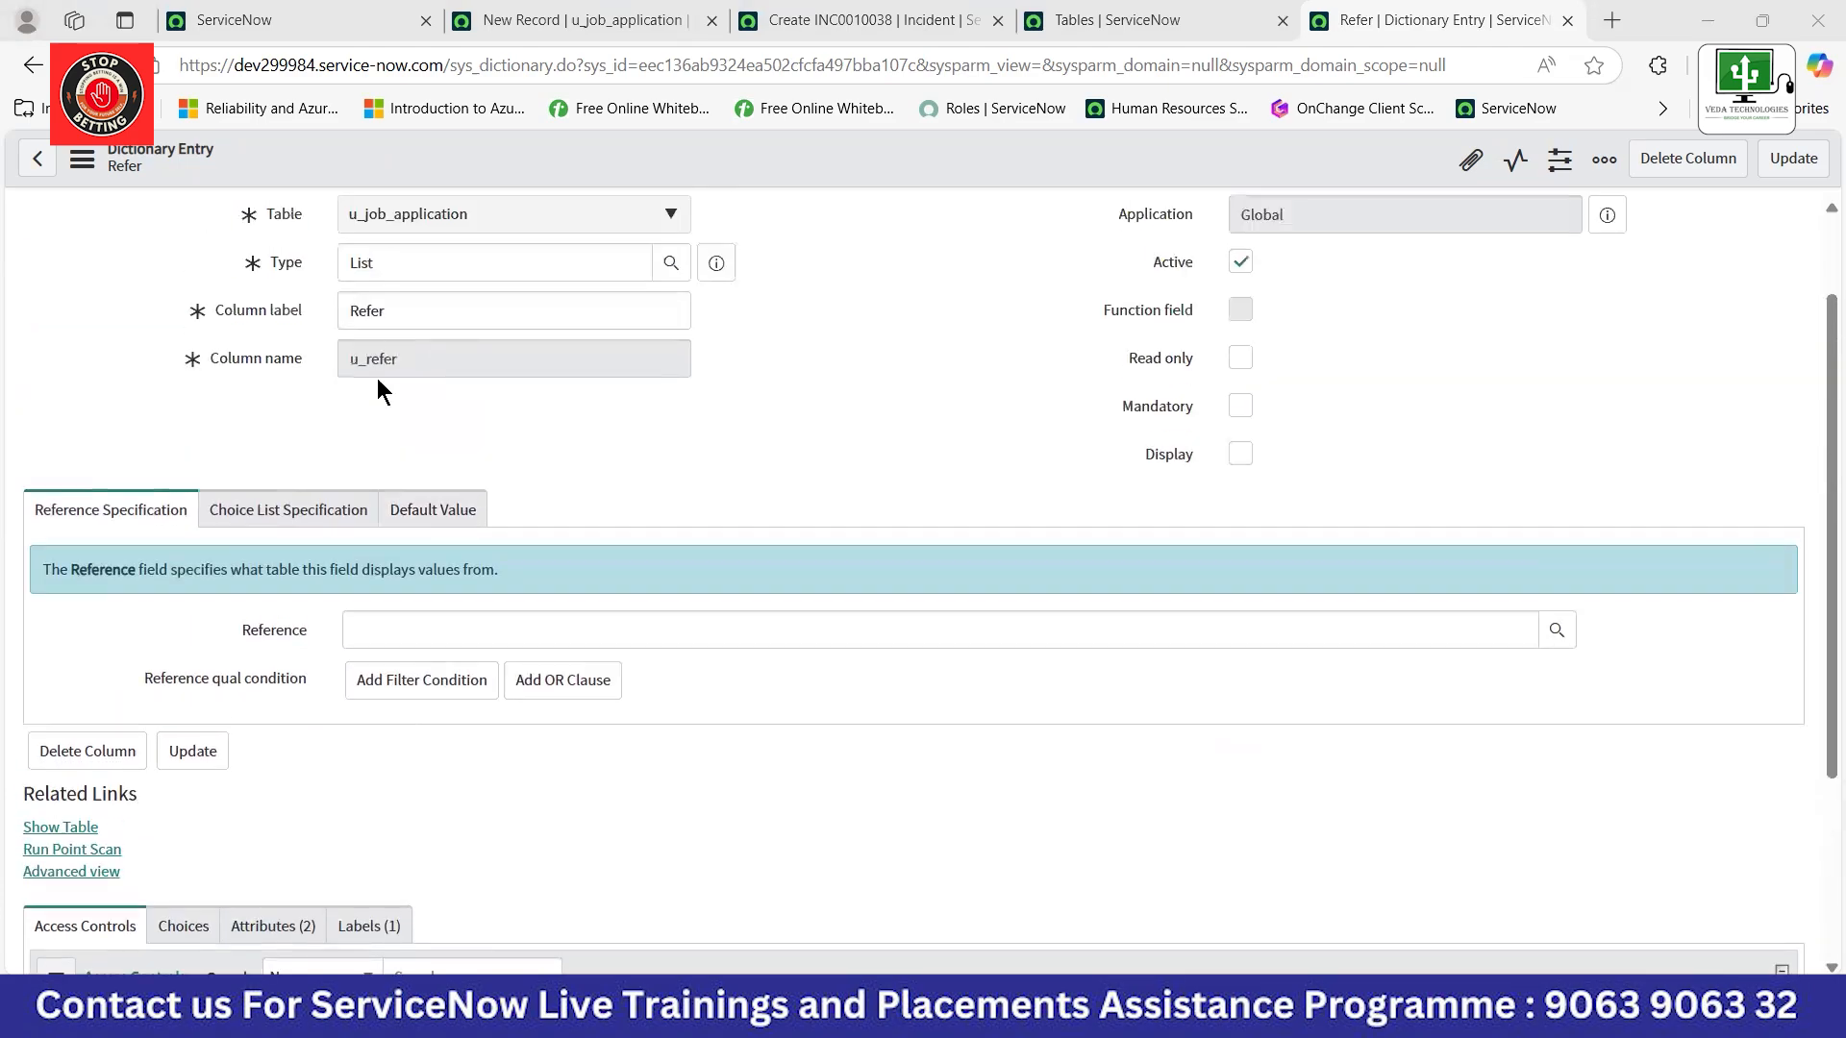
{"action": "scroll", "coordinate": [371, 417], "scroll_direction": "down", "scroll_amount": 3}
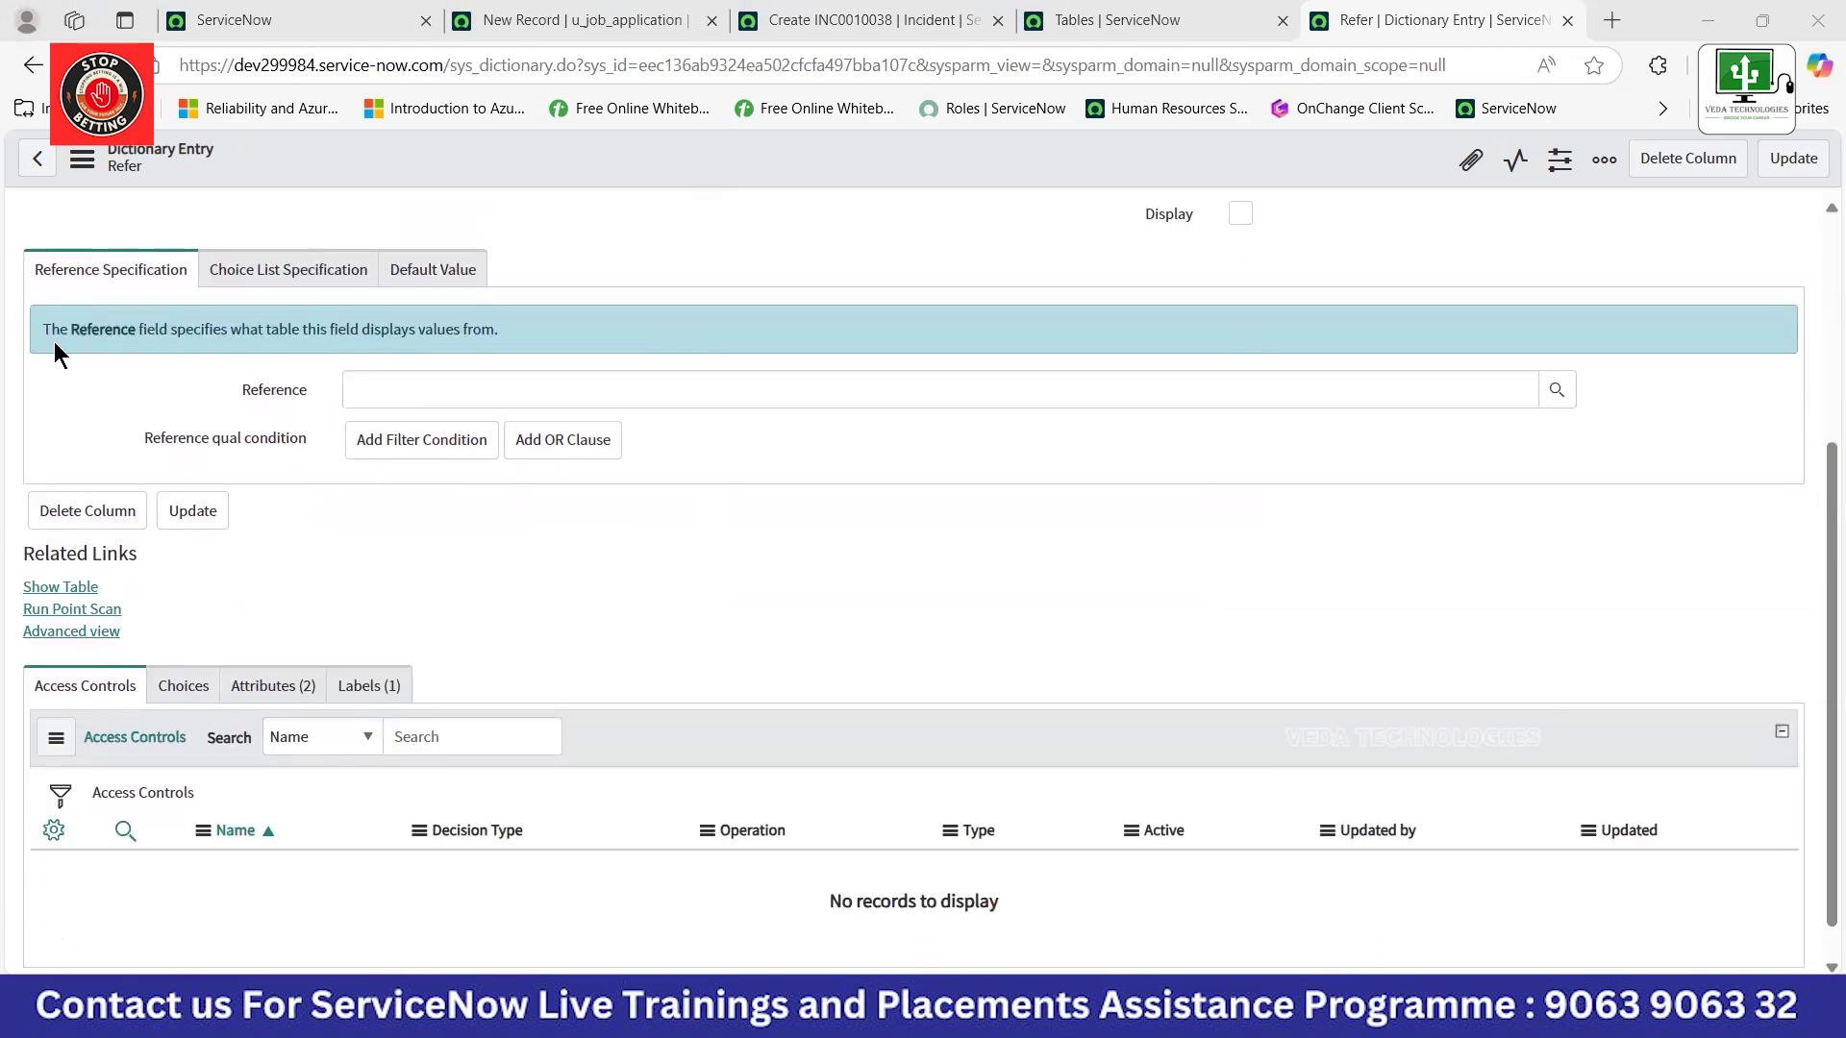
{"action": "scroll", "coordinate": [53, 342], "scroll_direction": "up", "scroll_amount": 2}
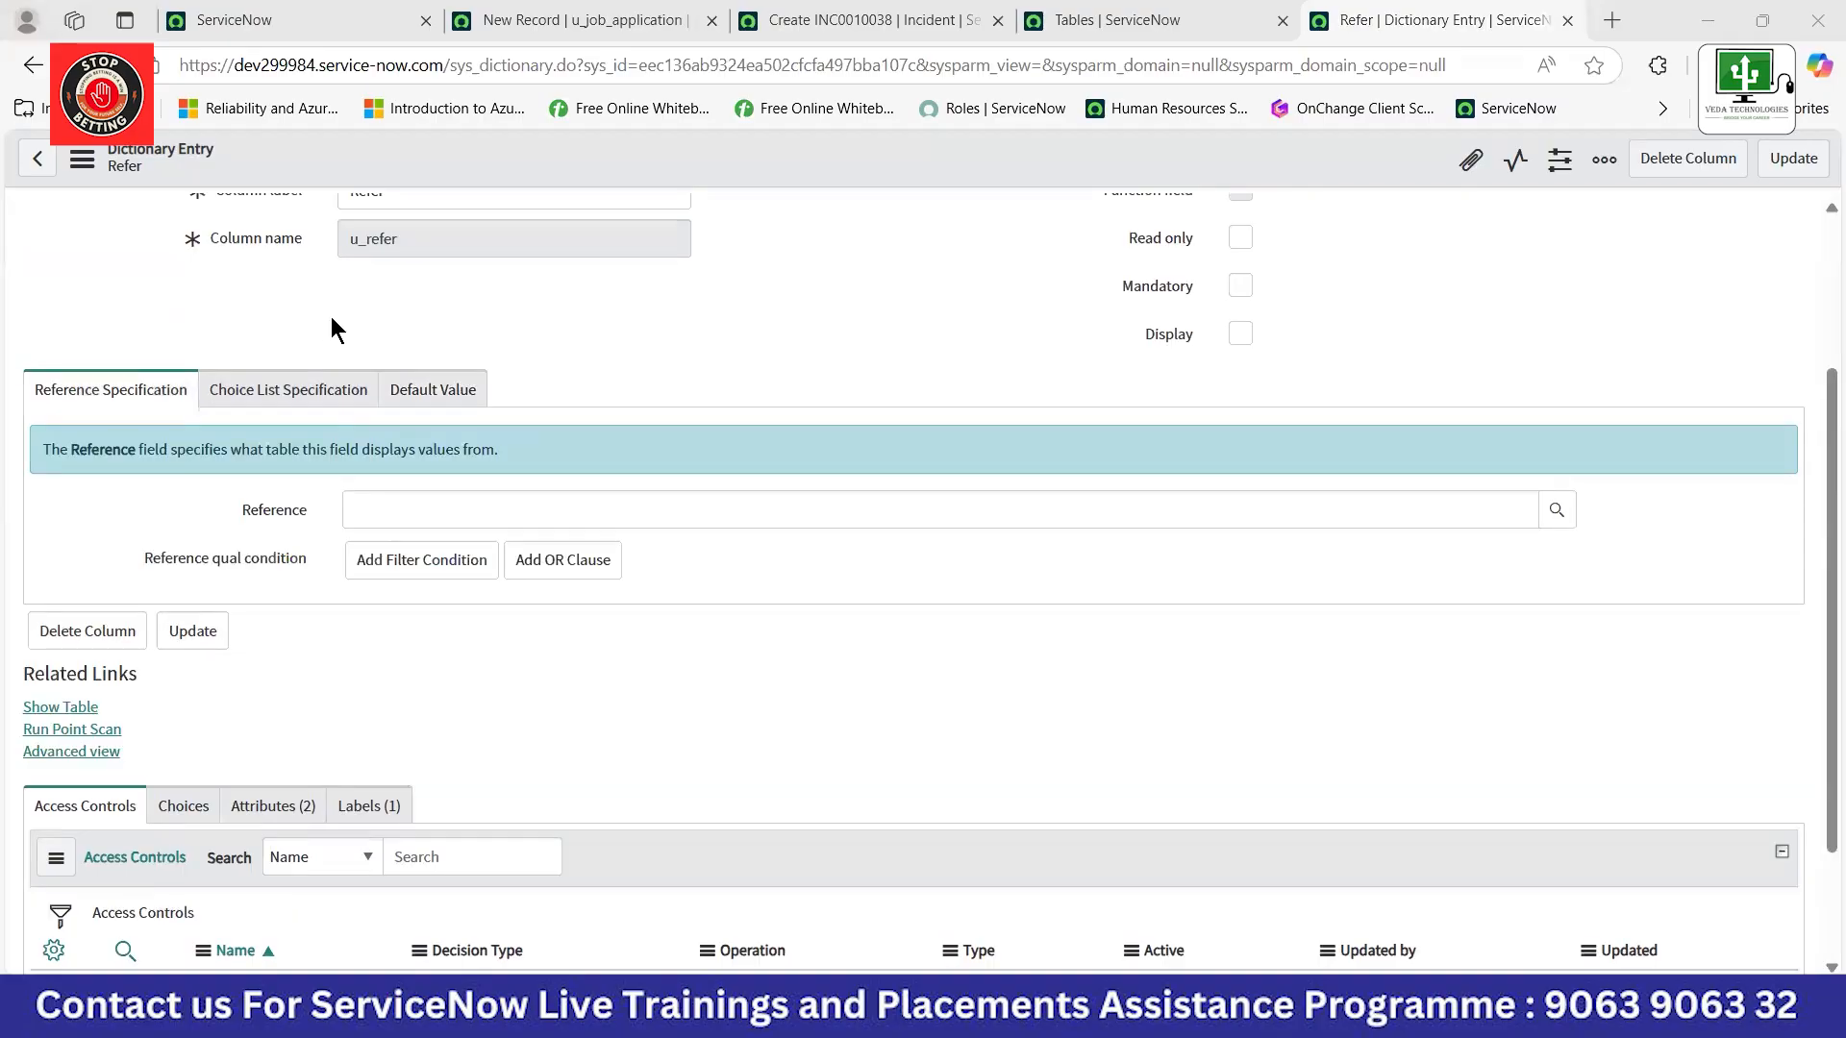
{"action": "left_click", "coordinate": [402, 505]}
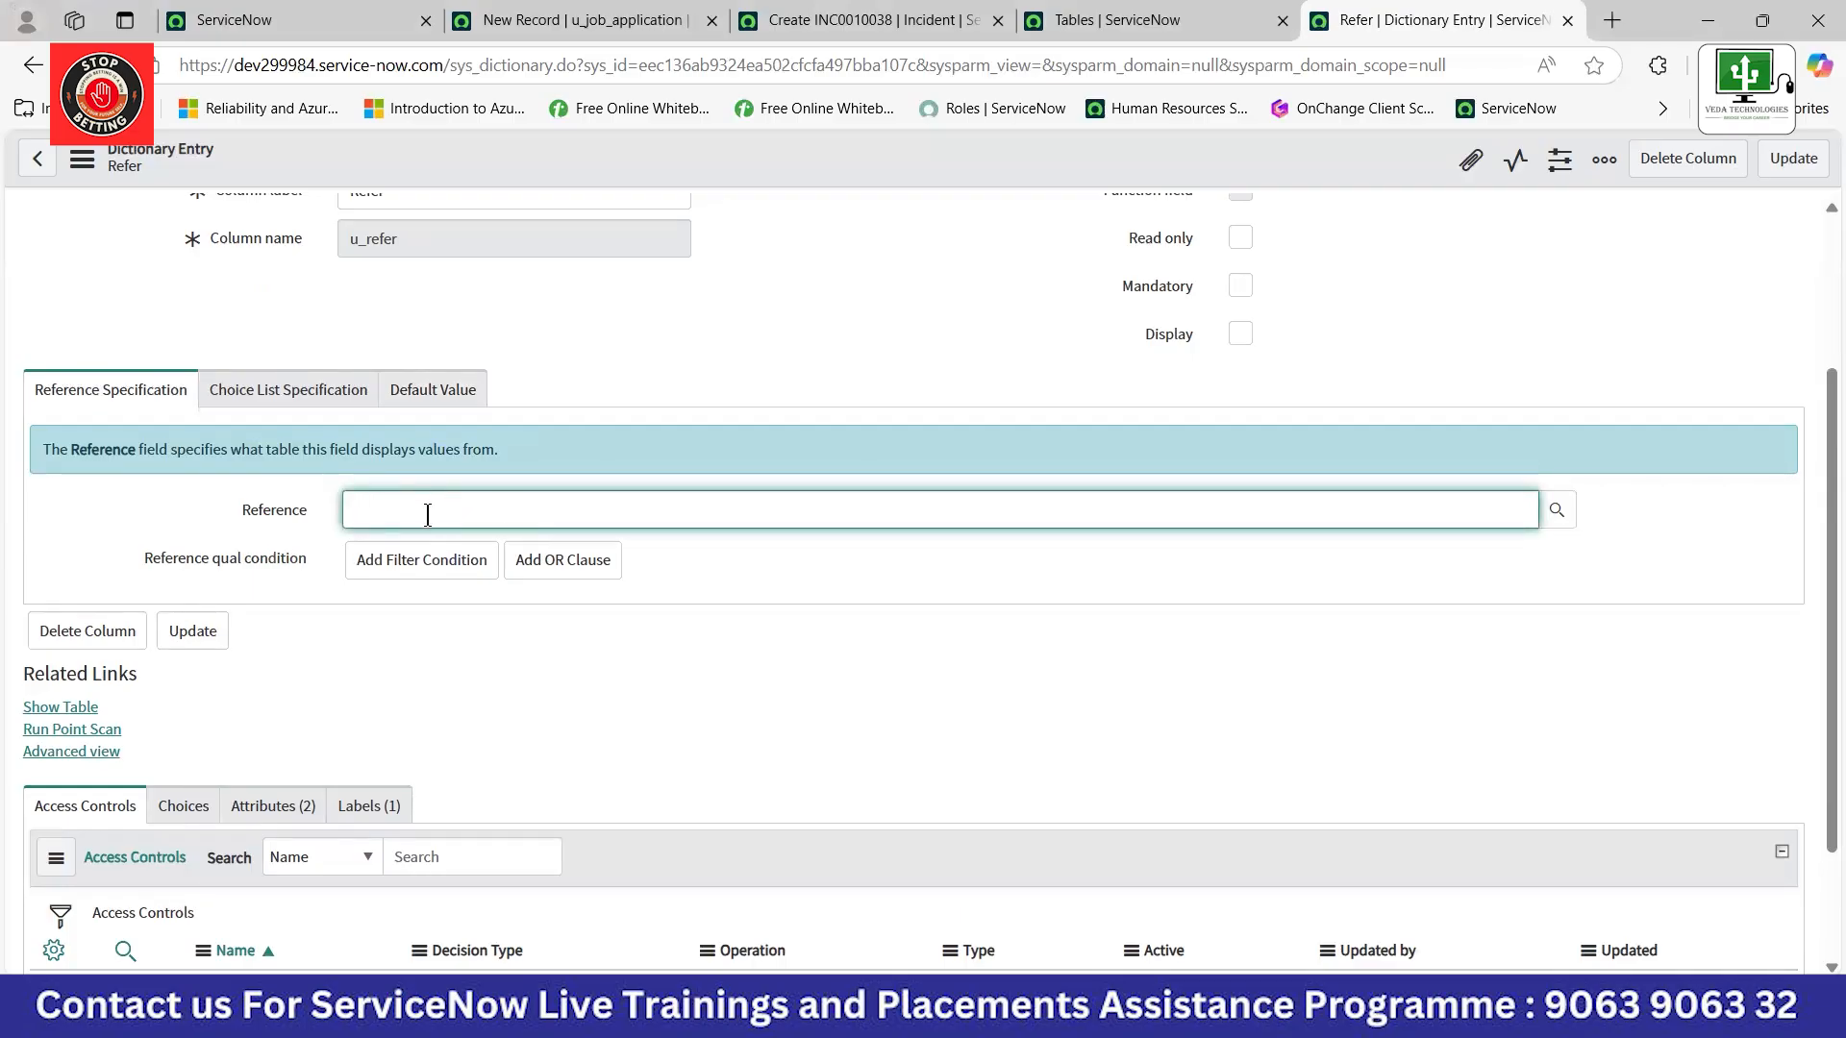
{"action": "type", "text": "sys_"}
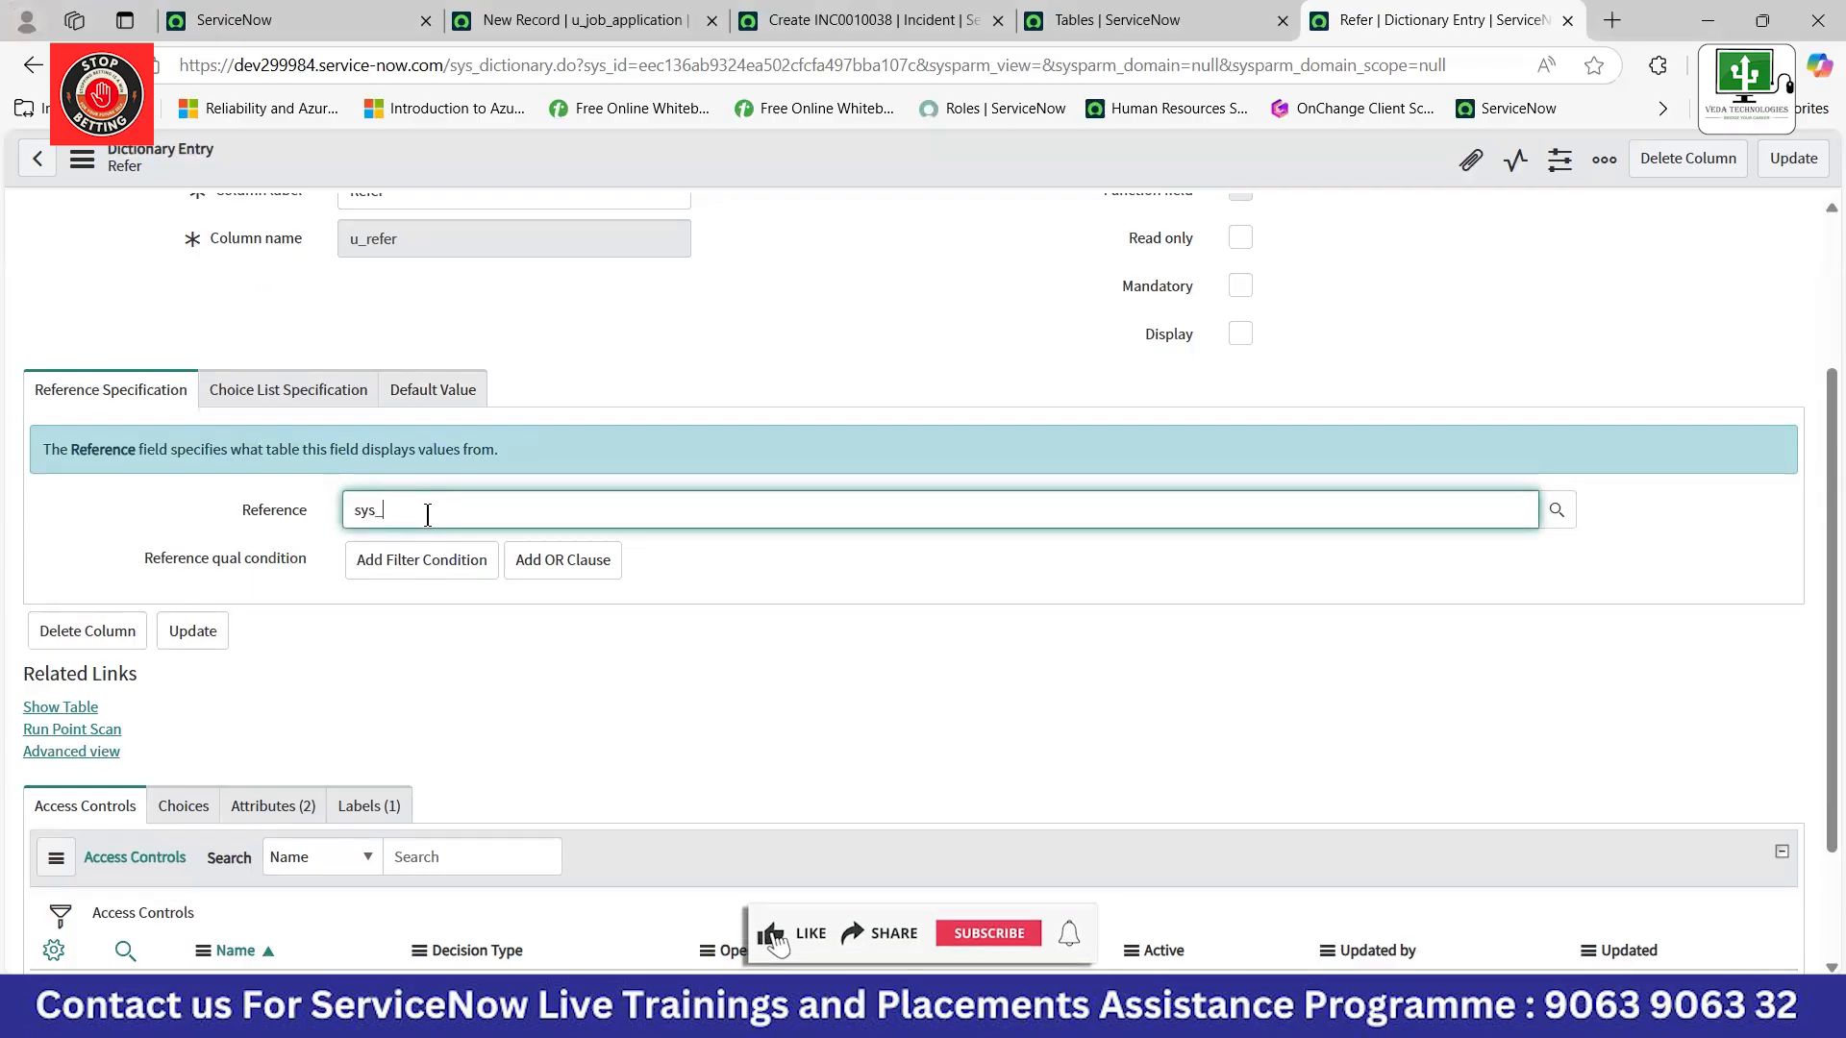
{"action": "type", "text": "user"}
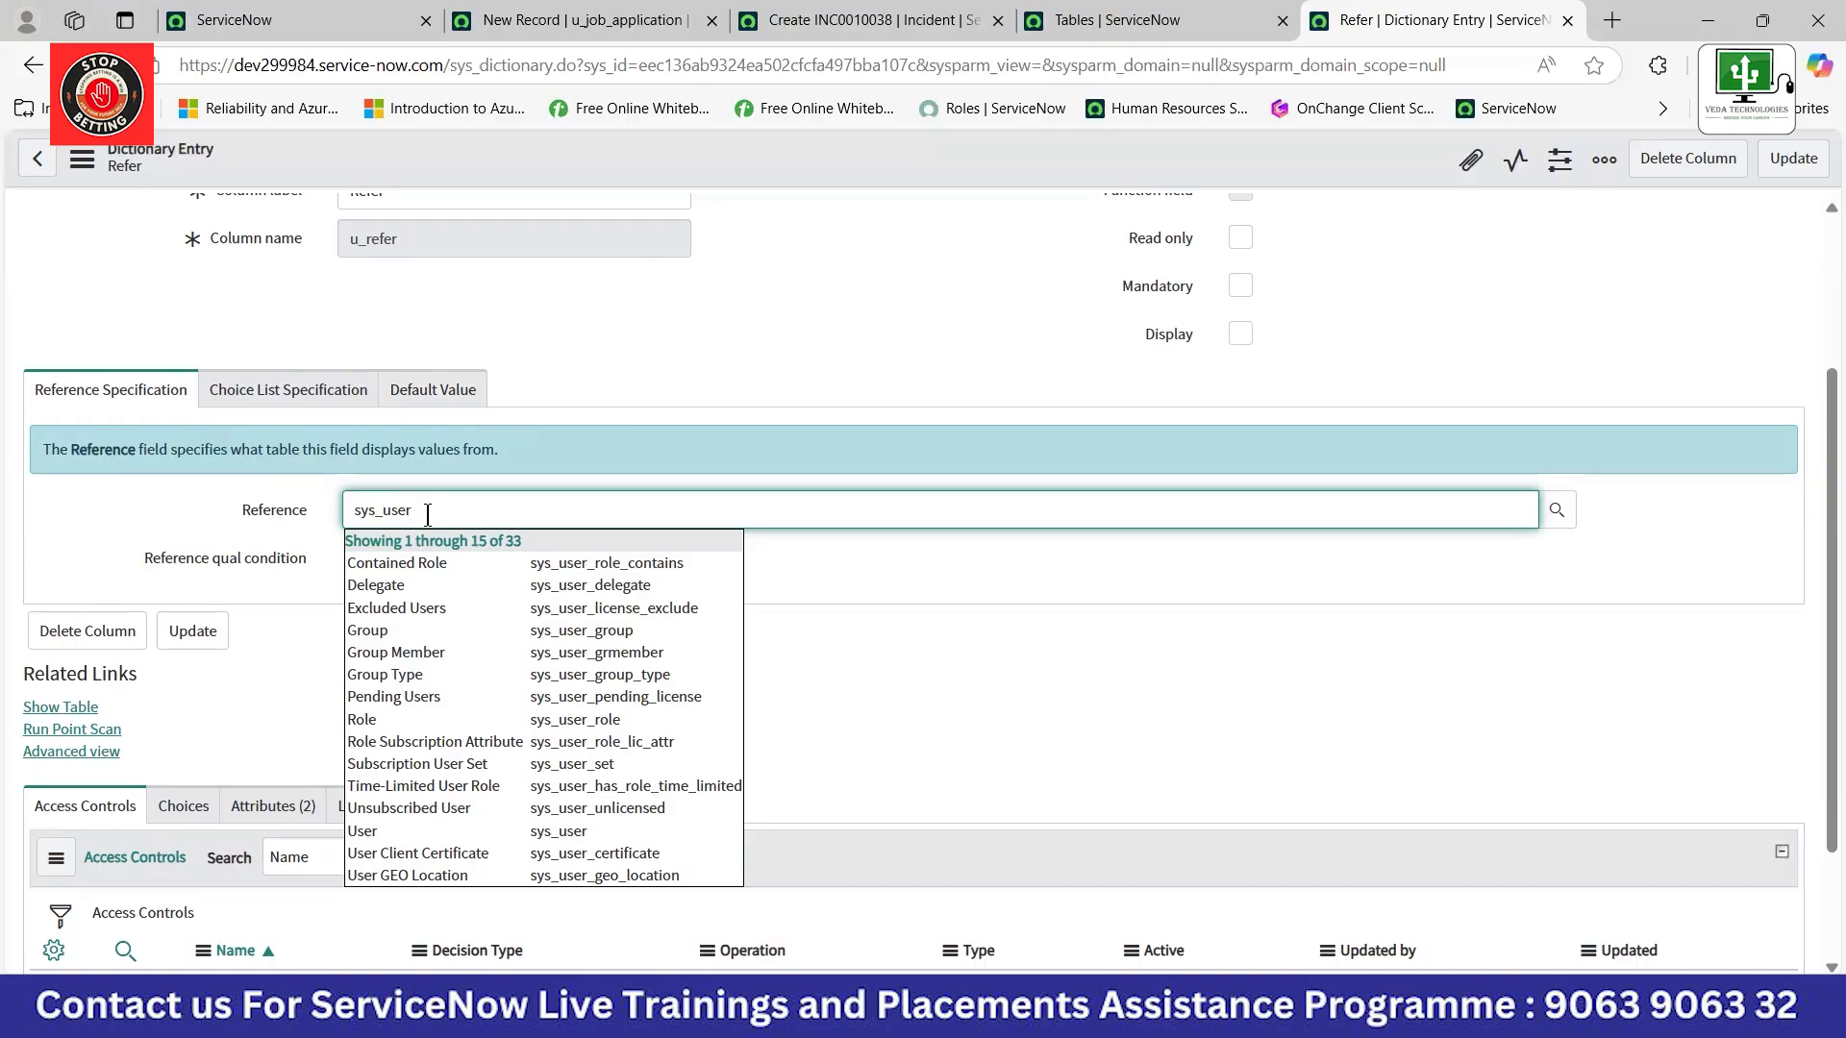
{"action": "left_click", "coordinate": [454, 827]}
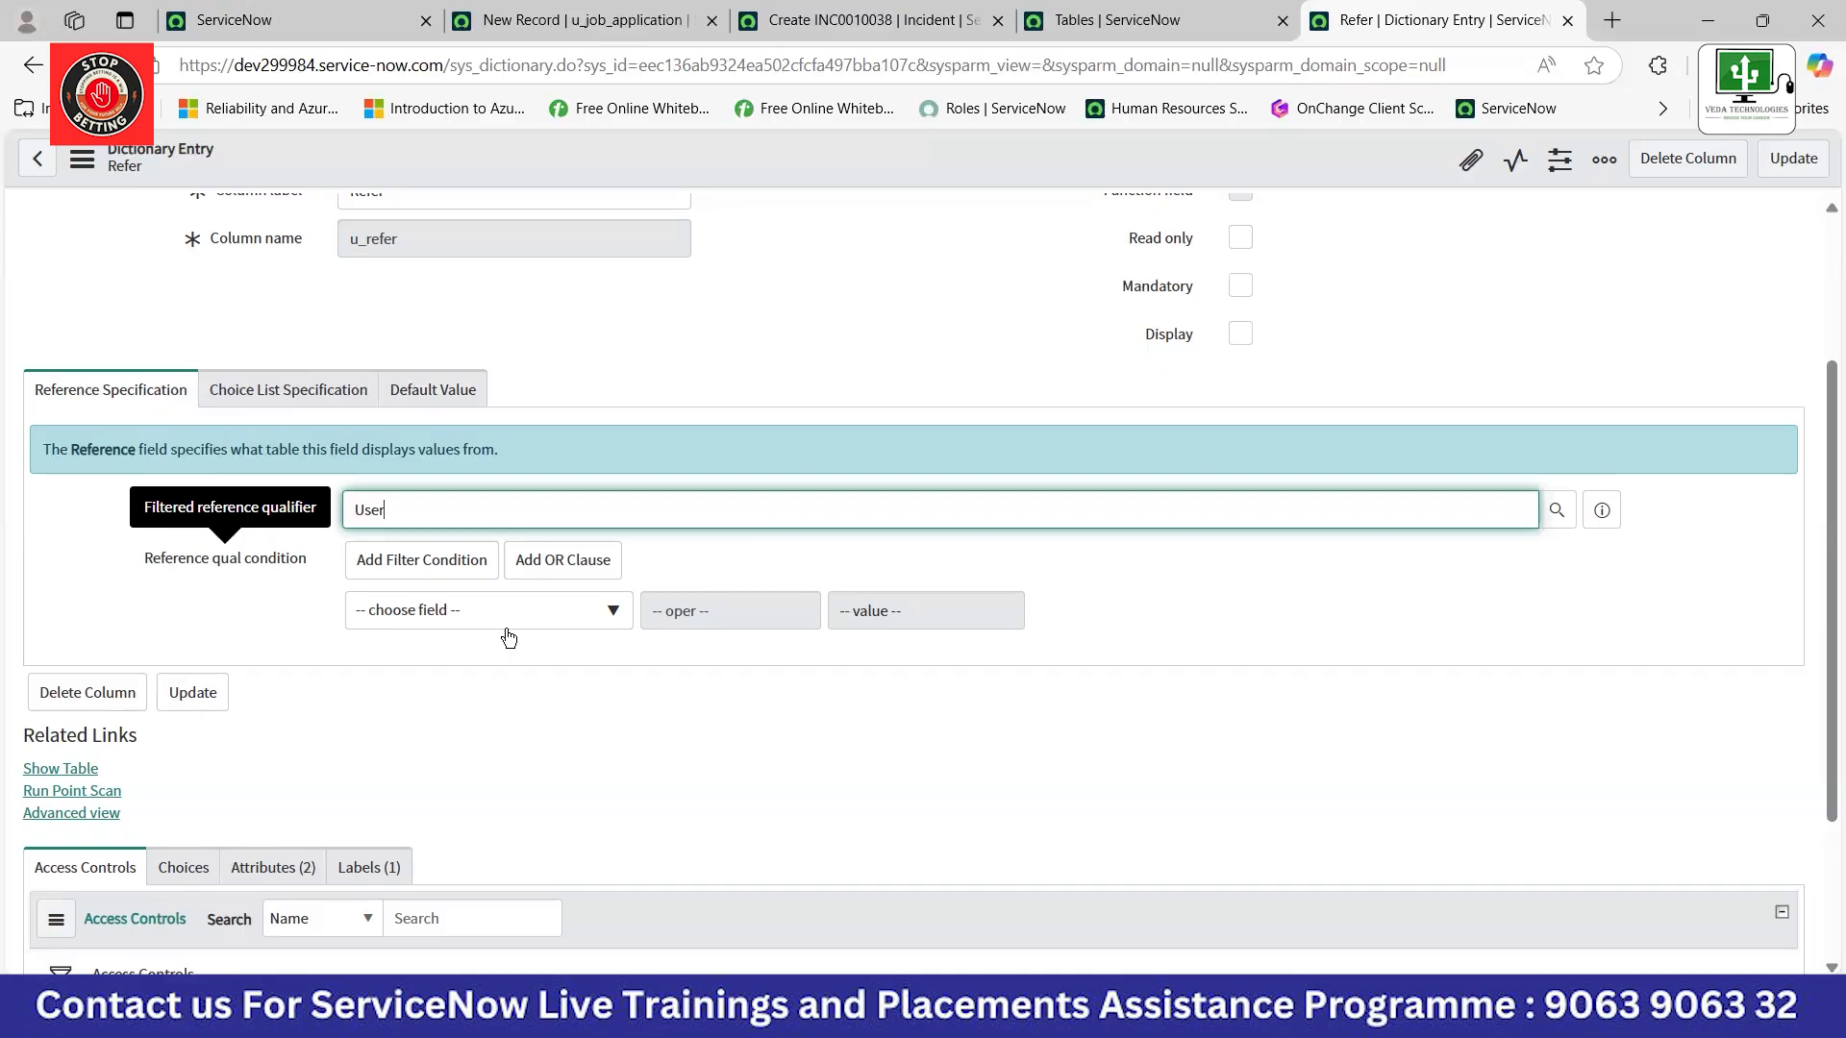
Add the reference qualifier condition Active is true to the Refer column and update the dictionary entry.
{"action": "left_click", "coordinate": [580, 613]}
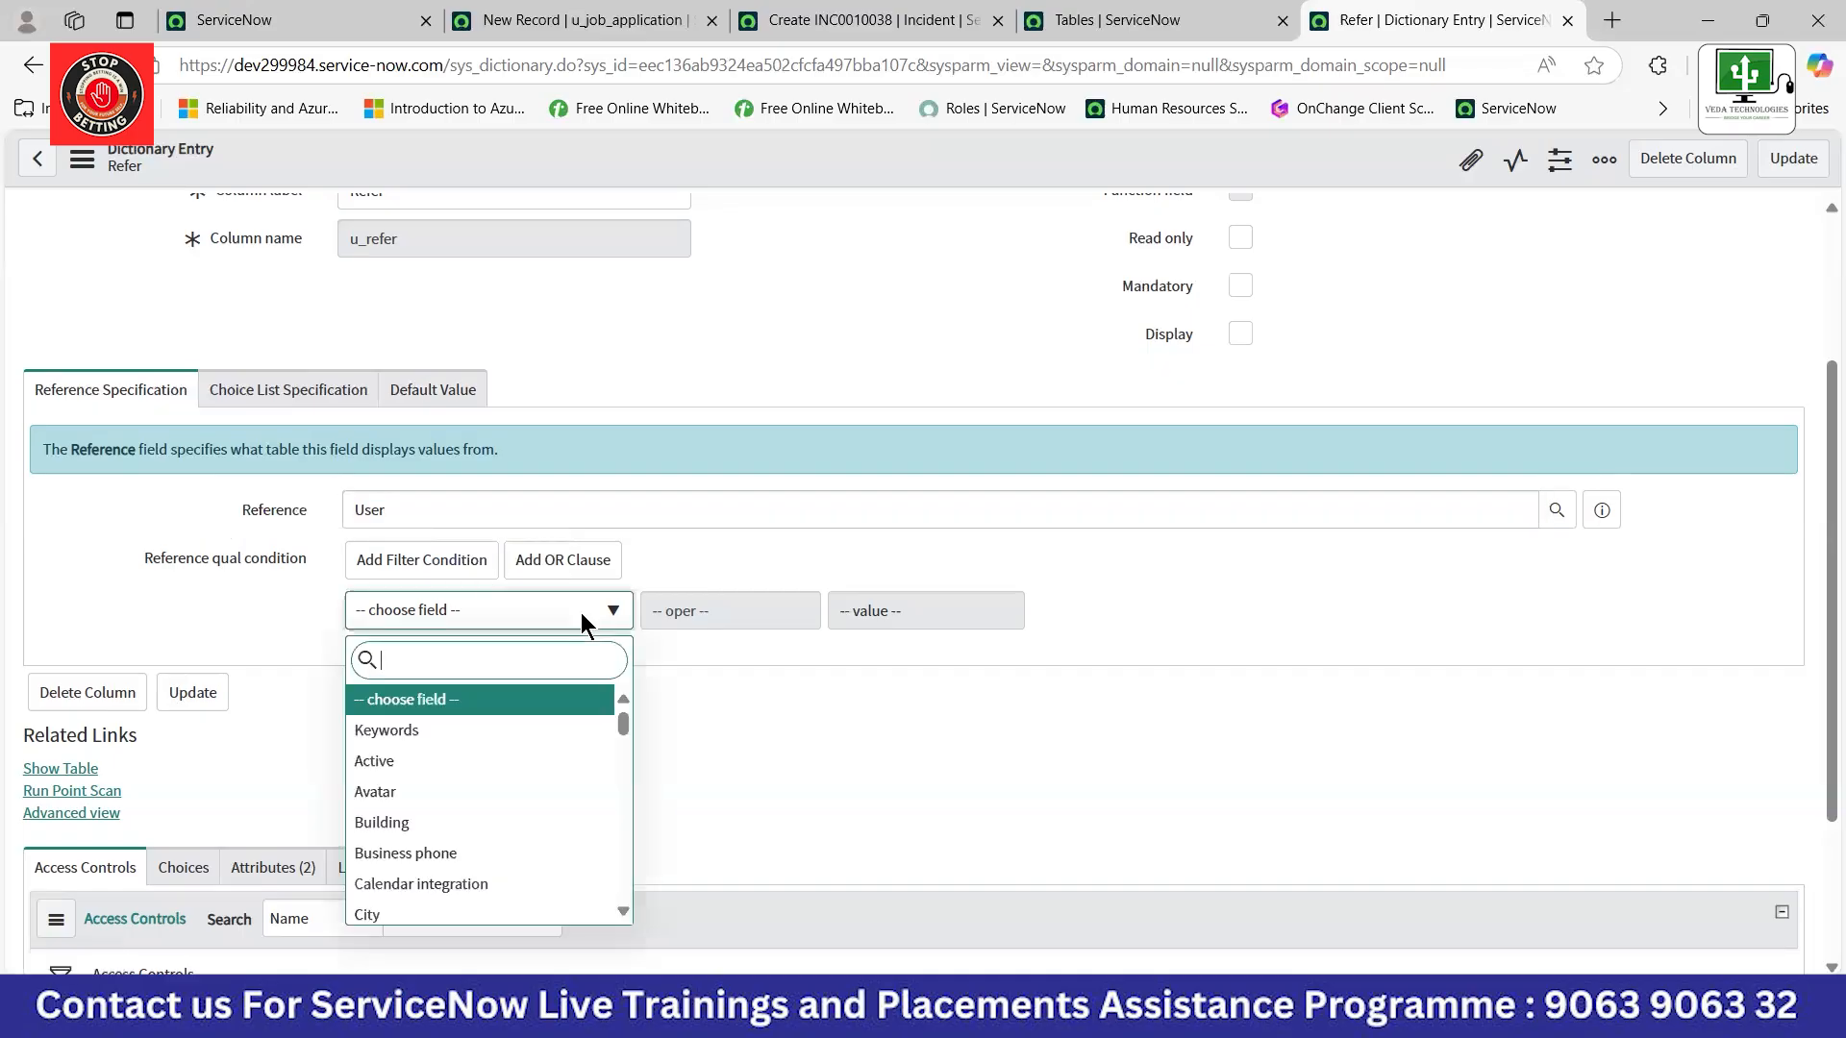
{"action": "left_click", "coordinate": [431, 761]}
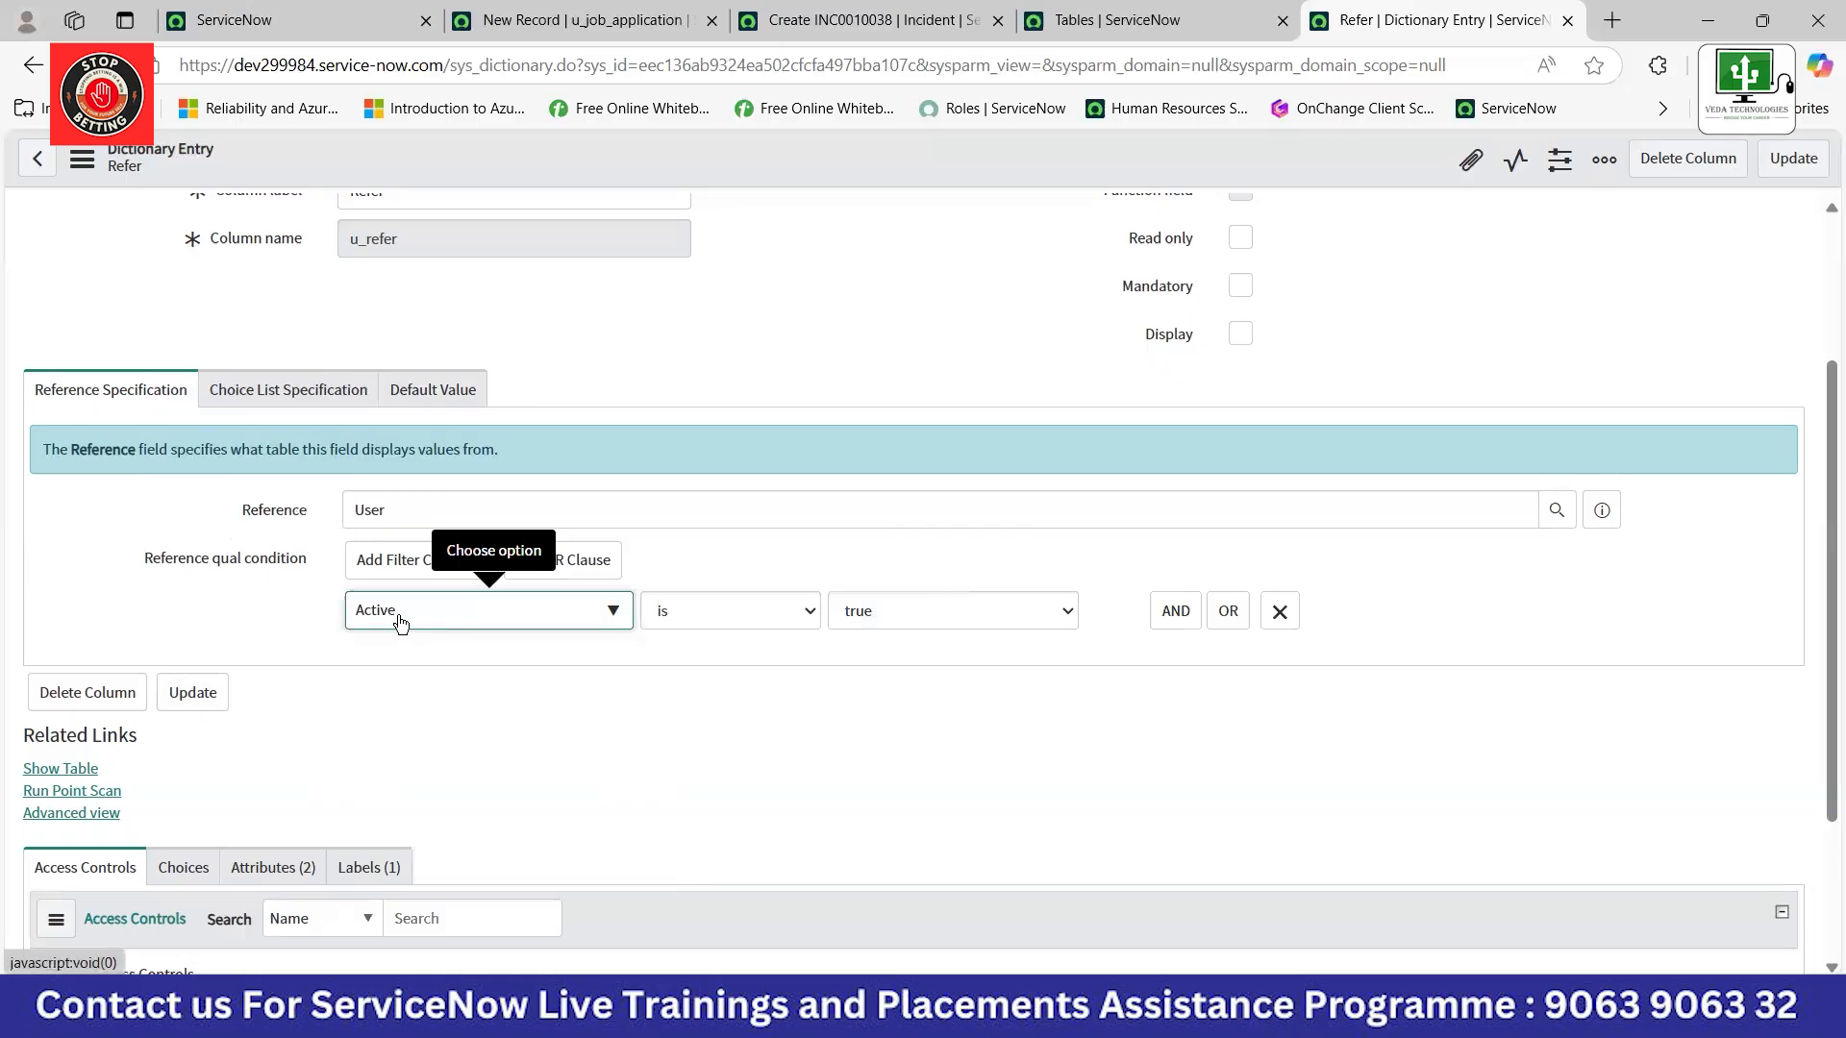
{"action": "double_click", "coordinate": [396, 510]}
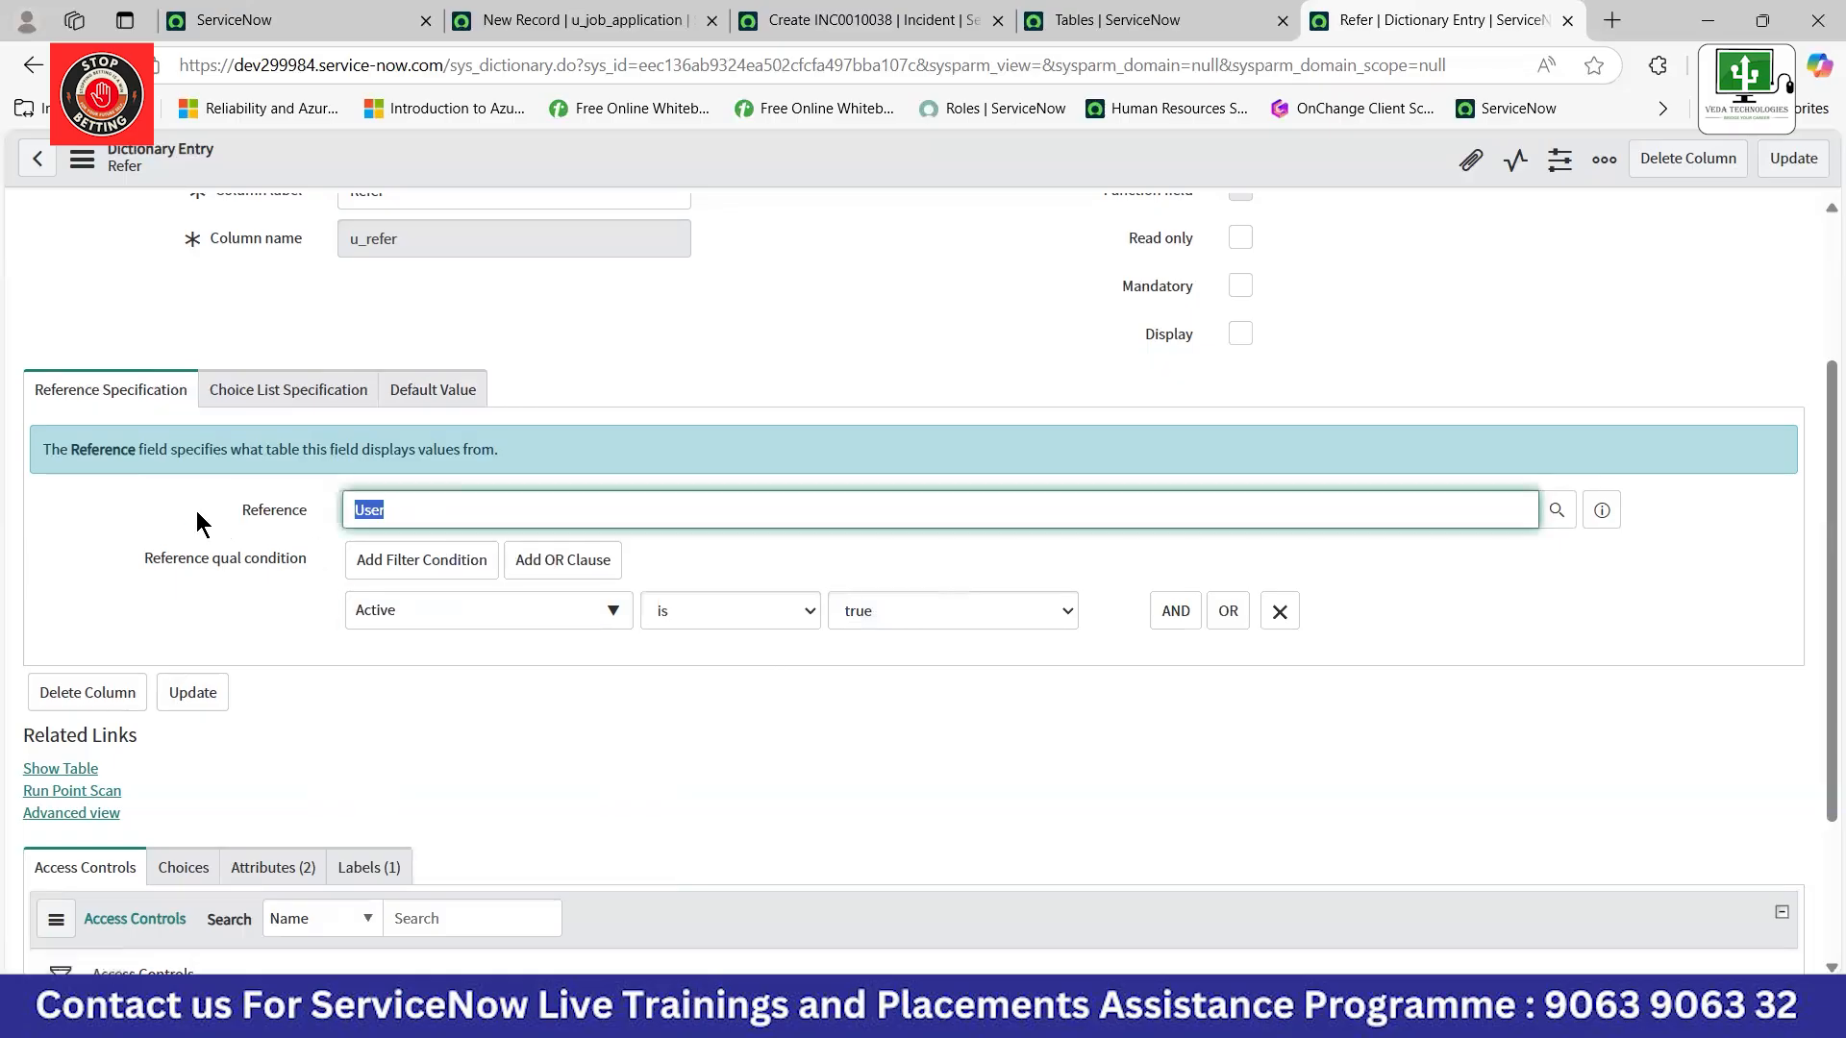
{"action": "left_click", "coordinate": [1420, 590]}
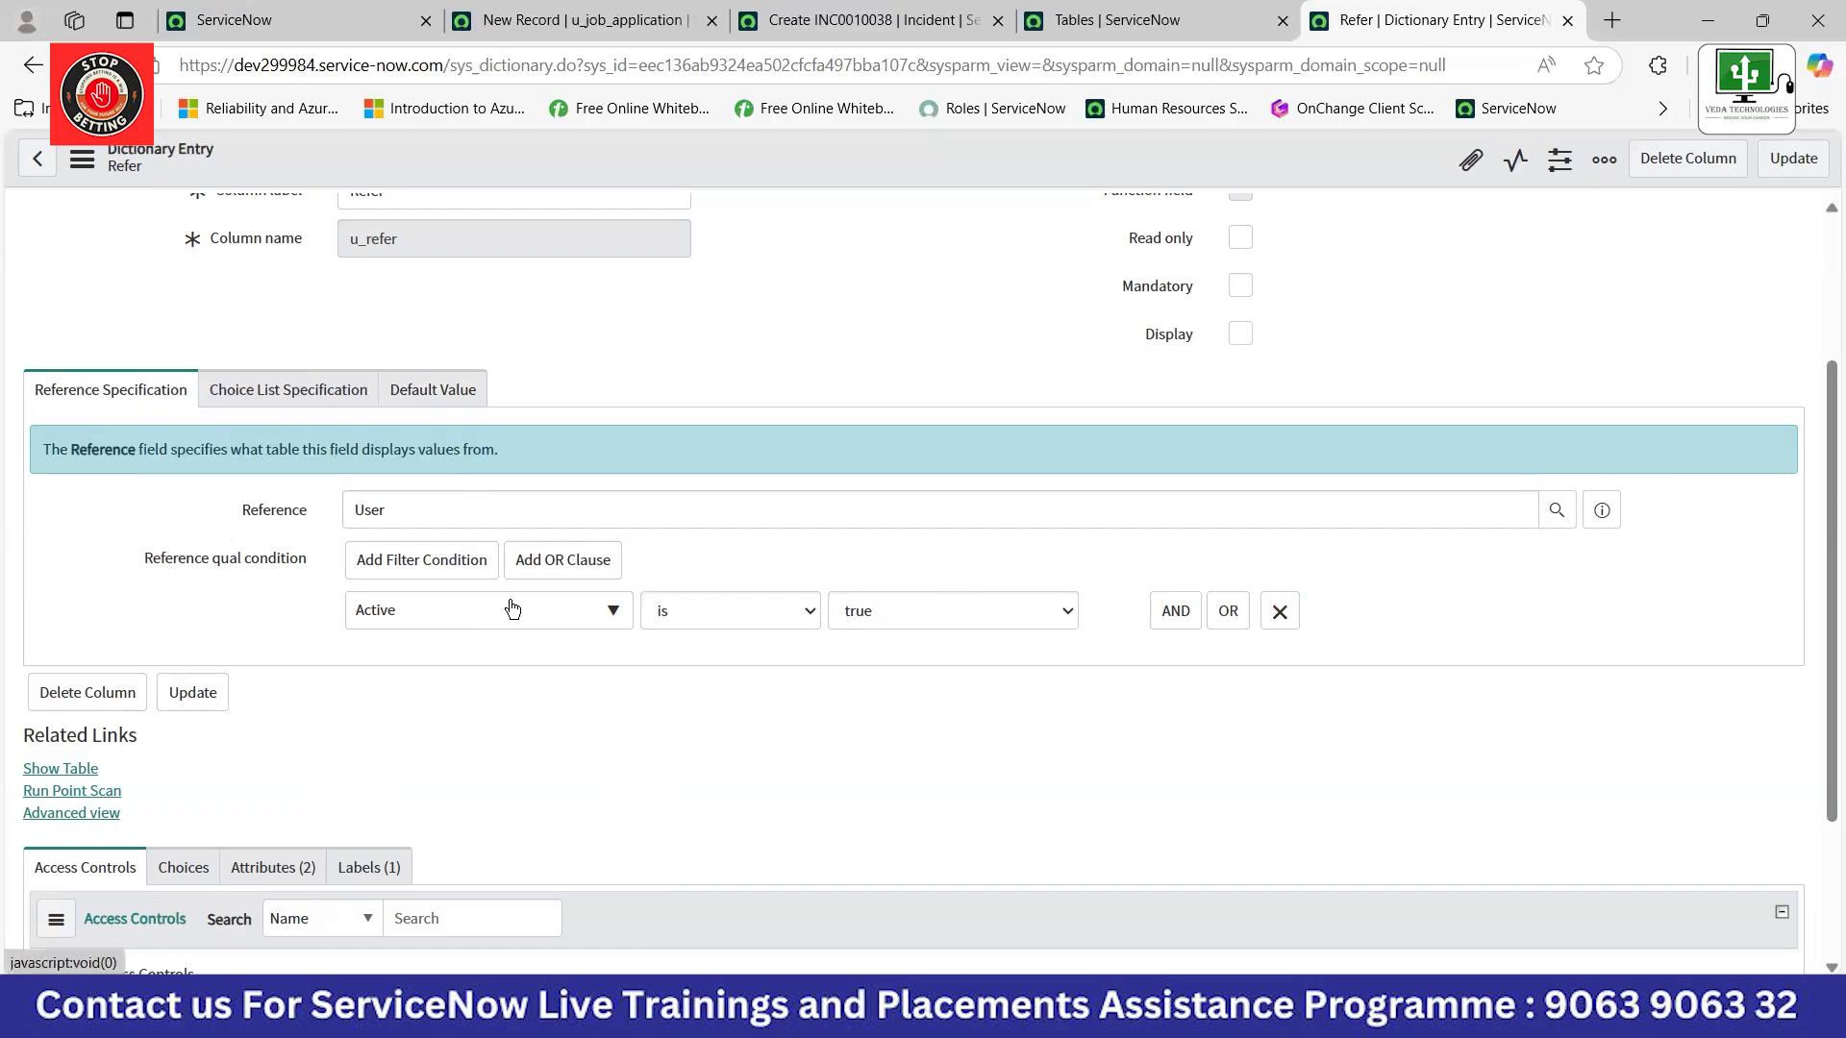
{"action": "left_click", "coordinate": [1807, 171]}
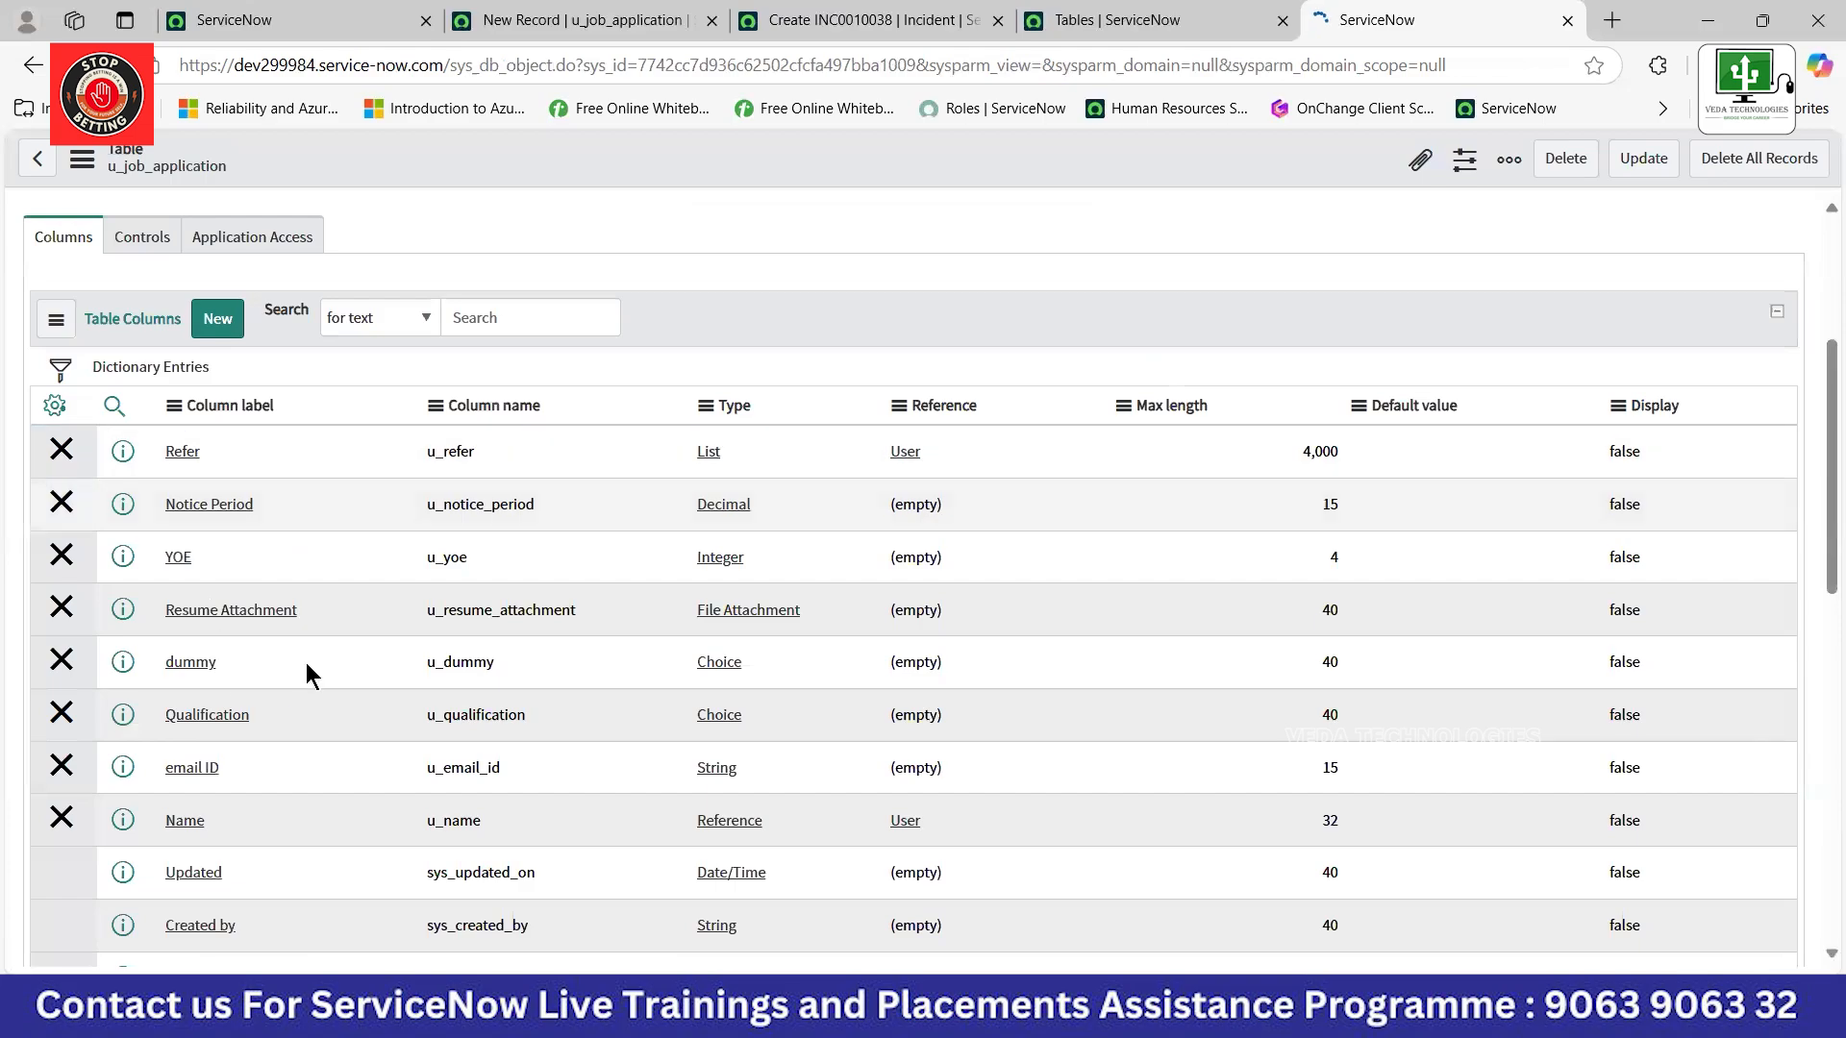
Review the u_job_application table's column list and switch to its new record form.
{"action": "scroll", "coordinate": [358, 678], "scroll_direction": "down", "scroll_amount": 6}
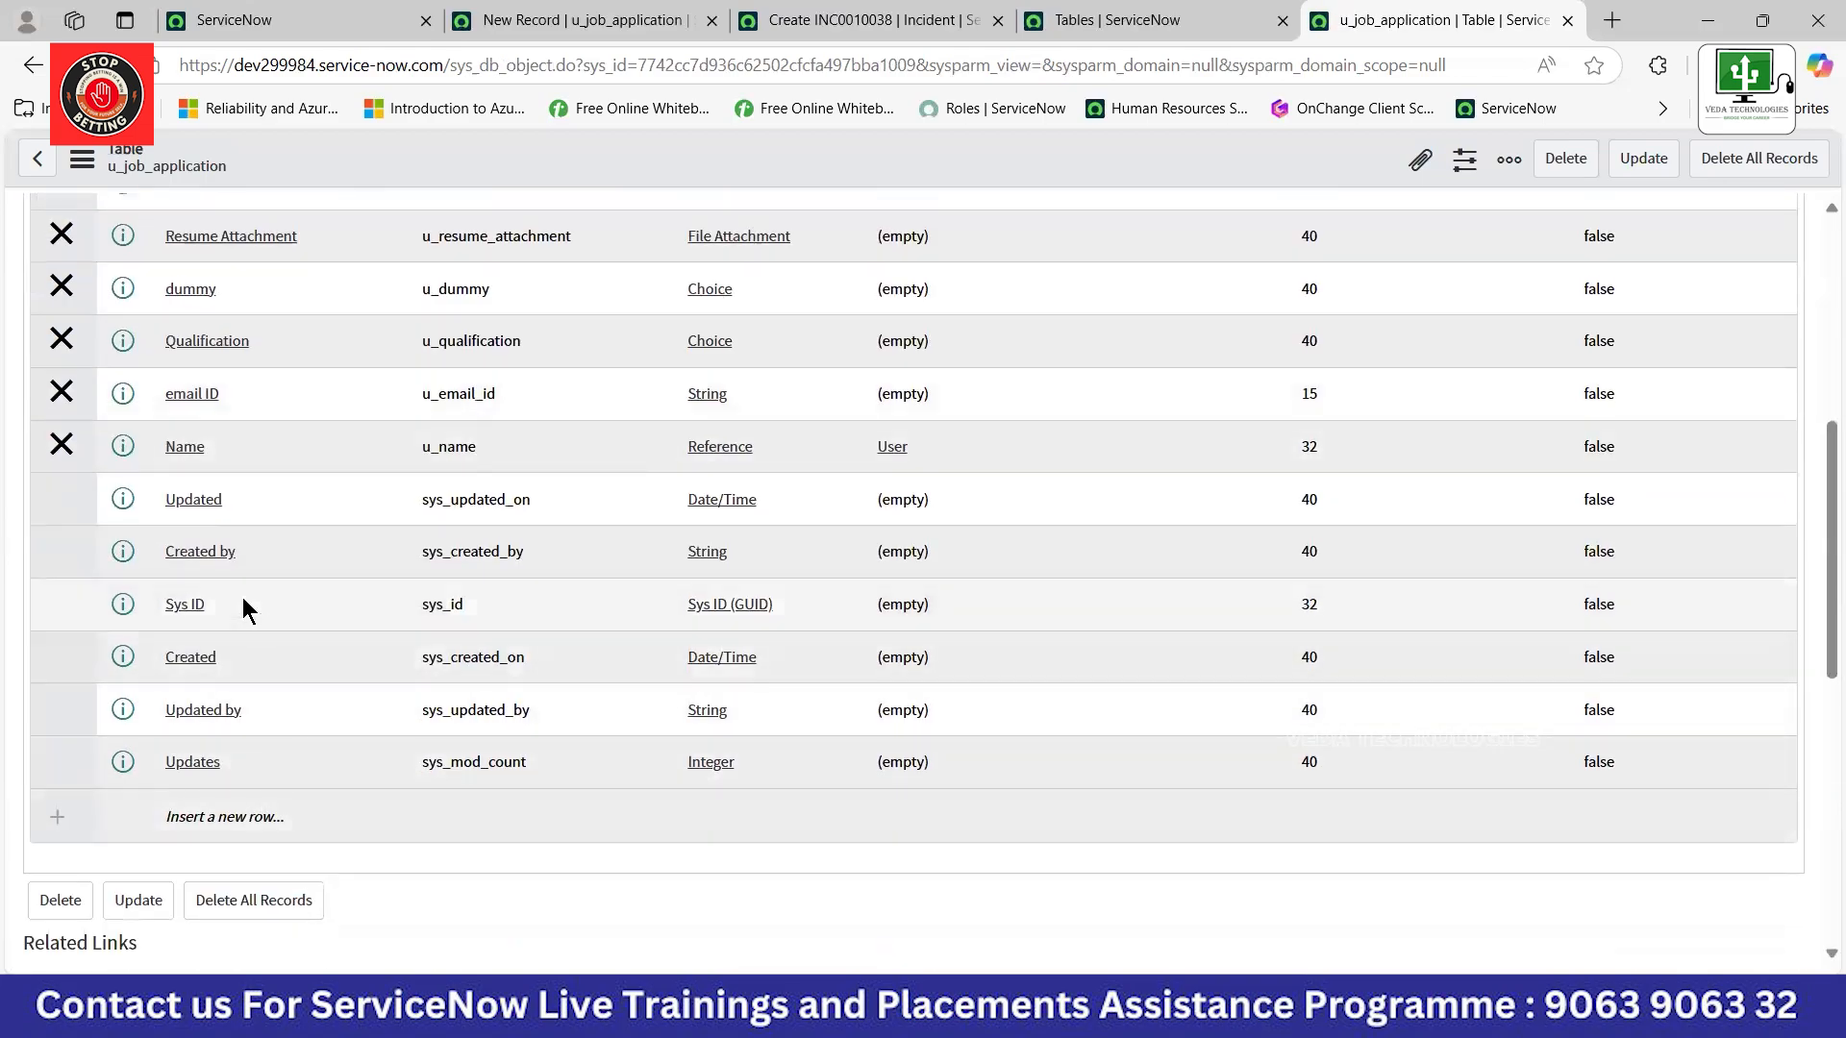
{"action": "scroll", "coordinate": [242, 597], "scroll_direction": "up", "scroll_amount": 2}
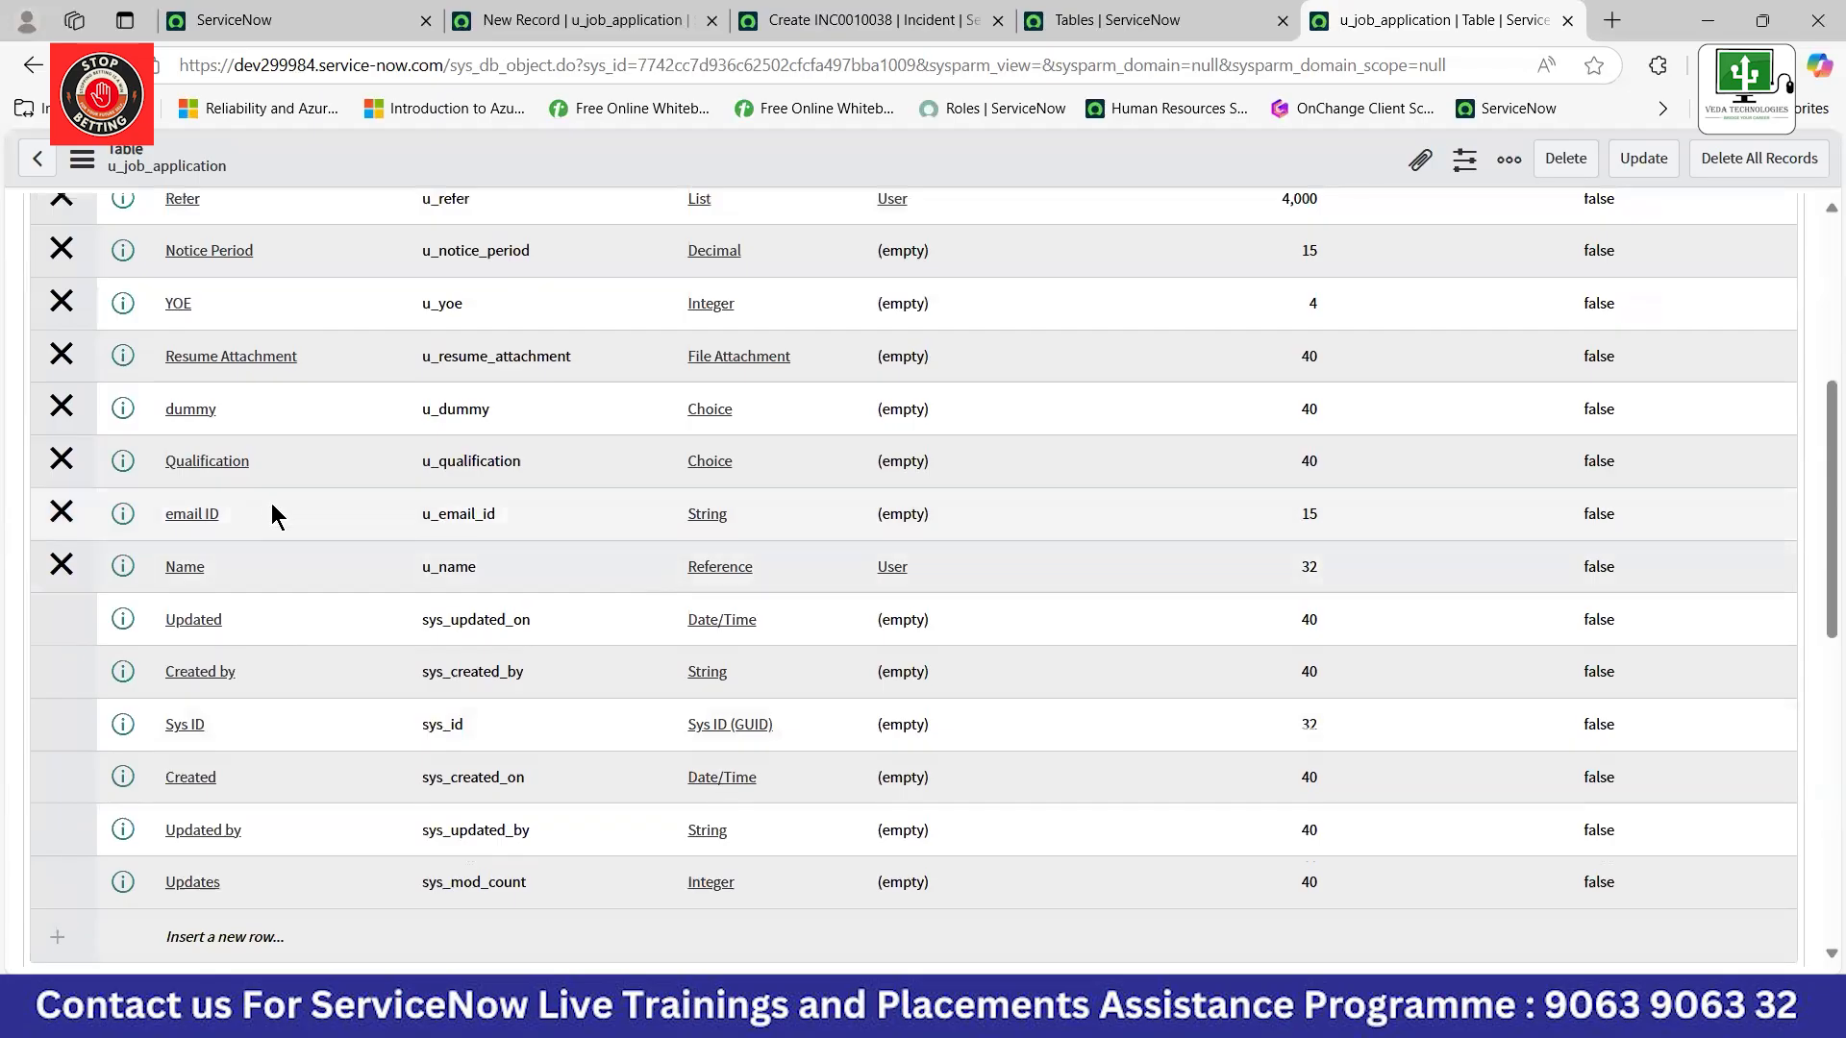
{"action": "scroll", "coordinate": [265, 507], "scroll_direction": "up", "scroll_amount": 1}
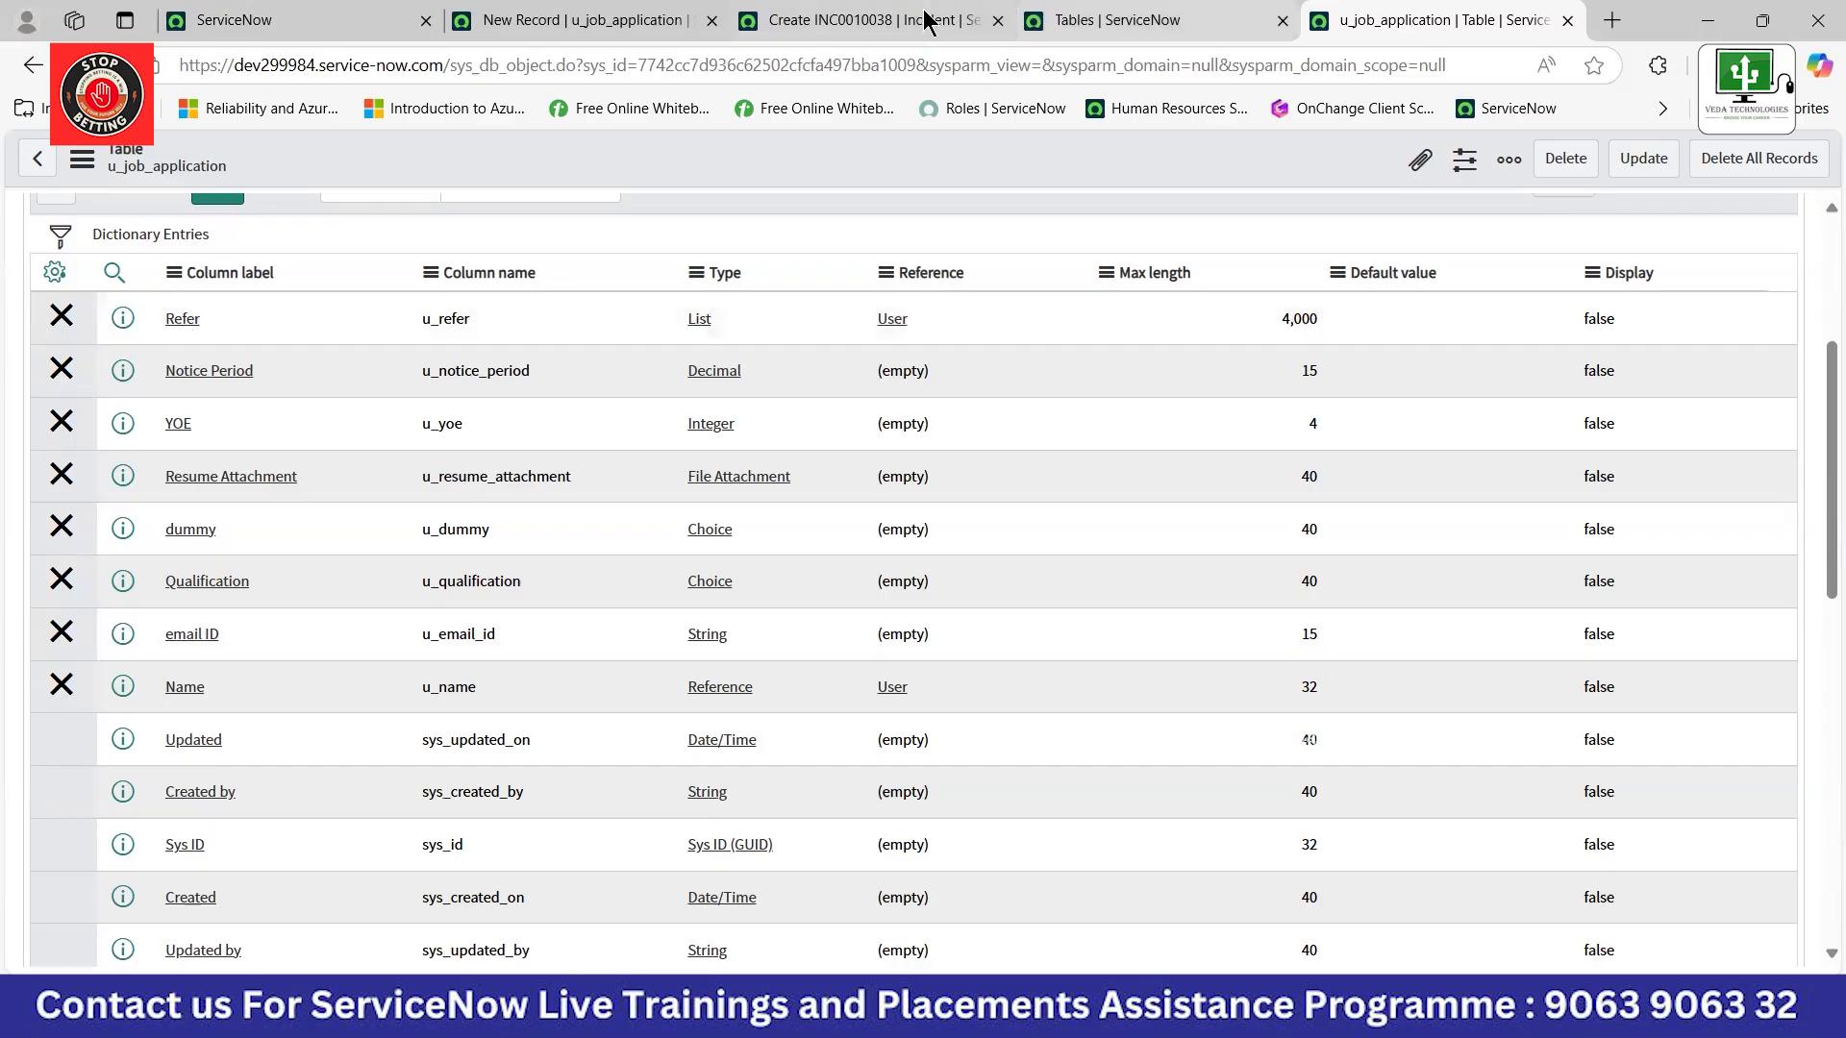
{"action": "left_click", "coordinate": [1163, 19]}
{"action": "left_click", "coordinate": [634, 21]}
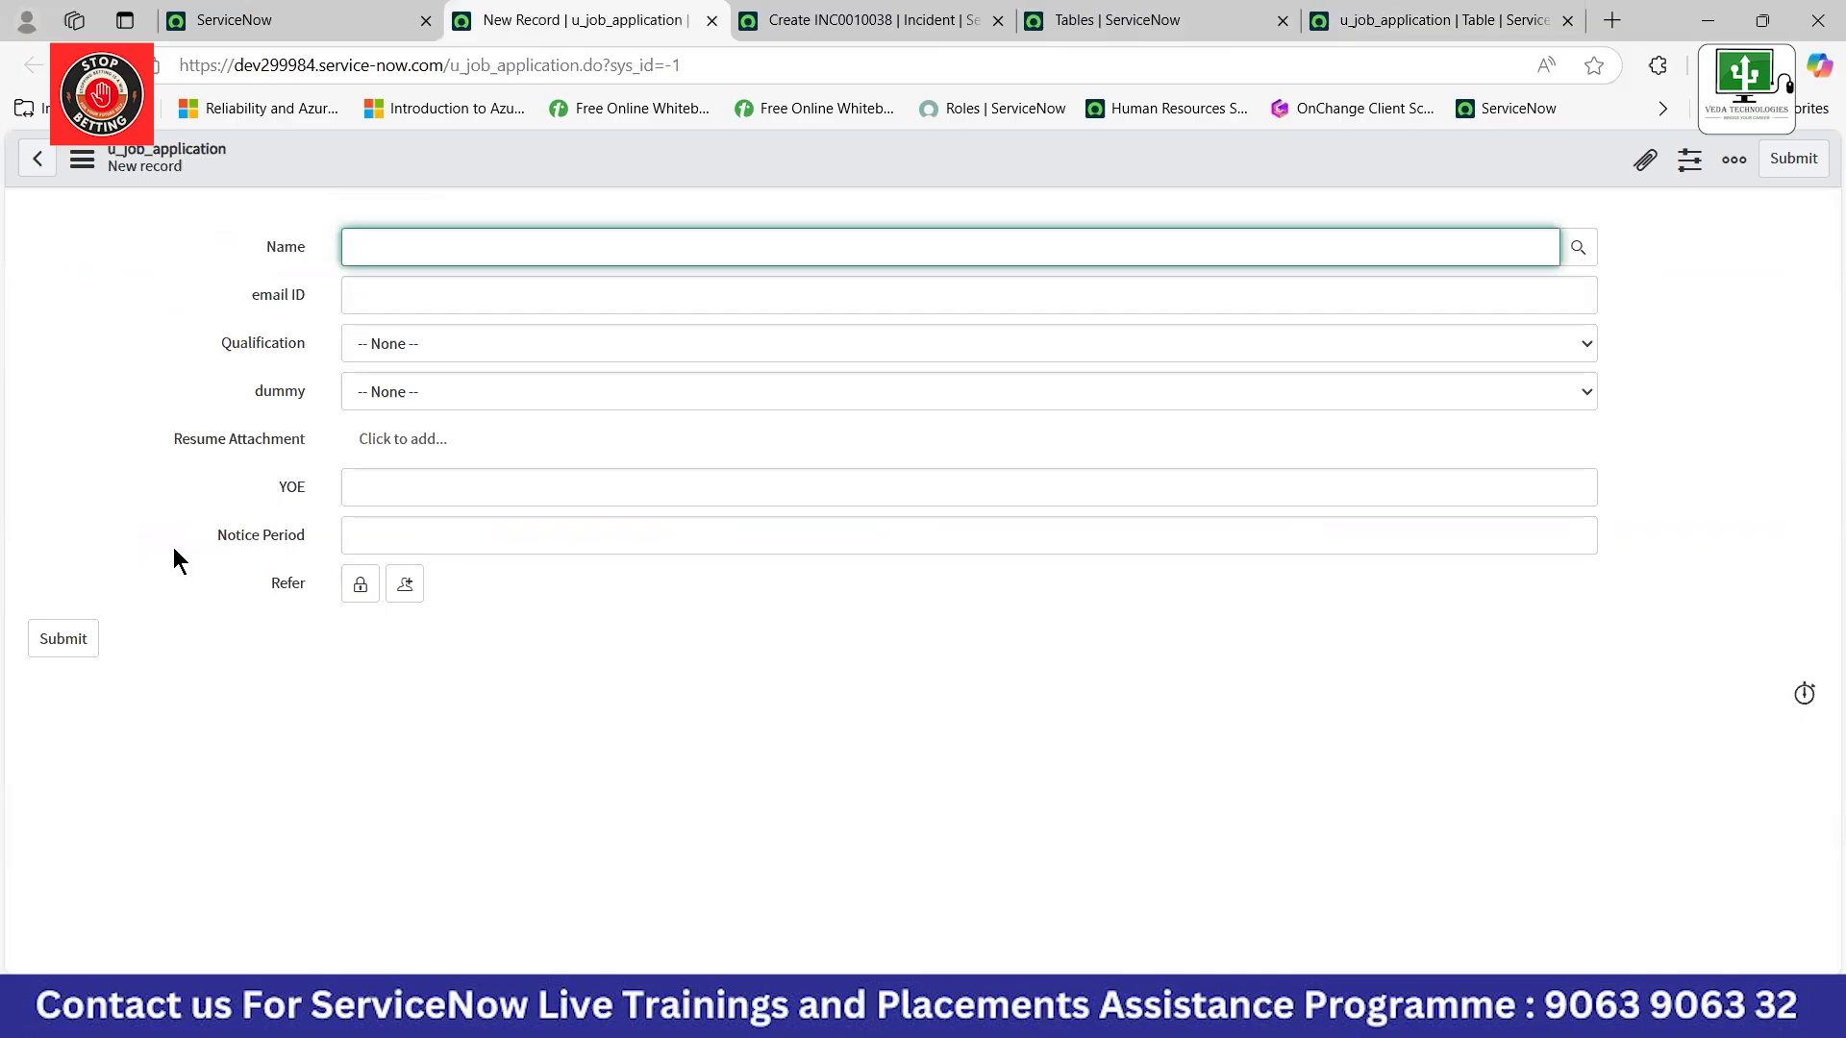
Unlock the Refer field on the new job application and add two users from the Users lookup.
{"action": "left_click", "coordinate": [361, 588]}
{"action": "left_click", "coordinate": [1579, 795]}
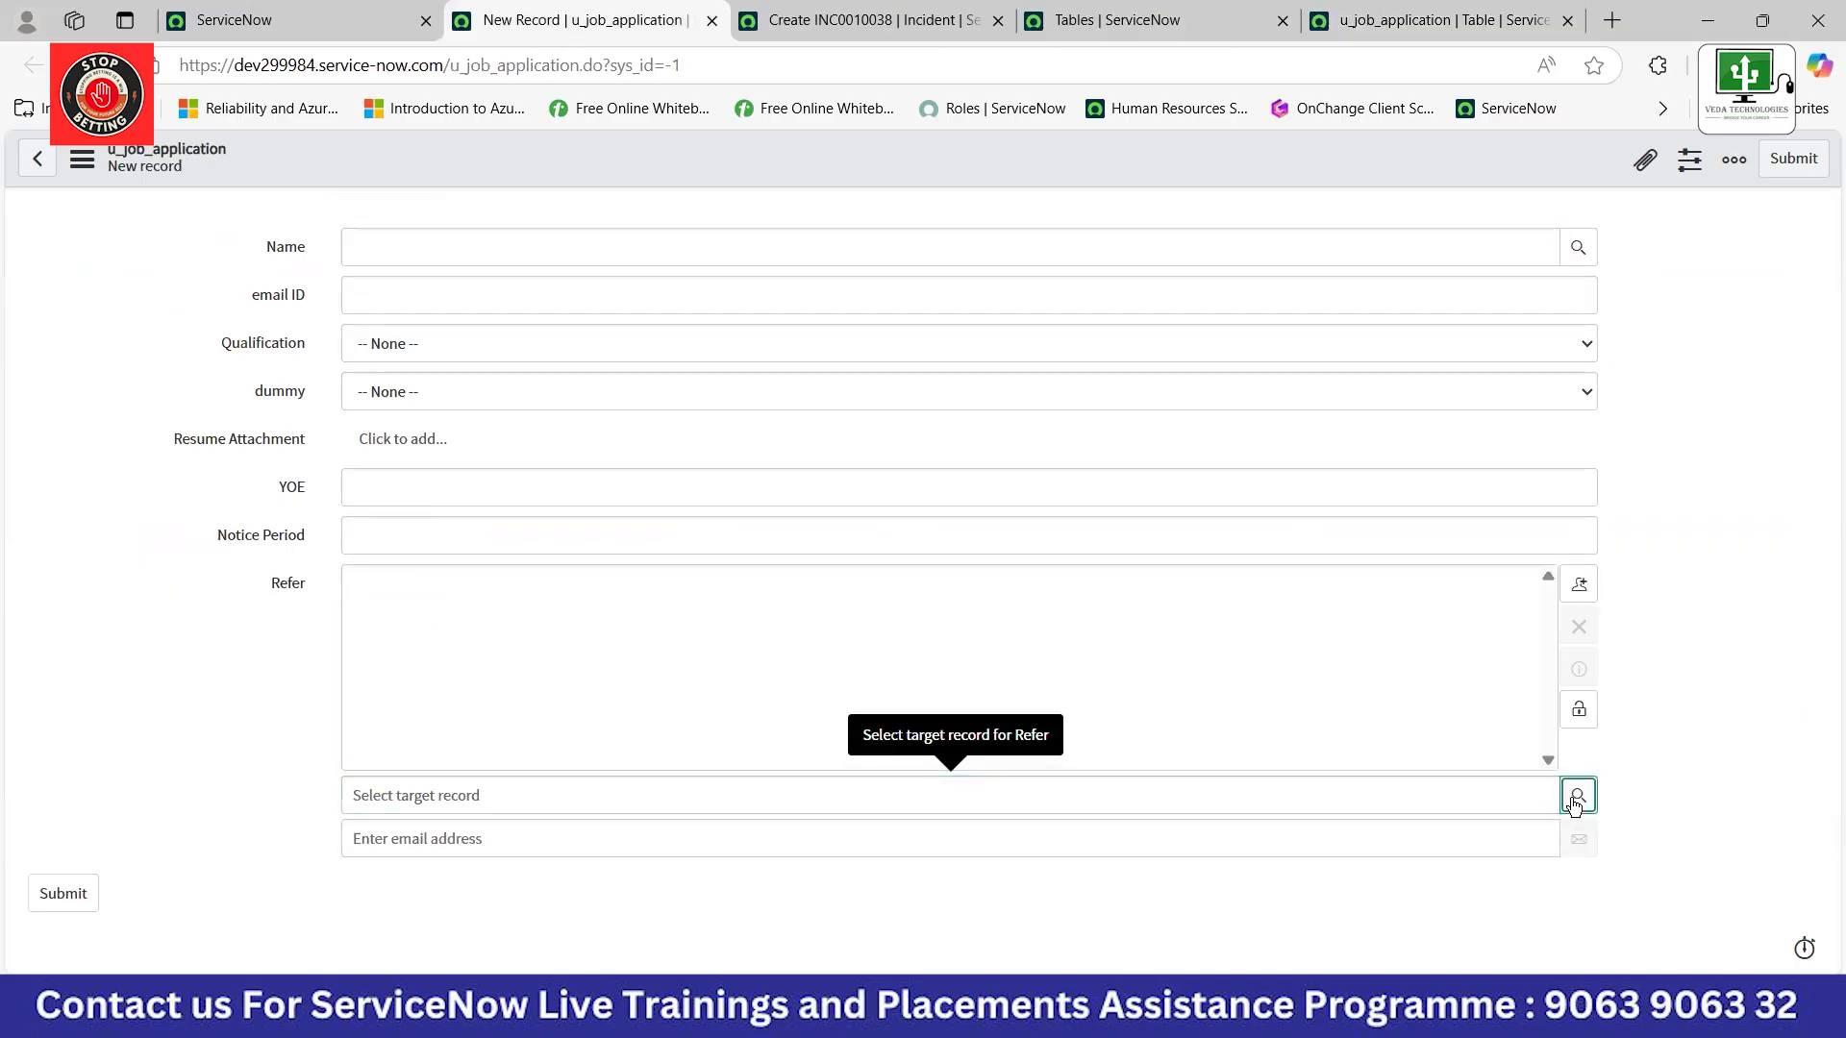
{"action": "left_click", "coordinate": [133, 378]}
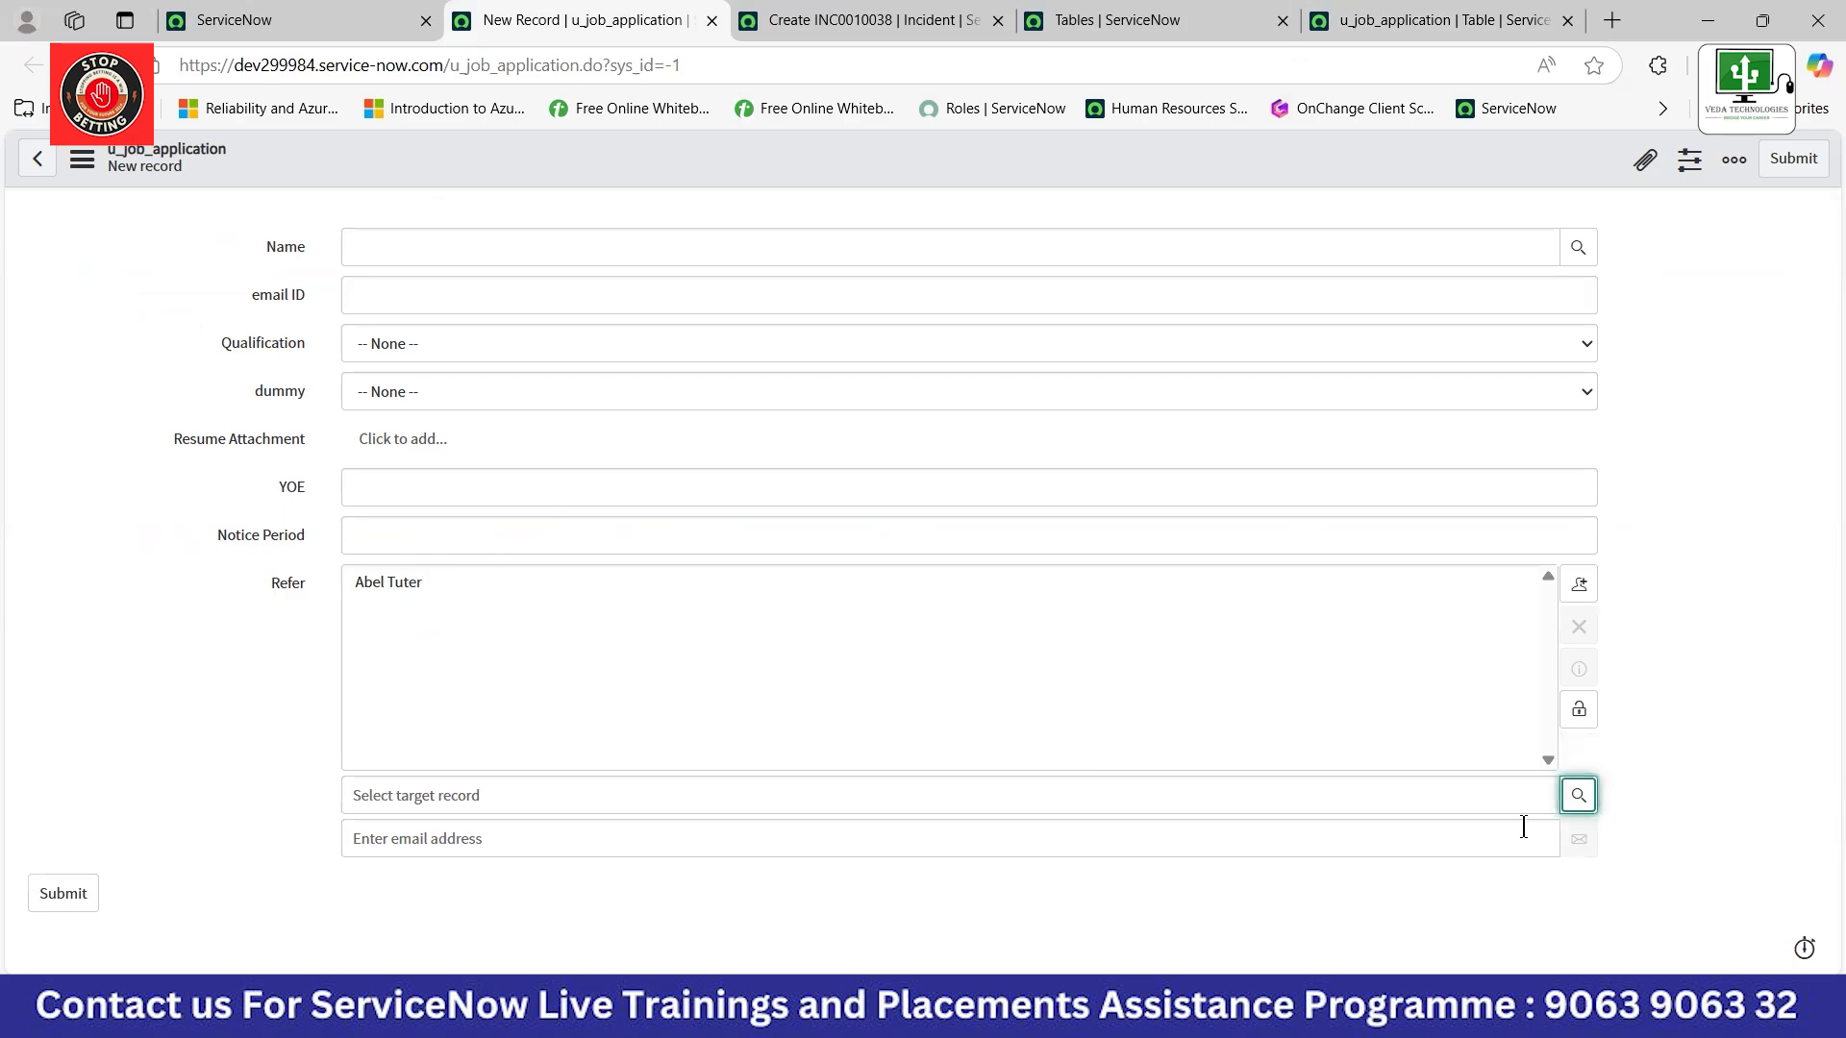
{"action": "left_click", "coordinate": [1578, 795]}
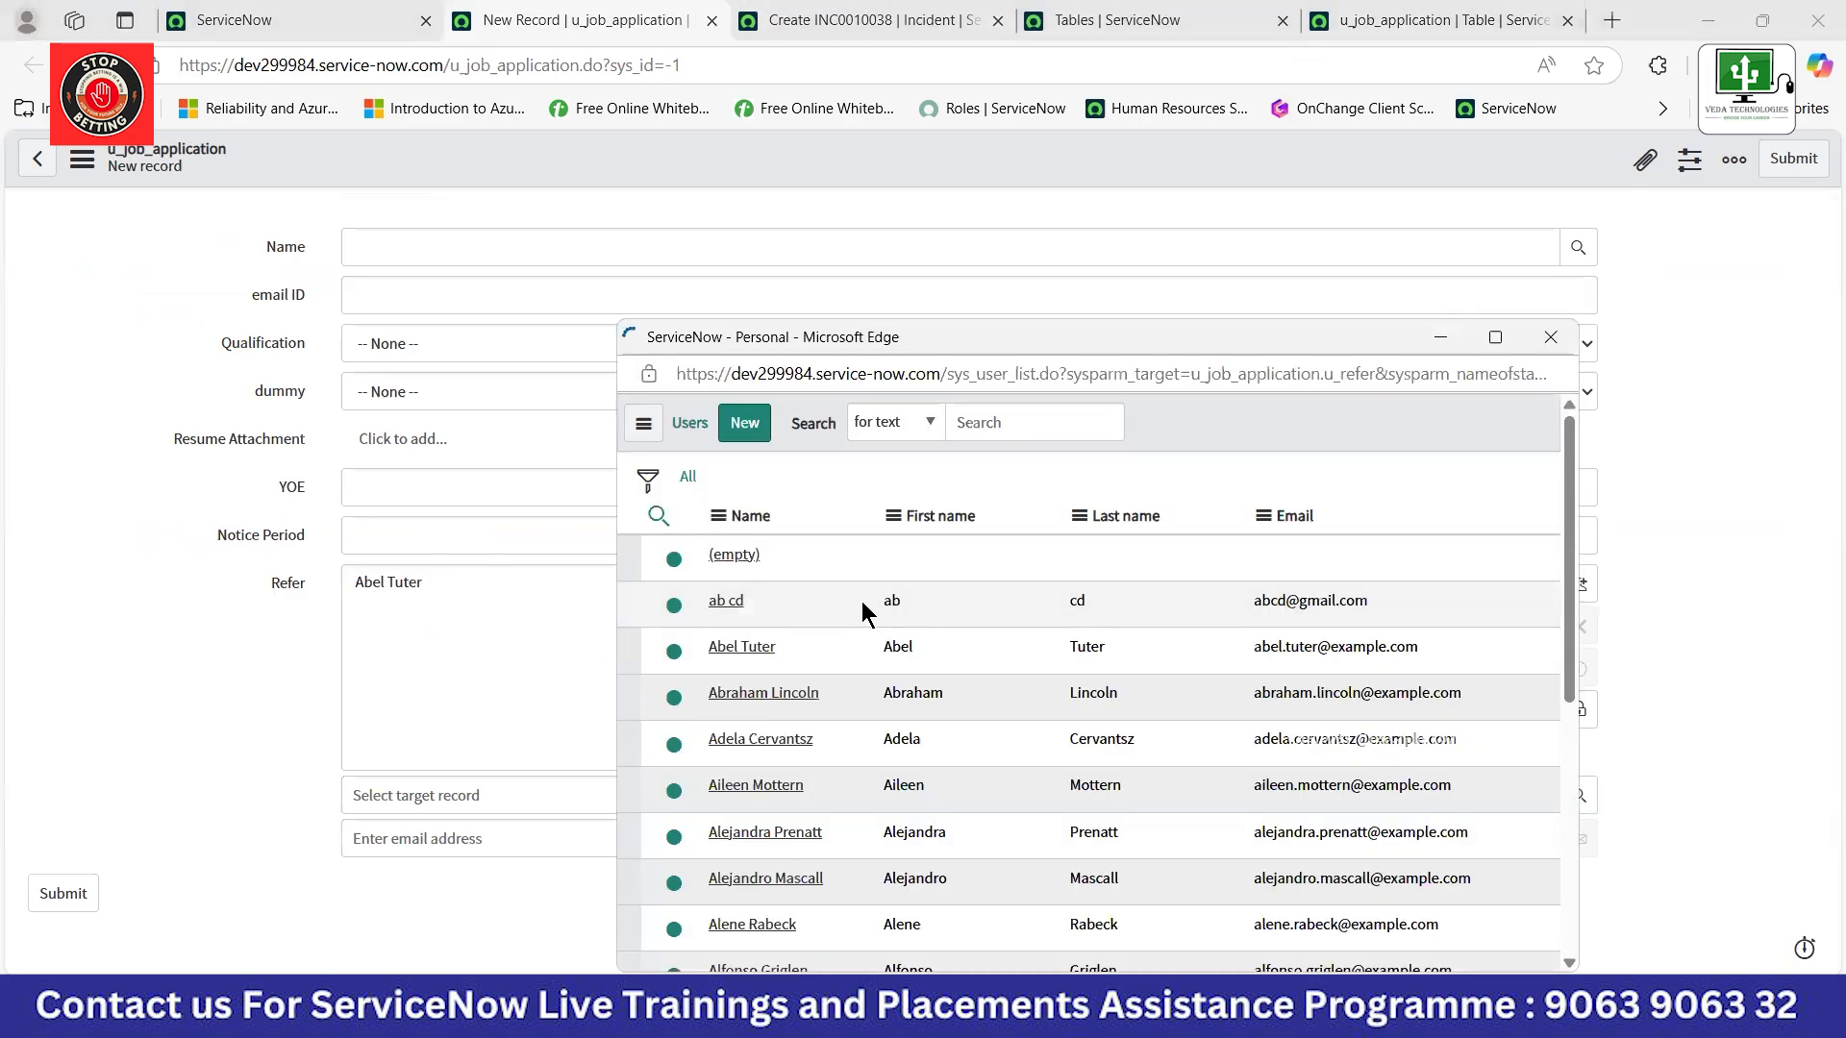
{"action": "left_click", "coordinate": [775, 702]}
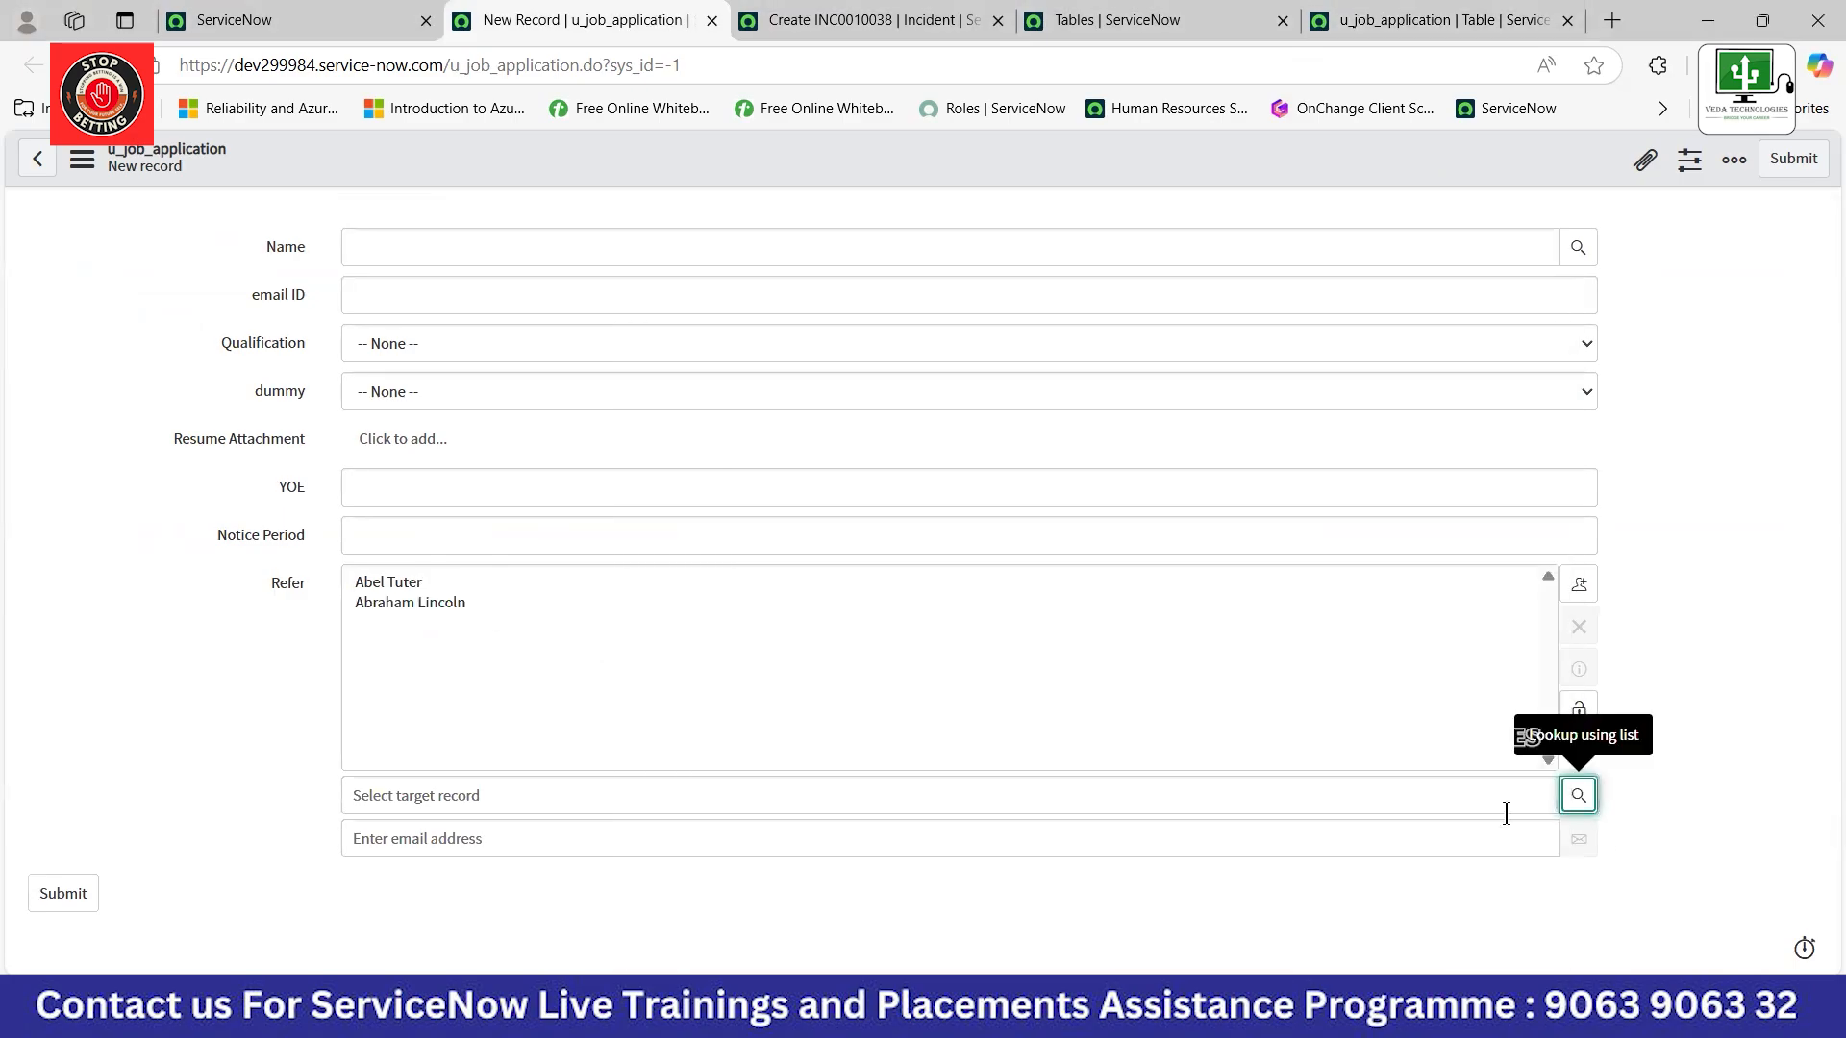
Add two more looked-up users plus the current user to the Refer list and lock the field.
{"action": "left_click", "coordinate": [1578, 795]}
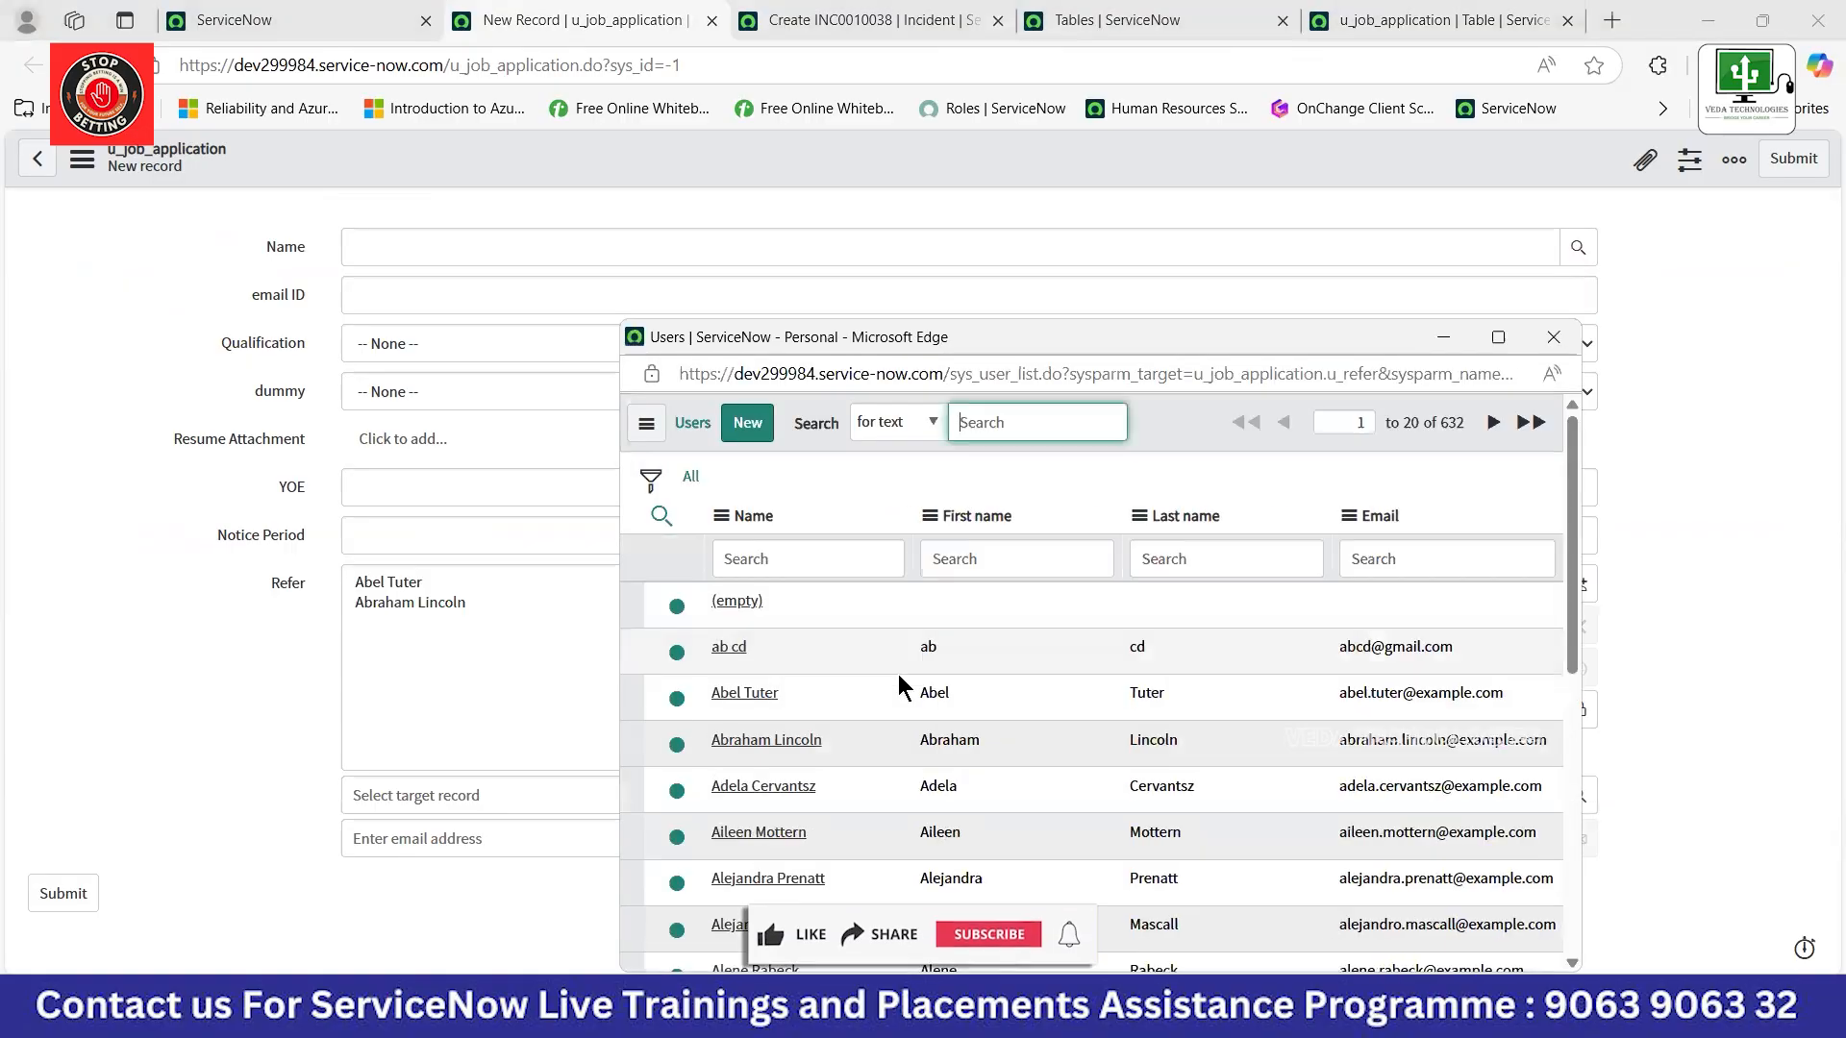
{"action": "left_click", "coordinate": [747, 834]}
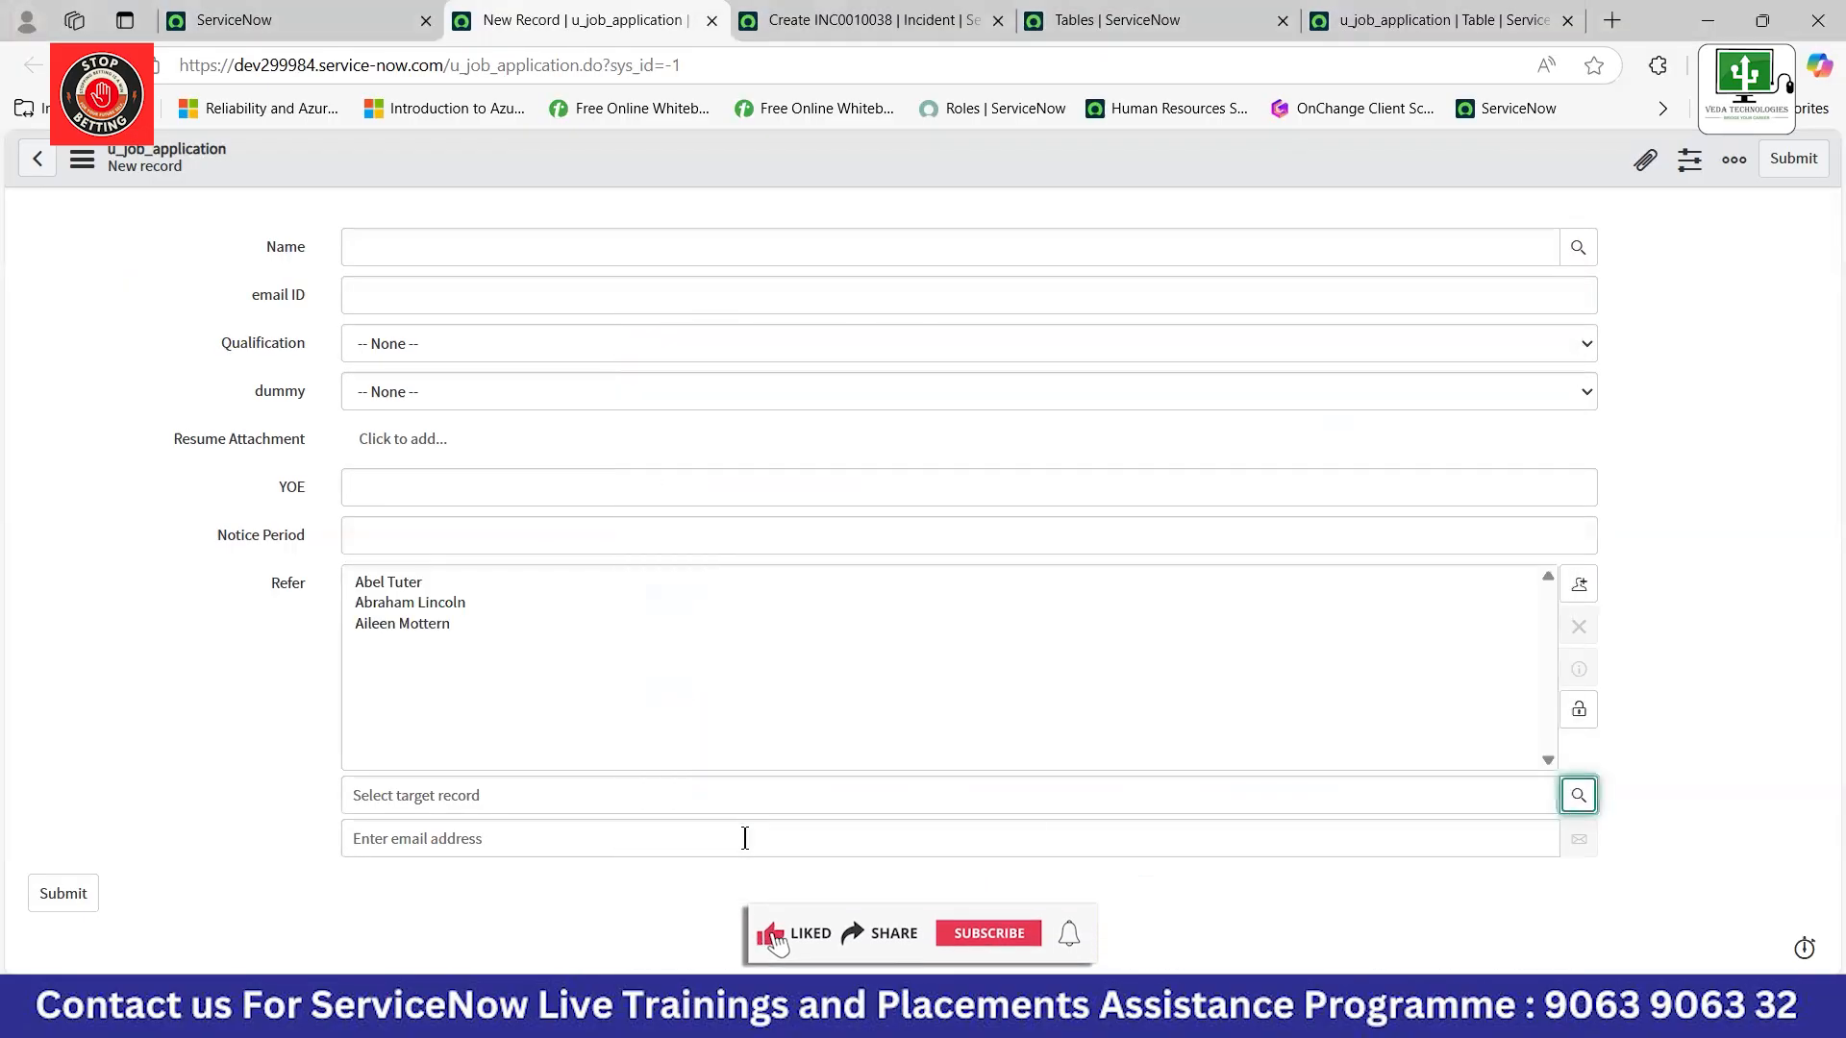
{"action": "left_click", "coordinate": [1578, 795]}
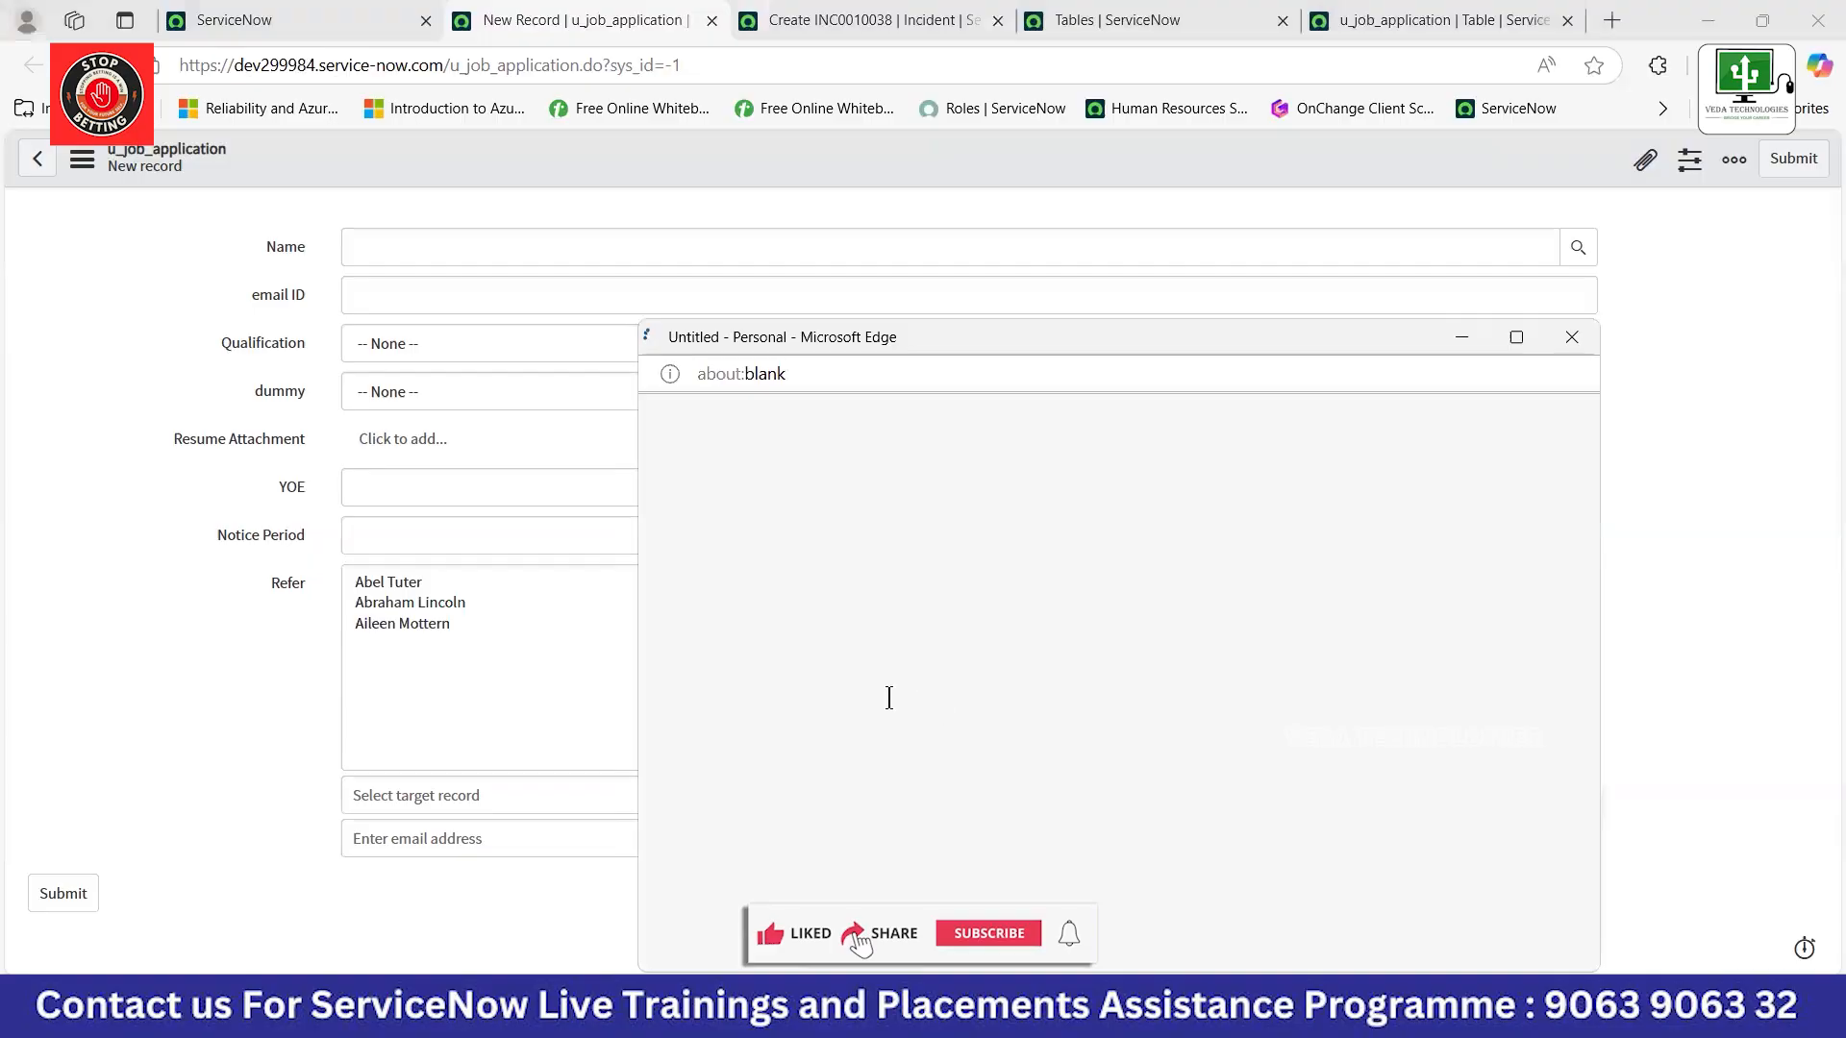
{"action": "scroll", "coordinate": [790, 846], "scroll_direction": "down", "scroll_amount": 4}
{"action": "left_click", "coordinate": [761, 798]}
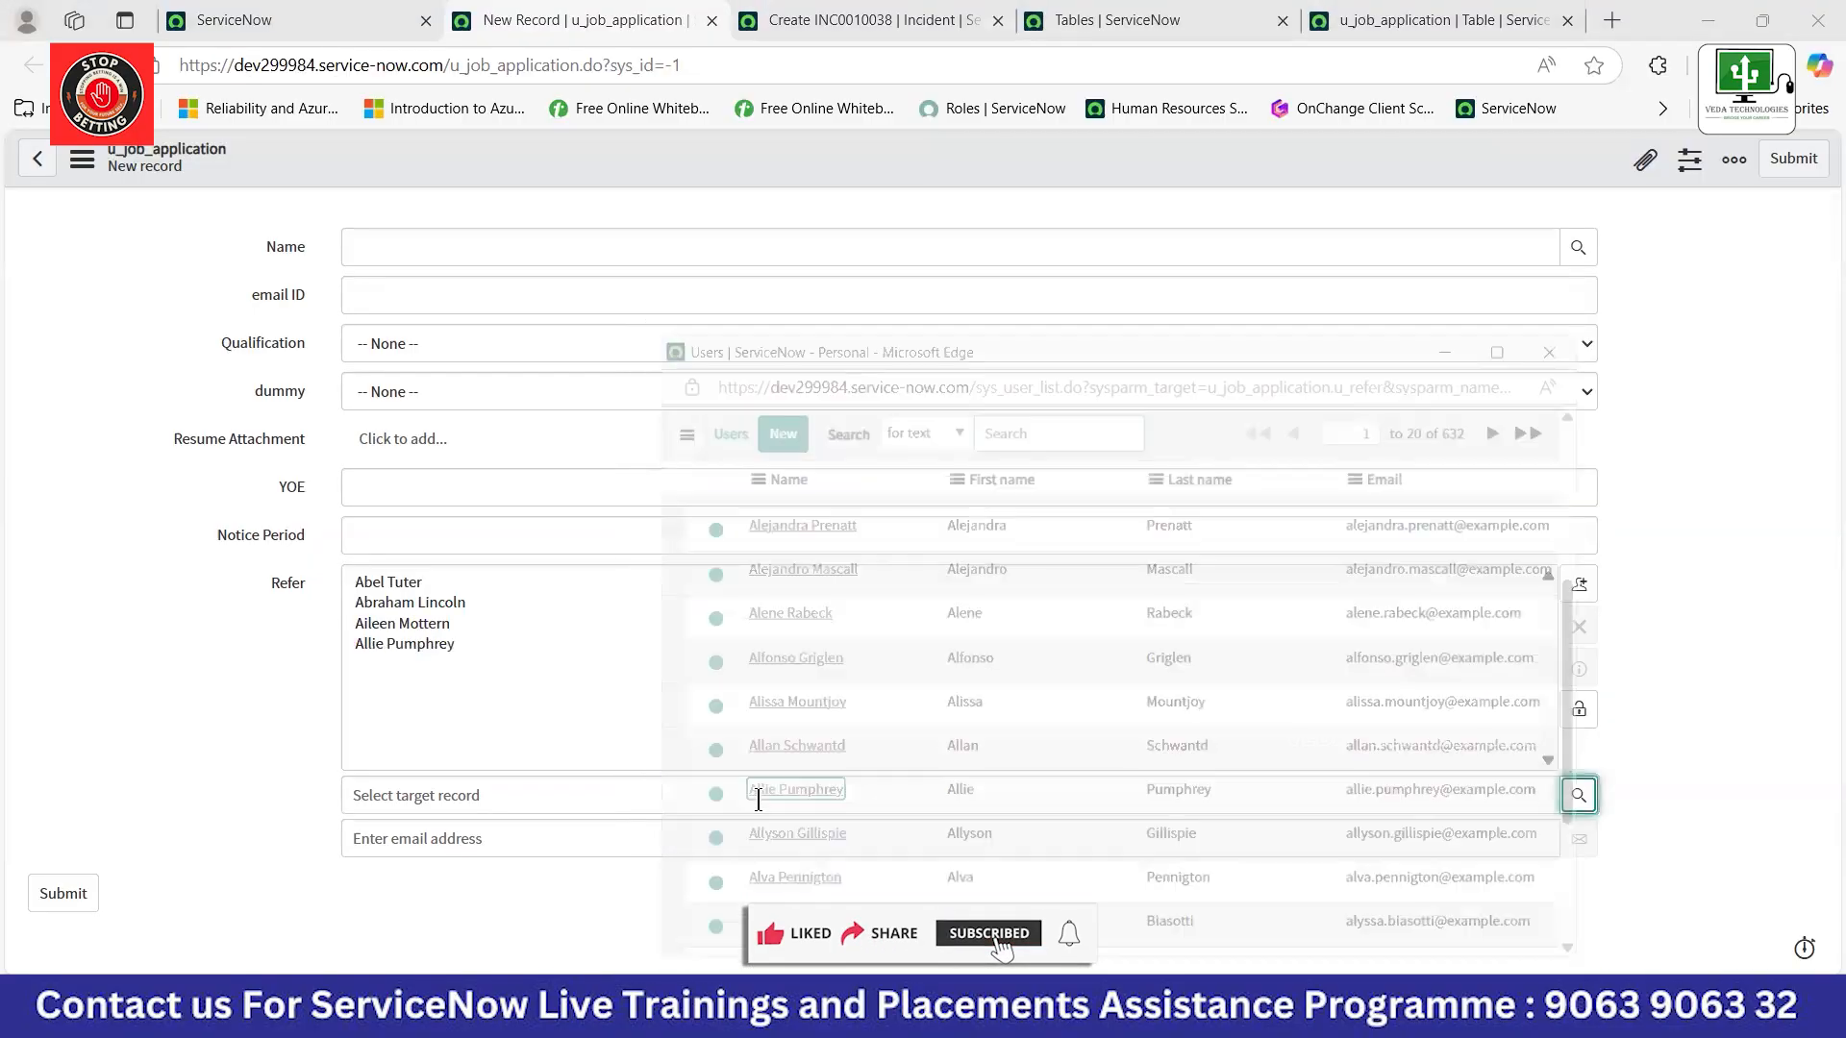
{"action": "left_click", "coordinate": [1579, 584]}
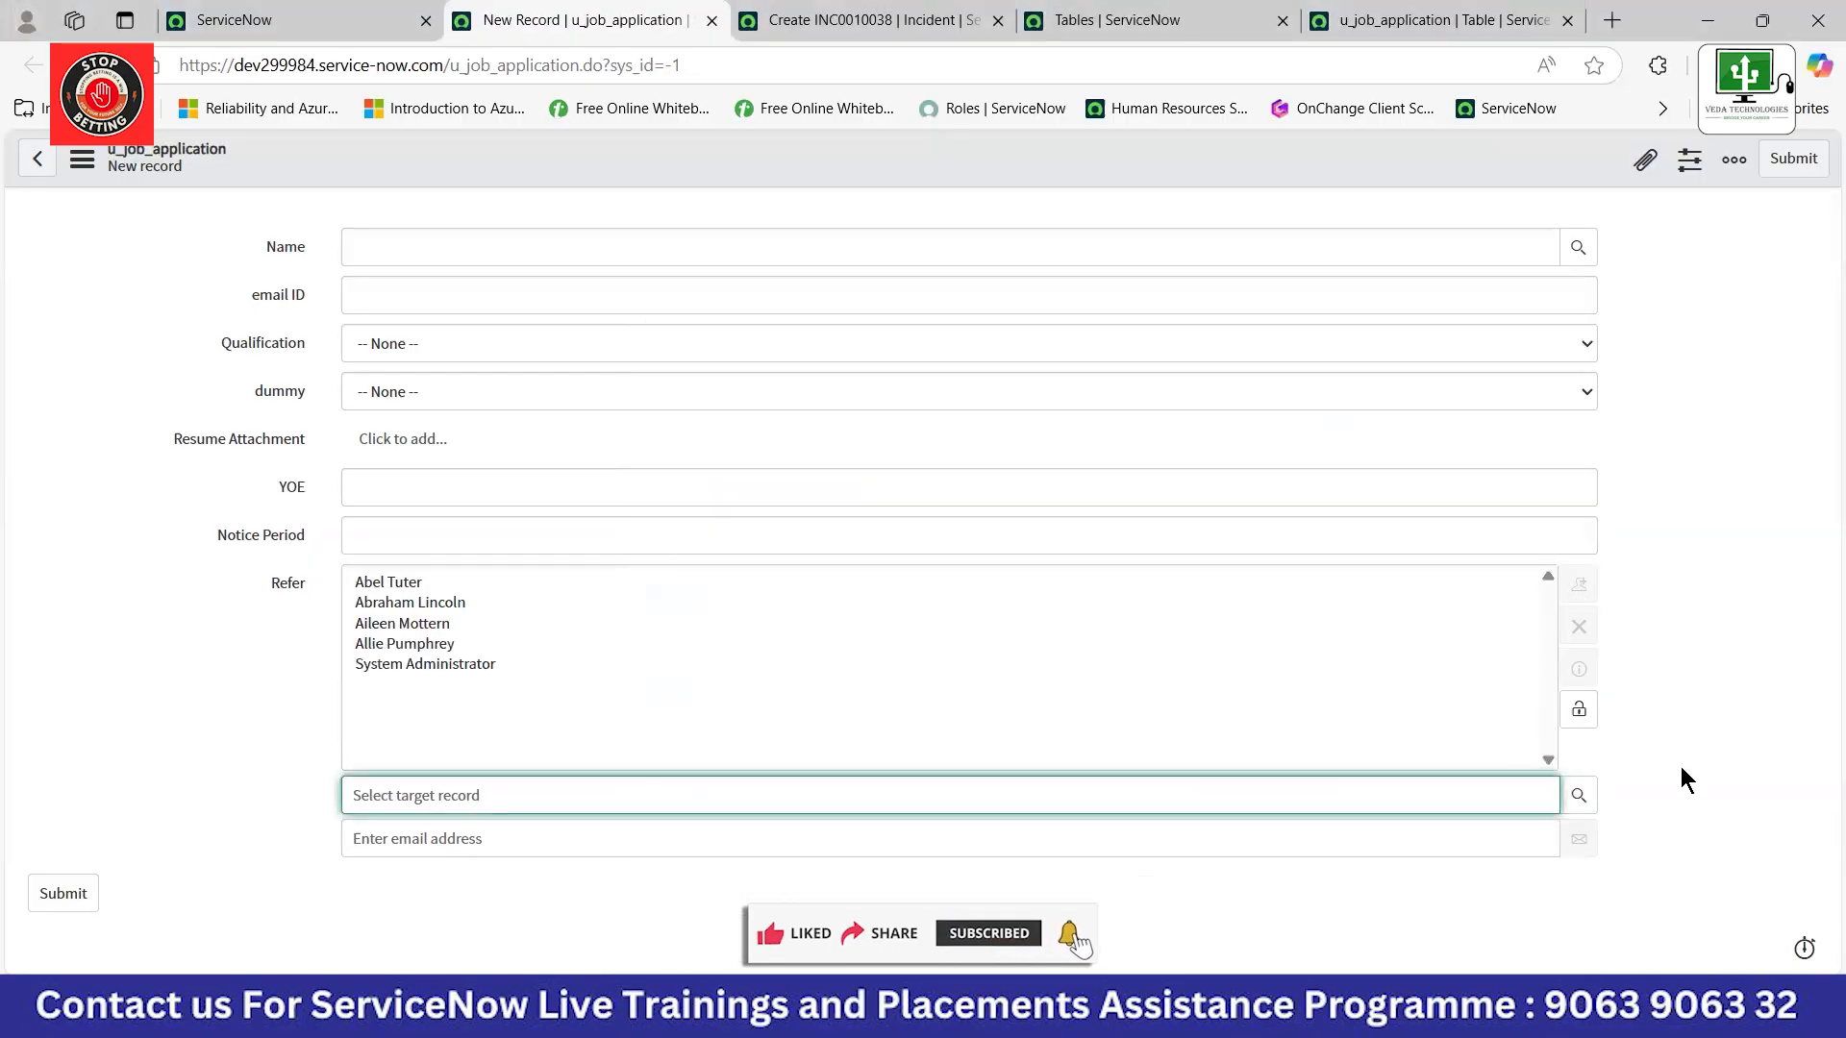
{"action": "left_click", "coordinate": [1579, 708]}
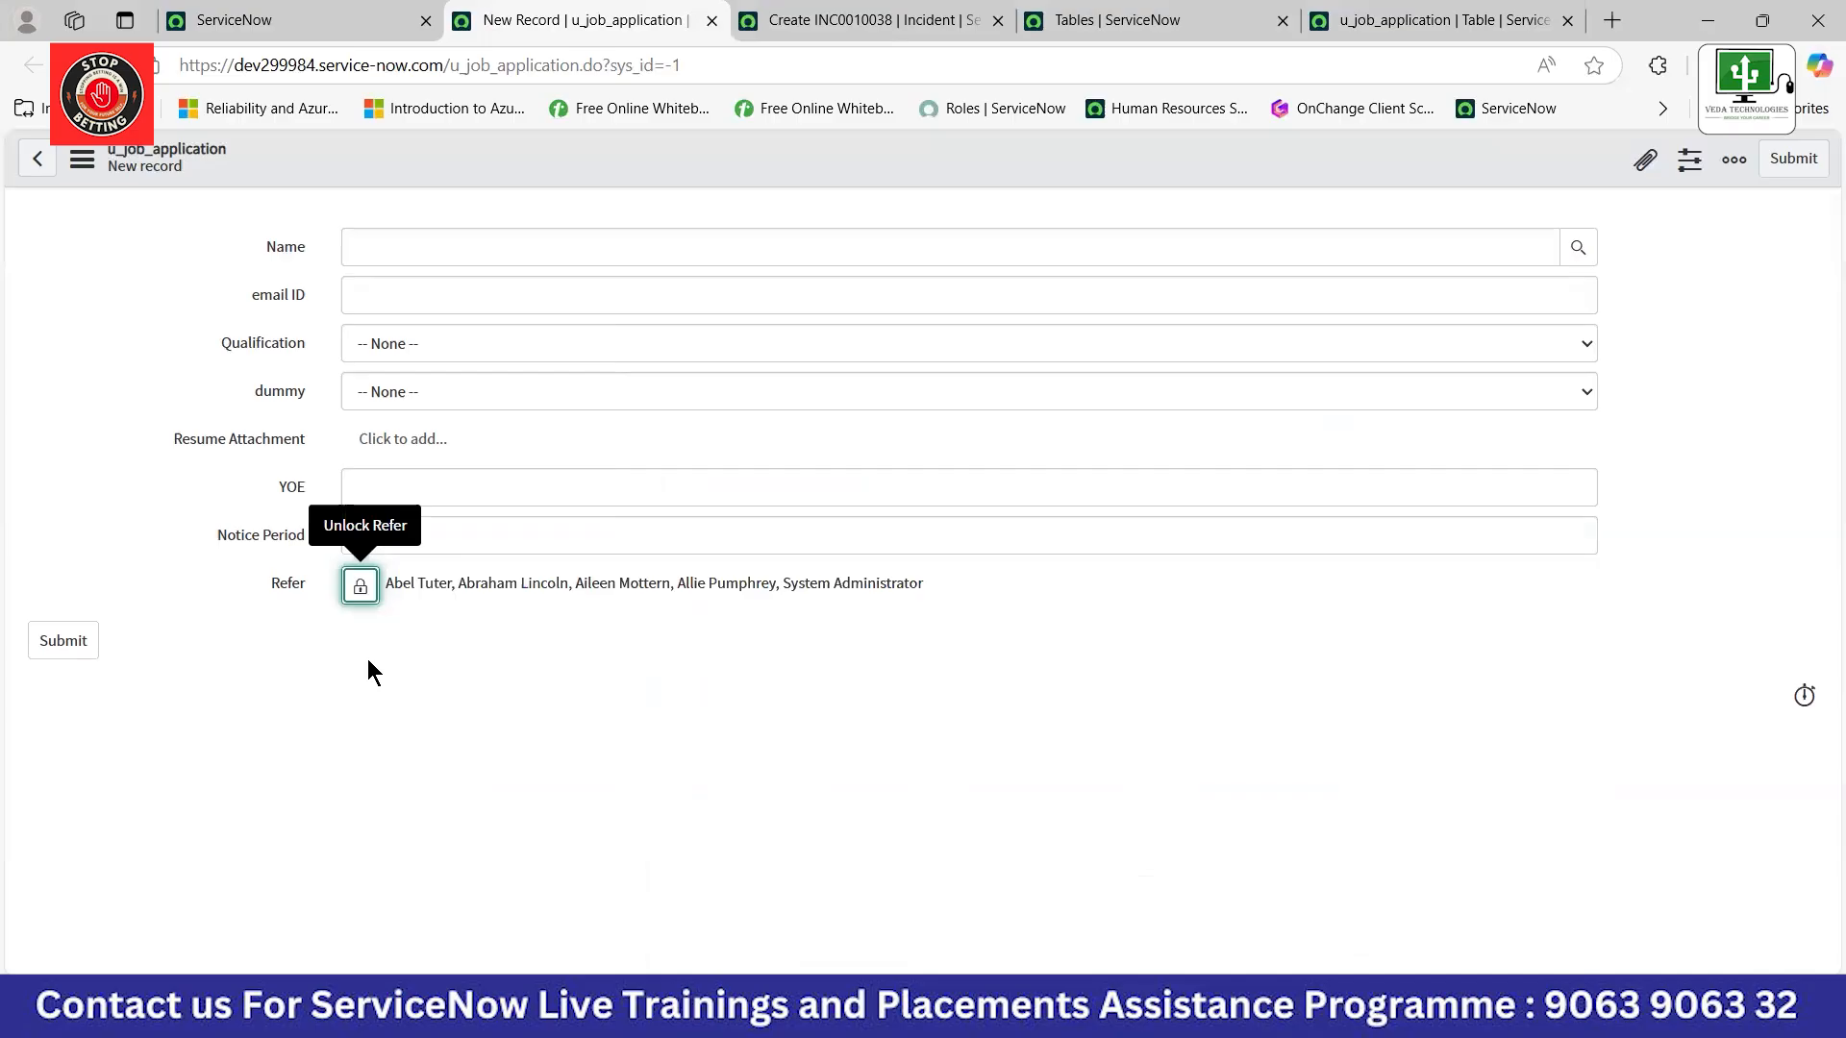
Highlight the comma-separated entries in the locked Refer field to examine its multiple values.
{"action": "left_click_drag", "start_coordinate": [393, 583], "coordinate": [931, 580]}
{"action": "left_click", "coordinate": [721, 637]}
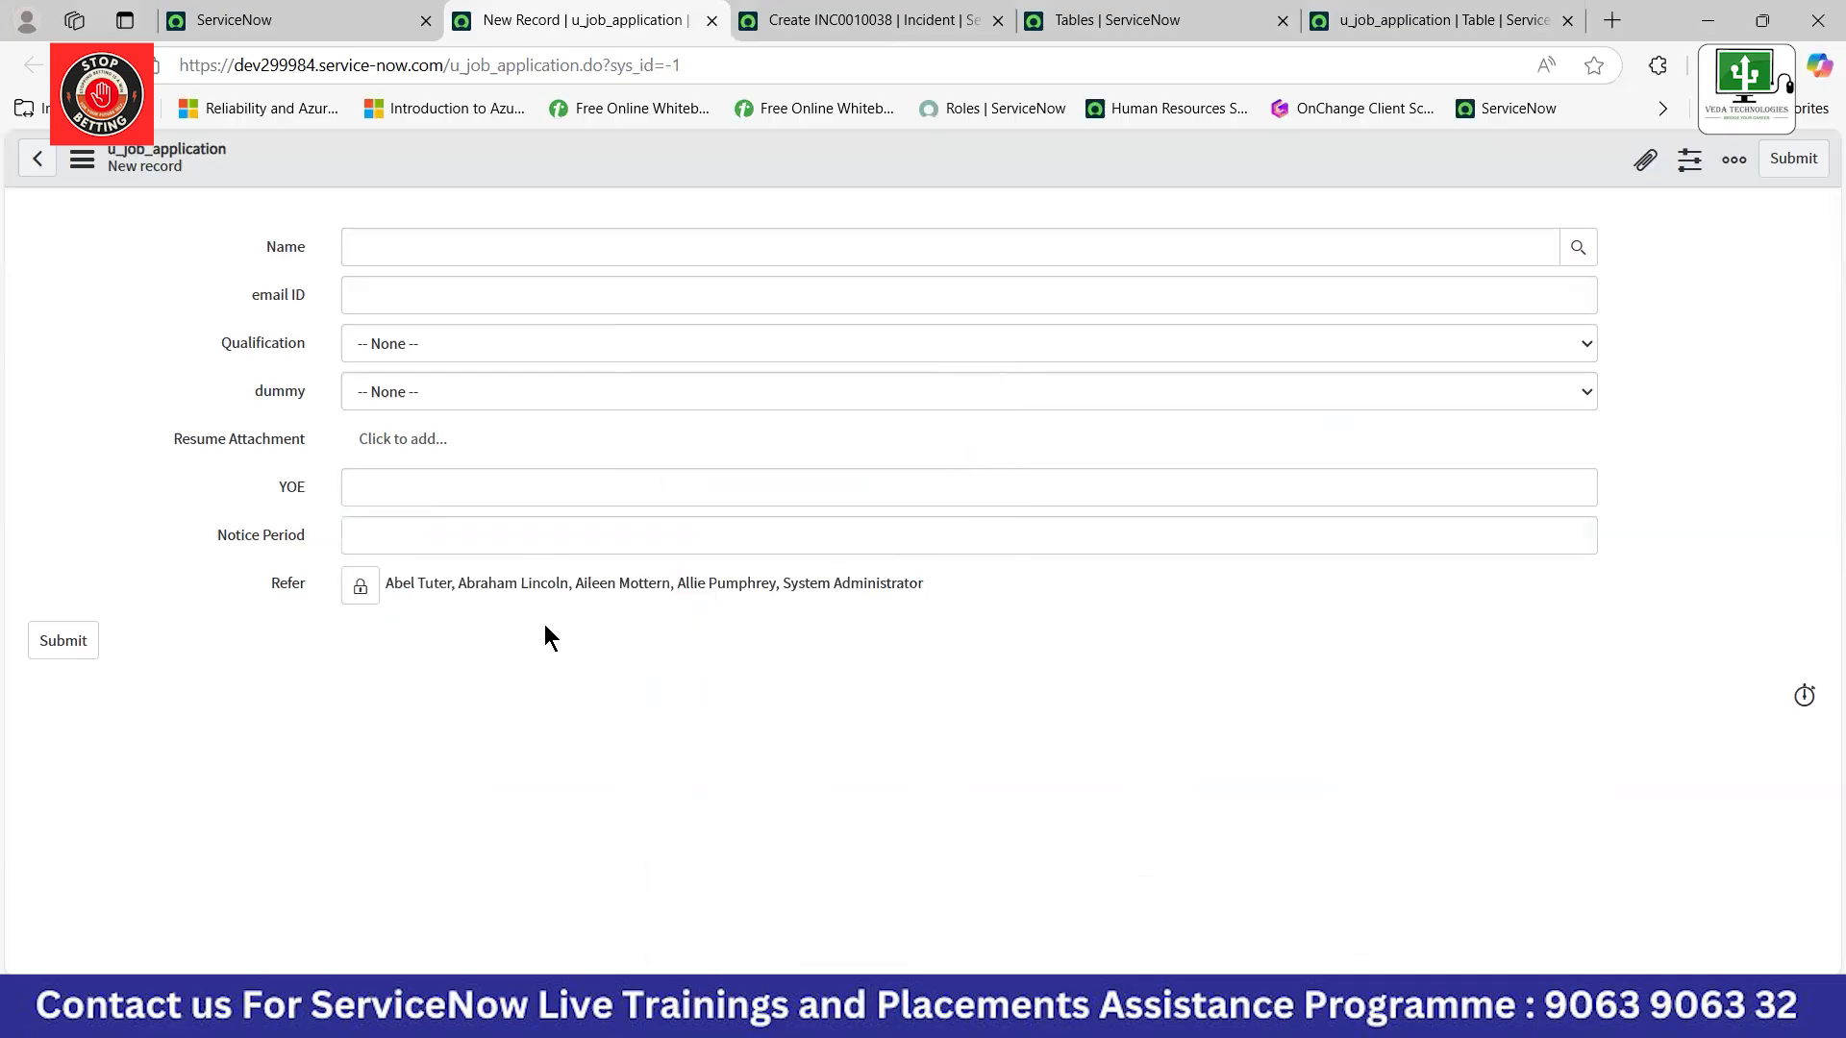
{"action": "left_click_drag", "start_coordinate": [384, 583], "coordinate": [1111, 585]}
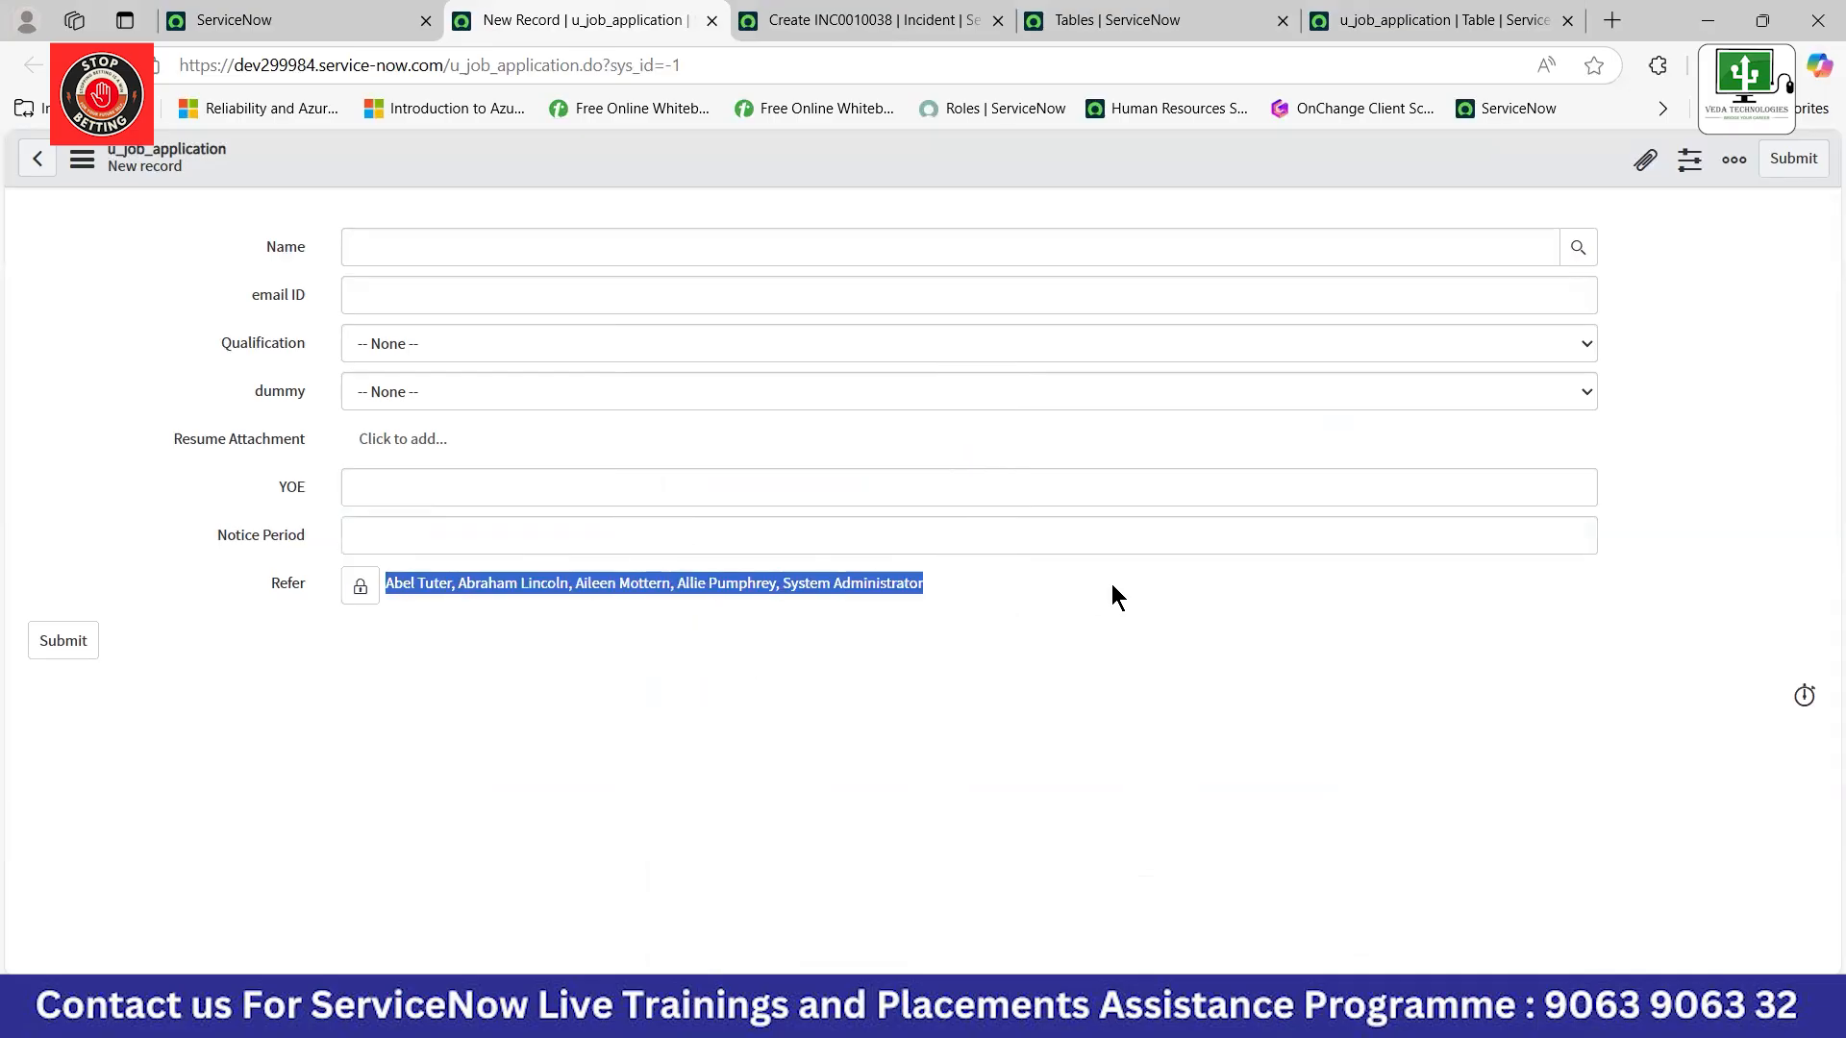
{"action": "left_click", "coordinate": [592, 598]}
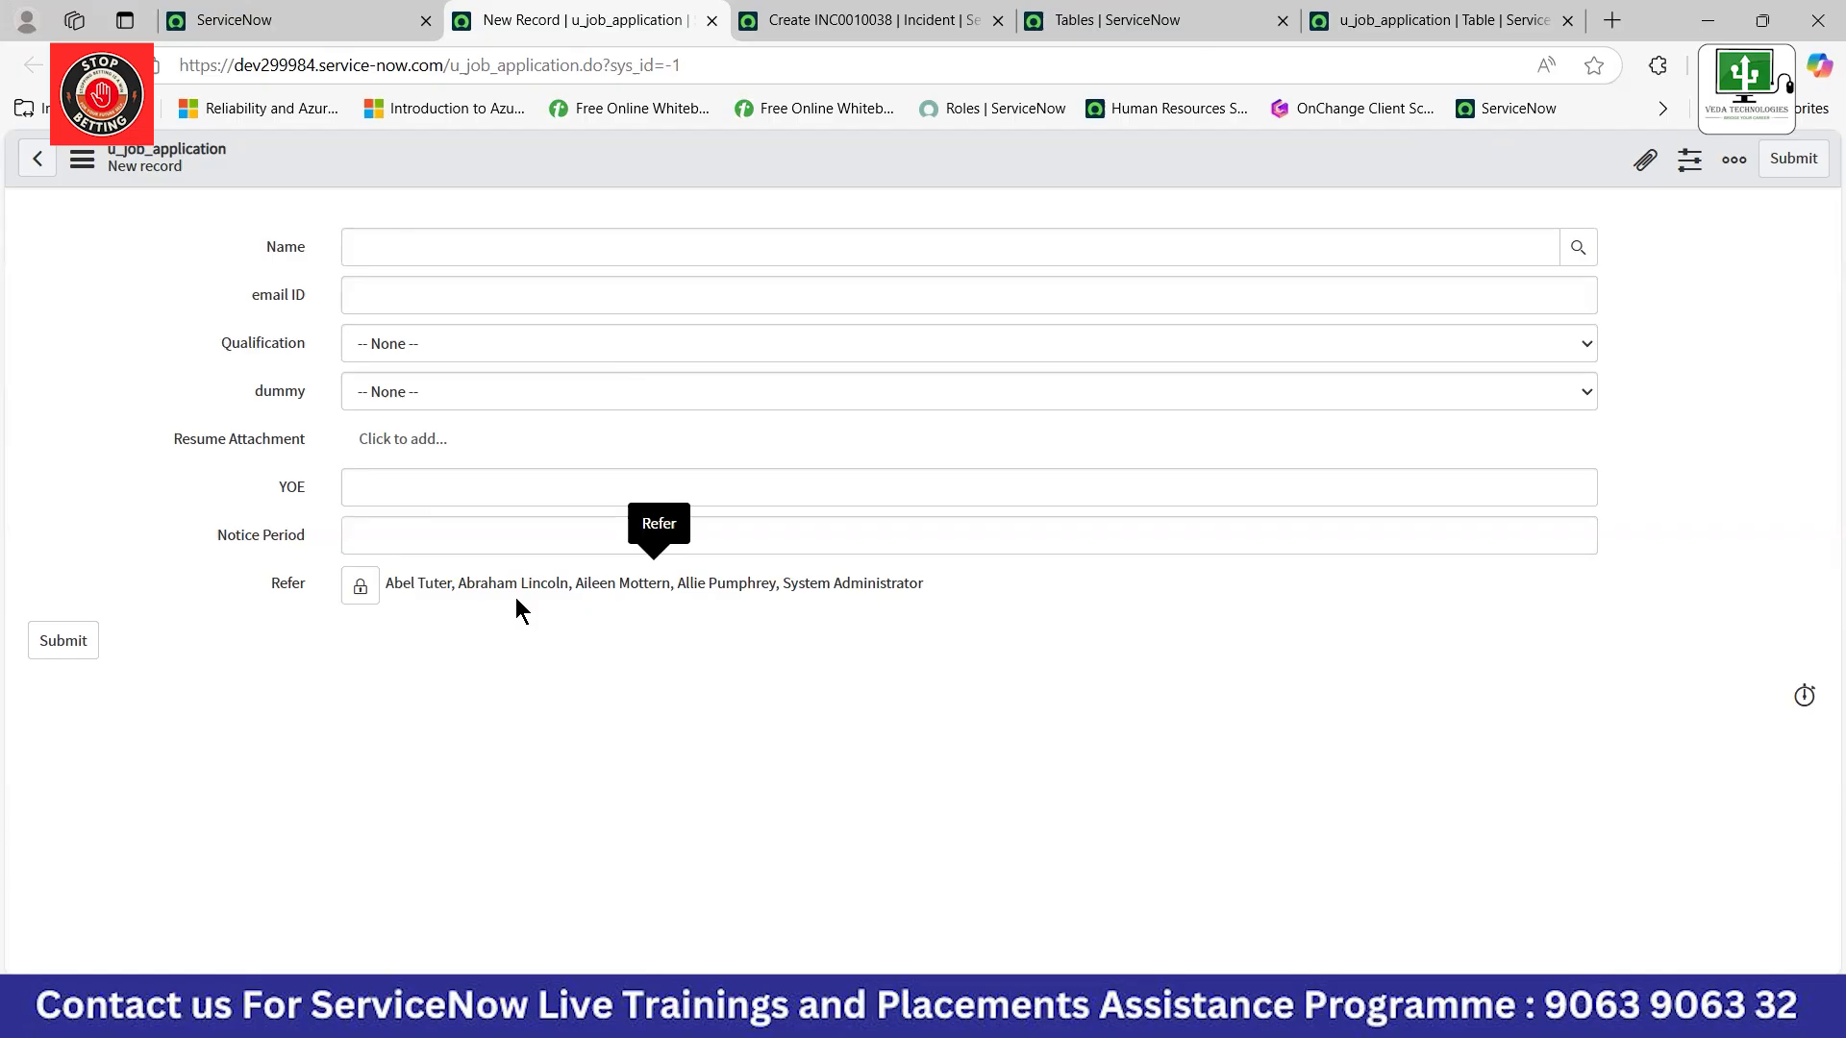
Reload the new job application form, discarding the unsaved entries, and unlock the Refer field.
{"action": "key", "text": "F5"}
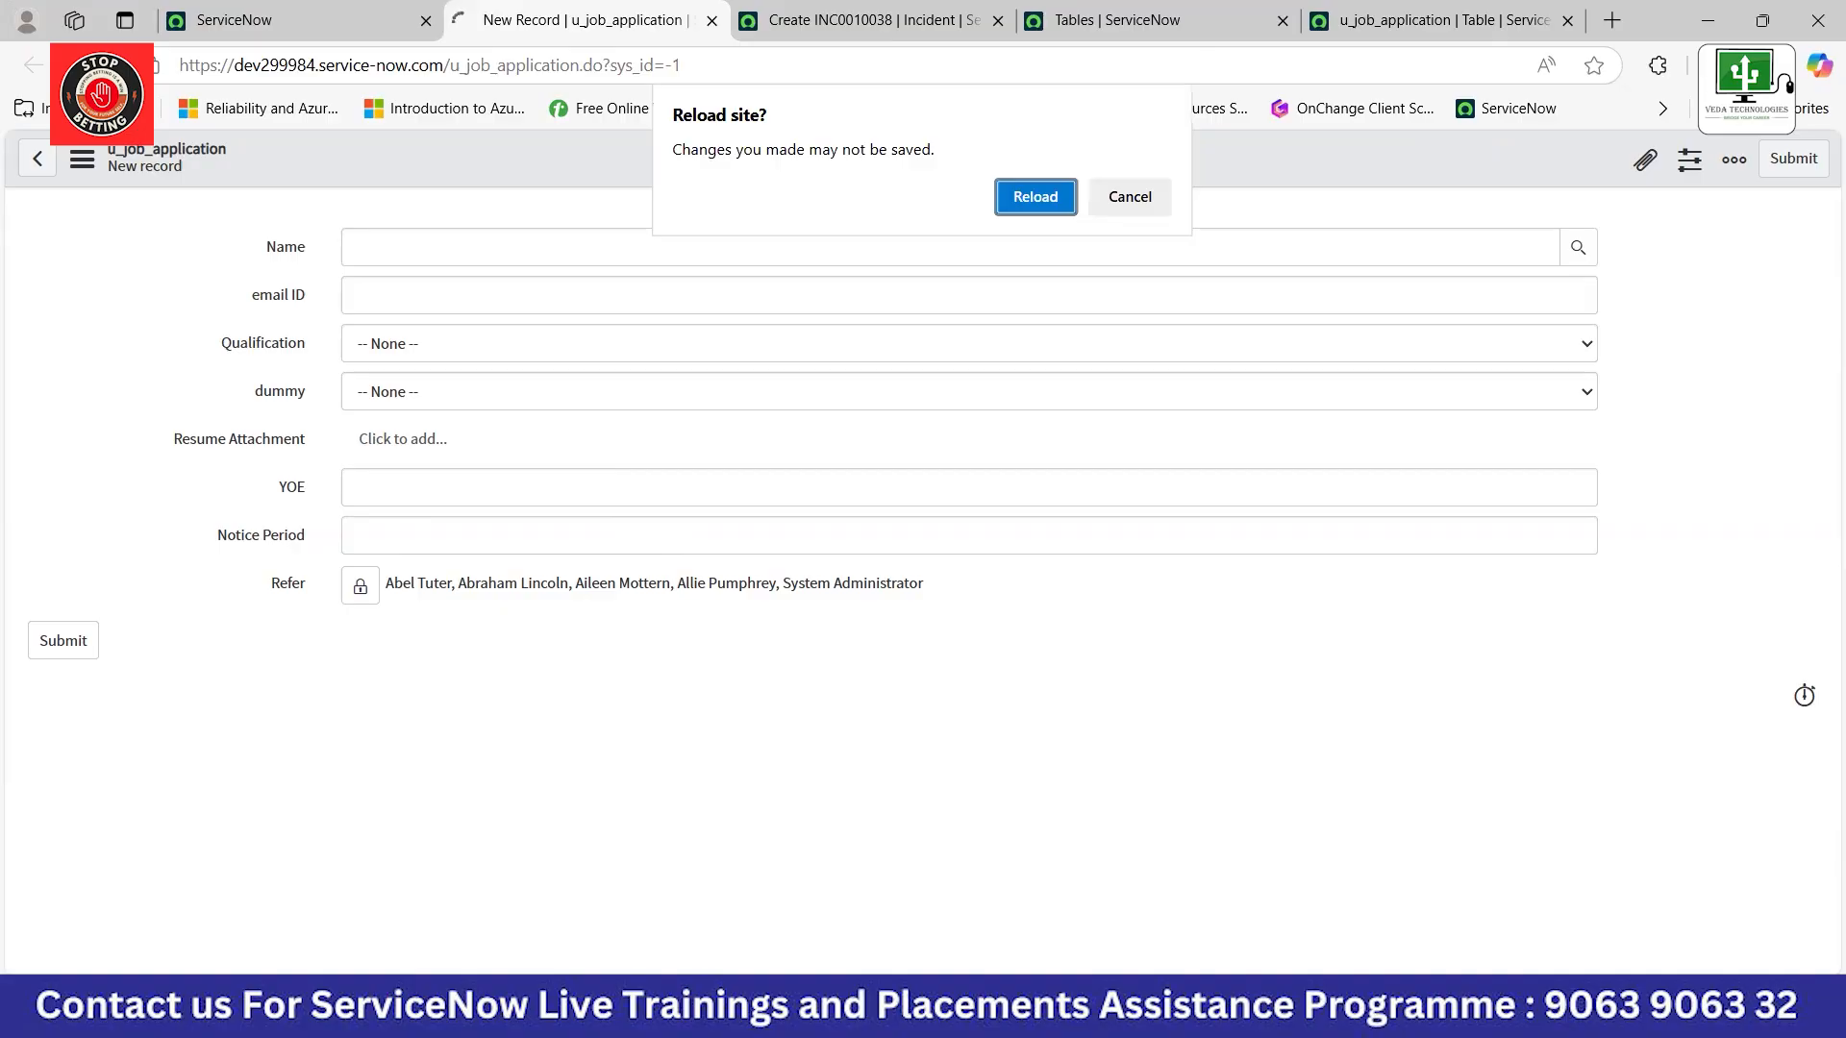
{"action": "key", "text": "Return"}
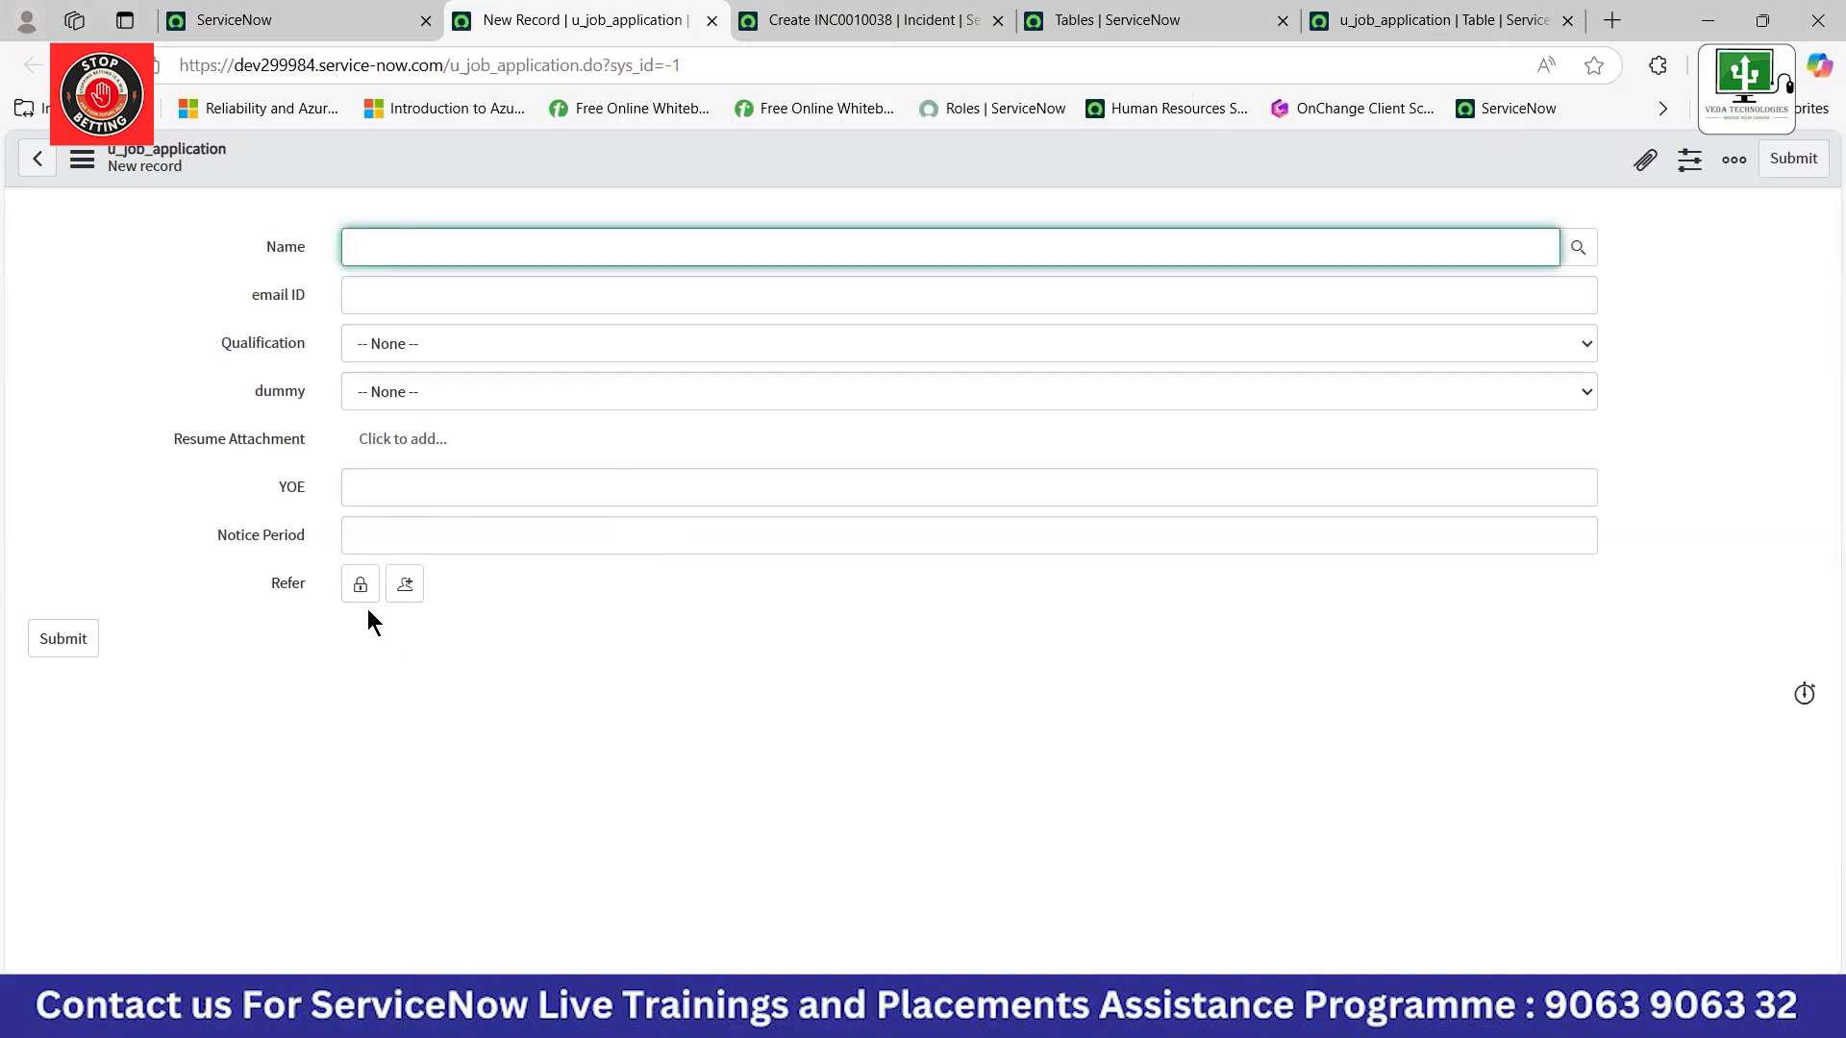
{"action": "left_click", "coordinate": [363, 588]}
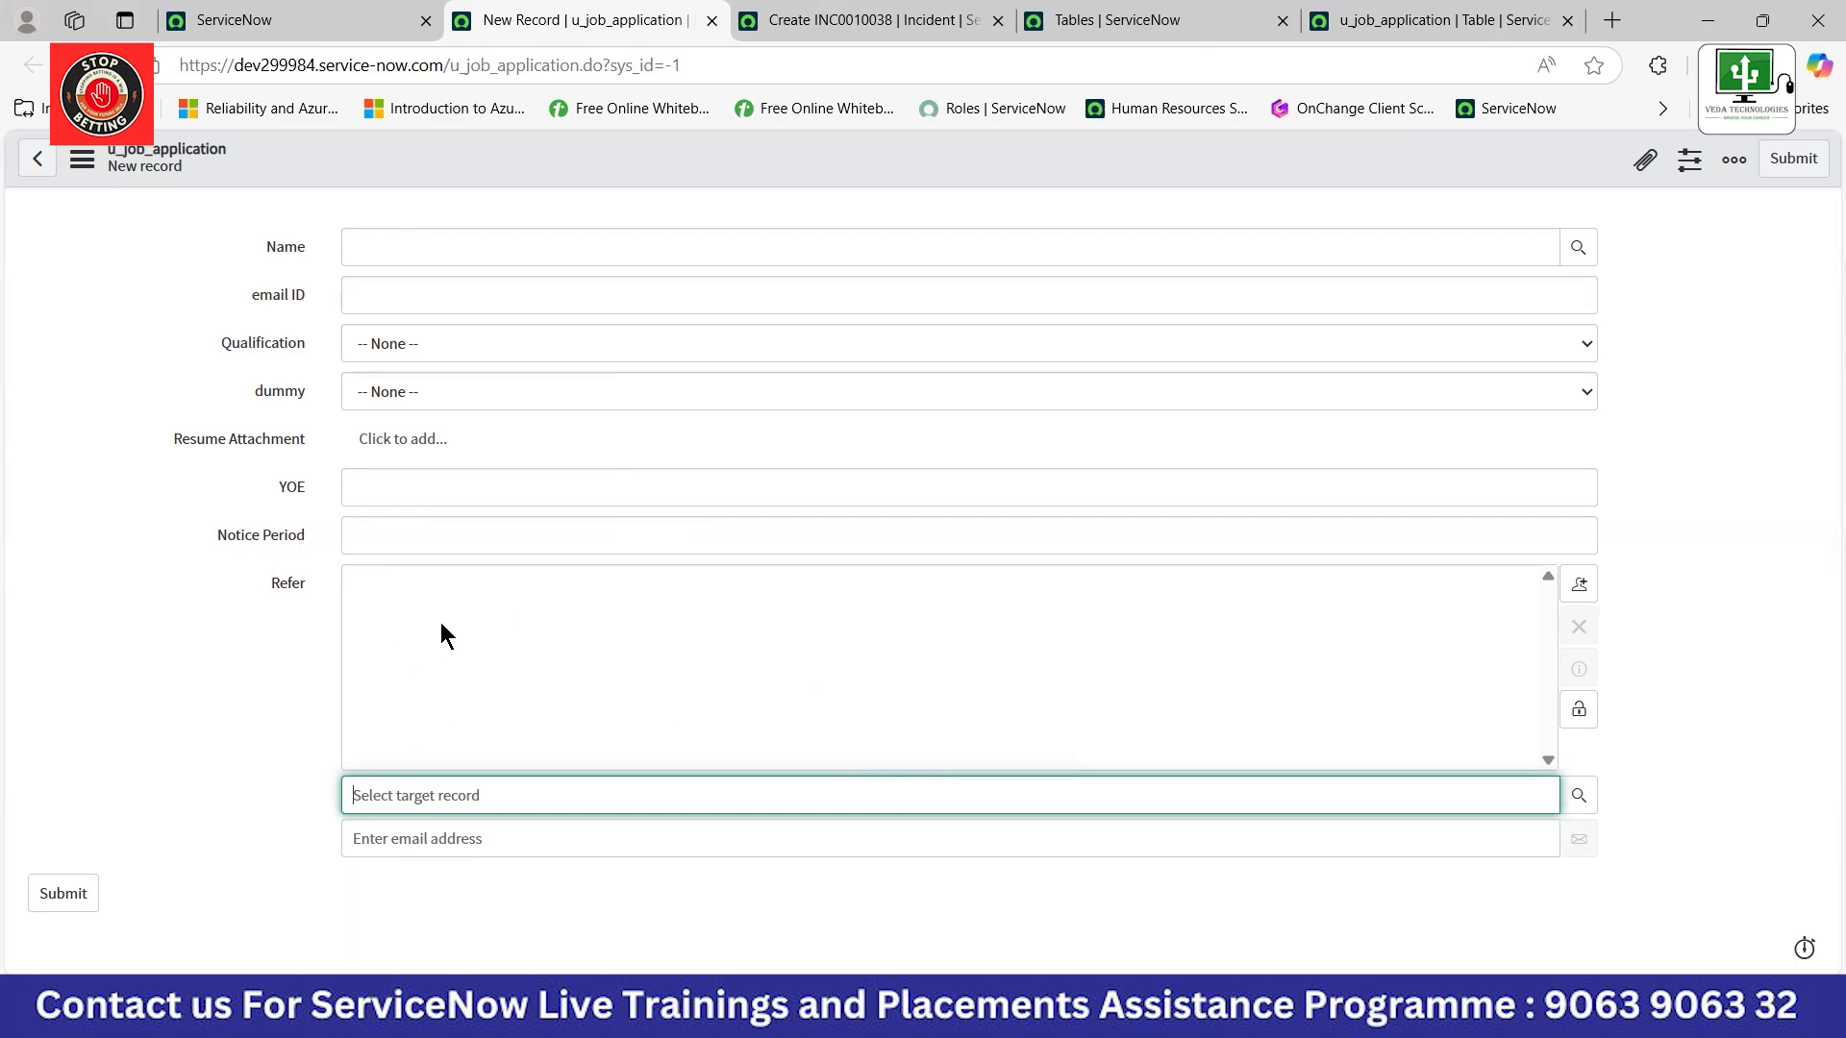
Switch to the new incident form and lock its Additional assignee list.
{"action": "left_click", "coordinate": [813, 14]}
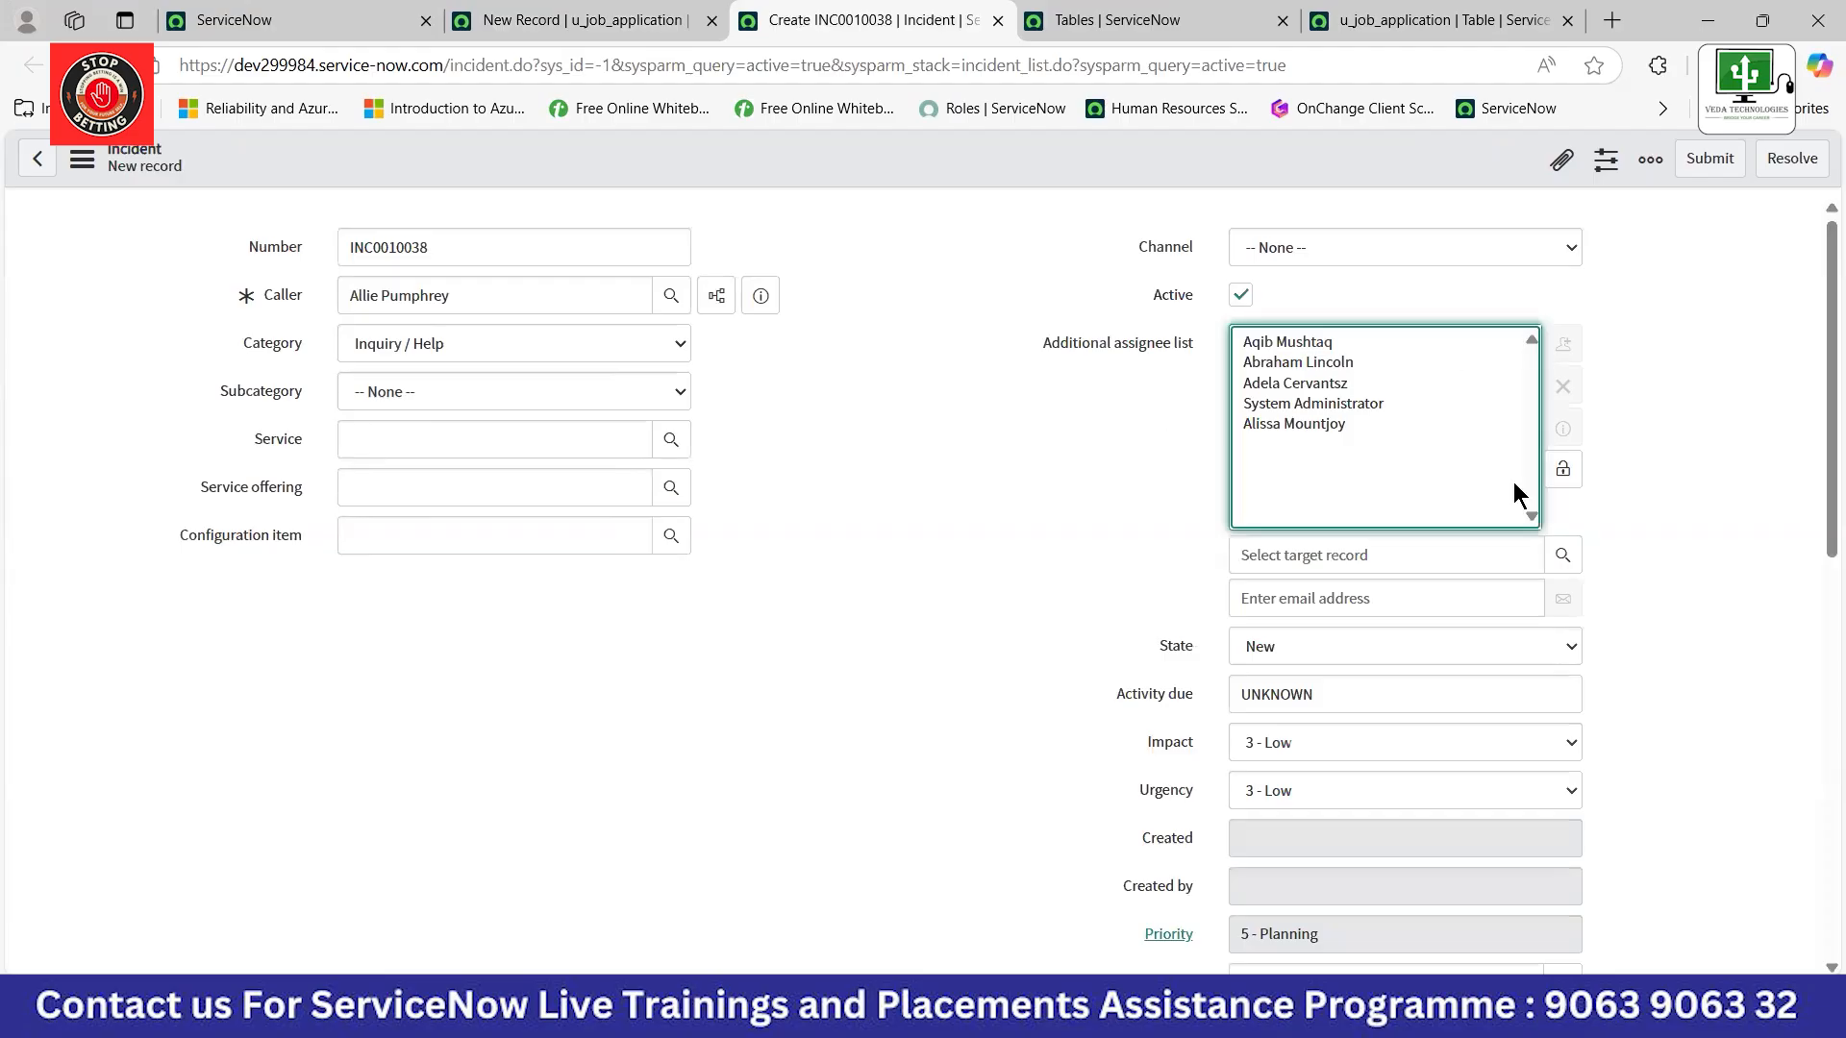
{"action": "left_click", "coordinate": [1562, 473]}
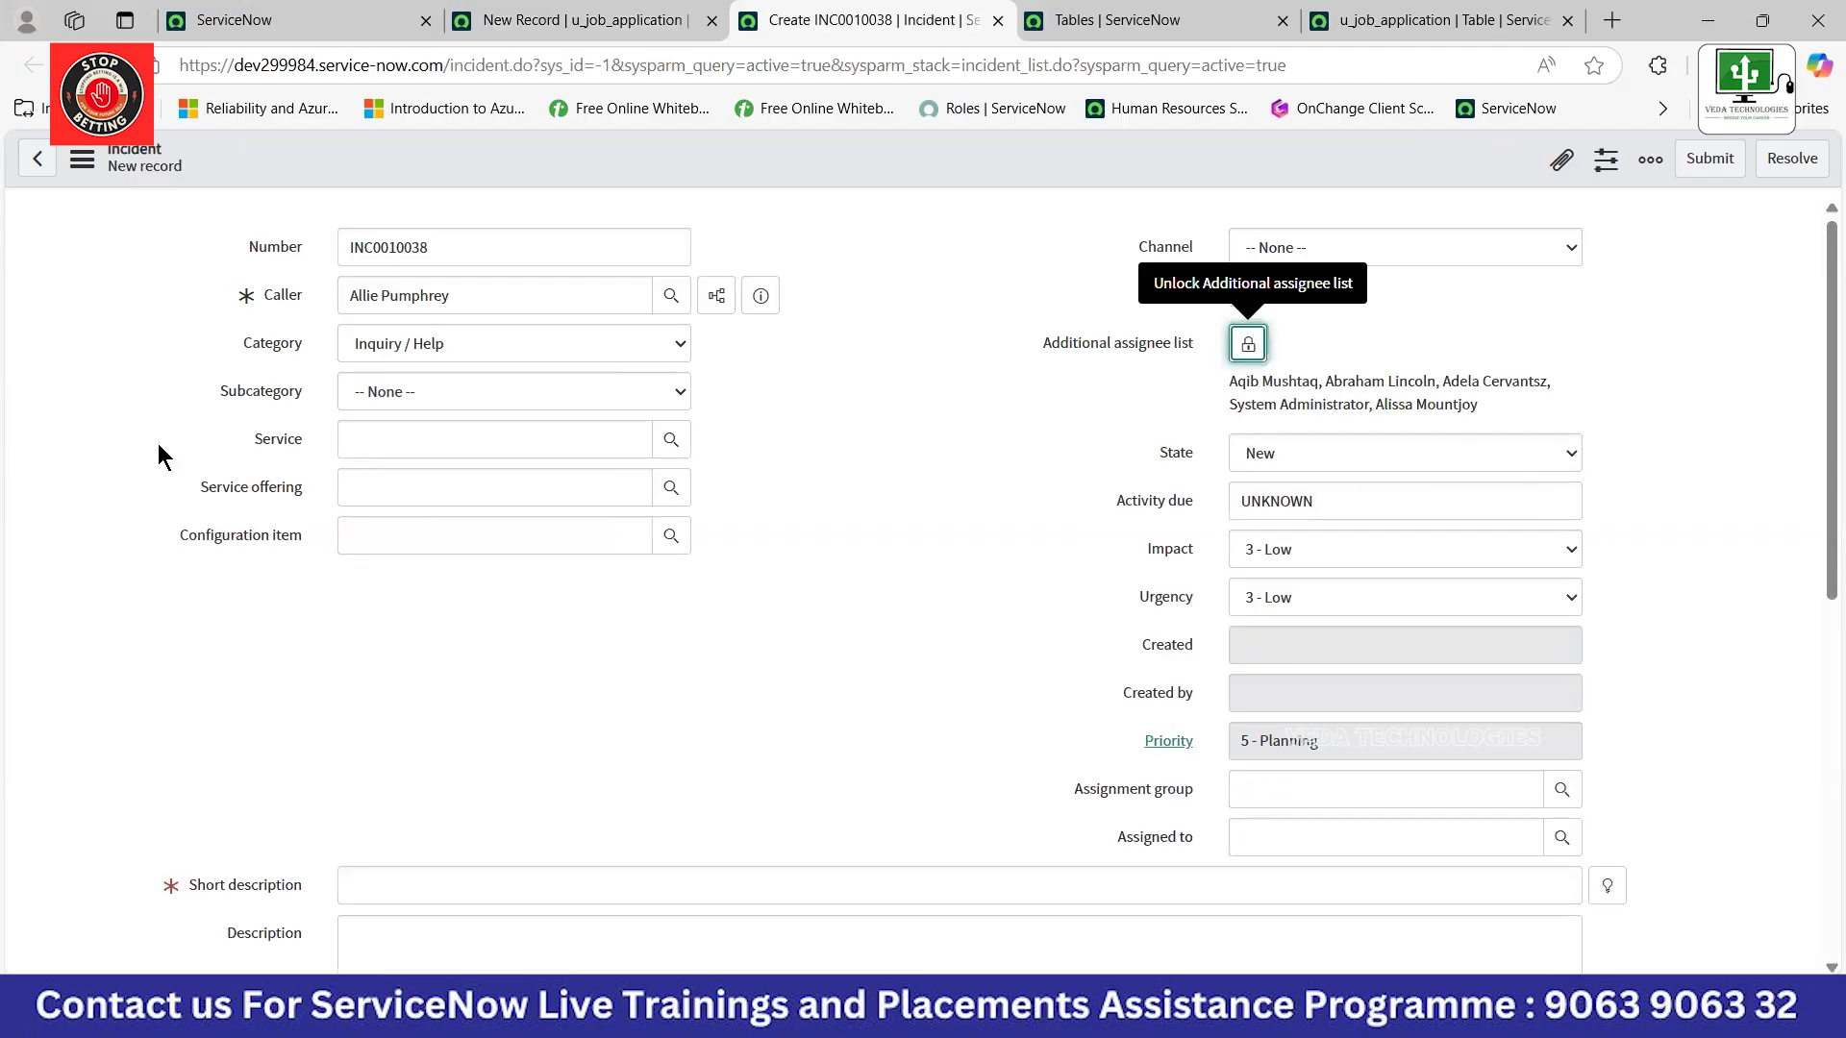
Try Antivirus as the incident's Subcategory, set it to Email instead, and review the available choices.
{"action": "left_click", "coordinate": [462, 388]}
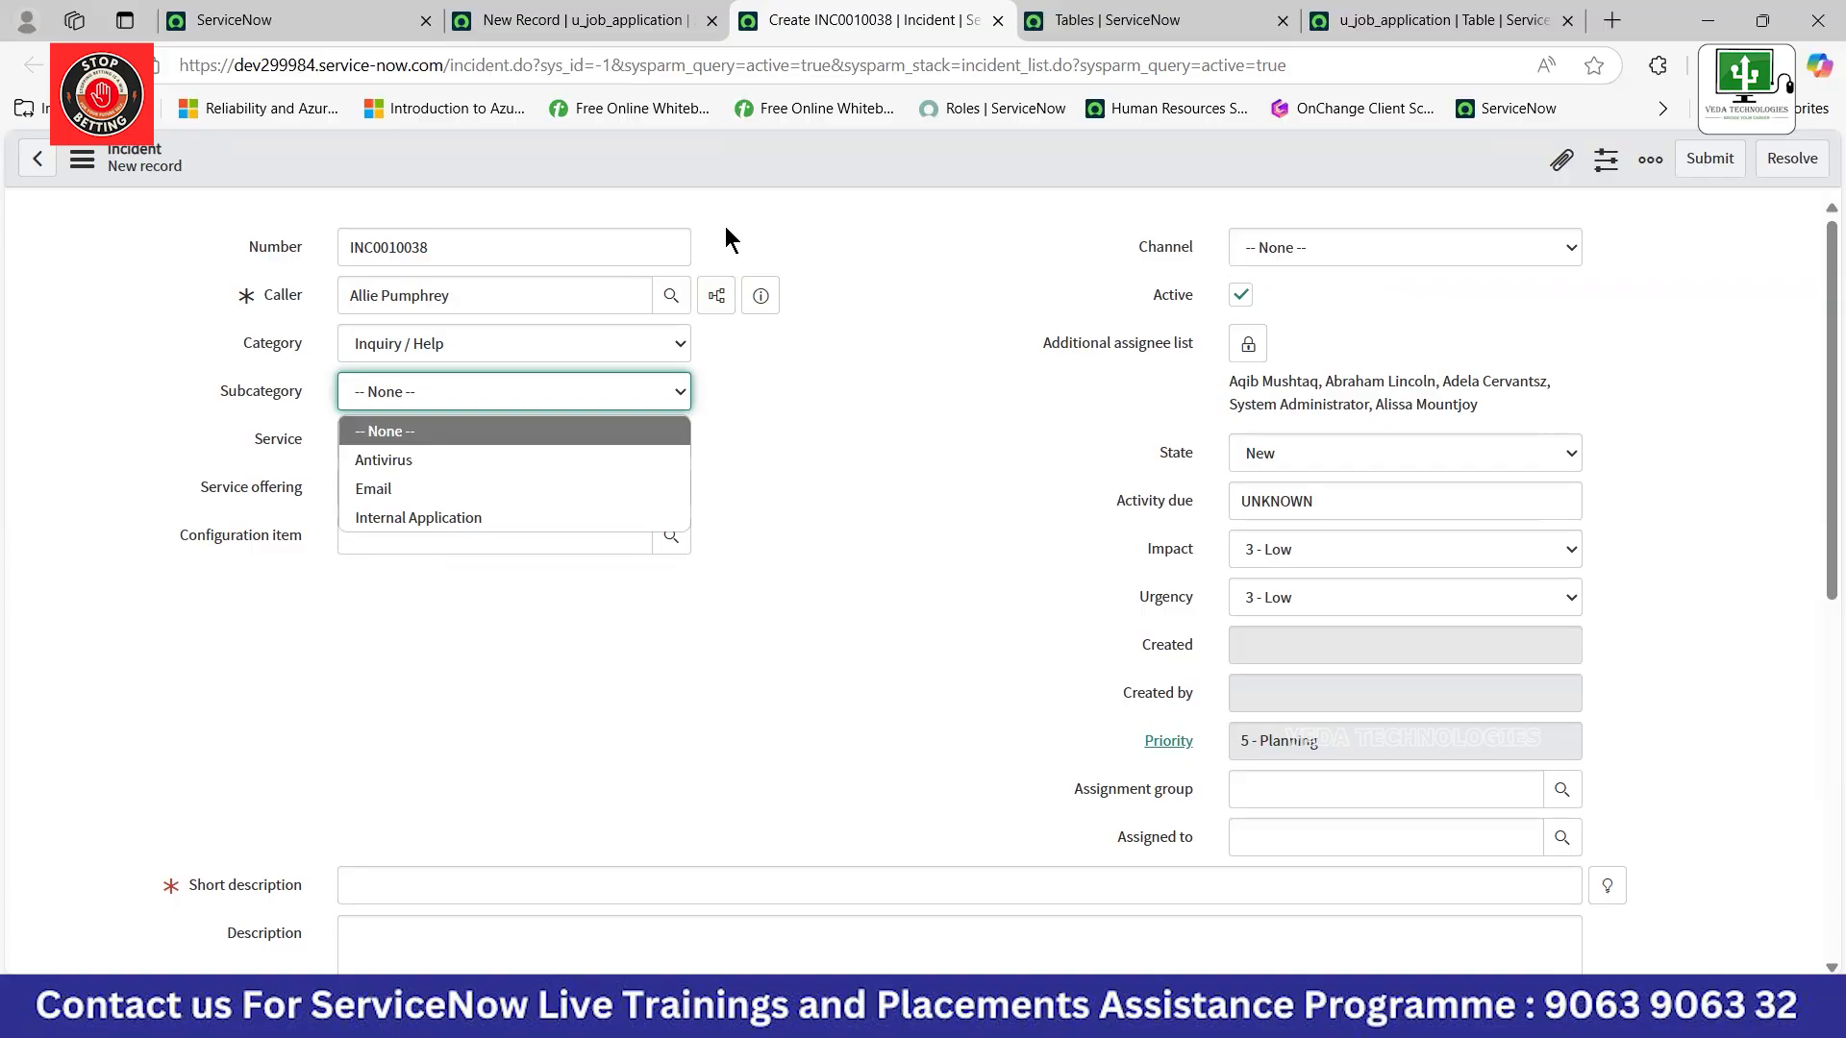
{"action": "key", "text": "alt+Tab"}
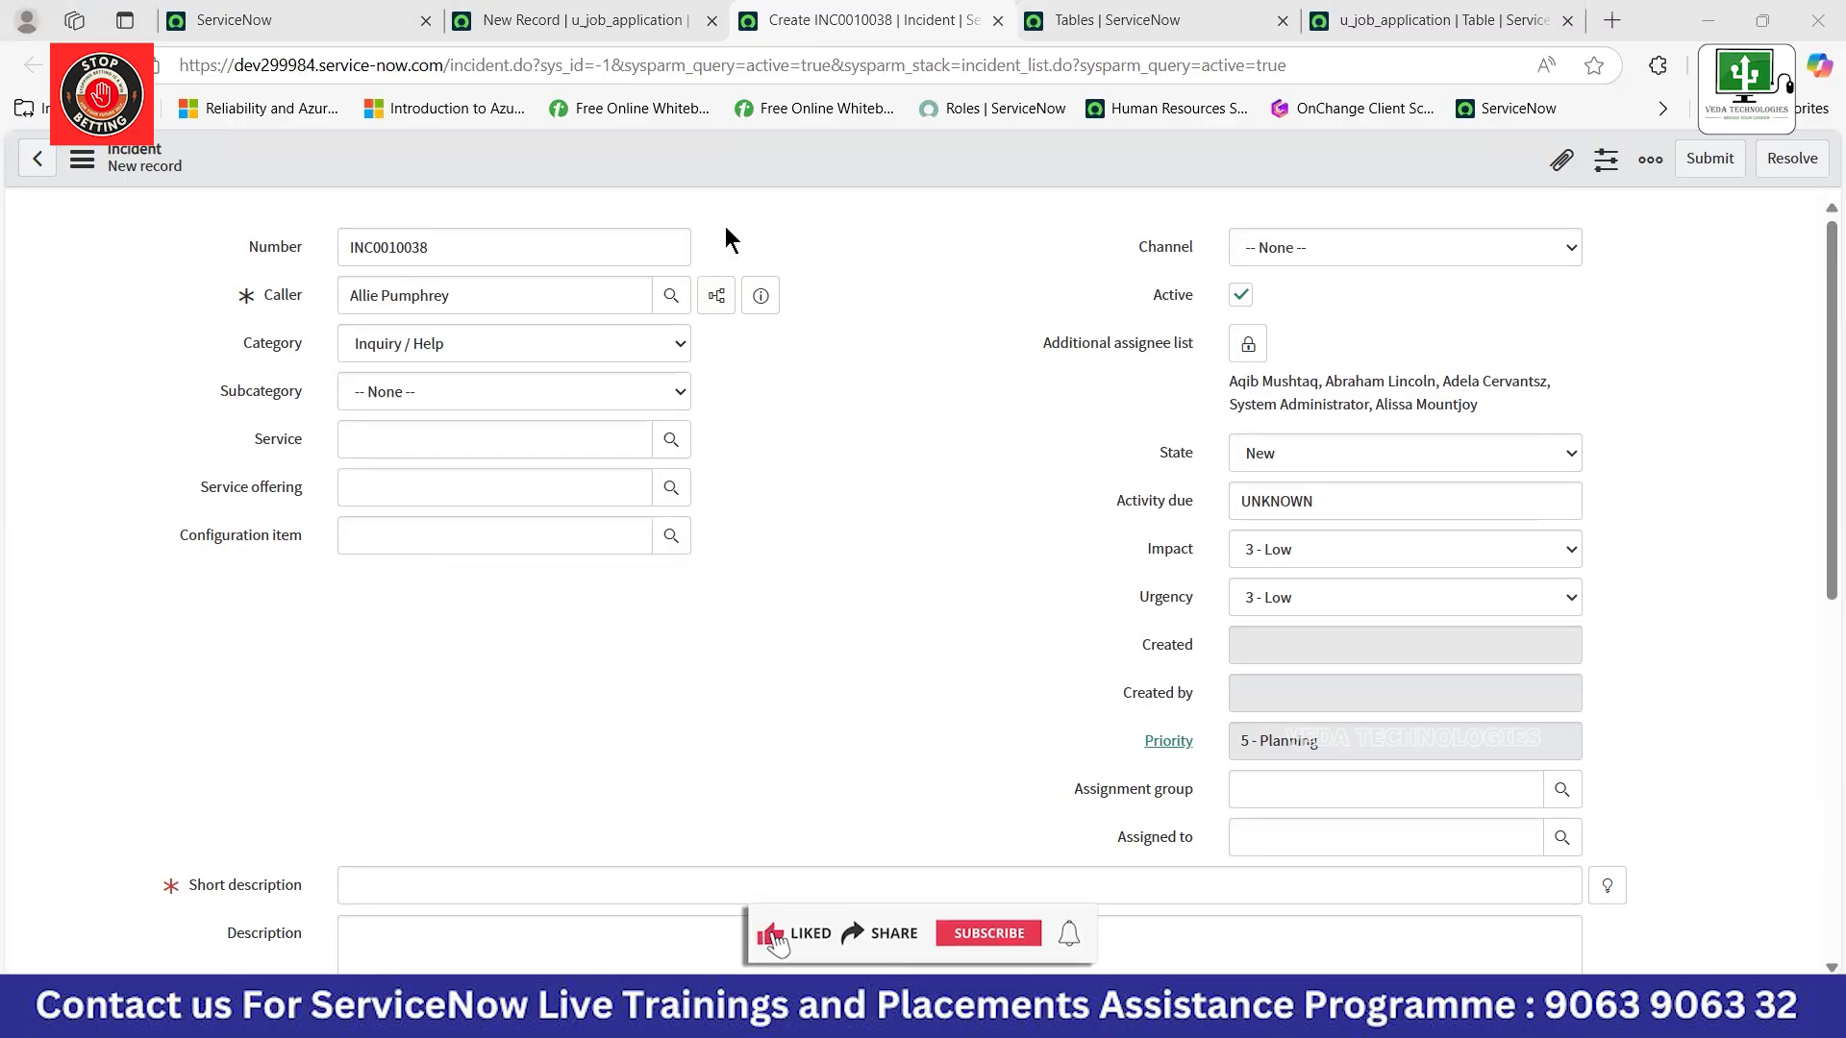
{"action": "left_click", "coordinate": [483, 394]}
{"action": "left_click", "coordinate": [442, 465]}
{"action": "left_click", "coordinate": [513, 399]}
{"action": "left_click", "coordinate": [413, 481]}
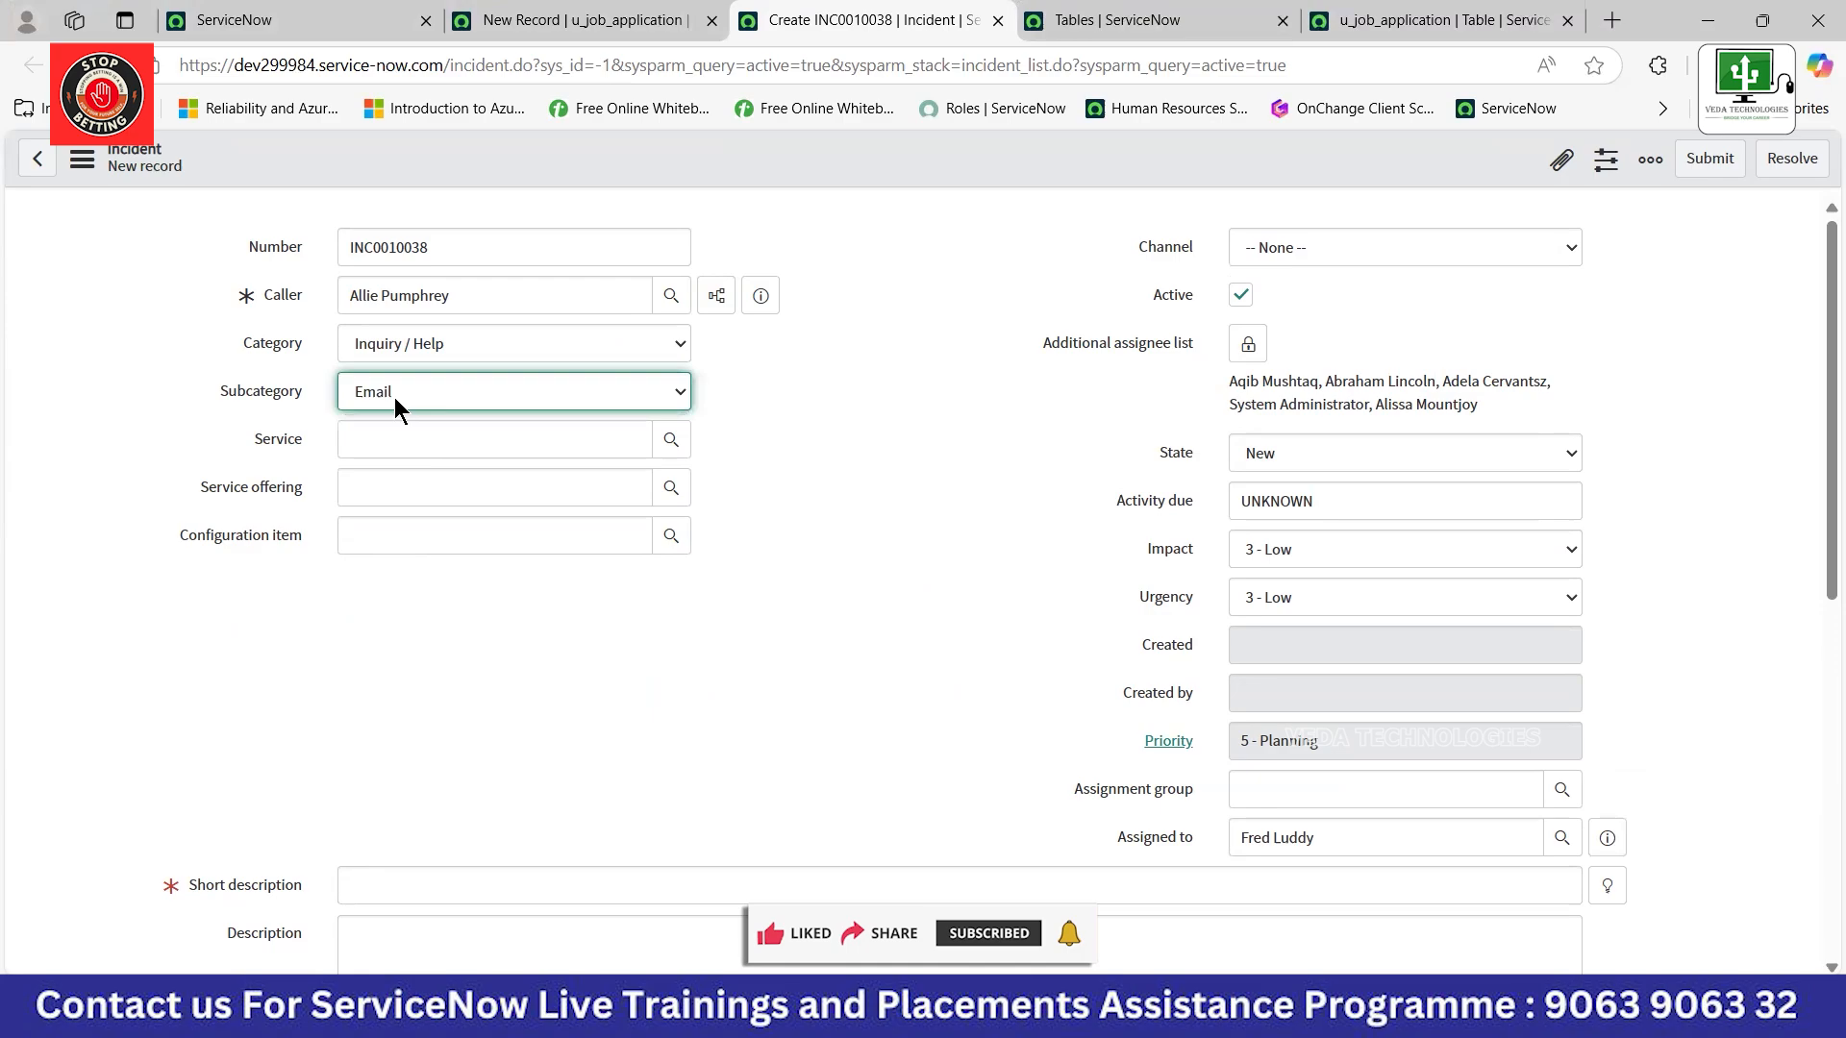
{"action": "left_click", "coordinate": [493, 395]}
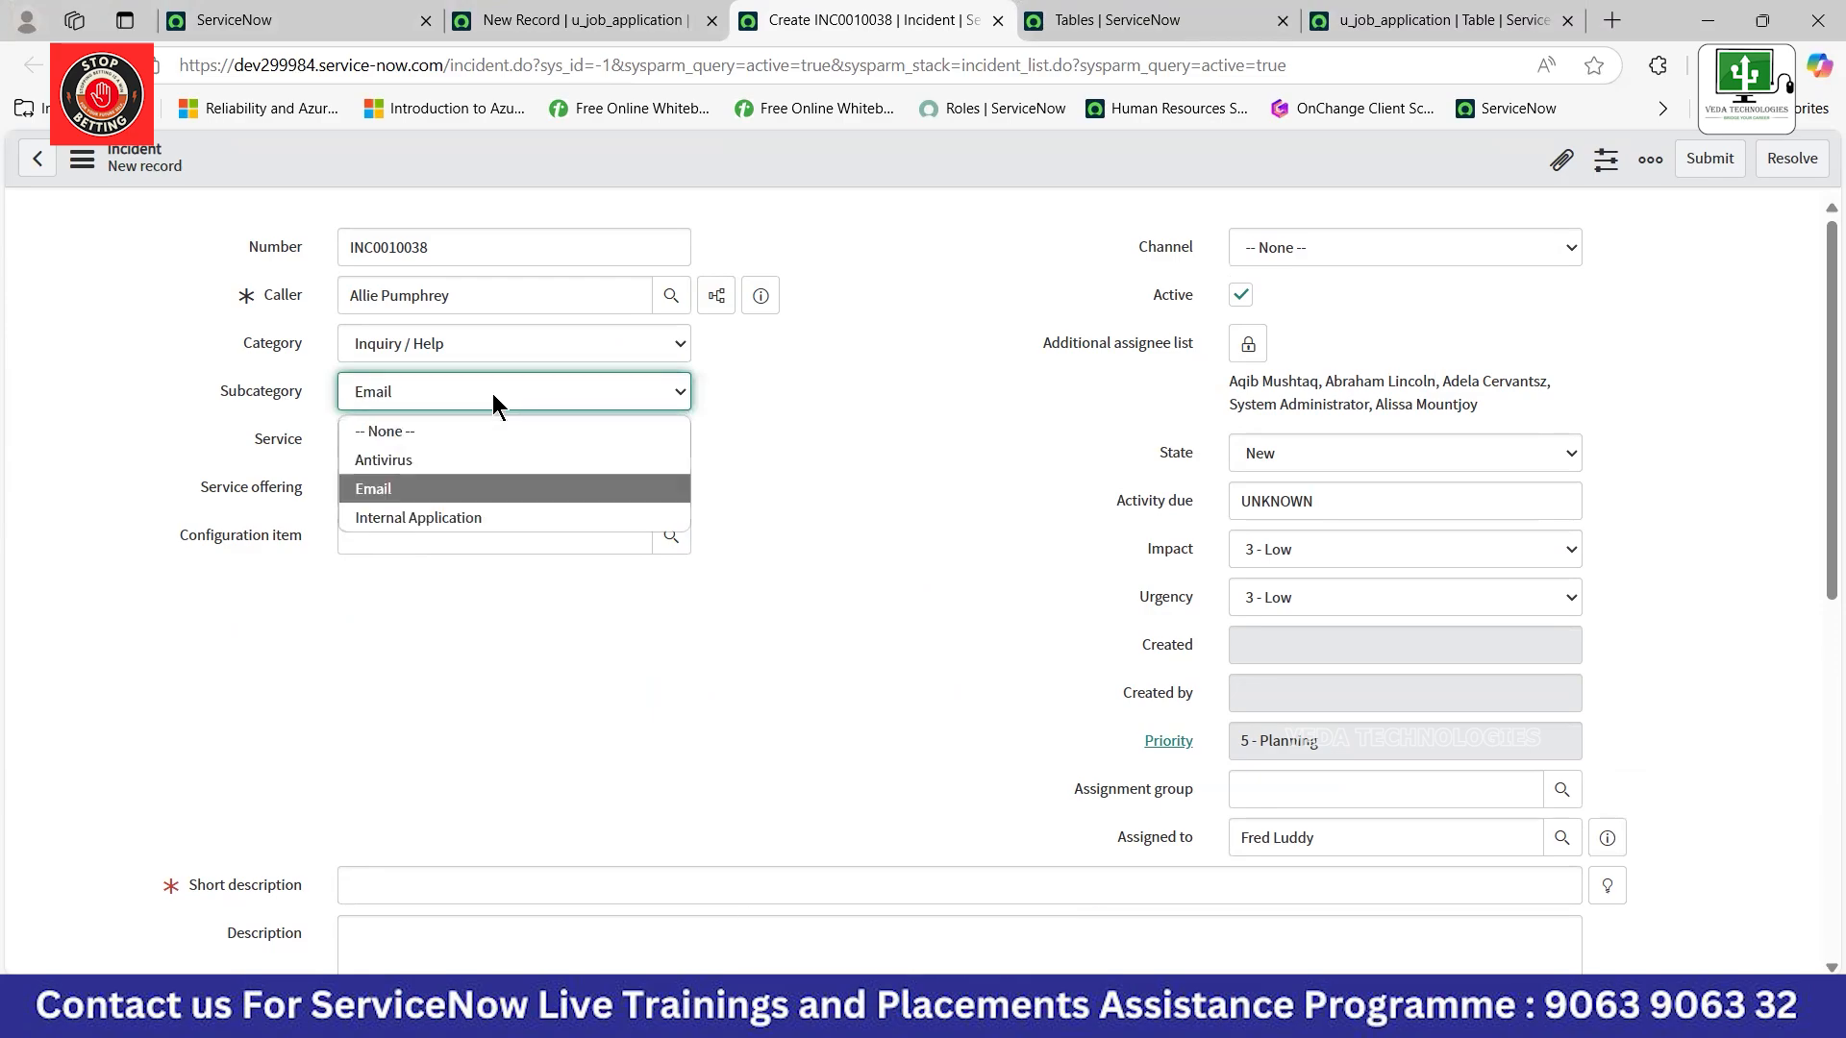
{"action": "left_click", "coordinate": [460, 492]}
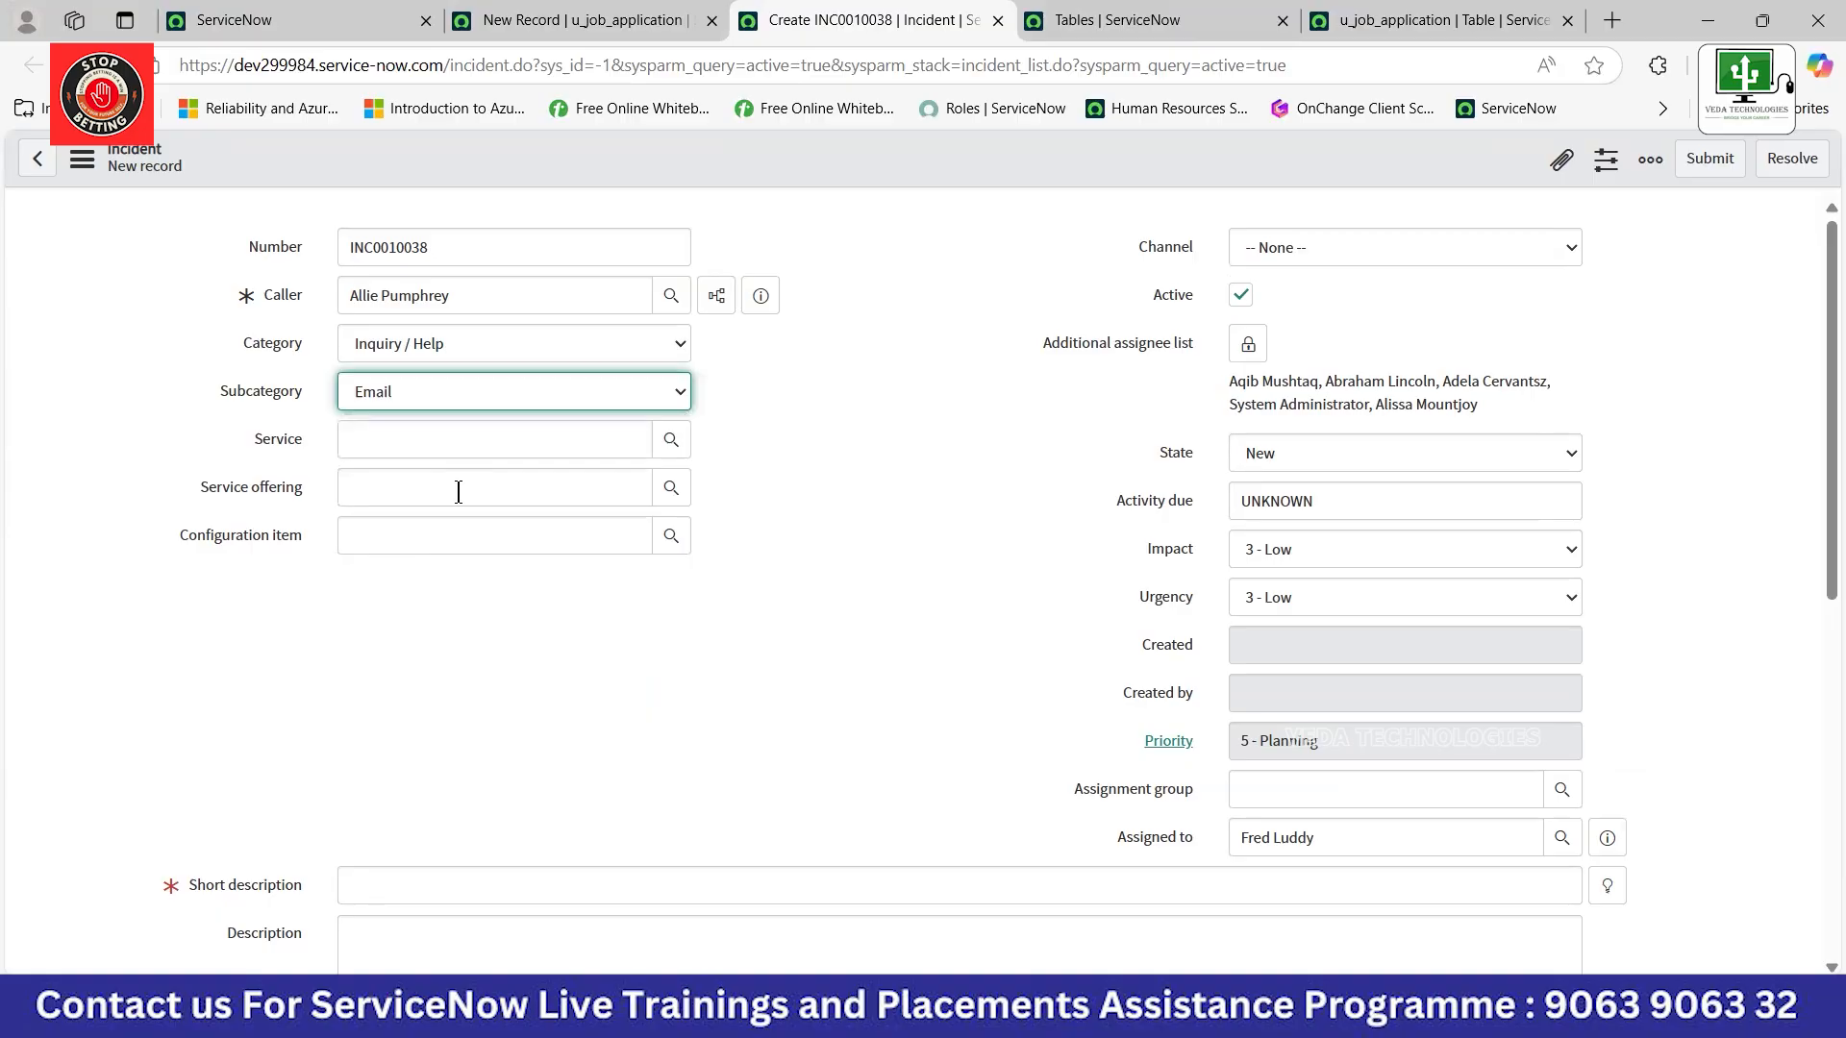
{"action": "left_click", "coordinate": [419, 385]}
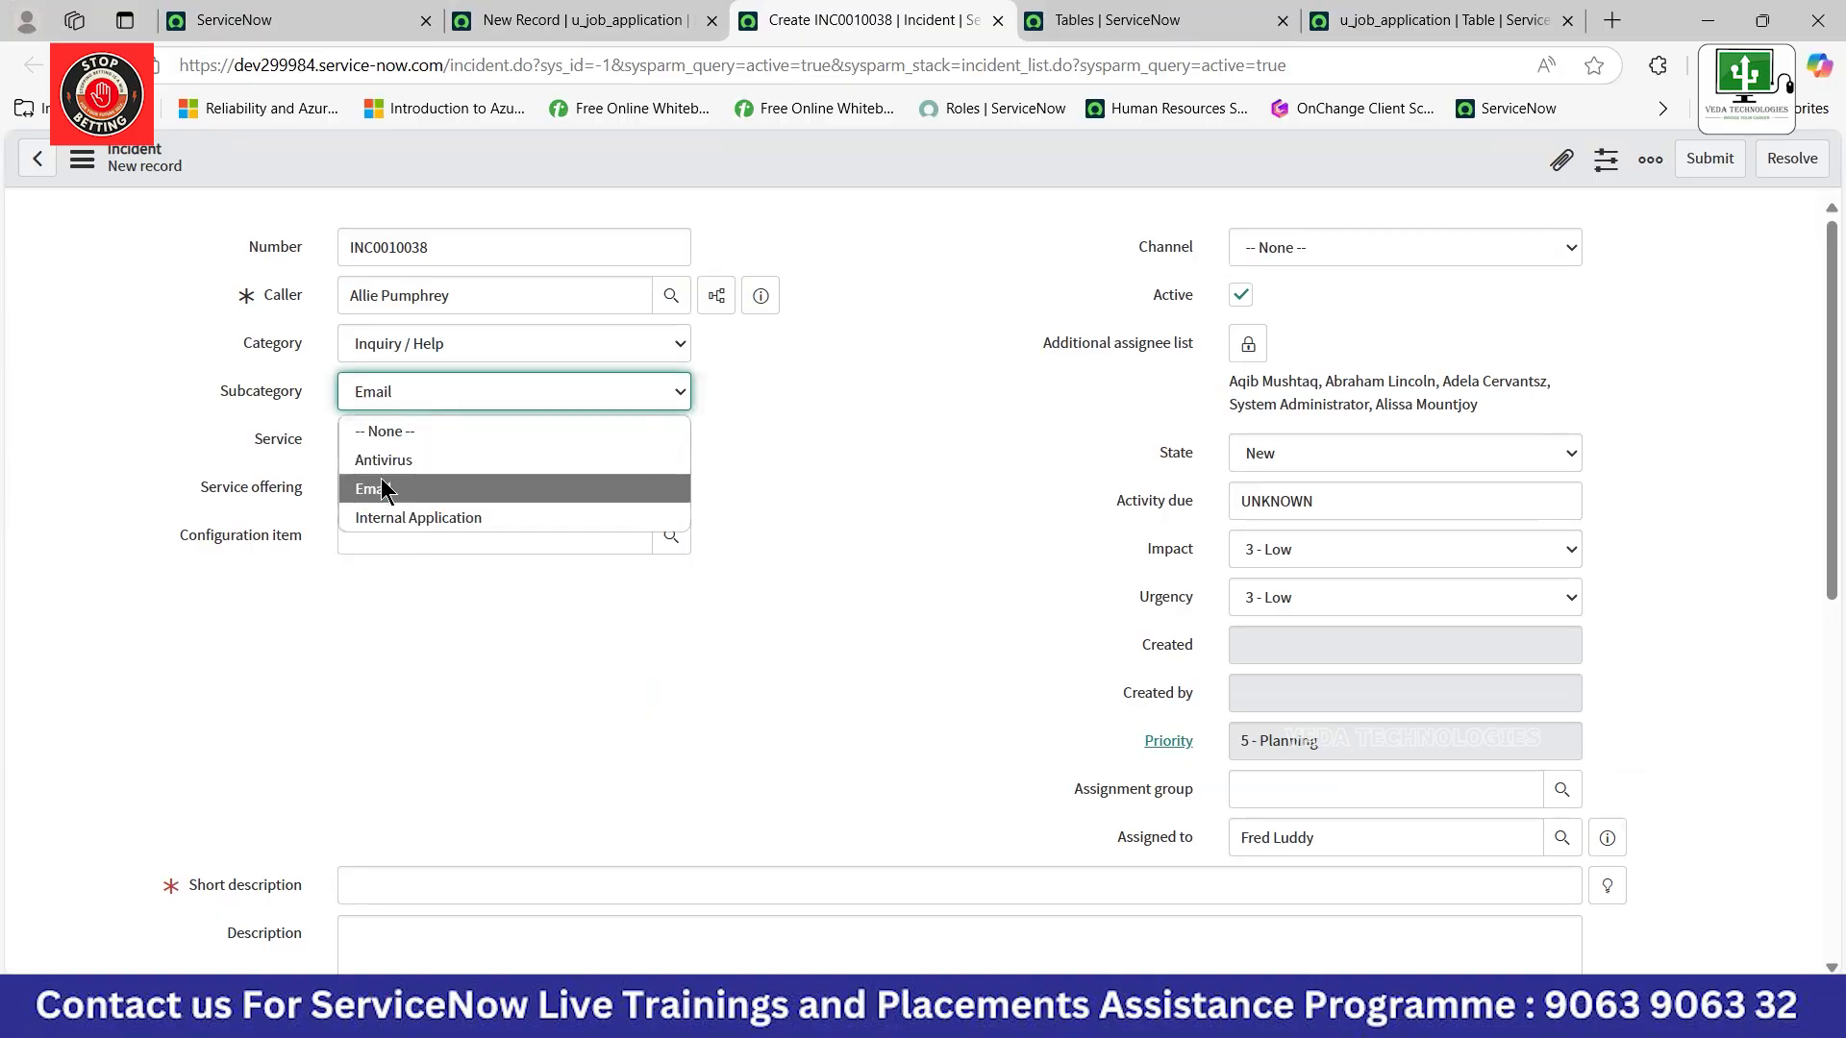
{"action": "left_click", "coordinate": [927, 504]}
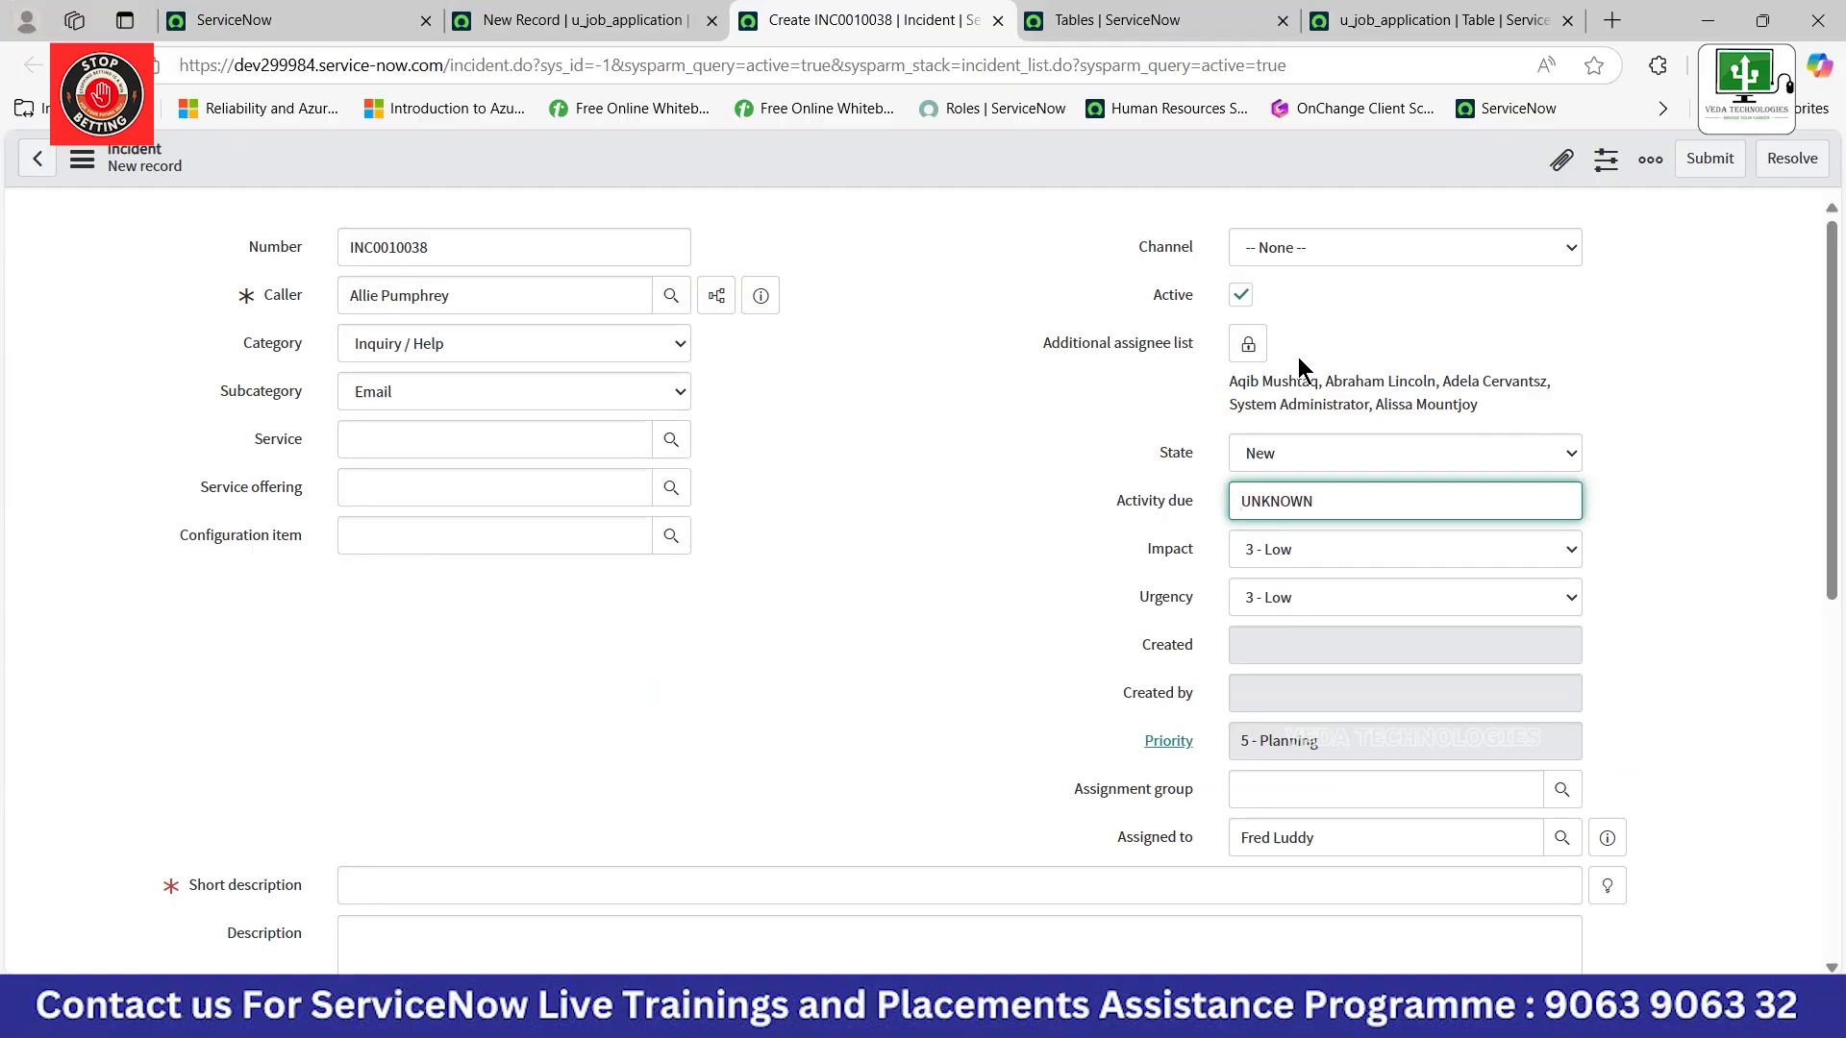
Return to the u_job_application table definition and start a new dictionary entry.
{"action": "left_click", "coordinate": [1391, 17]}
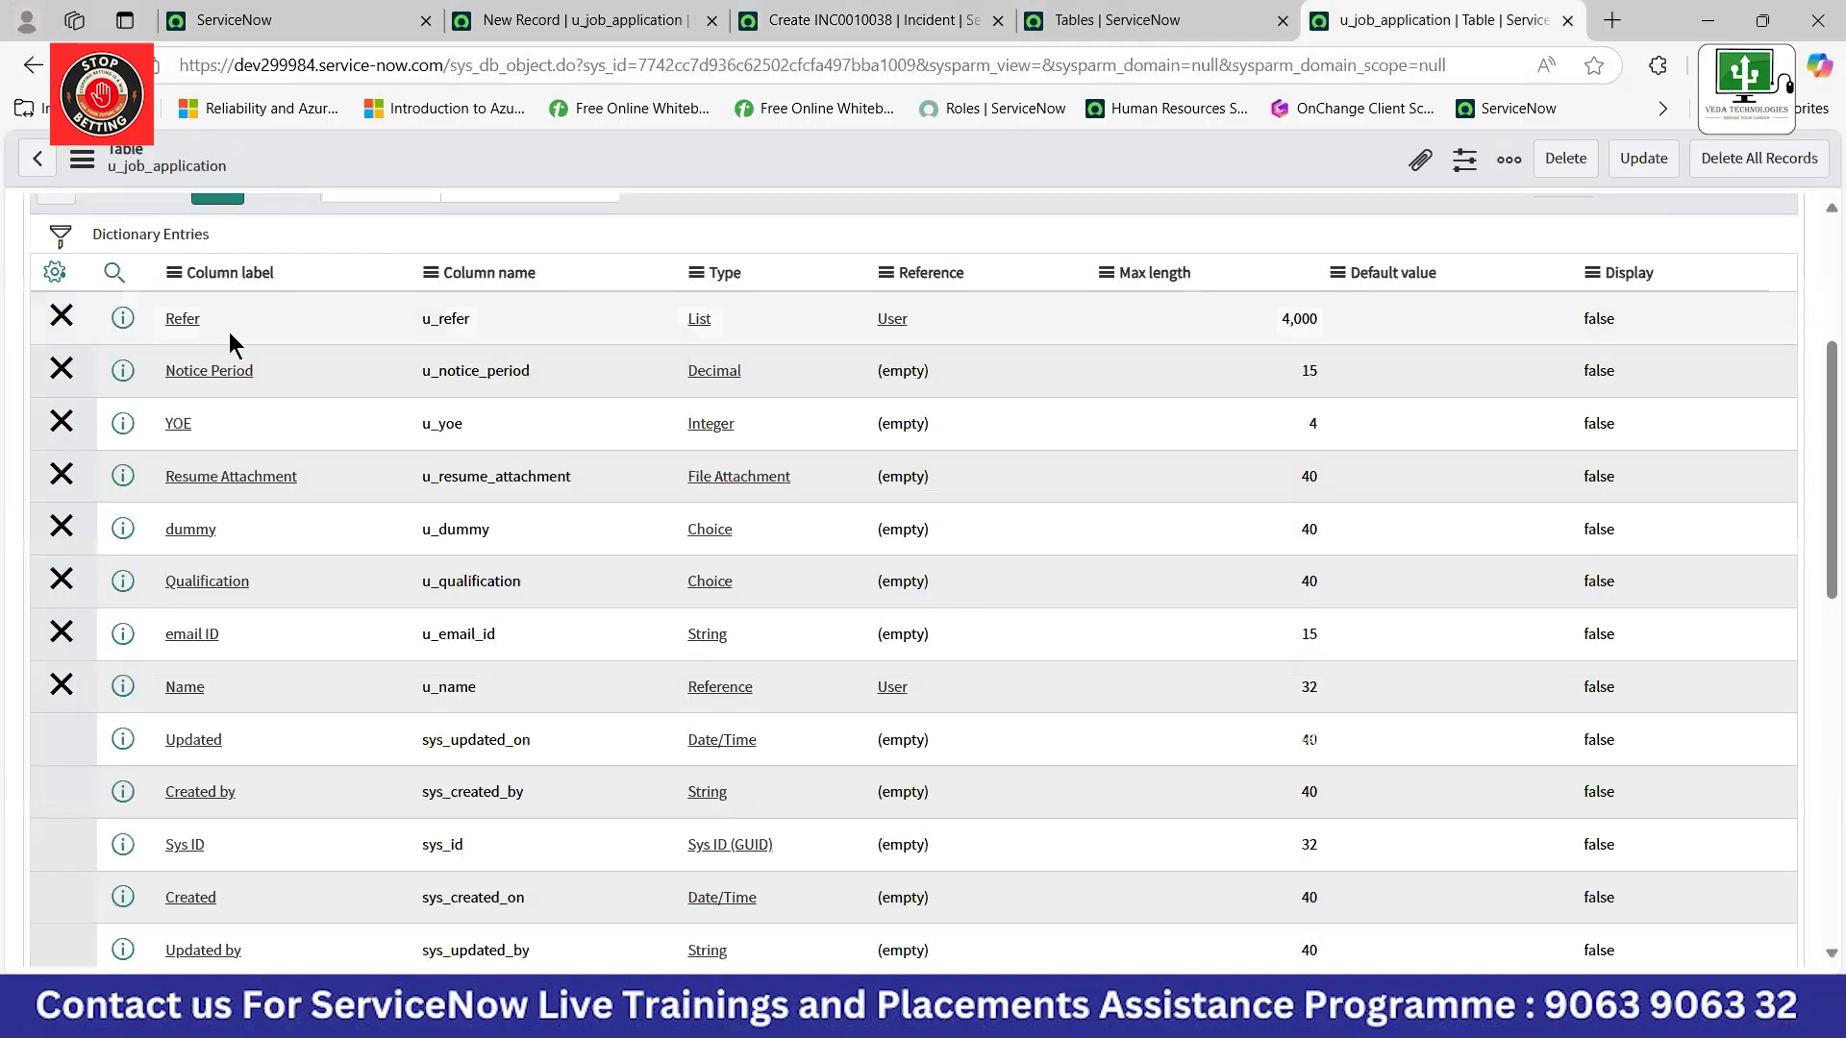
{"action": "scroll", "coordinate": [229, 332], "scroll_direction": "up", "scroll_amount": 5}
{"action": "left_click", "coordinate": [218, 545]}
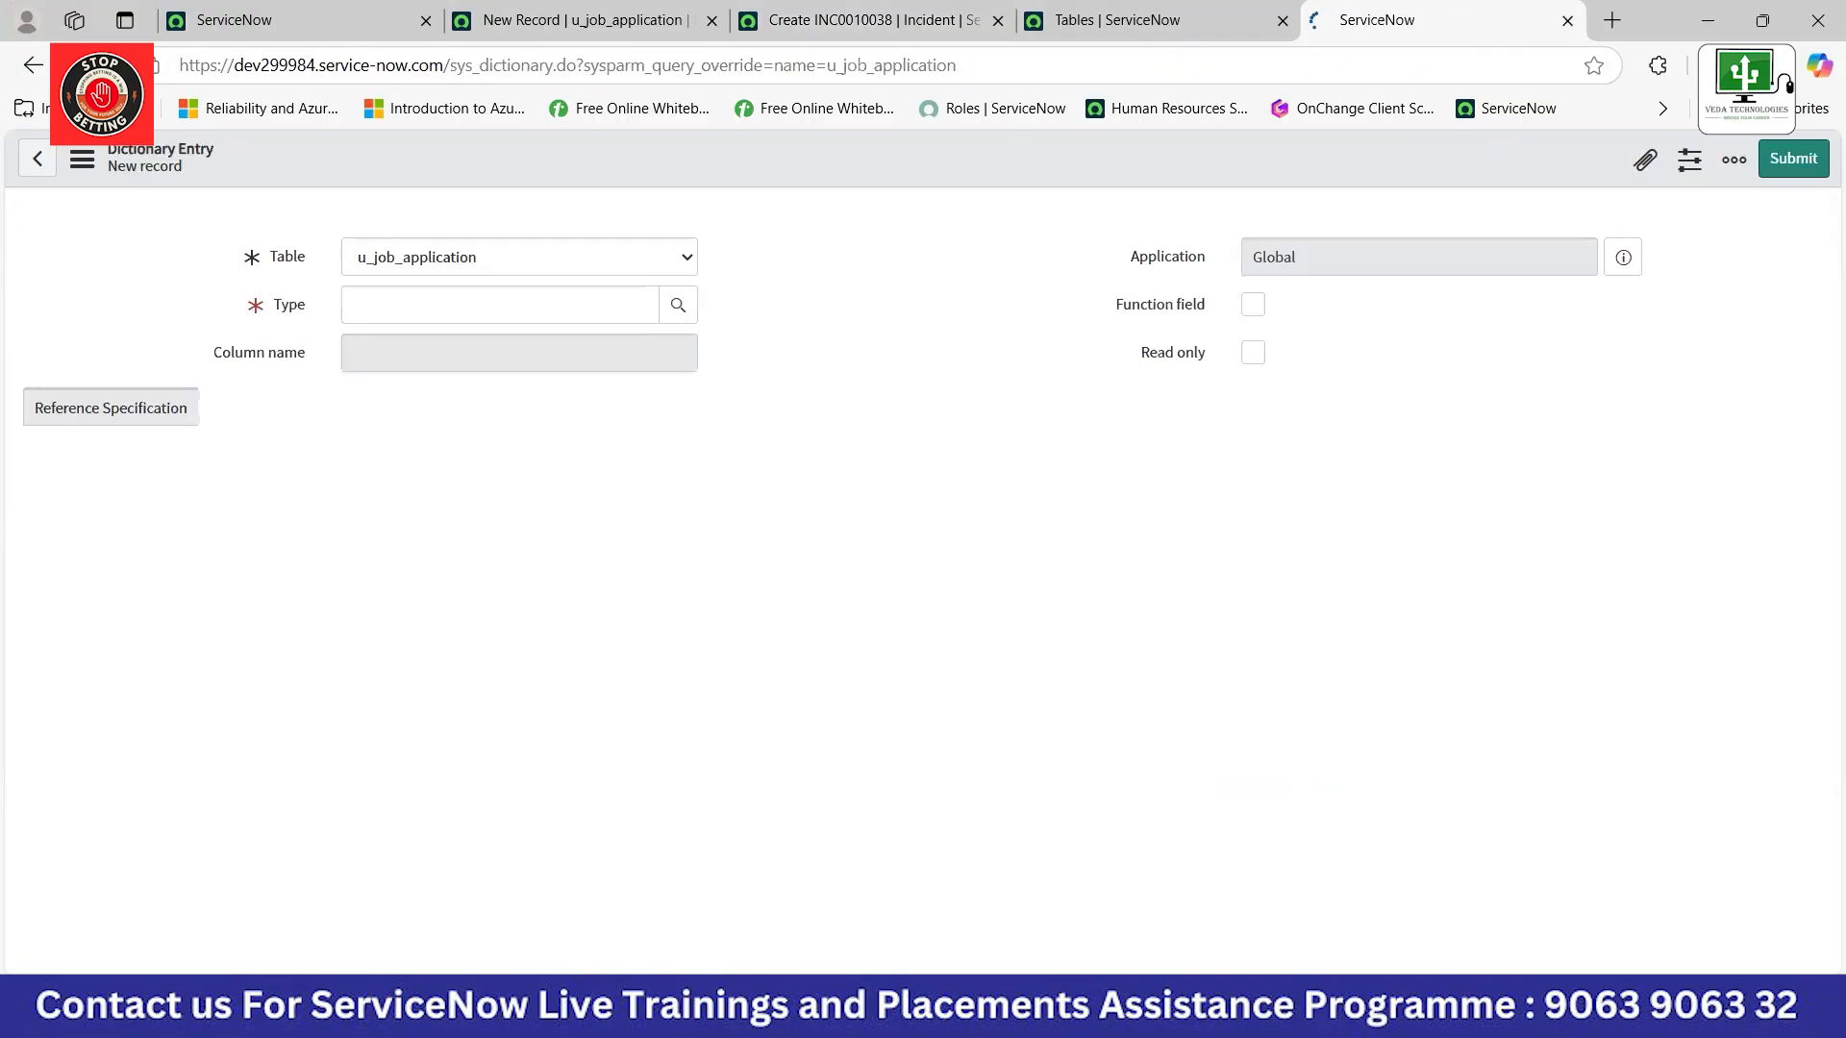
Switch to Notepad++ and highlight the Skill Set line in the Job Seekers field list.
{"action": "left_click", "coordinate": [1412, 1008]}
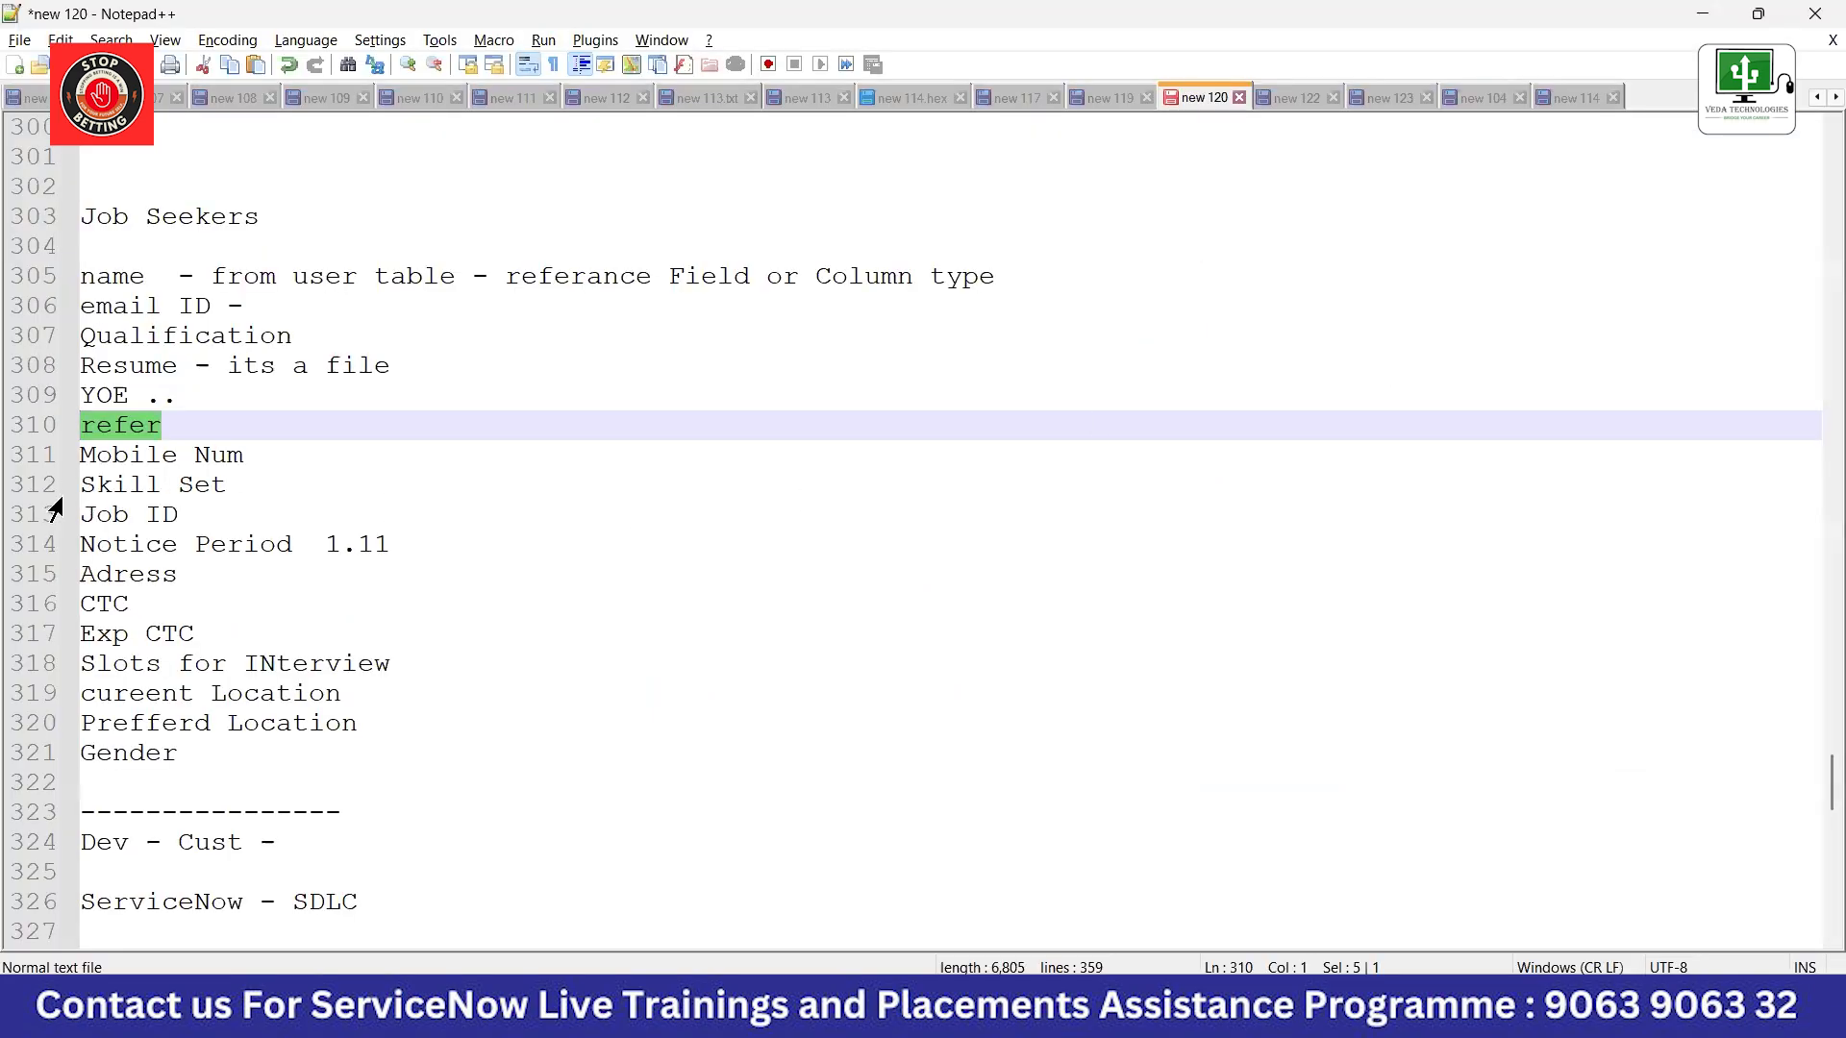
{"action": "double_click", "coordinate": [101, 486]}
{"action": "left_click", "coordinate": [256, 485]}
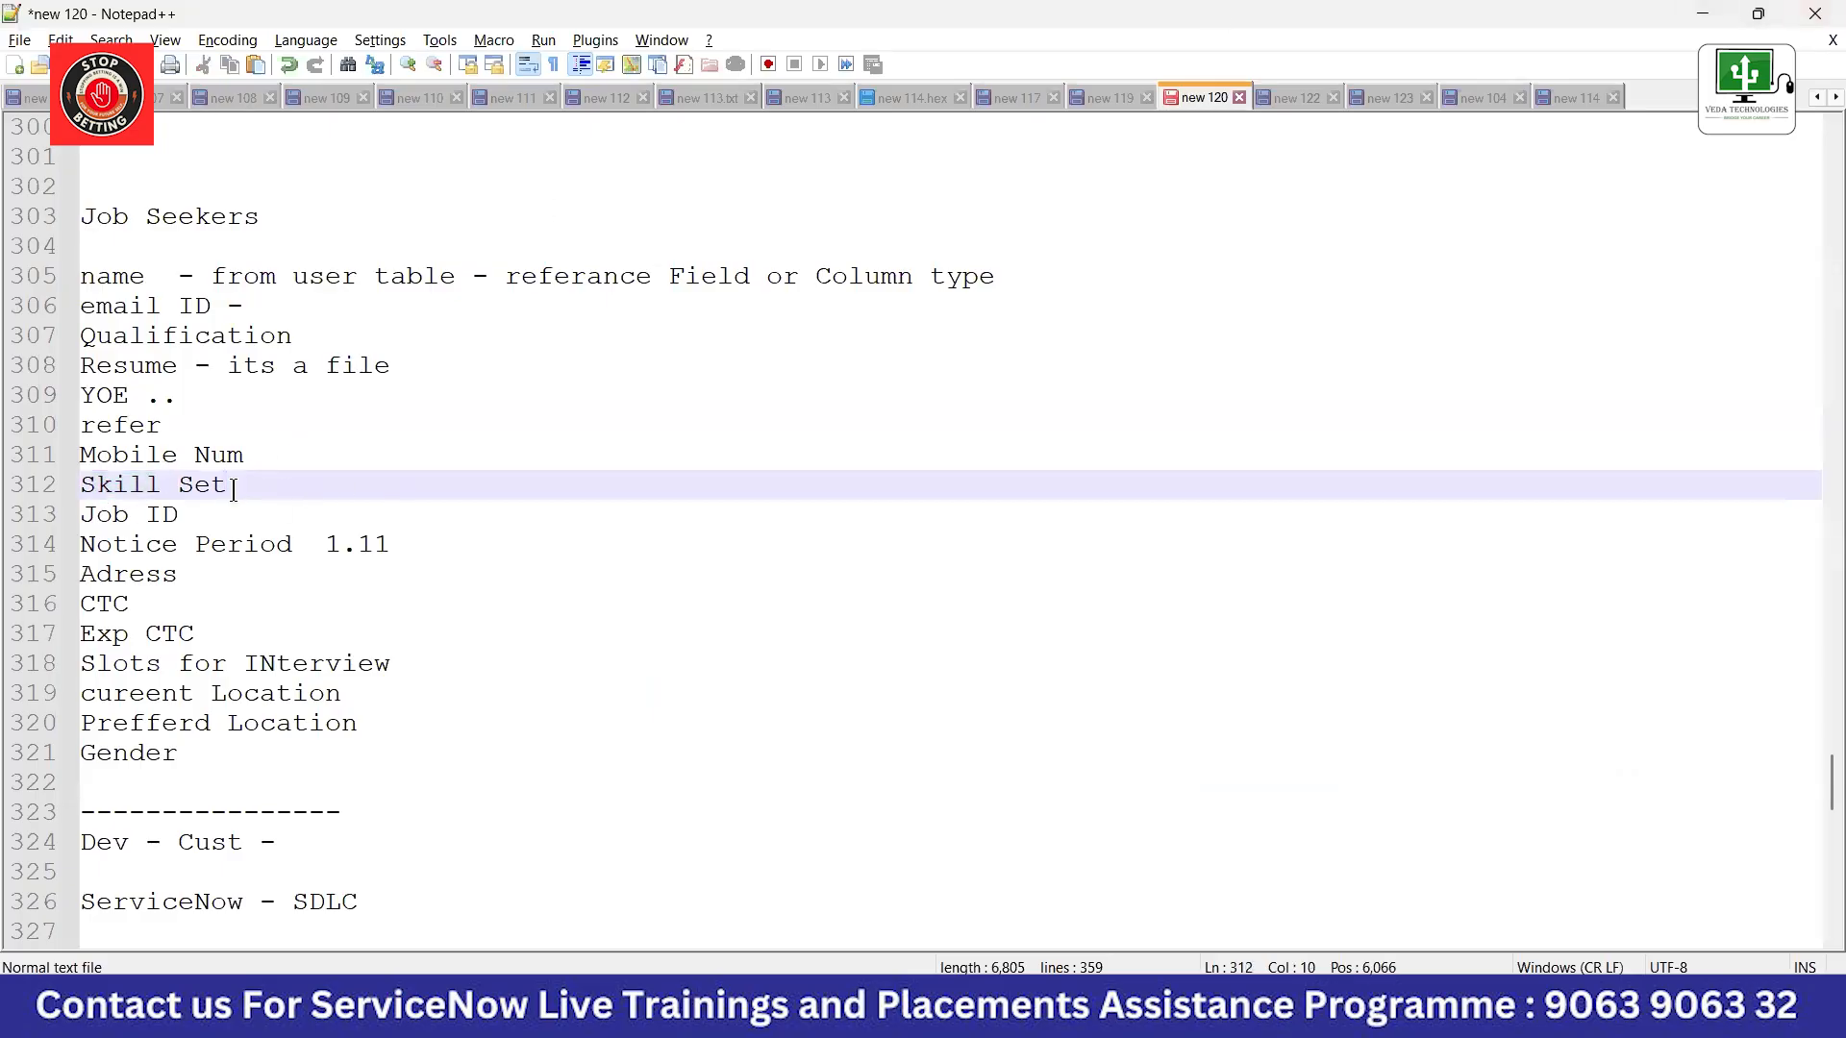
{"action": "left_click_drag", "start_coordinate": [232, 486], "coordinate": [74, 490]}
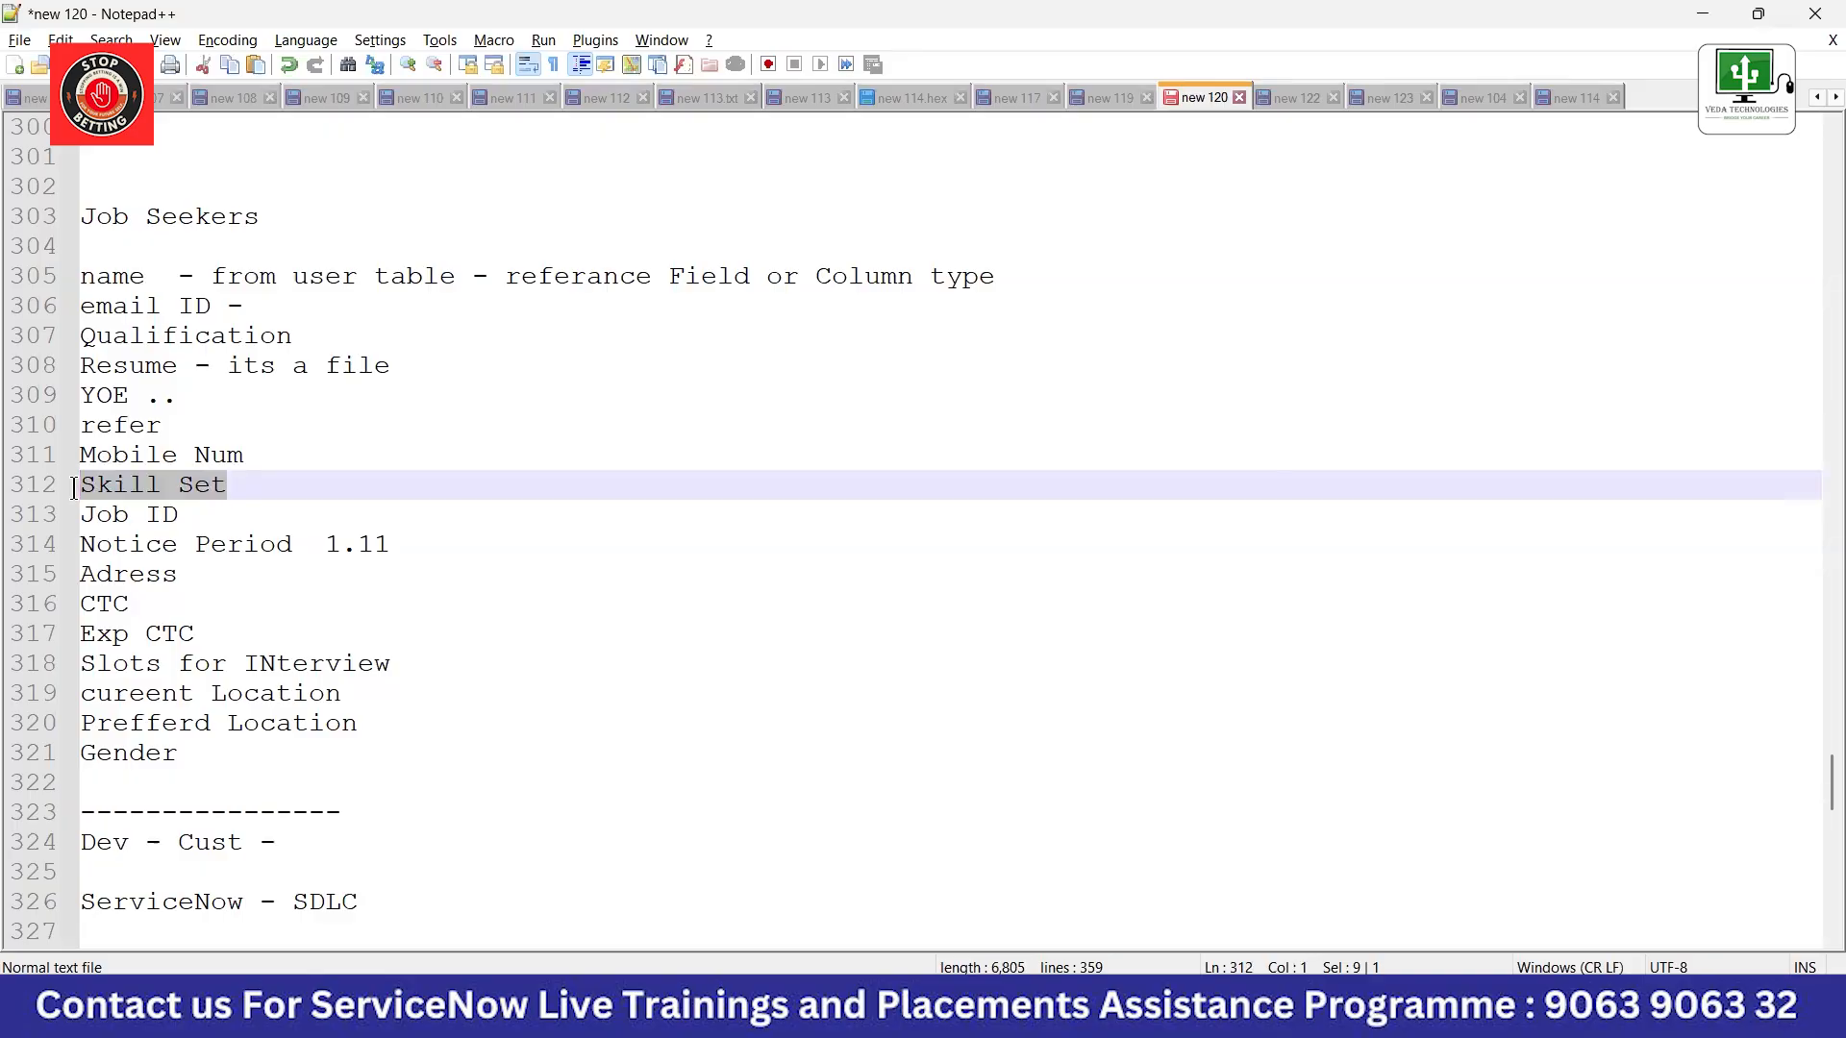
{"action": "left_click", "coordinate": [211, 498]}
{"action": "left_click_drag", "start_coordinate": [227, 486], "coordinate": [82, 490]}
{"action": "key", "text": "alt+Tab"}
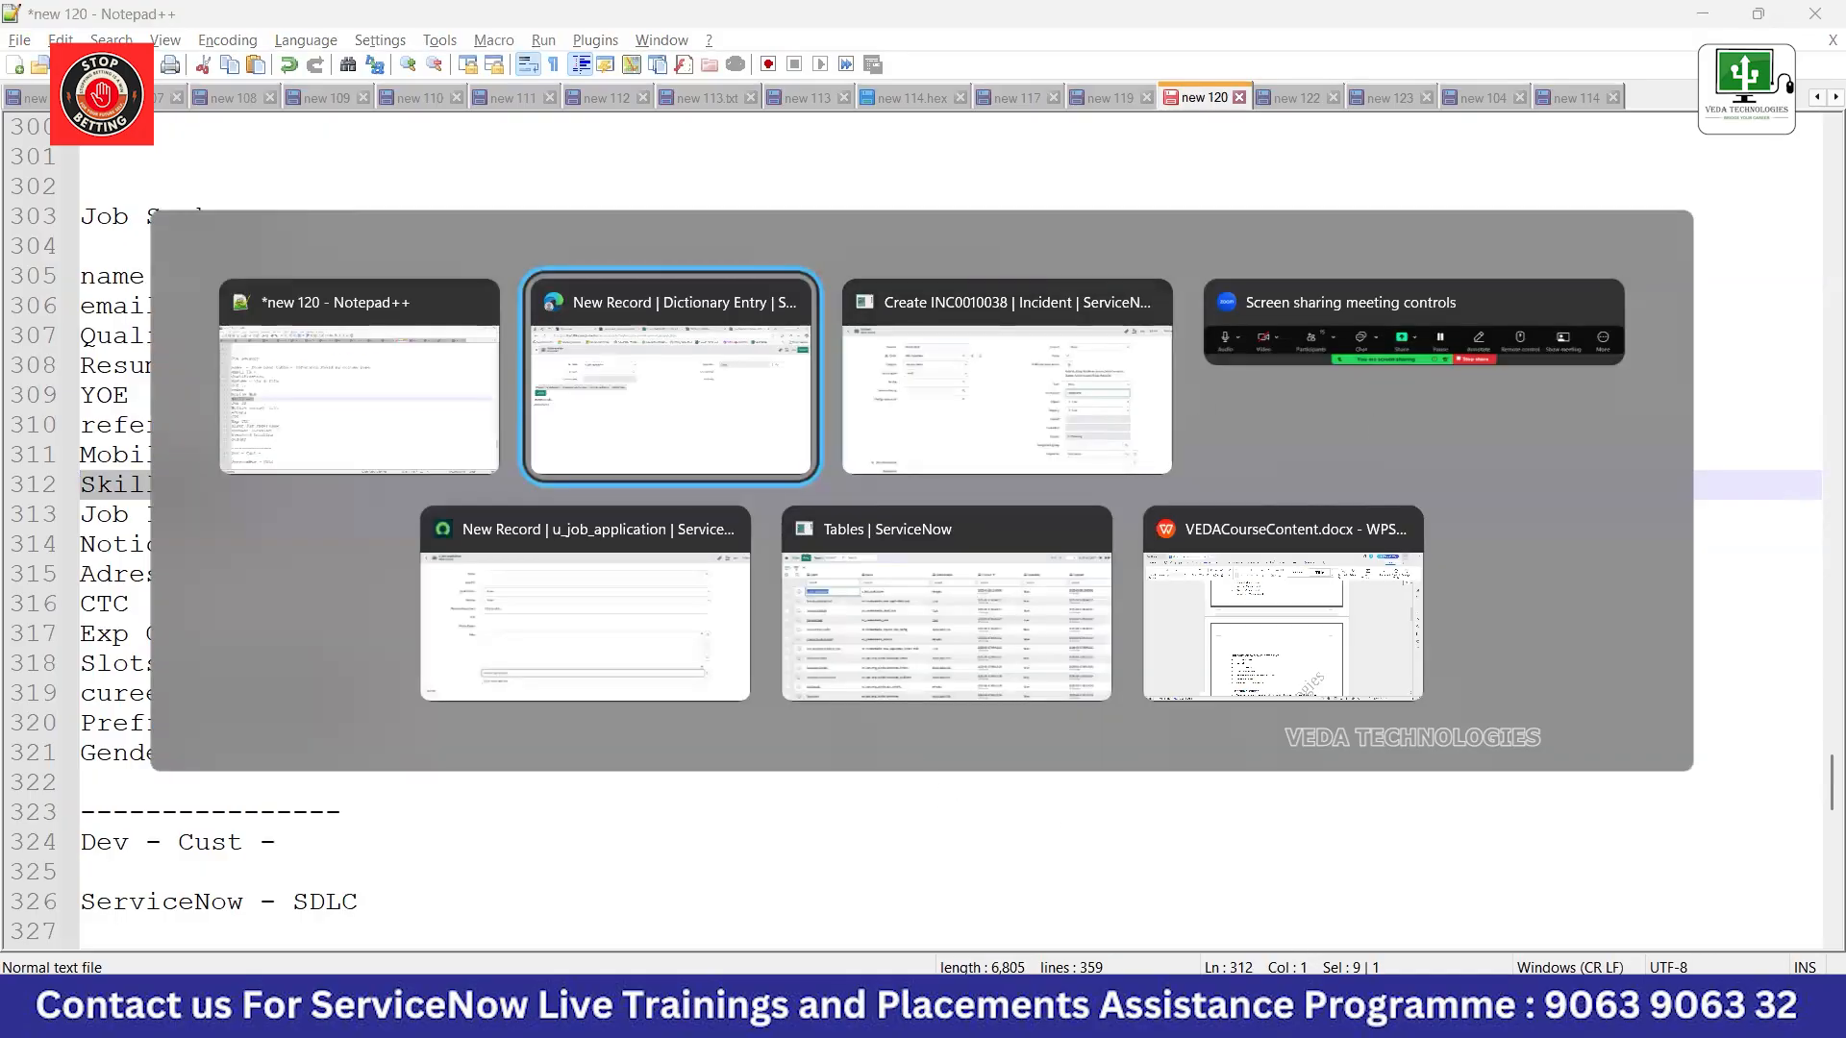
{"action": "key", "text": "Escape"}
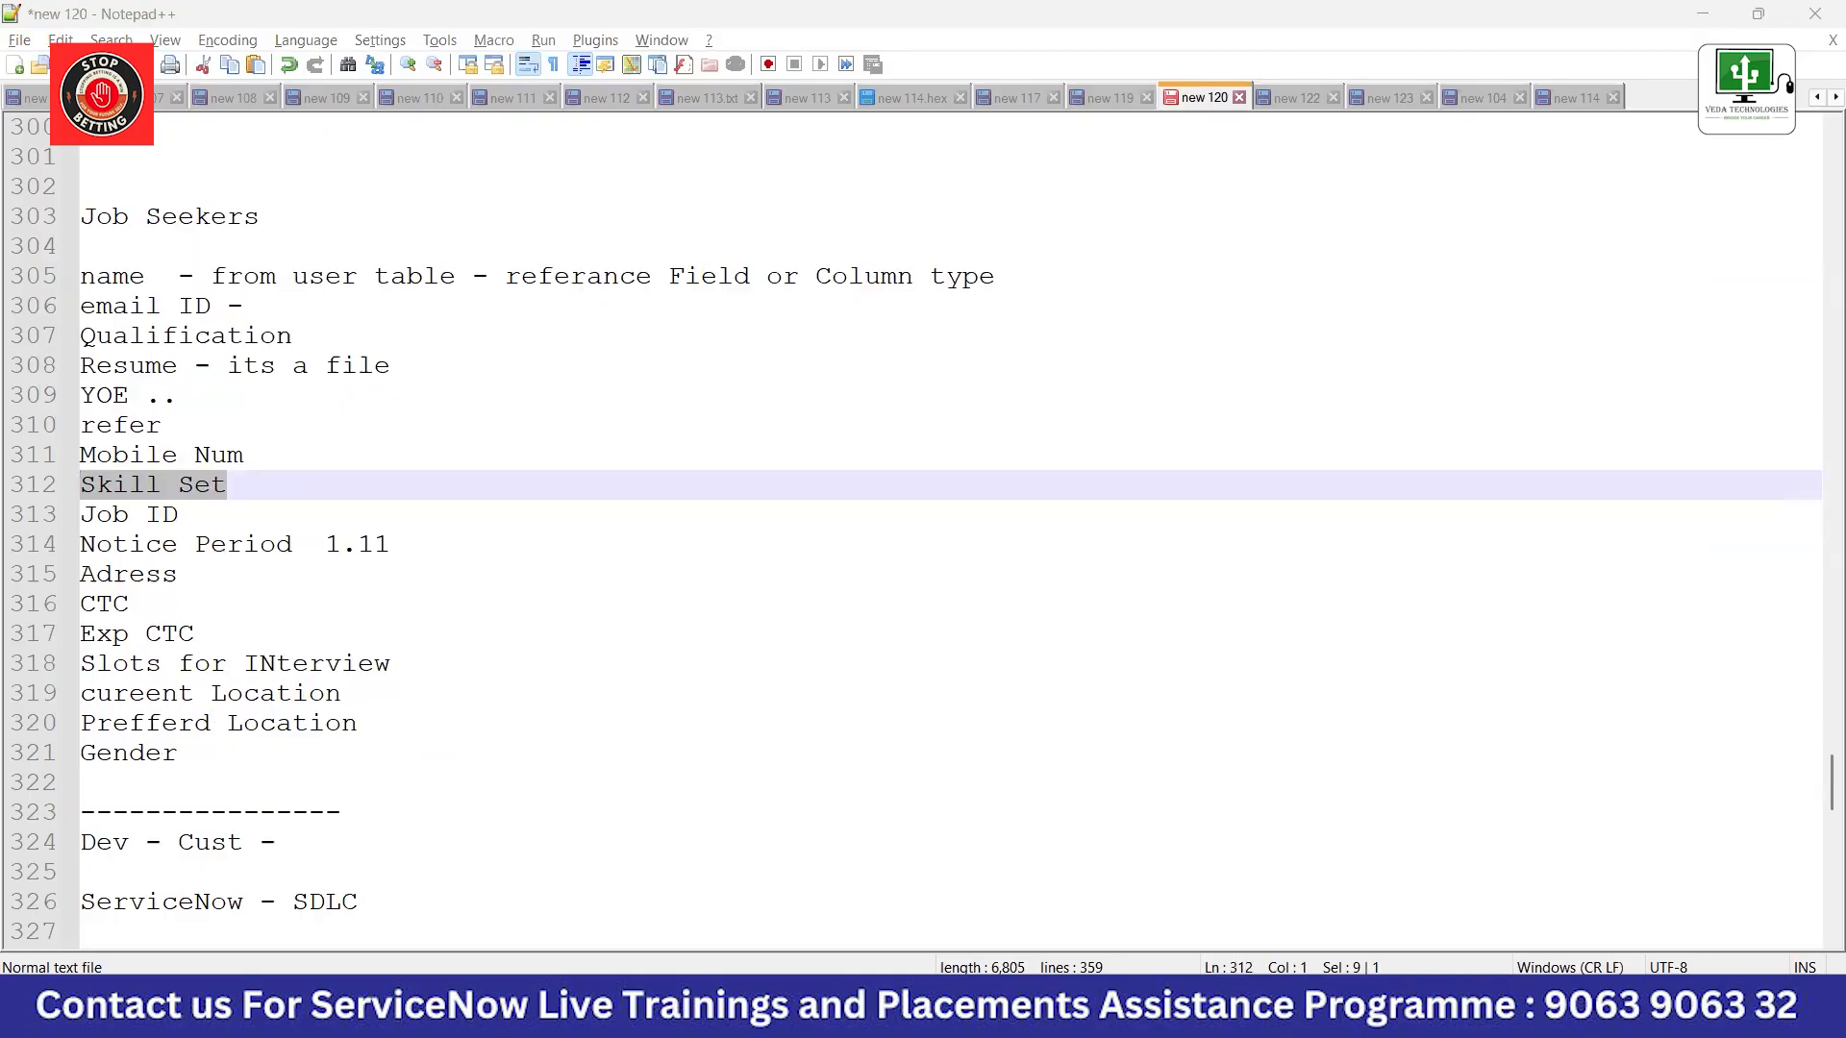
Switch back to the browser's new dictionary entry and set the column type to List.
{"action": "left_click", "coordinate": [1192, 1013]}
{"action": "left_click", "coordinate": [395, 385]}
{"action": "key", "text": "Tab"}
{"action": "key", "text": "Tab"}
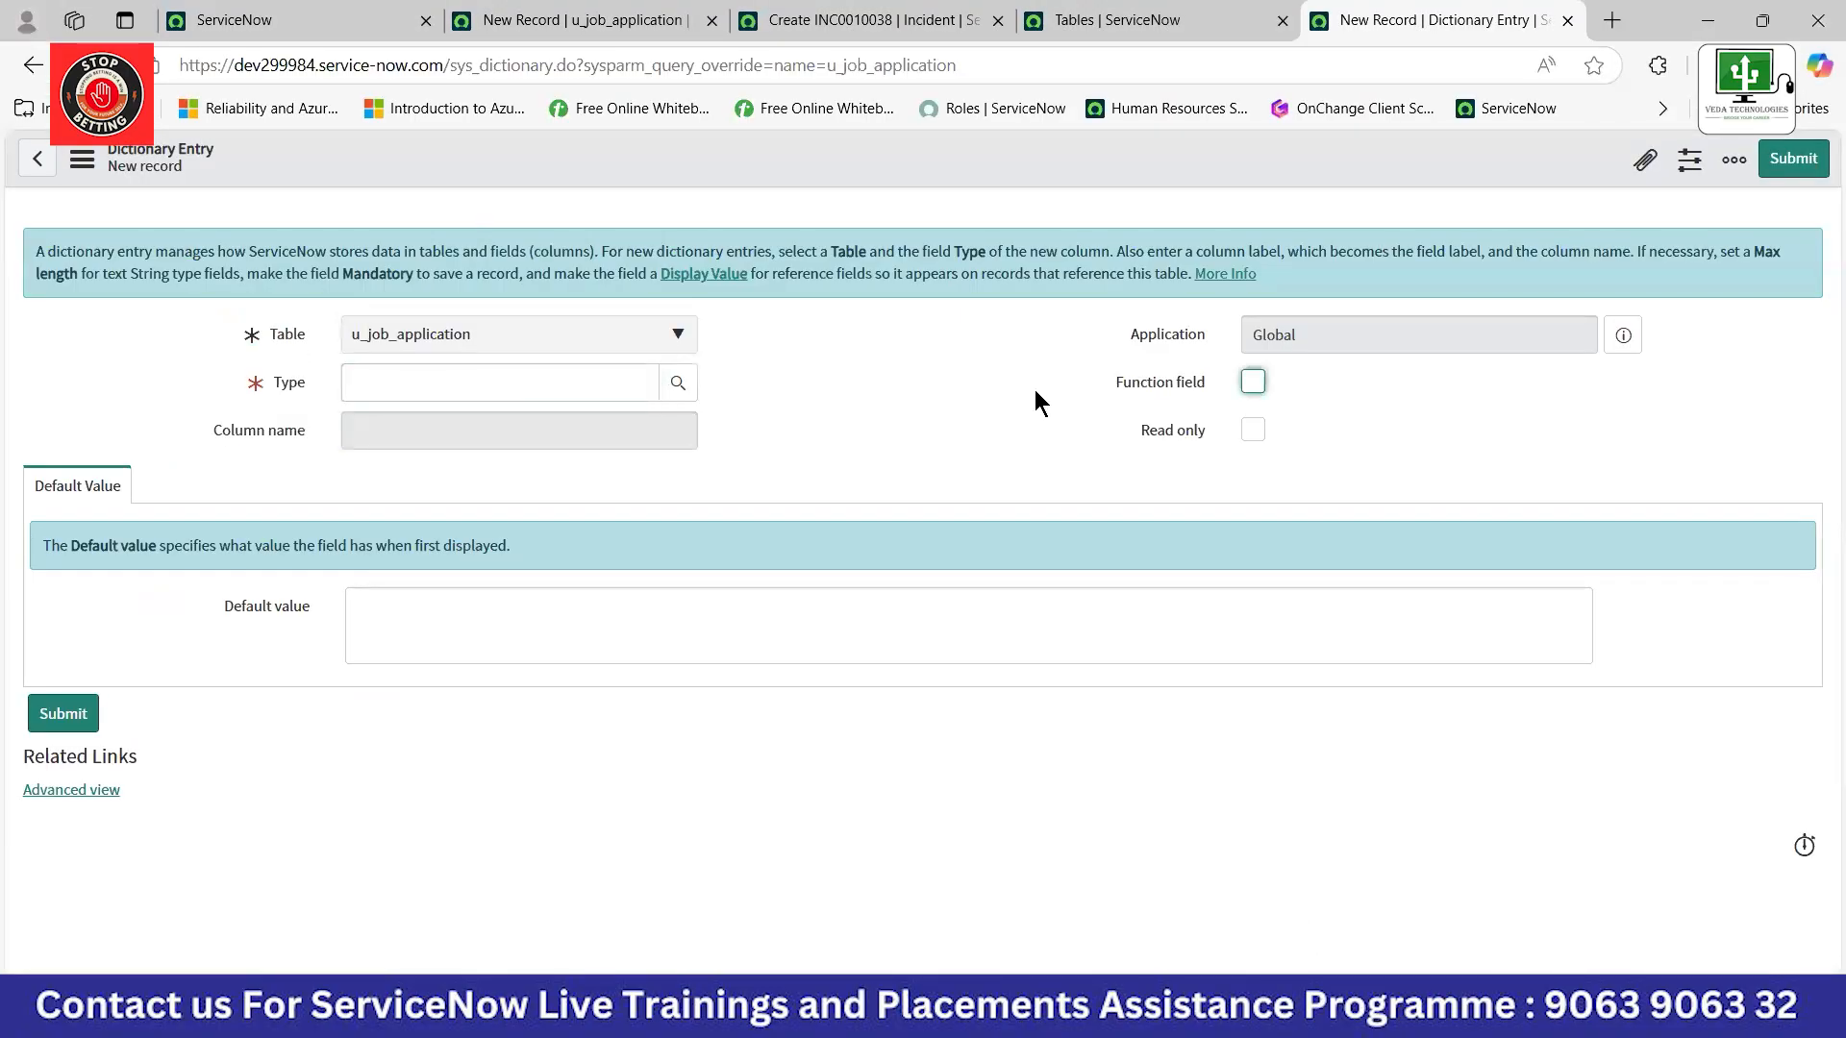
{"action": "left_click", "coordinate": [558, 367]}
{"action": "type", "text": "list"}
{"action": "left_click", "coordinate": [417, 412]}
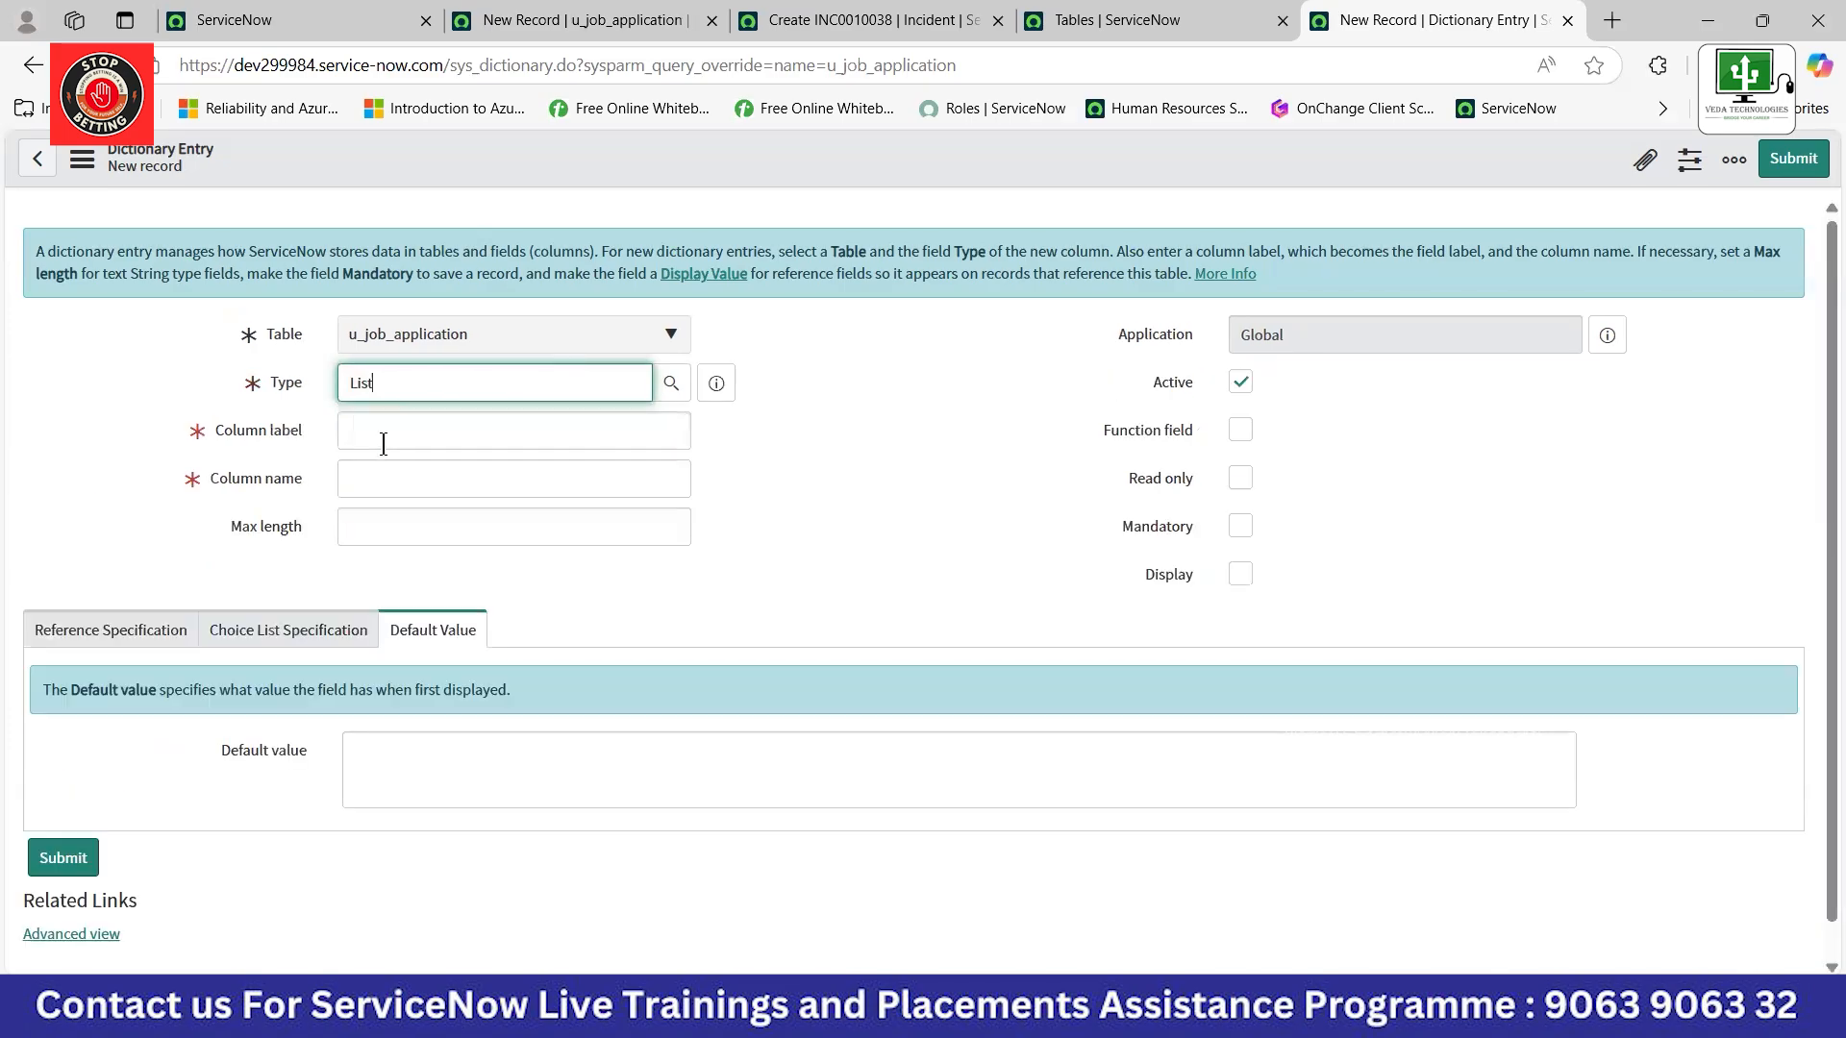
Label the new List column Skill Set and save the dictionary entry.
{"action": "left_click", "coordinate": [427, 439]}
{"action": "type", "text": "Skill Set"}
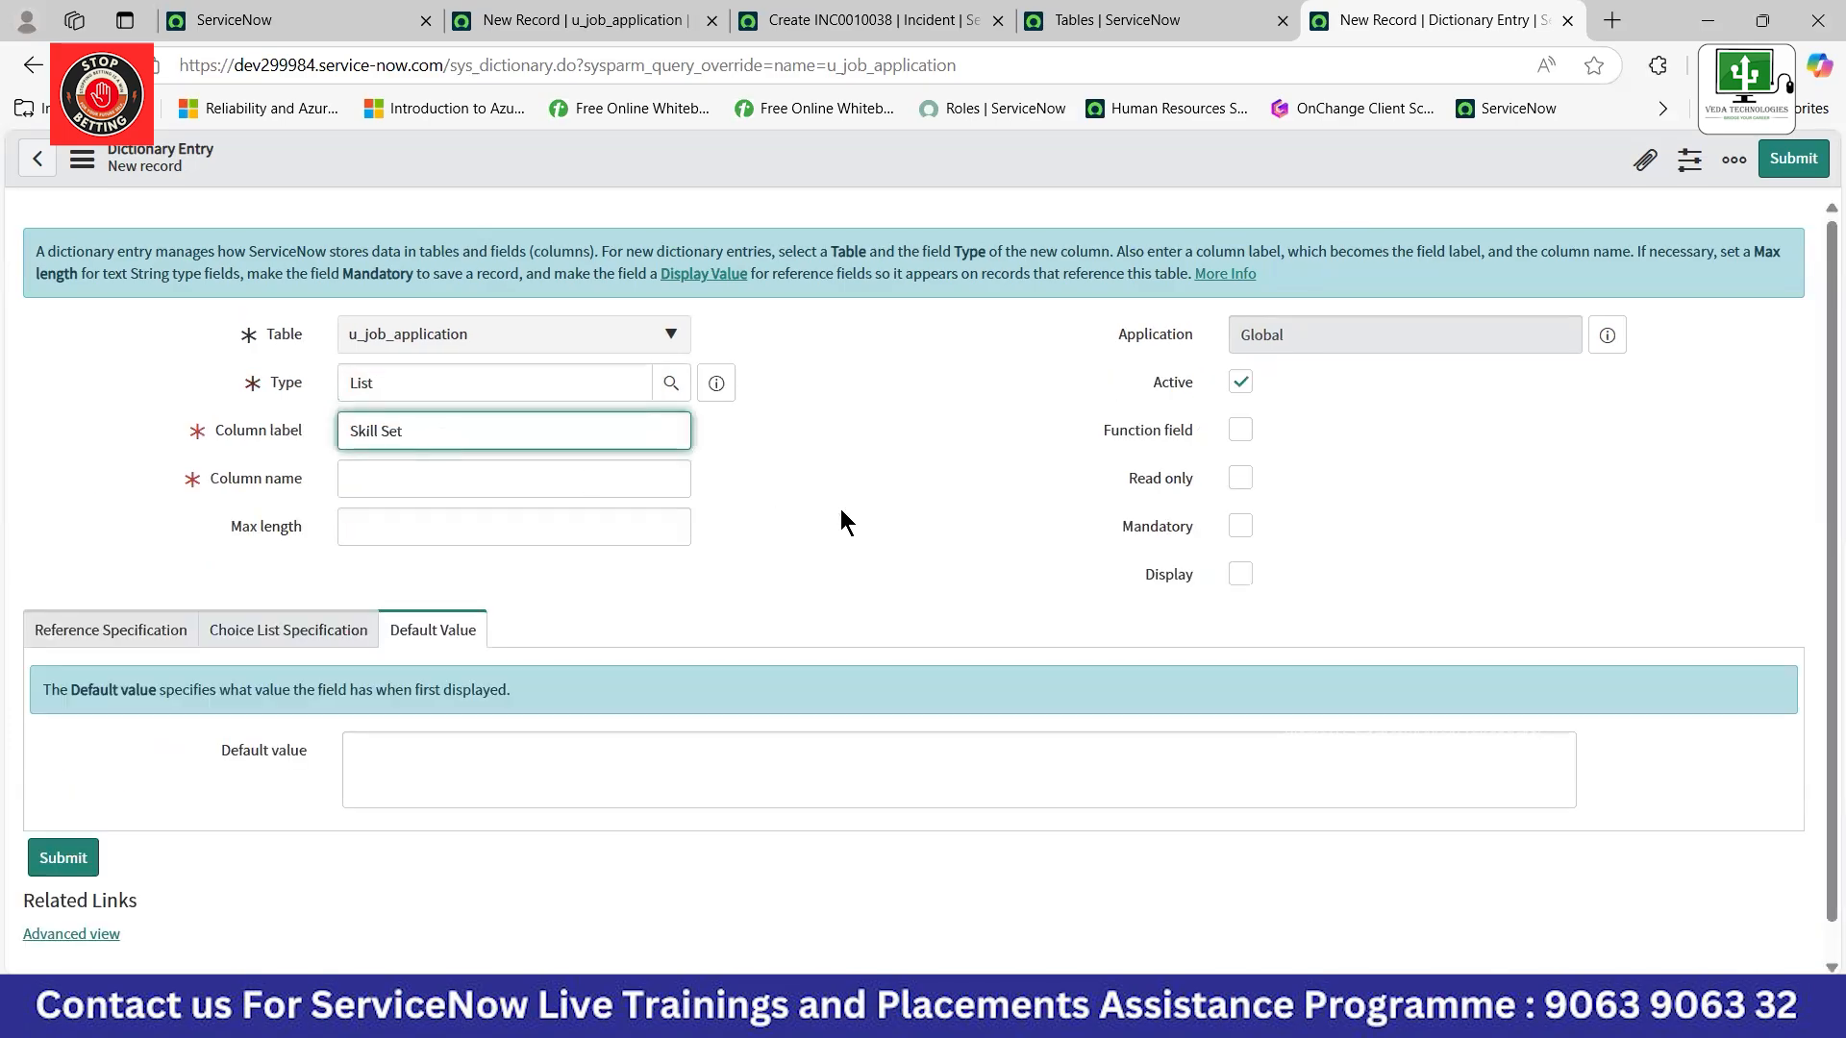
{"action": "left_click", "coordinate": [917, 504]}
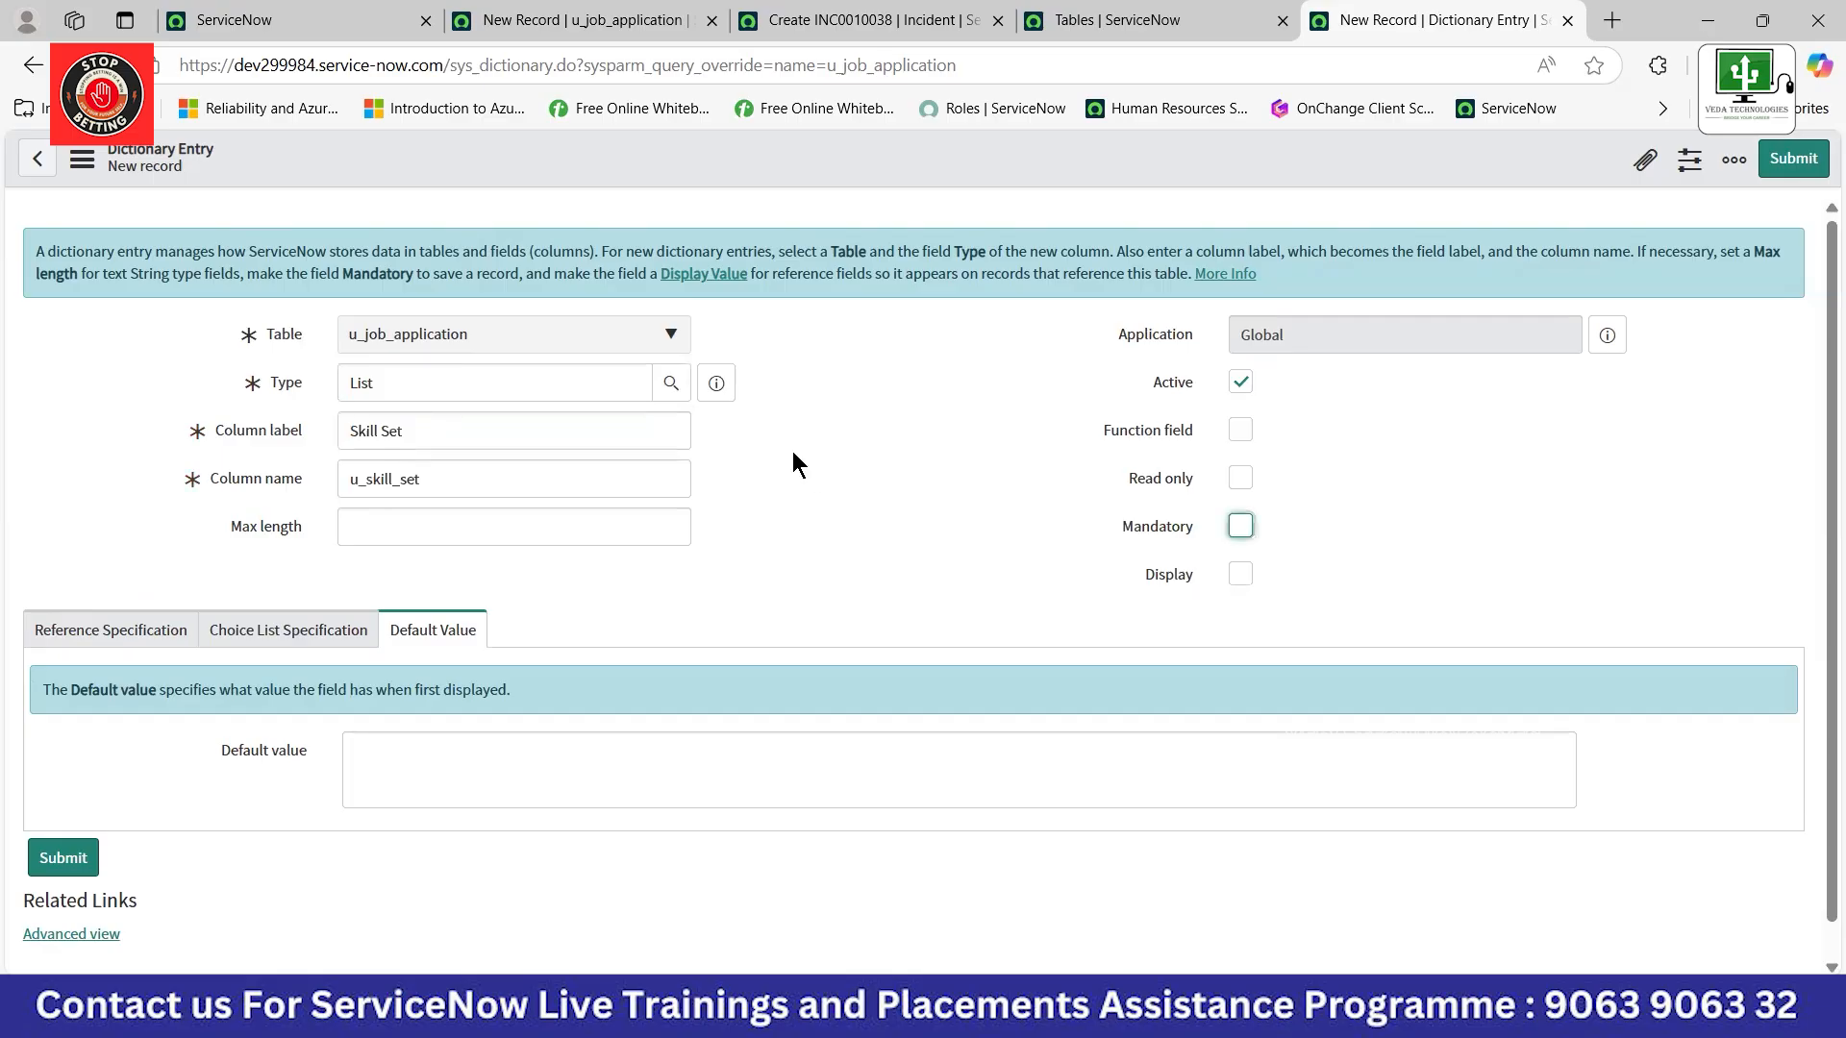
{"action": "right_click", "coordinate": [634, 160]}
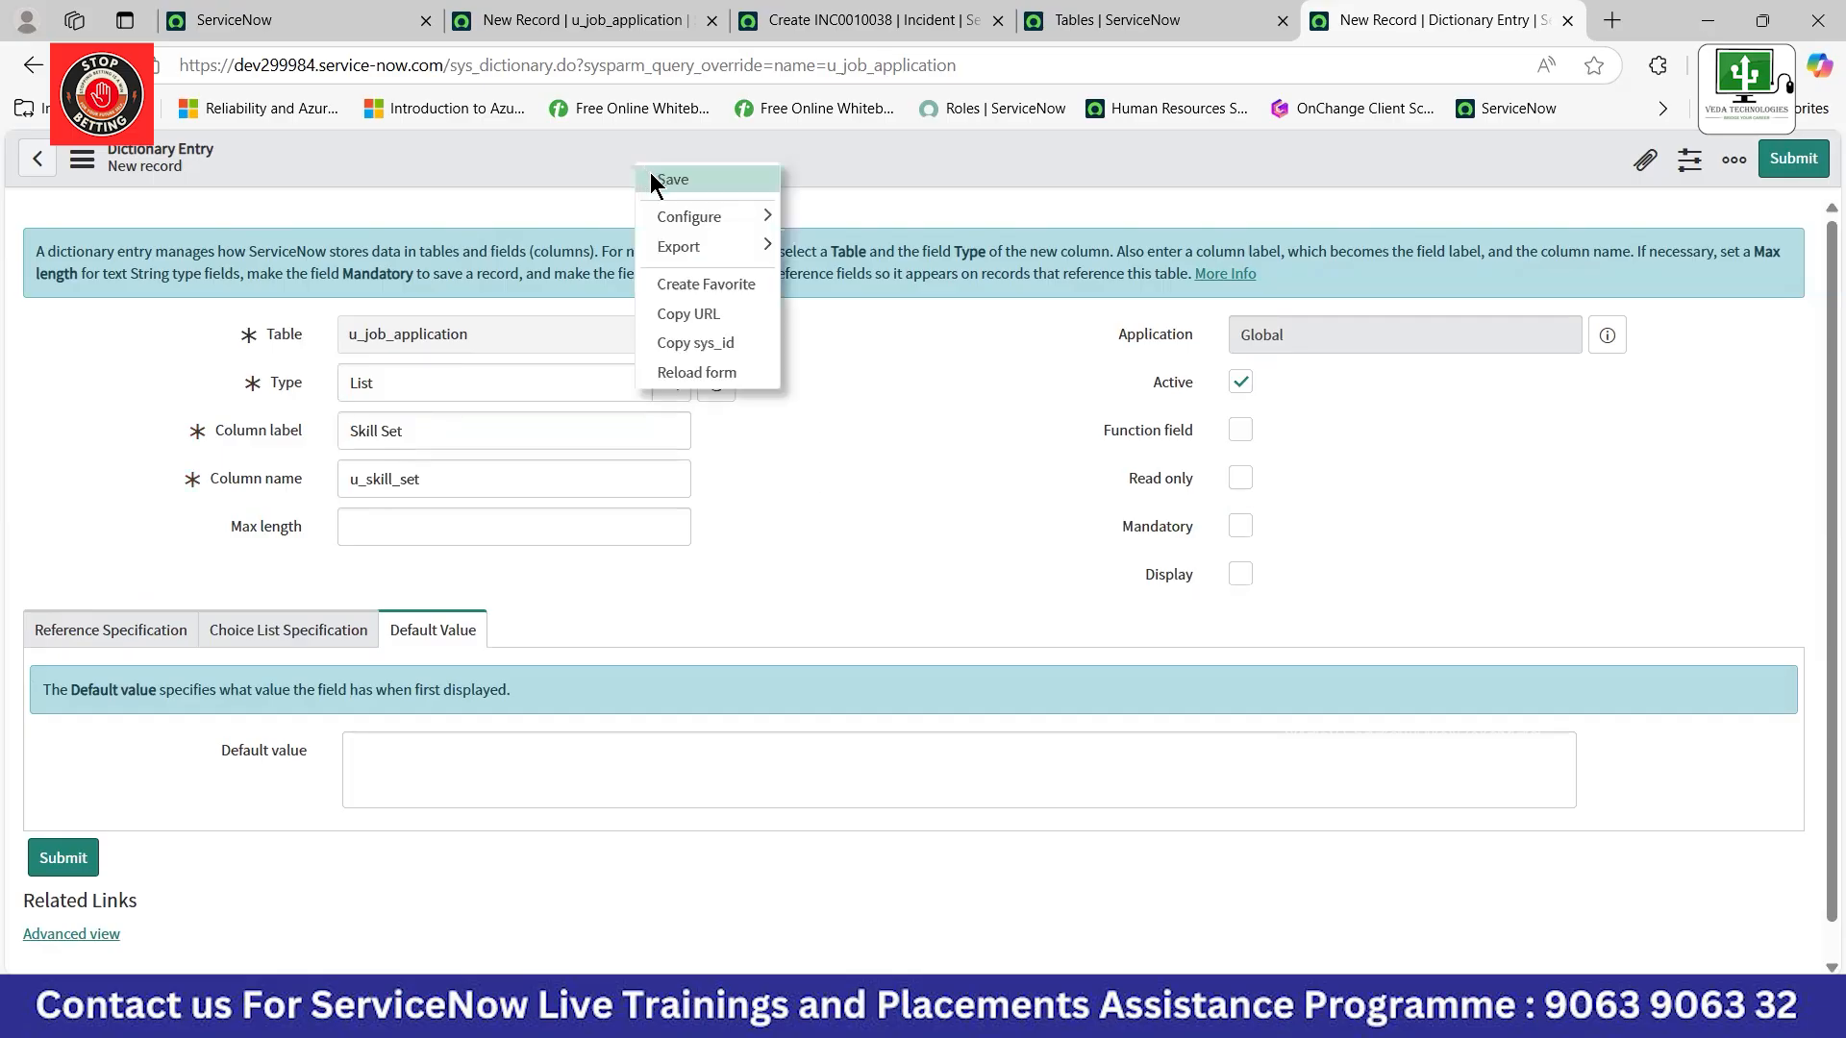
{"action": "left_click", "coordinate": [650, 179]}
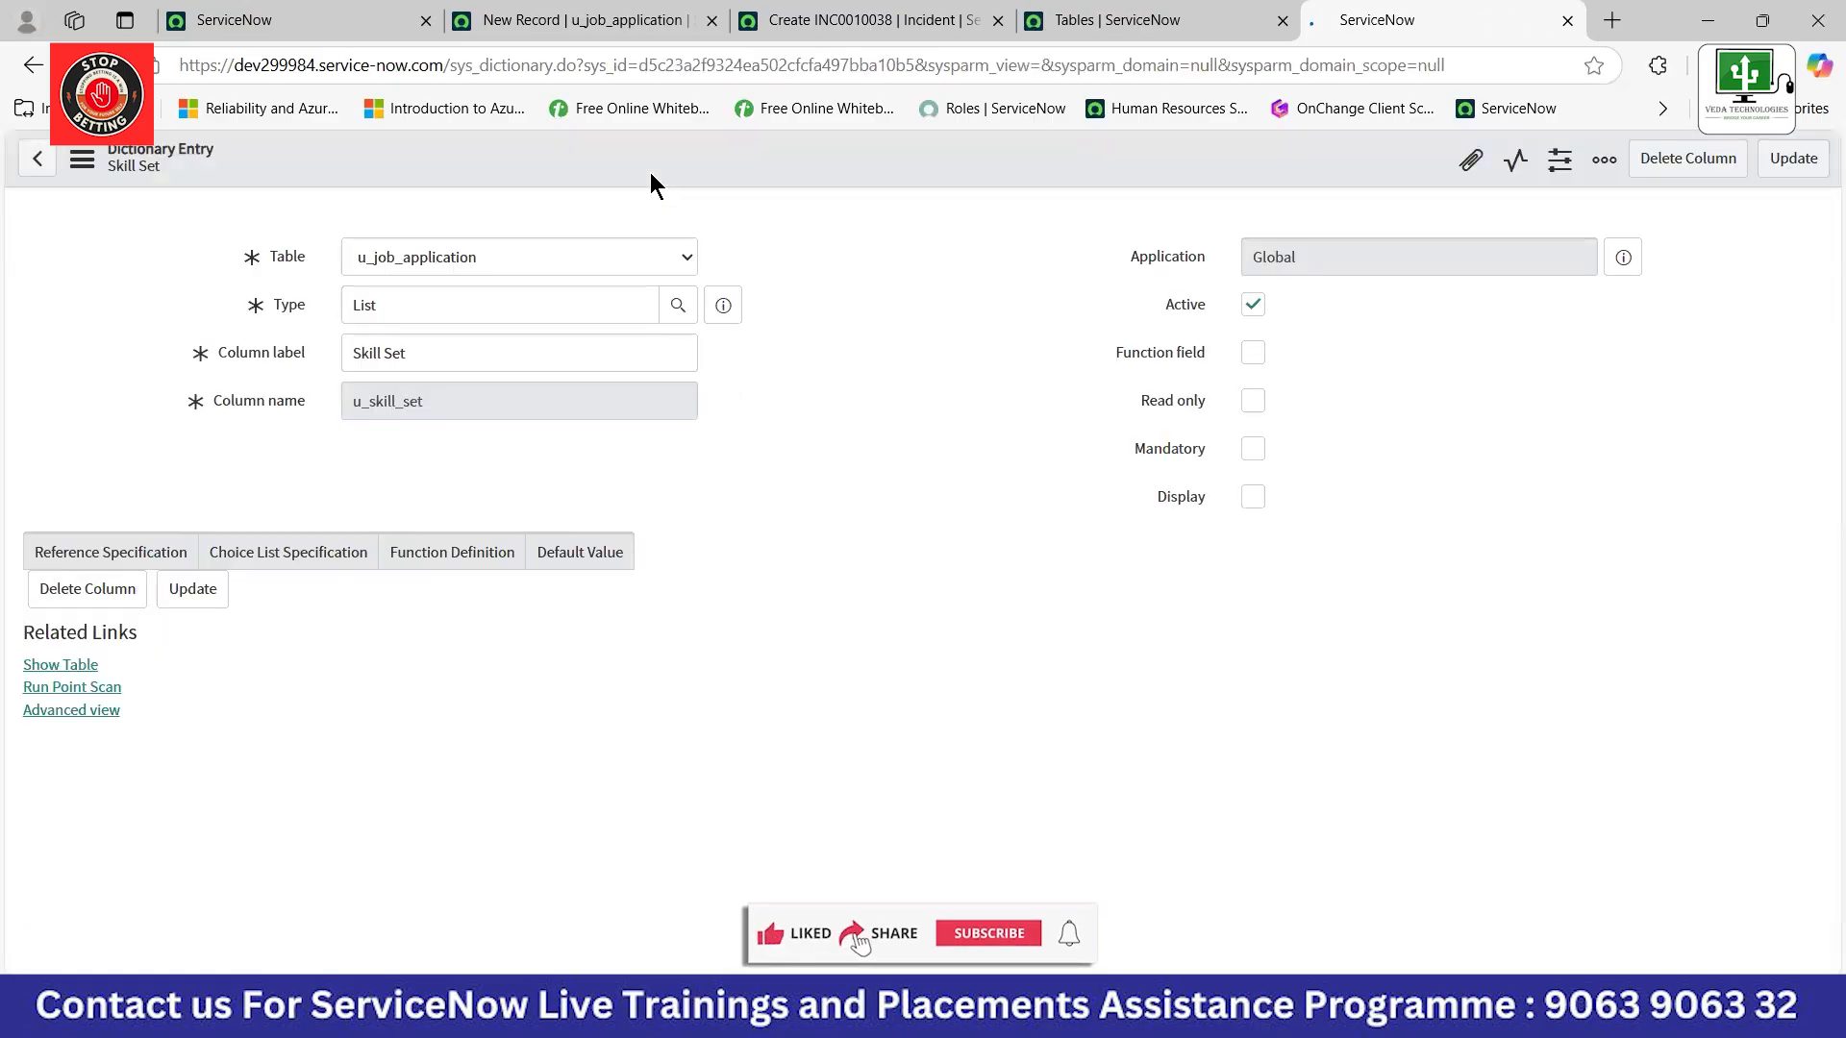
Reload the new job application form, unlock the Skill Set field and check its available choices.
{"action": "left_click", "coordinate": [625, 21]}
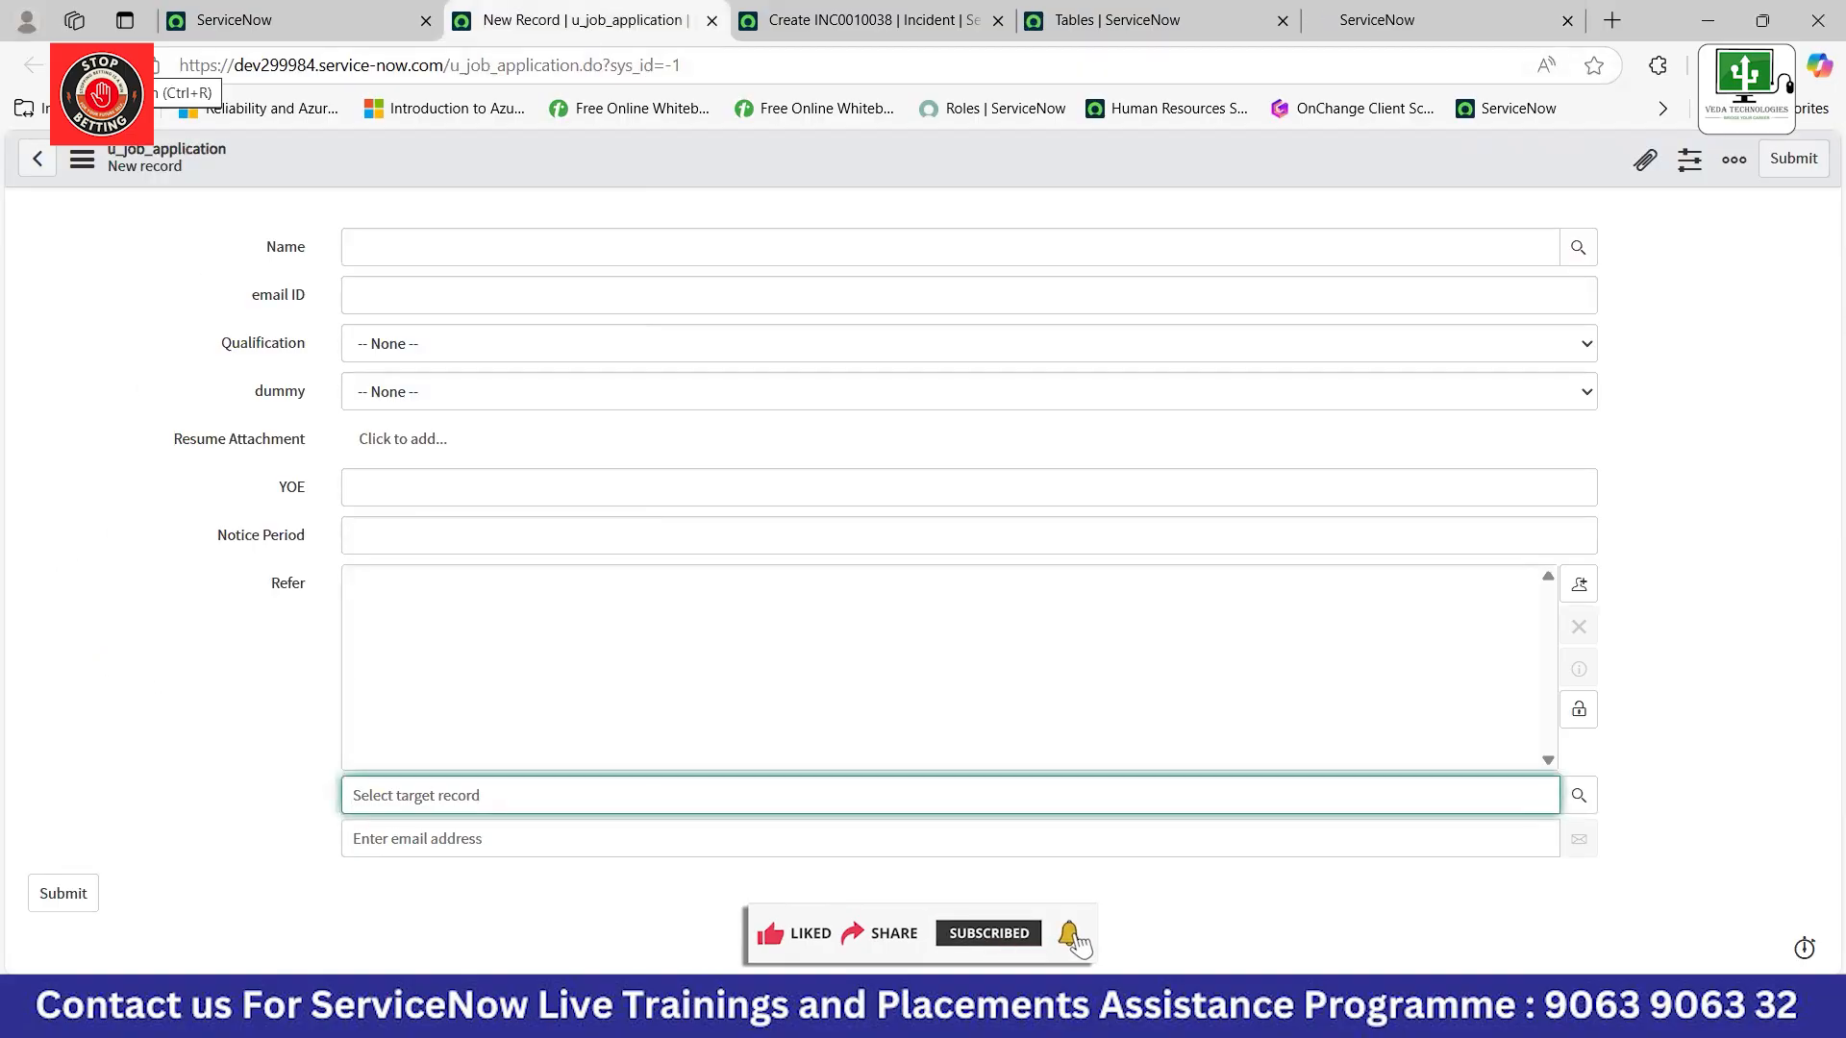
{"action": "left_click", "coordinate": [1578, 709]}
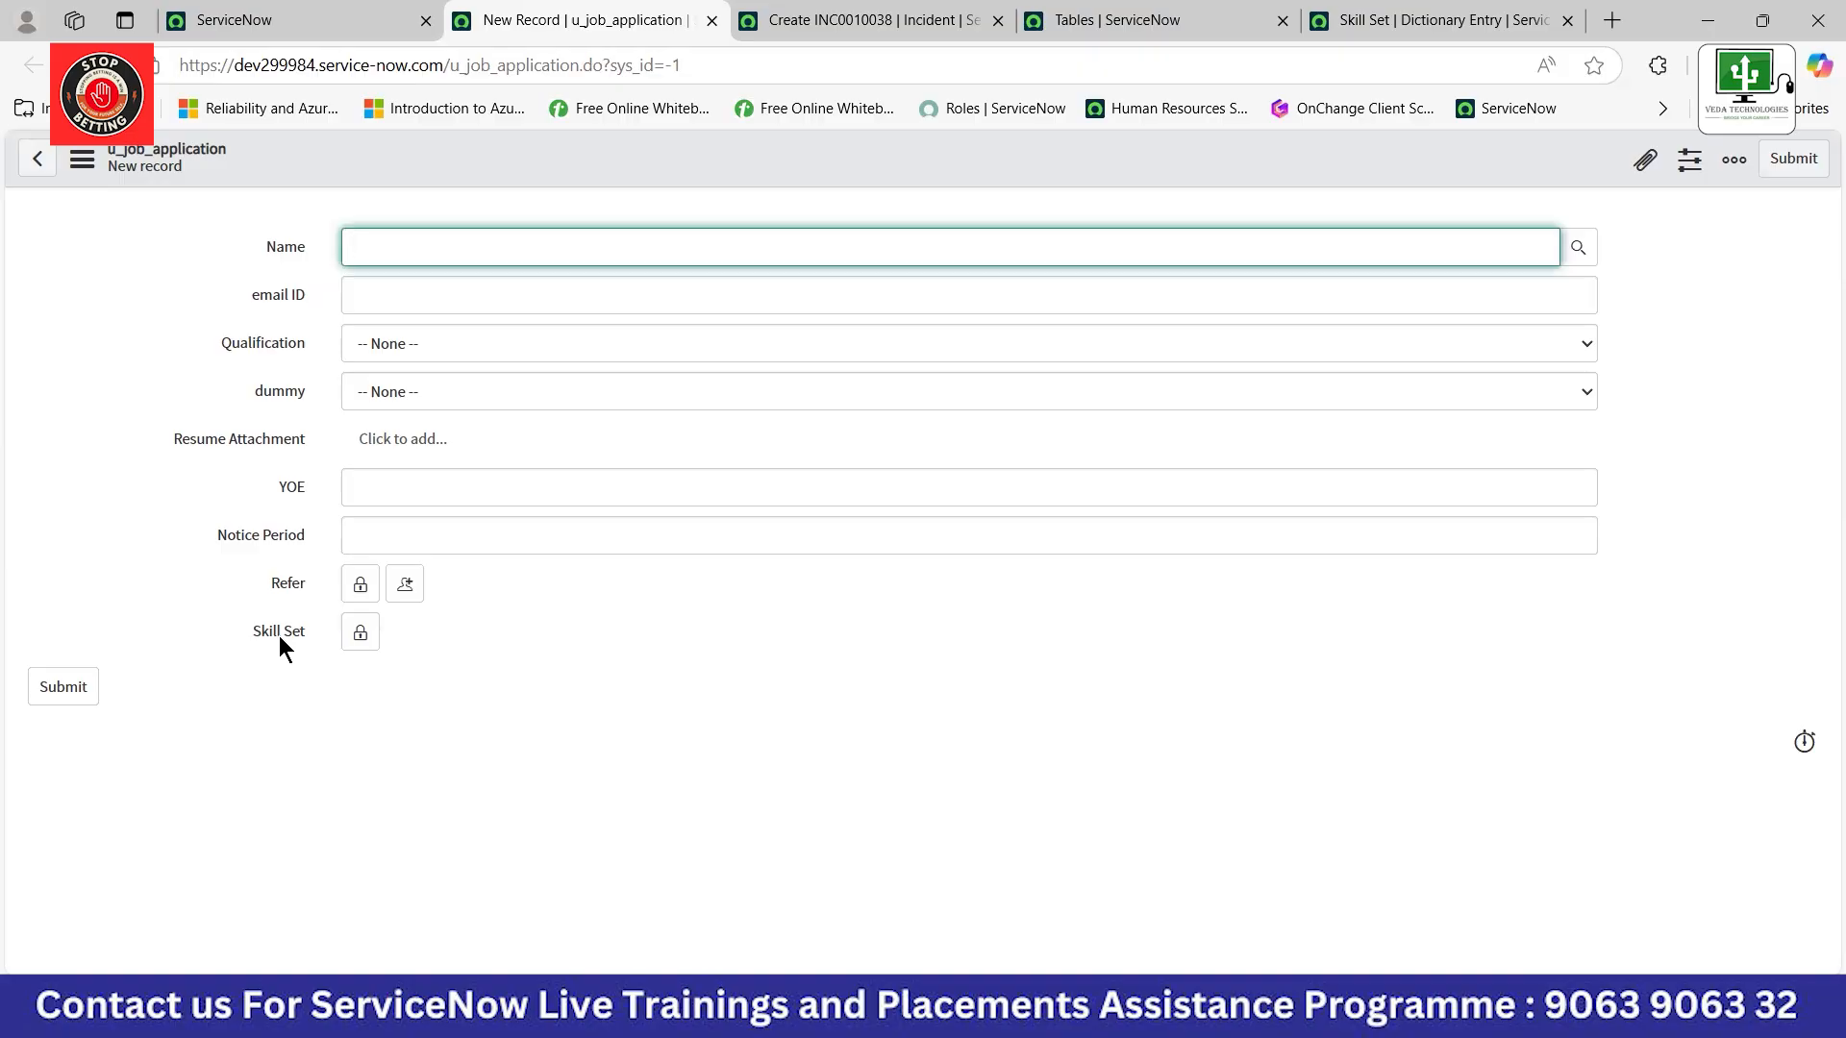
{"action": "left_click", "coordinate": [357, 633]}
{"action": "left_click", "coordinate": [436, 852]}
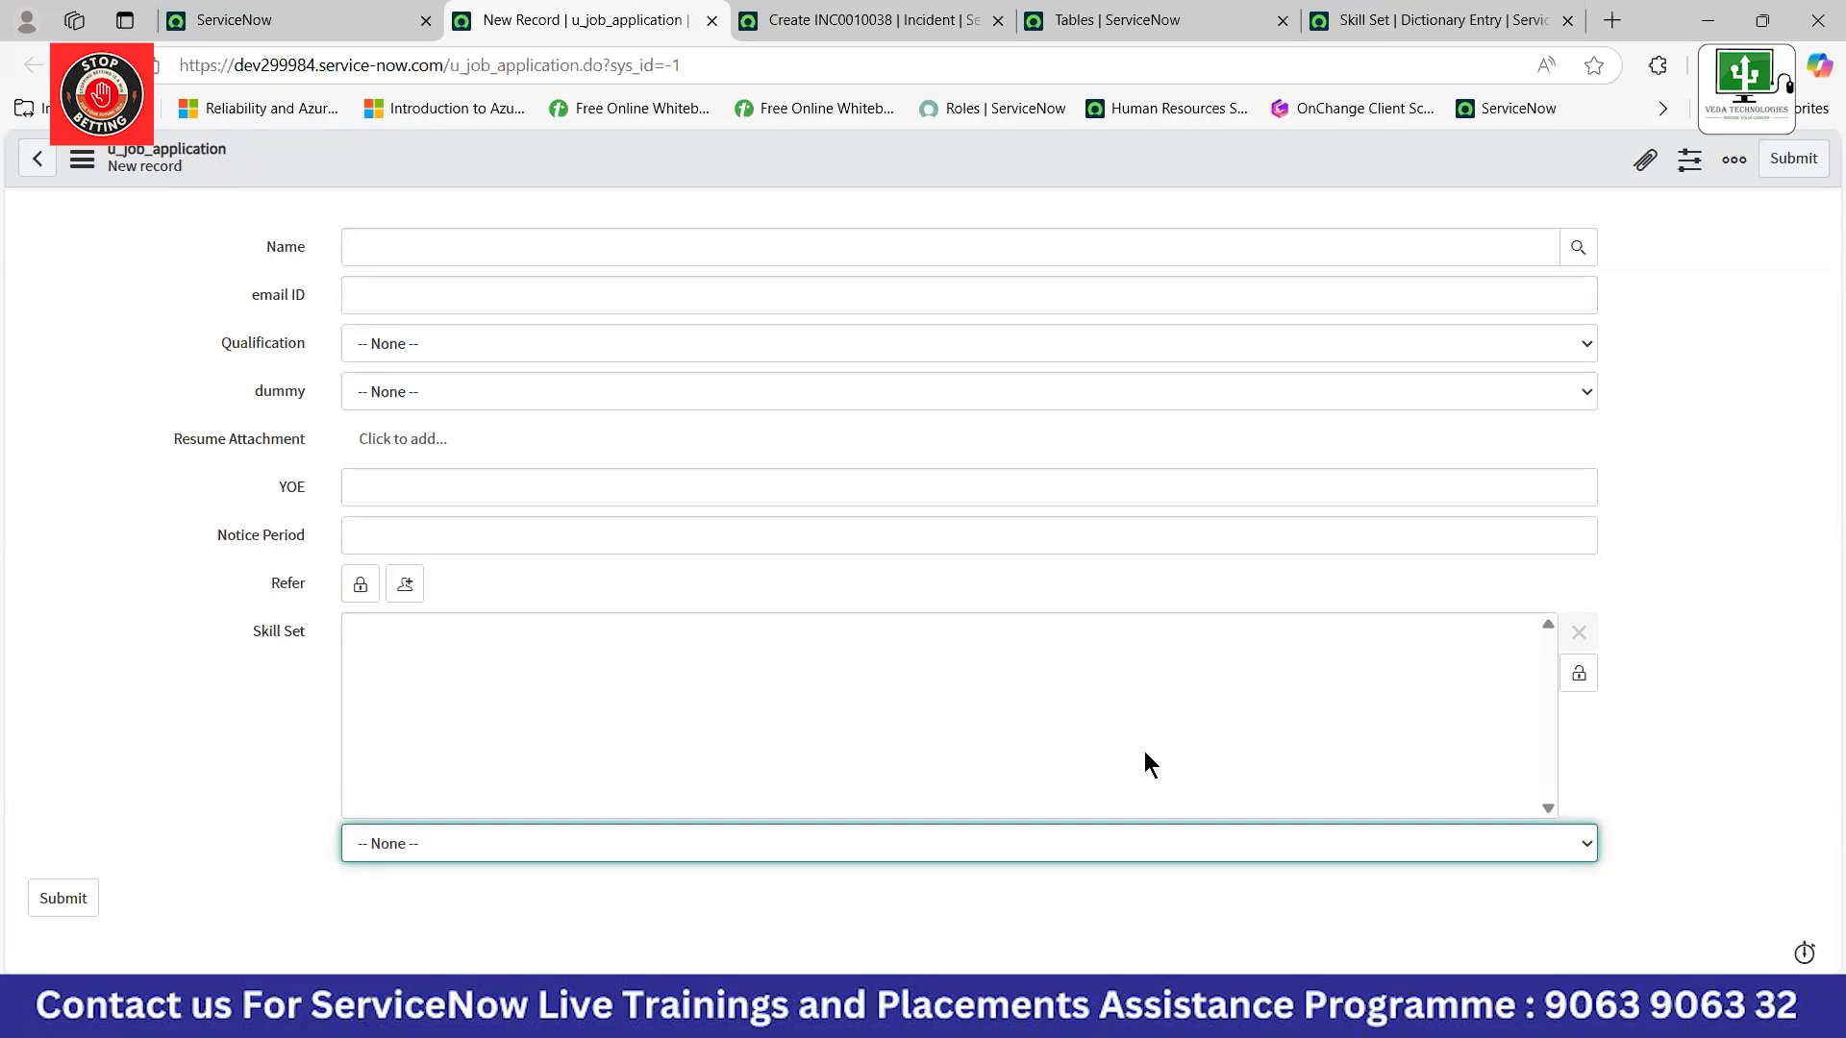
{"action": "left_click", "coordinate": [262, 743]}
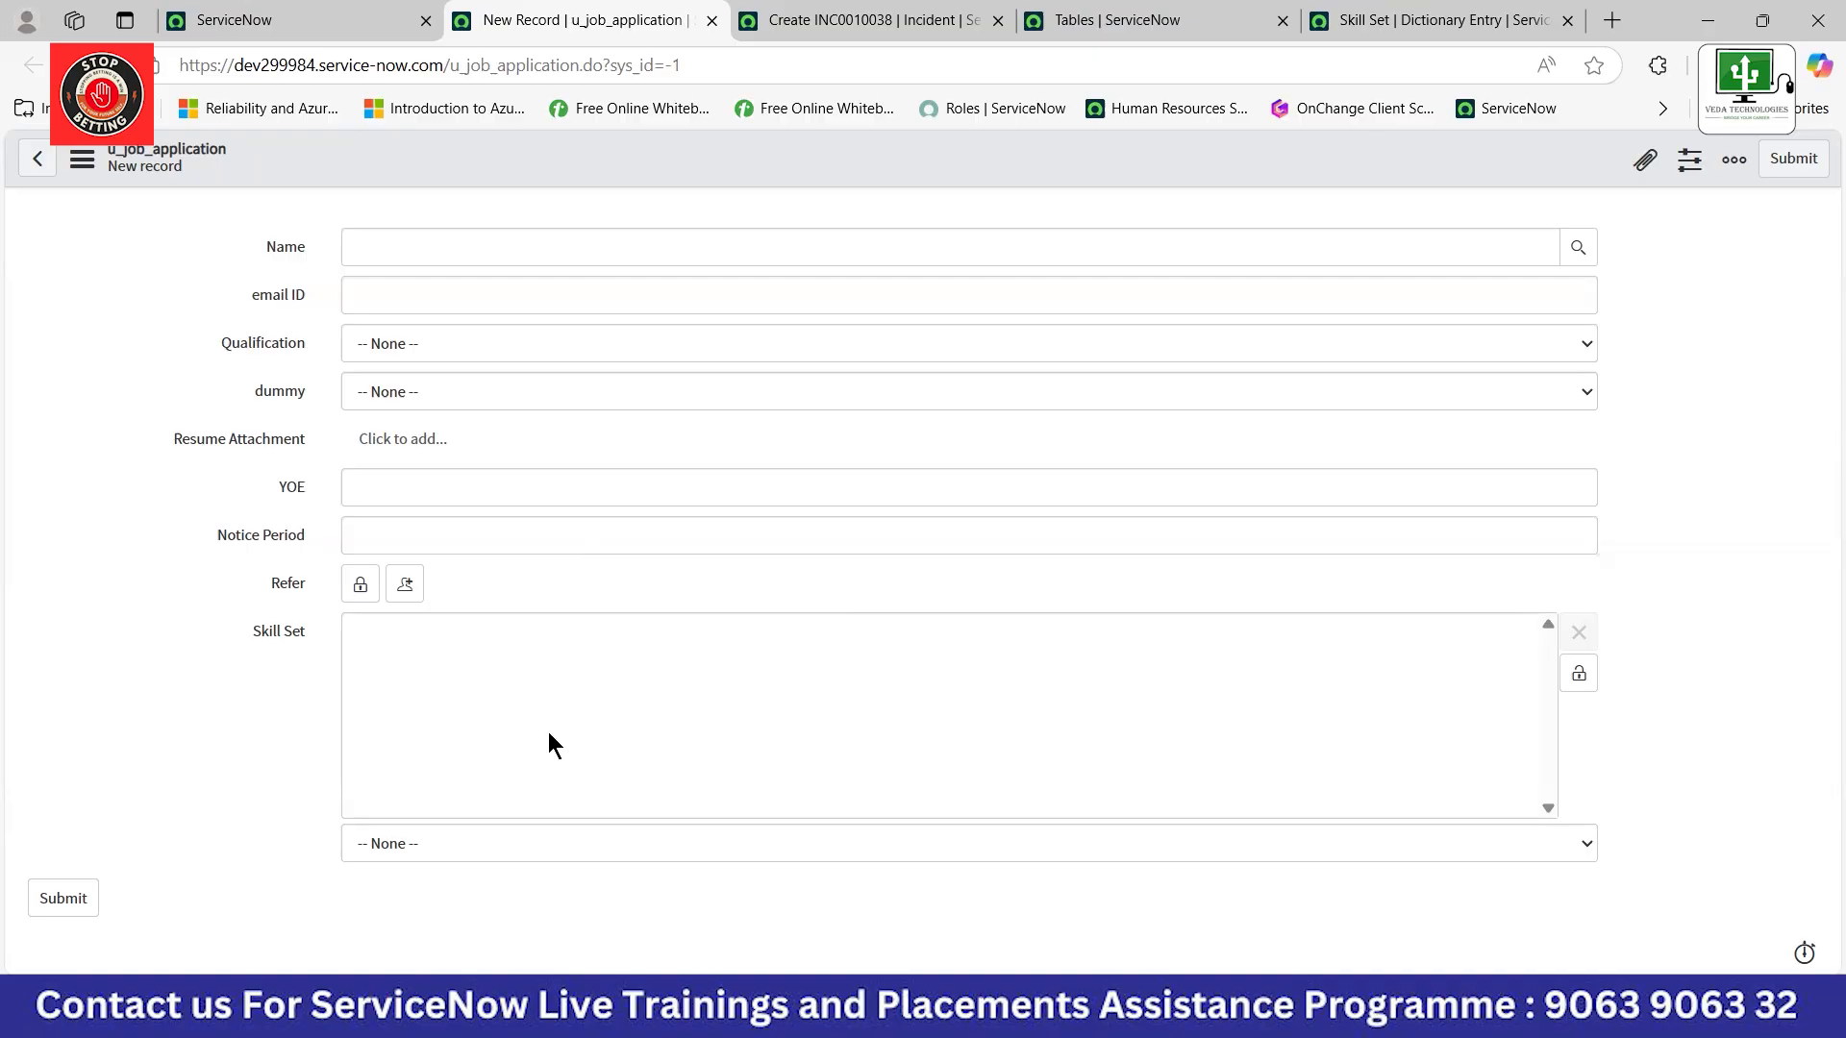
Return to the Skill Set dictionary entry and show its related Choices list.
{"action": "left_click", "coordinate": [1408, 27]}
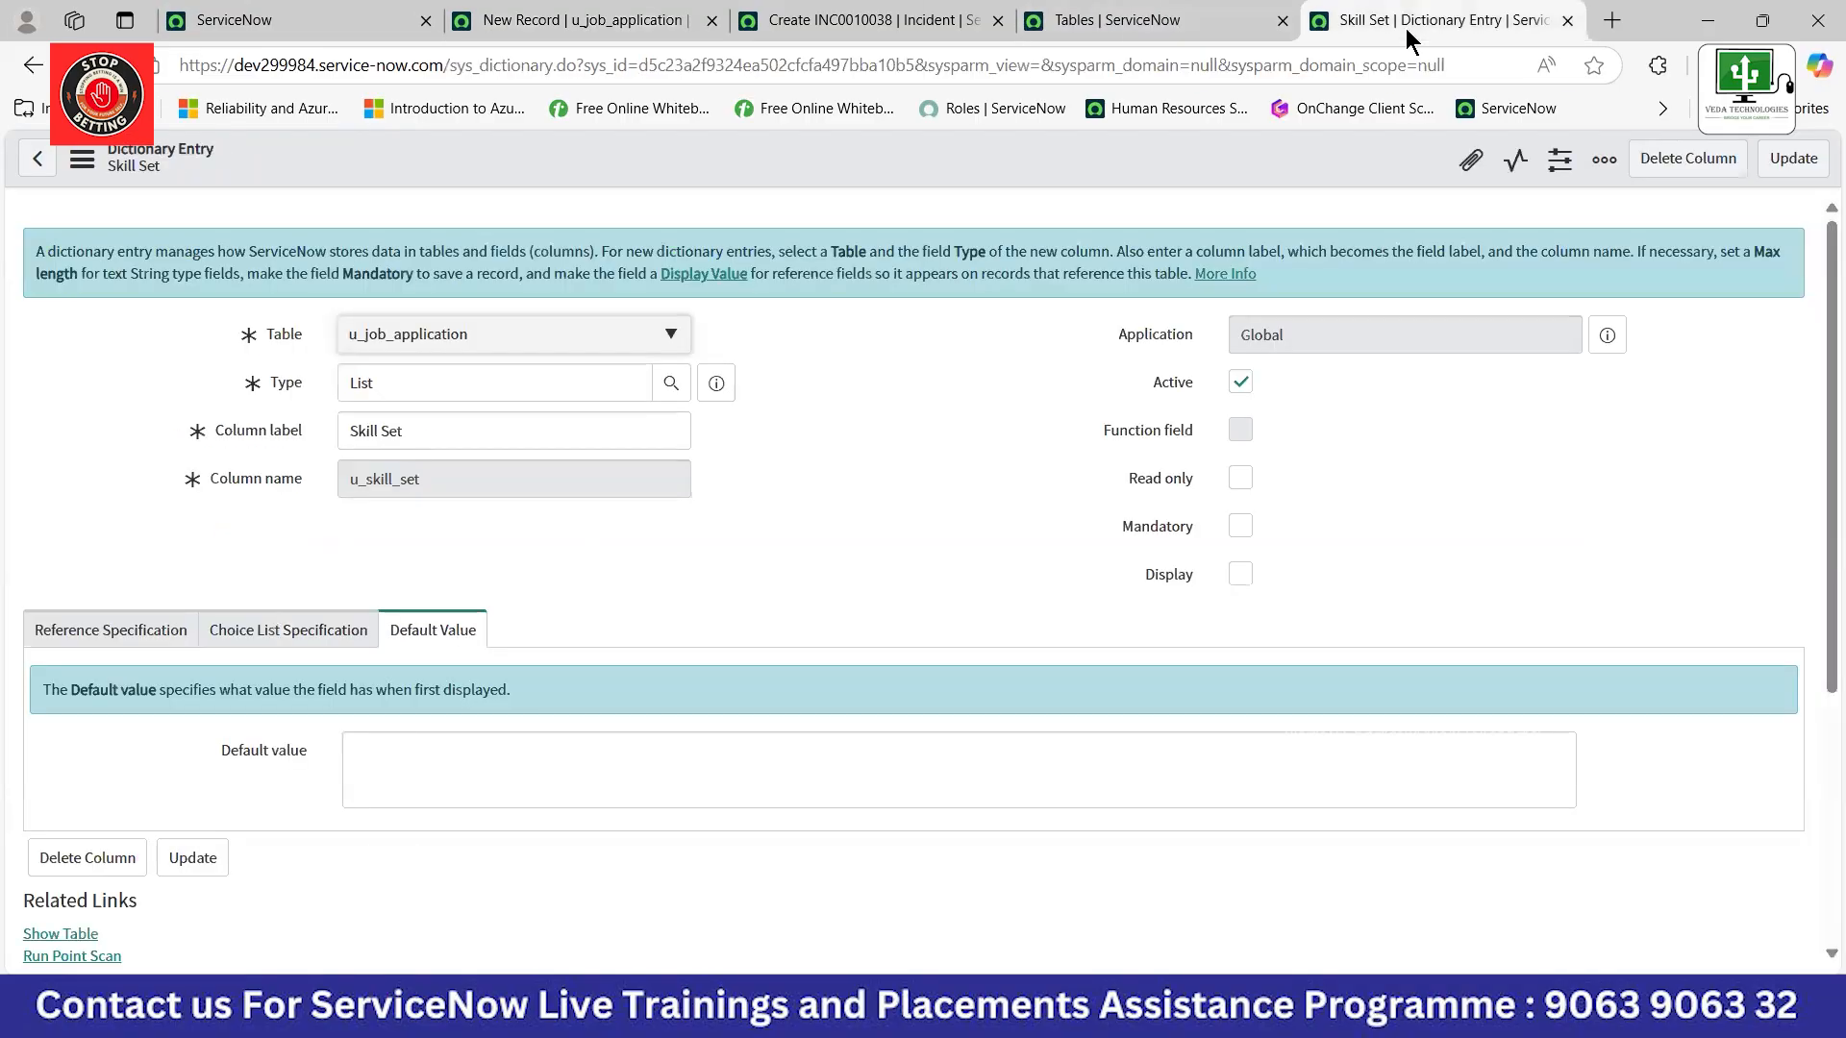
{"action": "scroll", "coordinate": [231, 605], "scroll_direction": "down", "scroll_amount": 4}
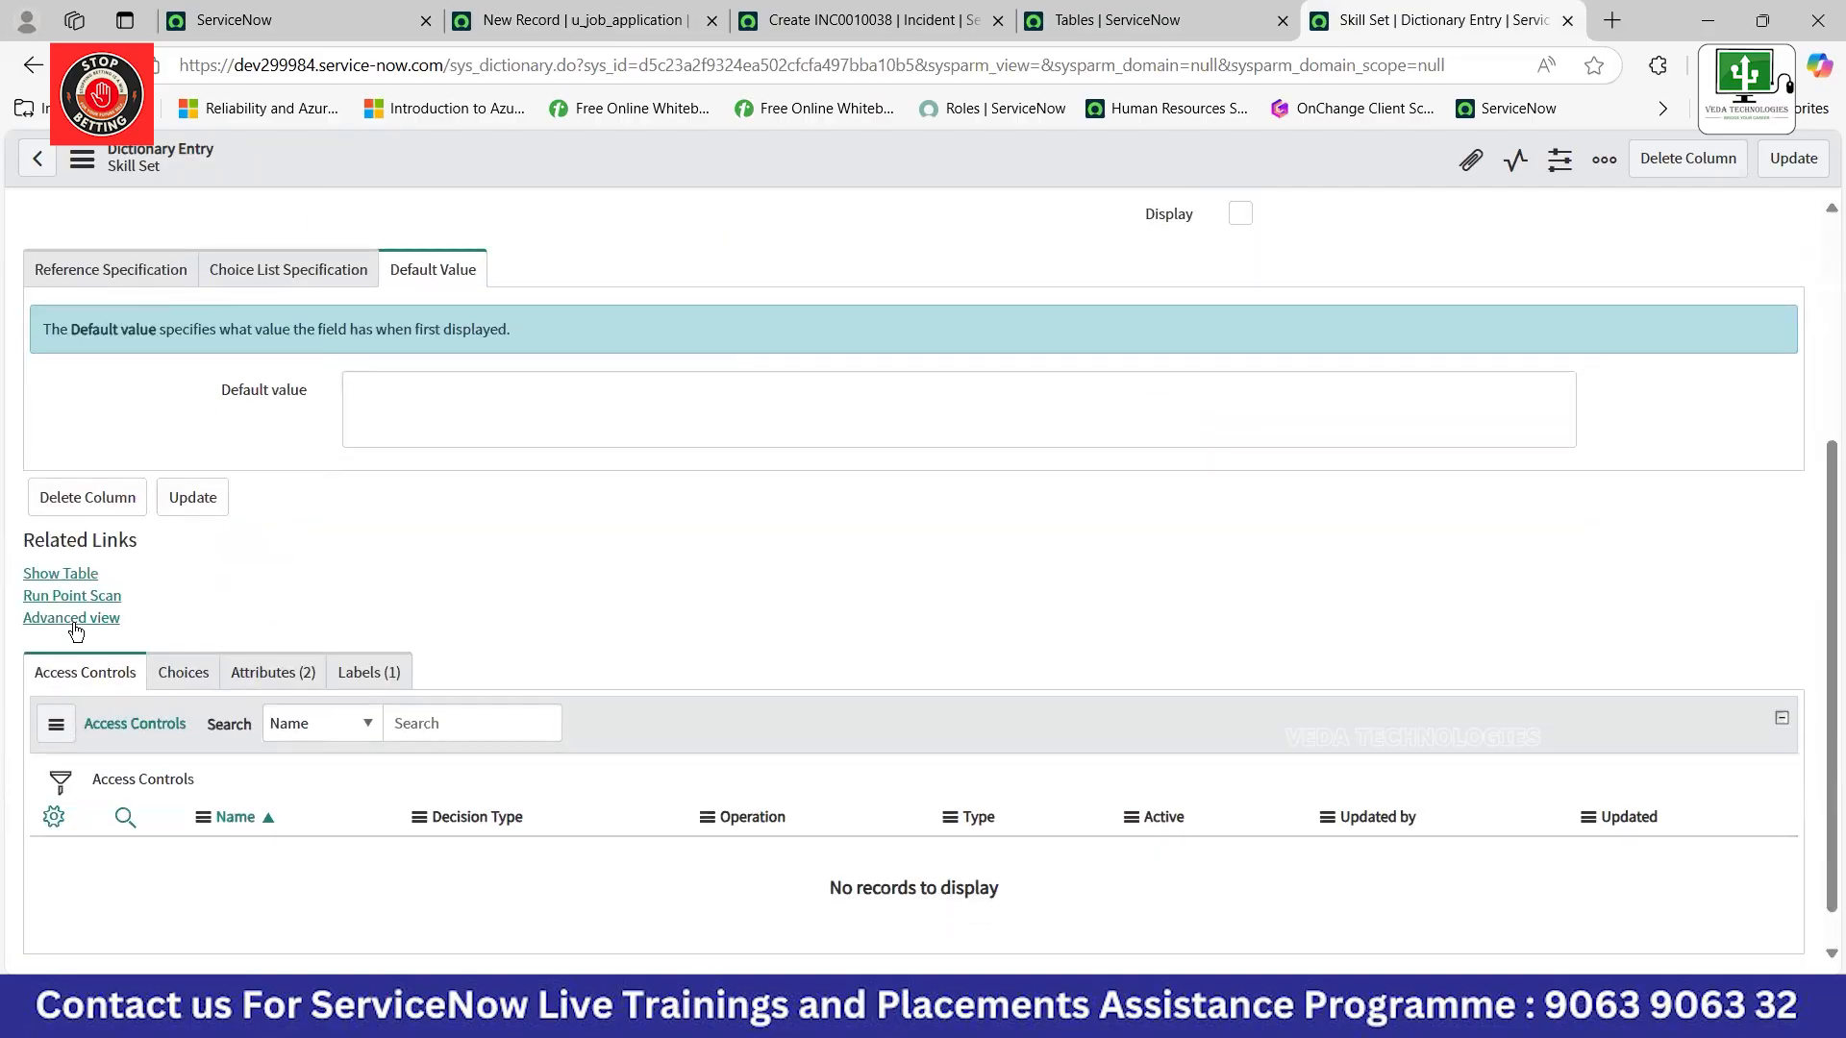
{"action": "left_click", "coordinate": [180, 674]}
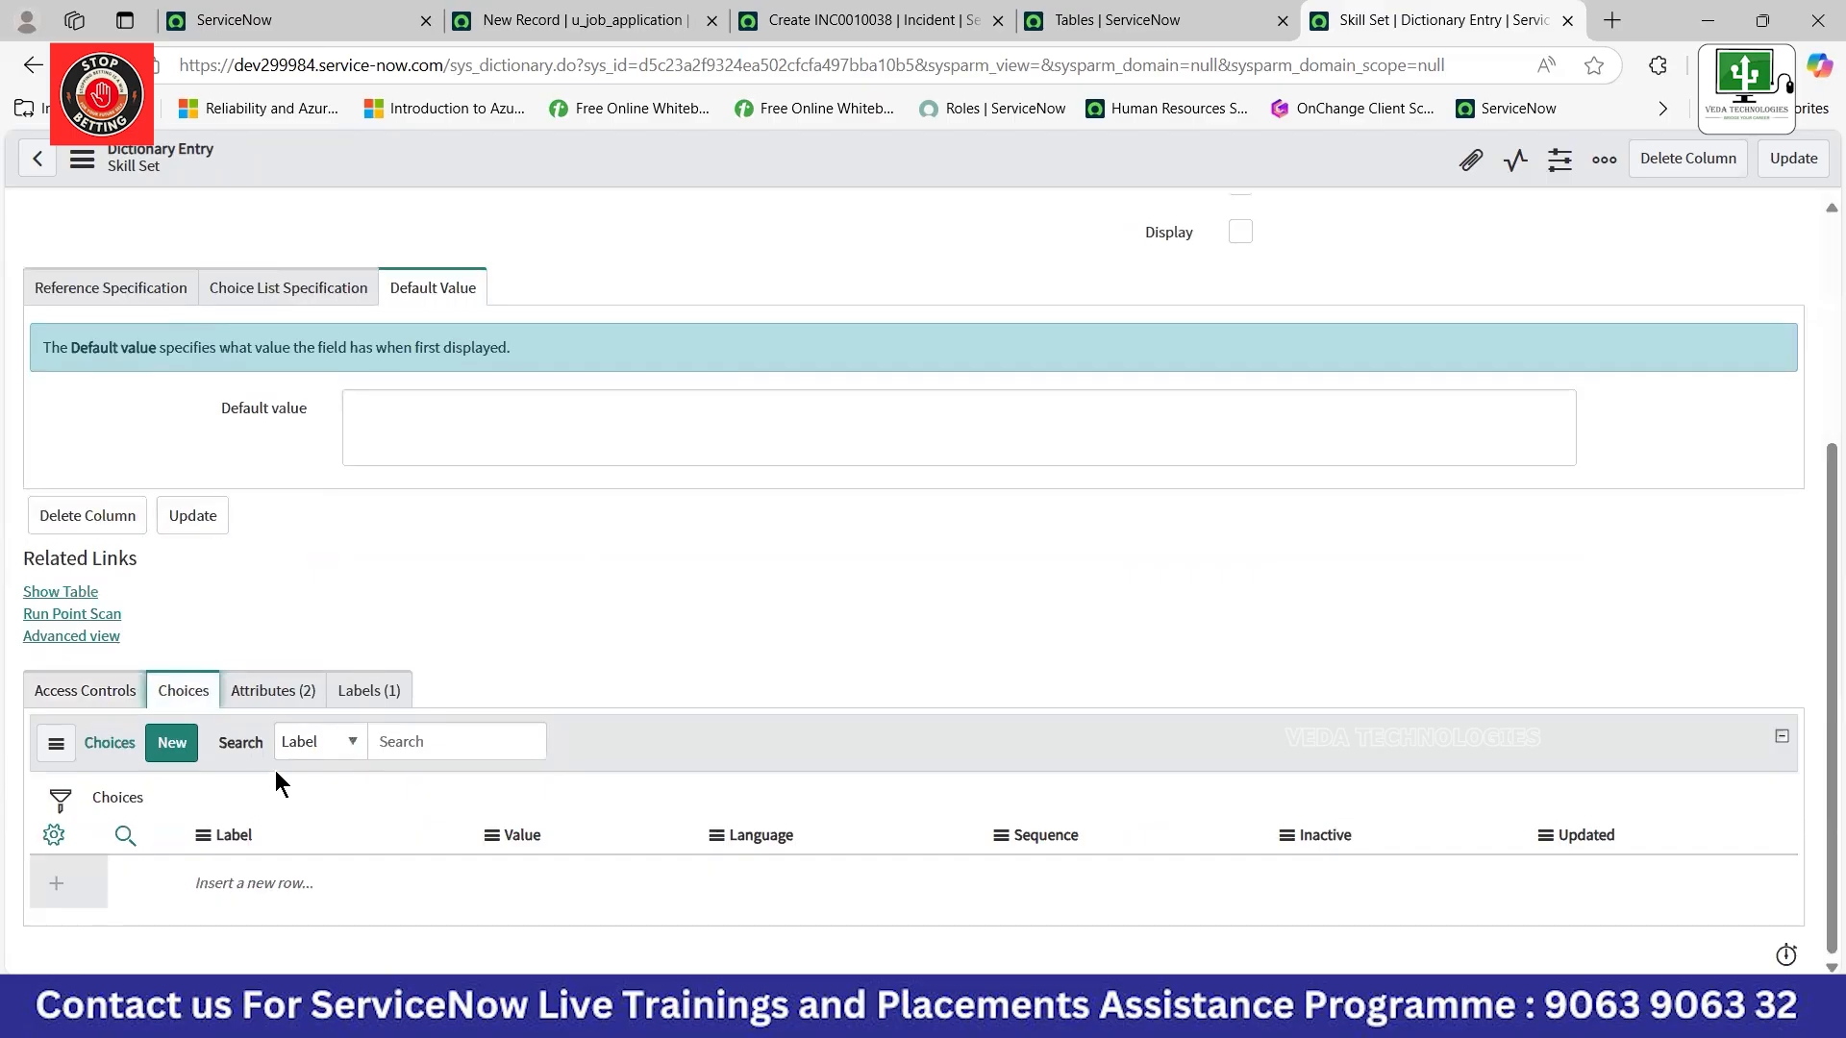
{"action": "left_click", "coordinate": [254, 882]}
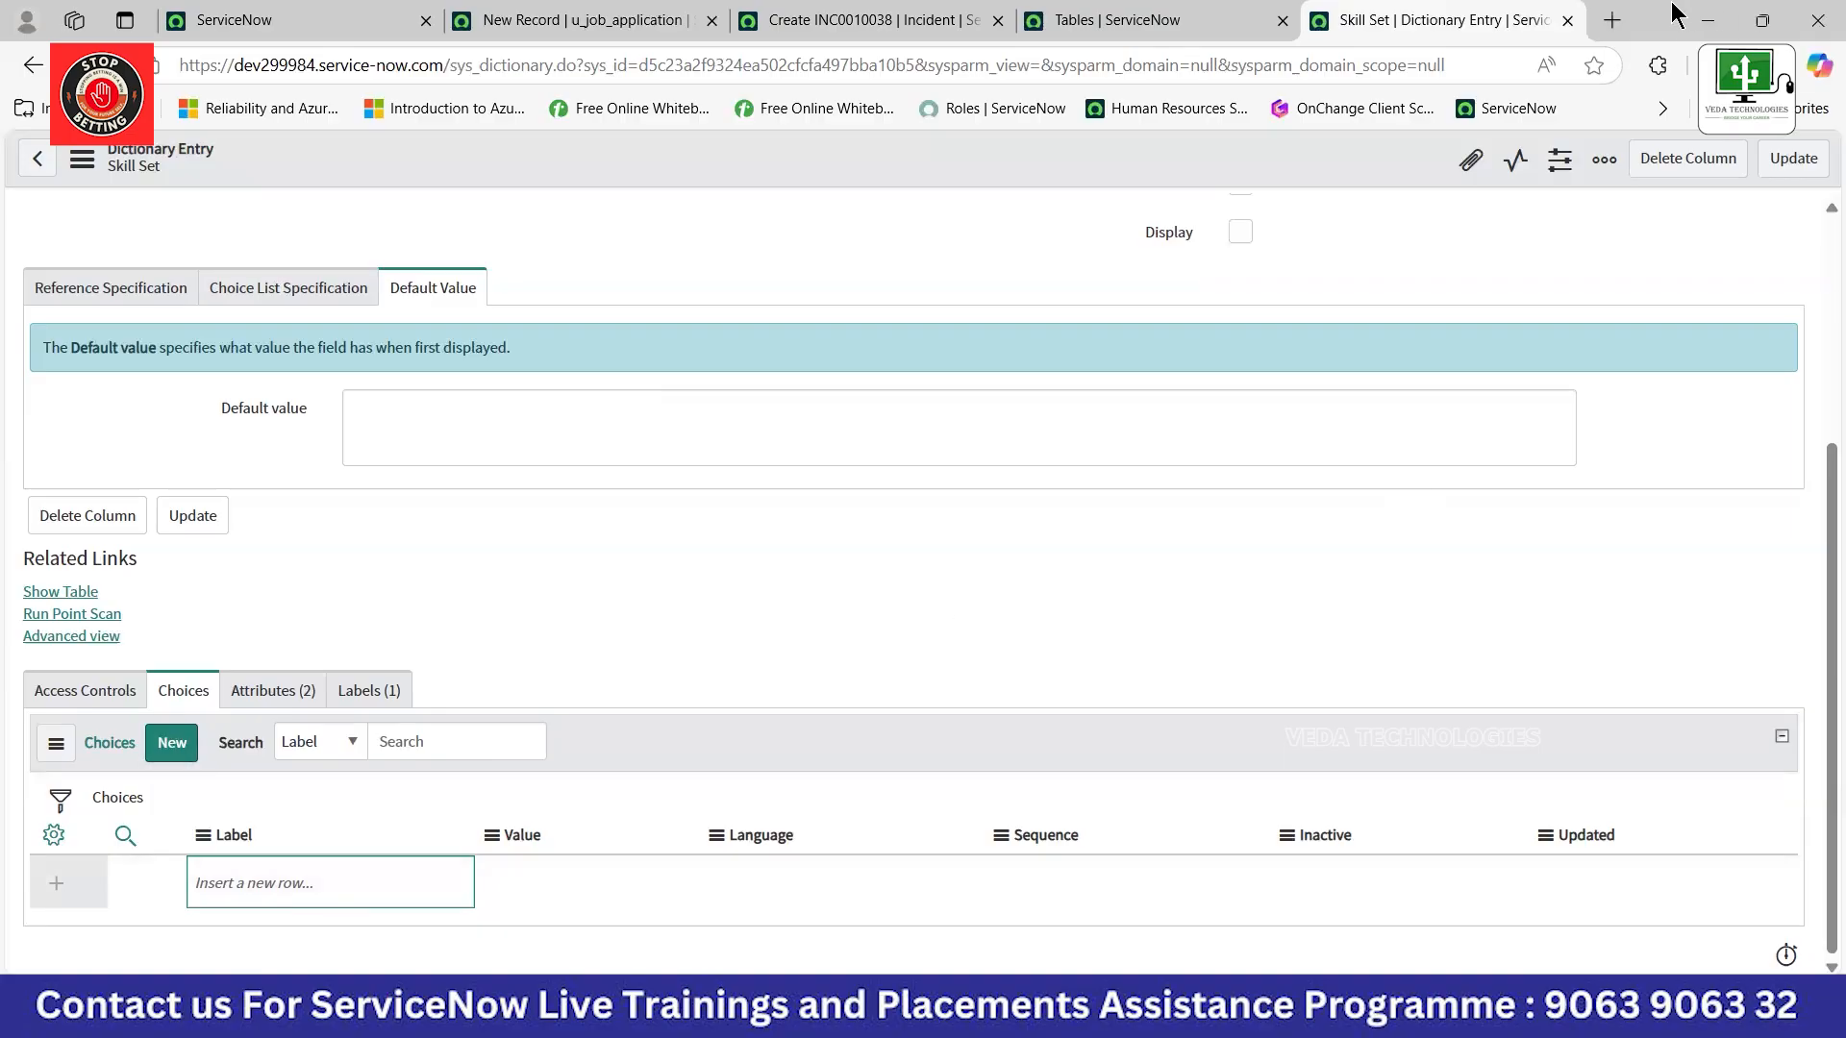
{"action": "left_click", "coordinate": [171, 742]}
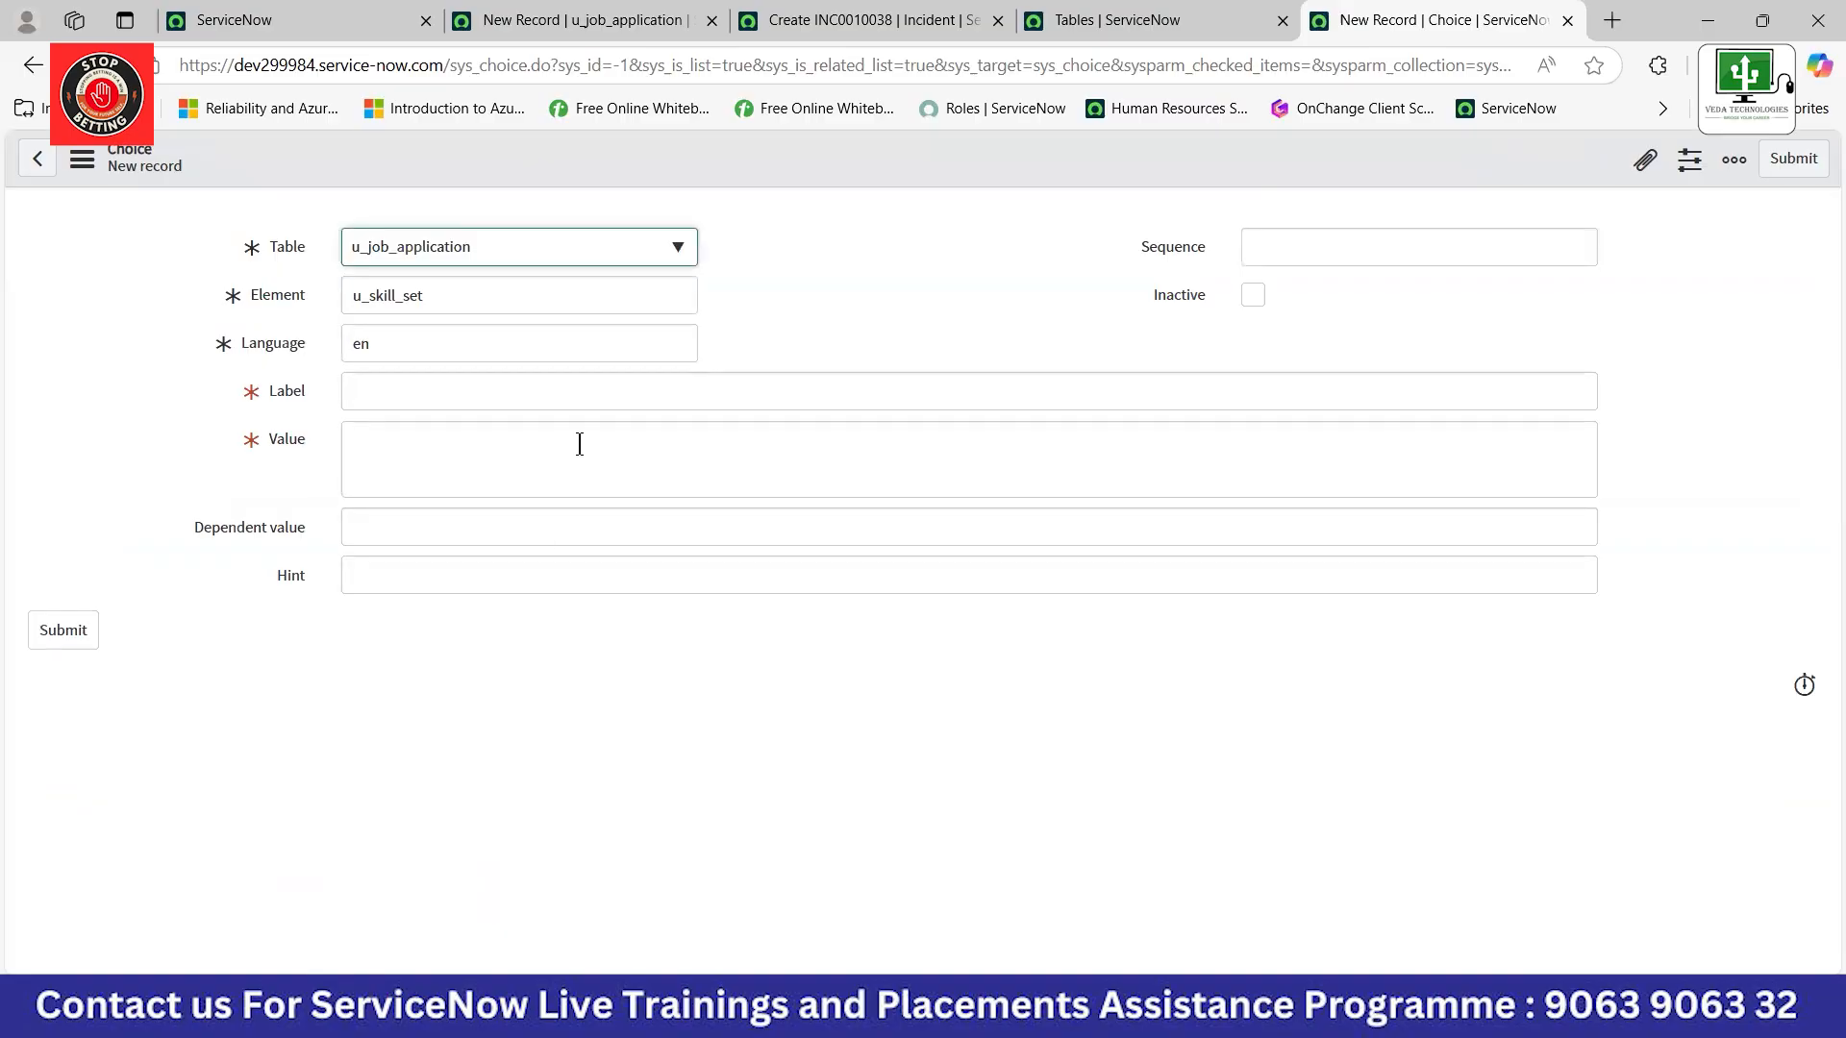
{"action": "left_click", "coordinate": [33, 64]}
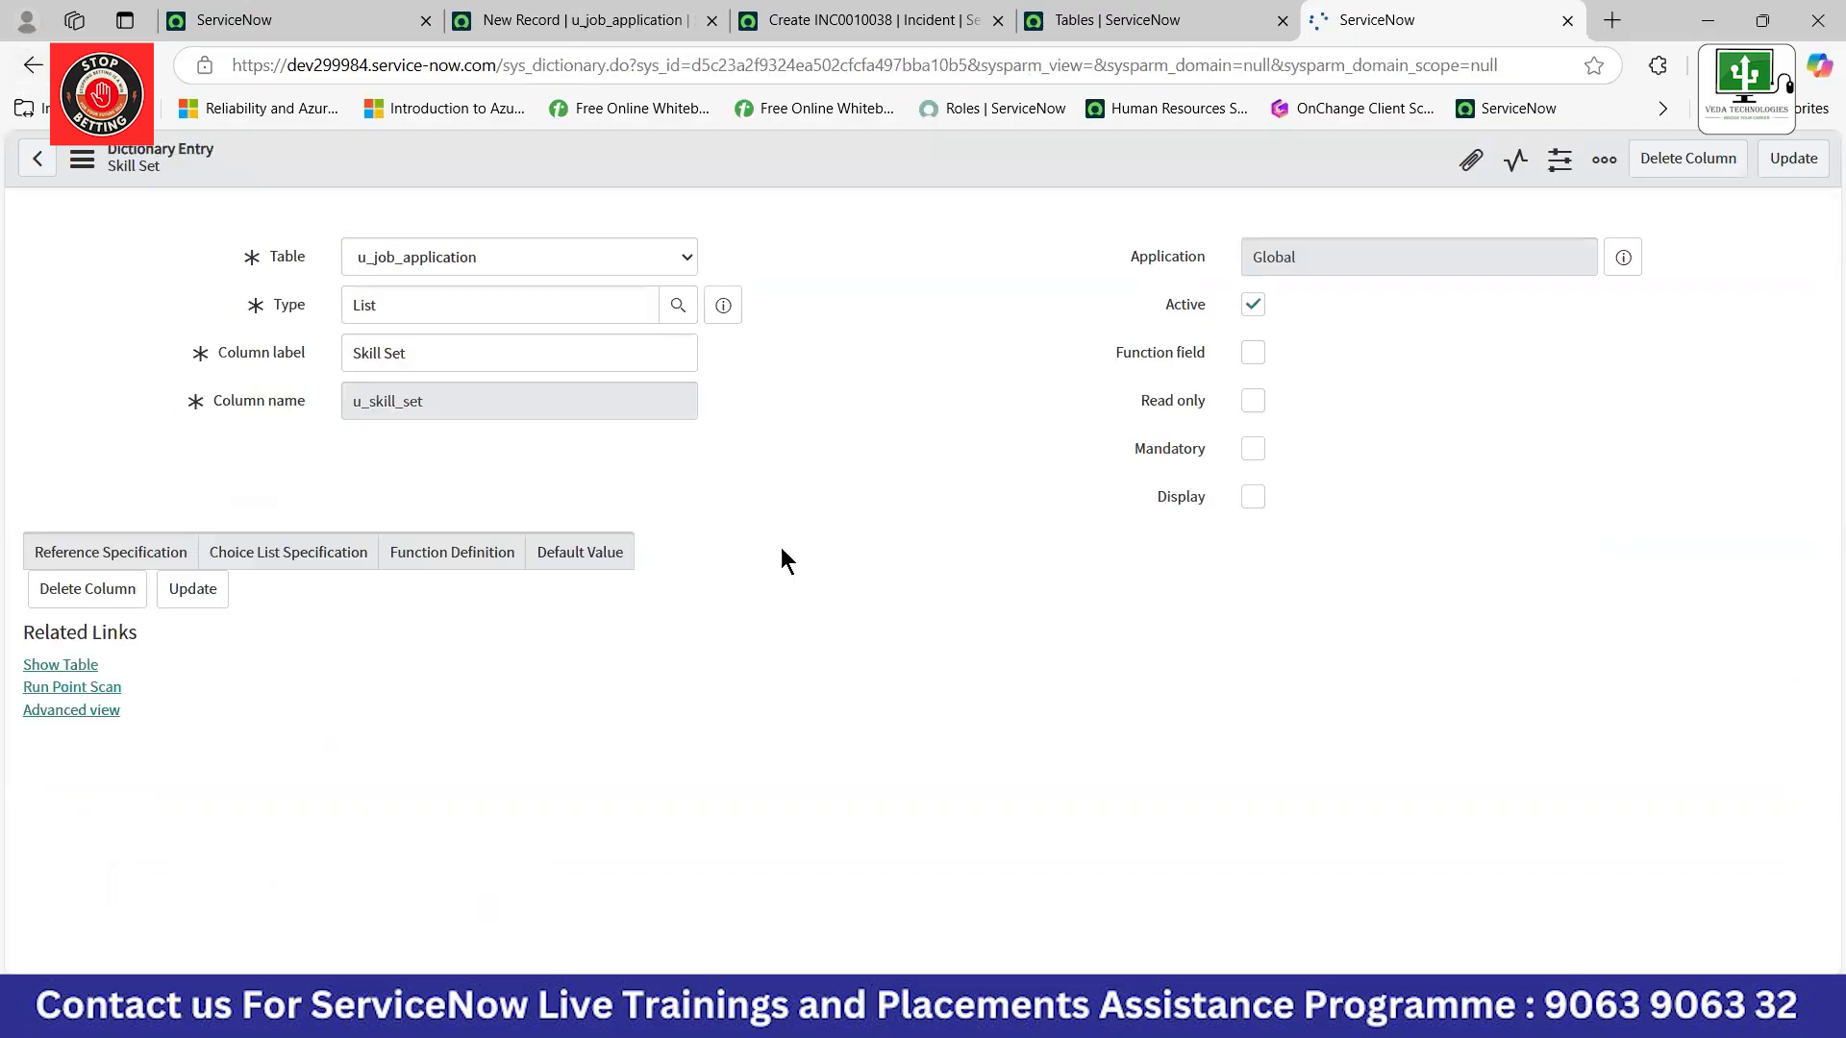
Insert a choice row for the Skill Set column with the value js.
{"action": "scroll", "coordinate": [413, 718], "scroll_direction": "down", "scroll_amount": 3}
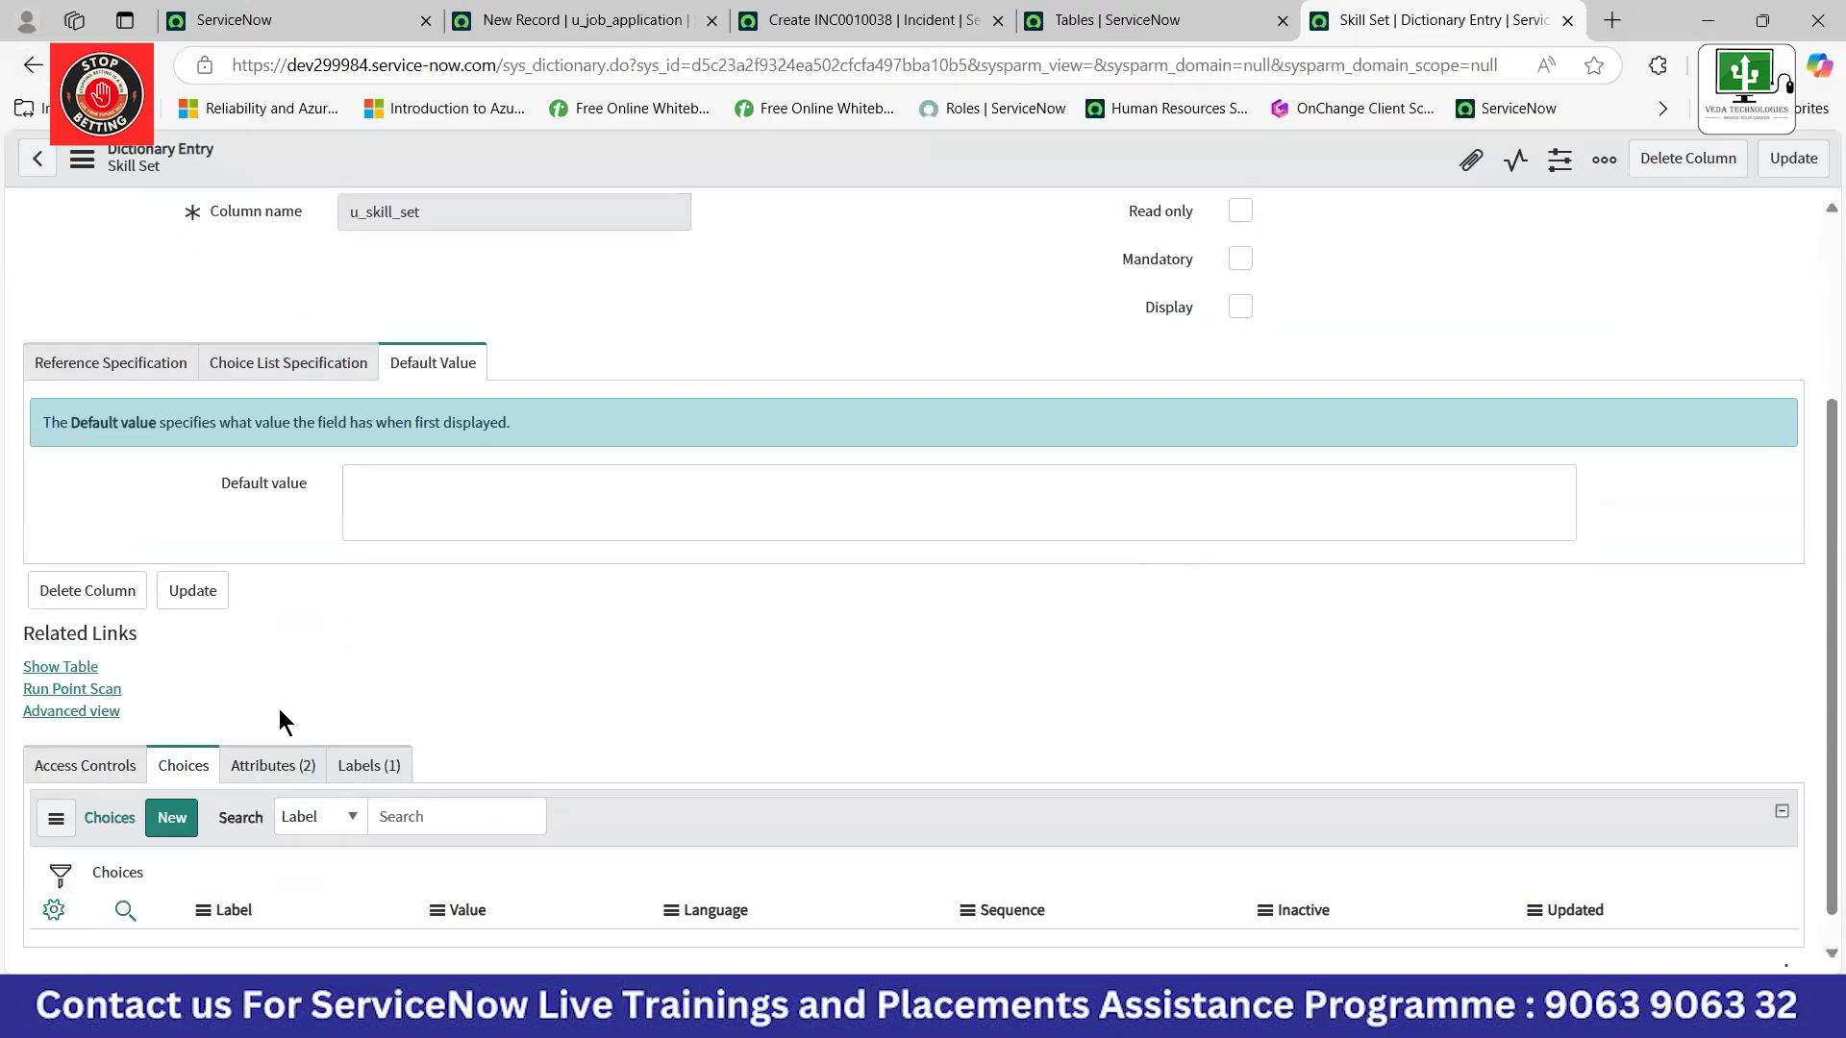
{"action": "scroll", "coordinate": [254, 881], "scroll_direction": "down", "scroll_amount": 1}
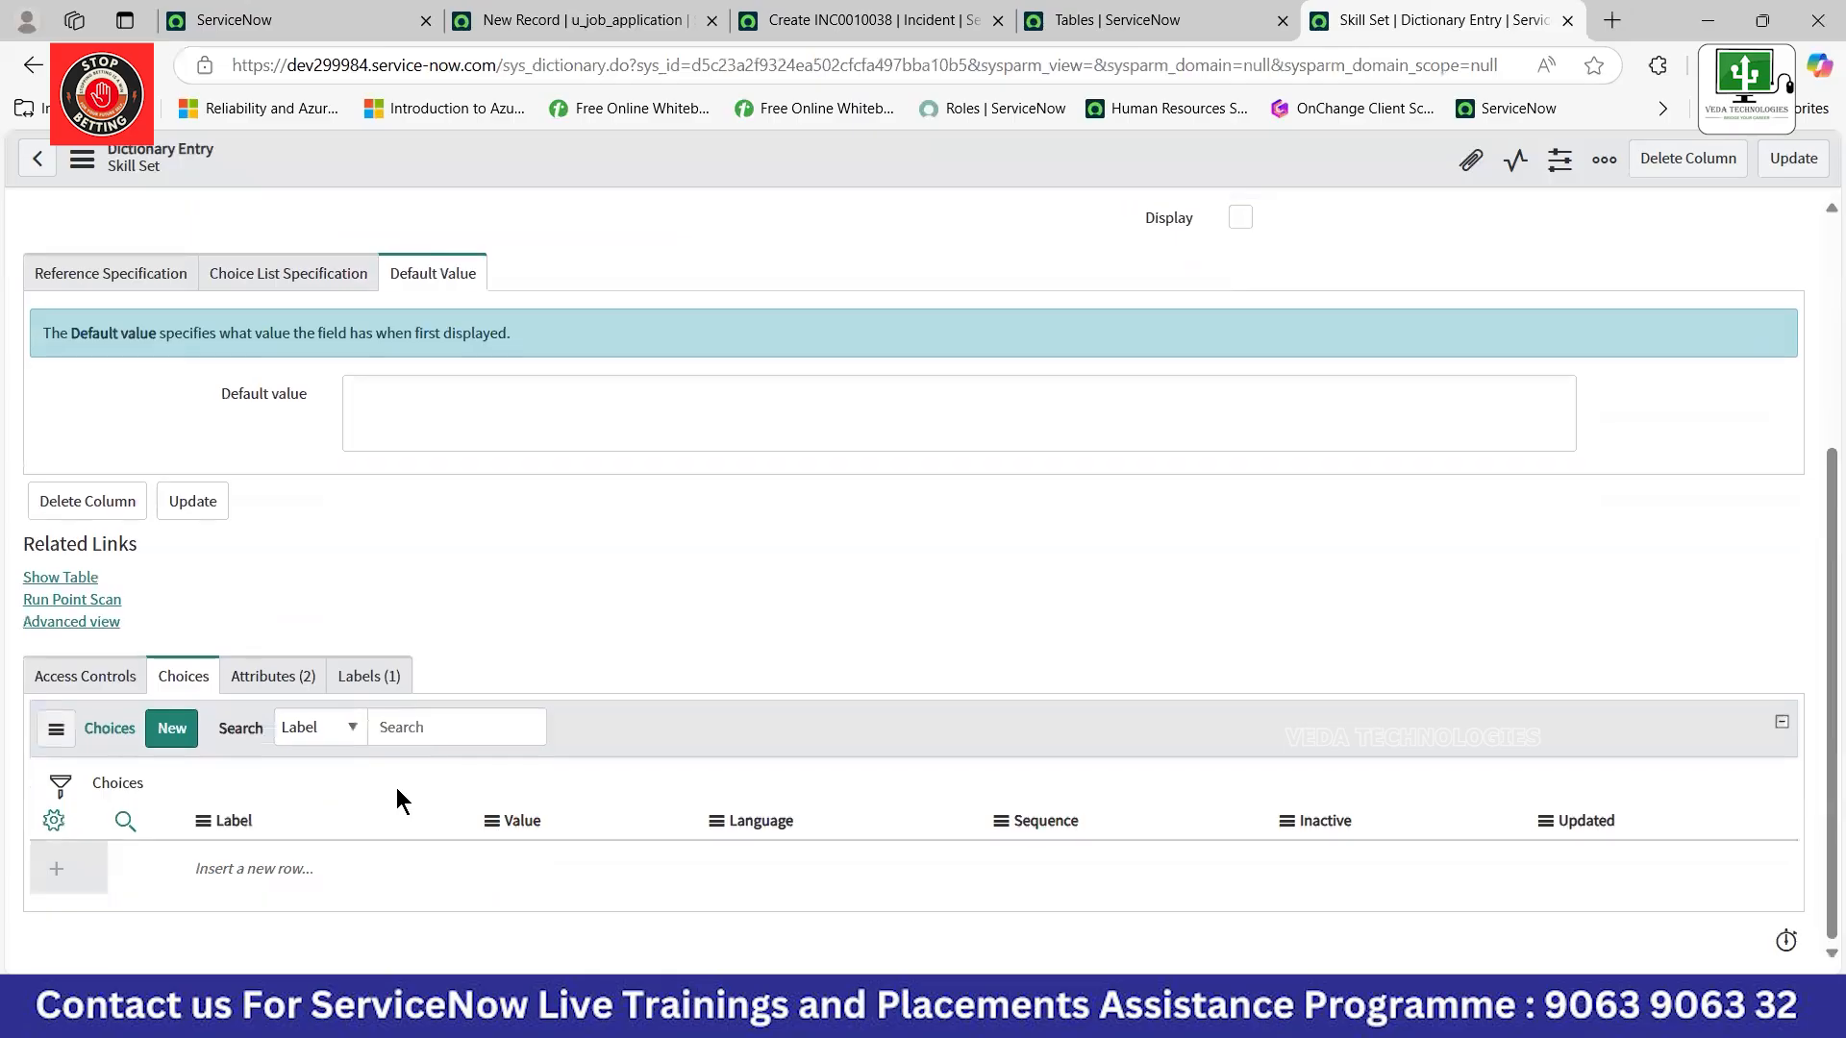
{"action": "left_click", "coordinate": [236, 872]}
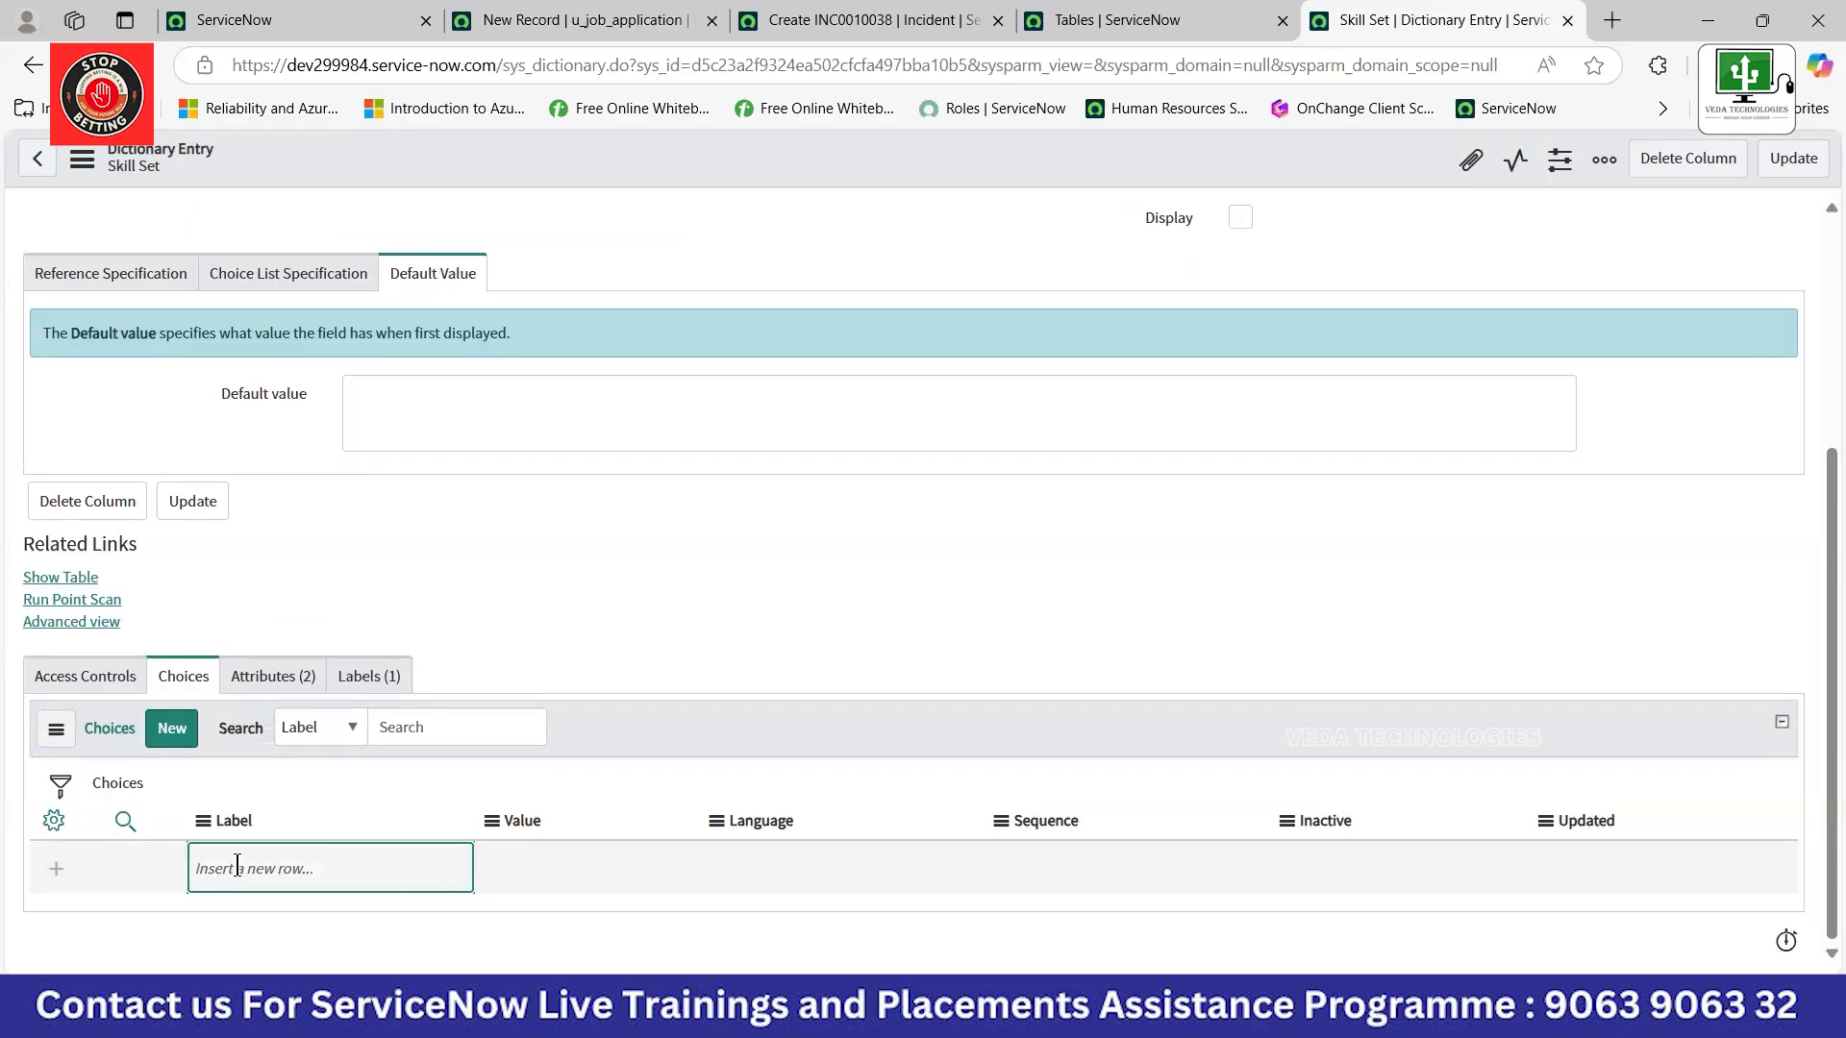
{"action": "left_click", "coordinate": [237, 865]}
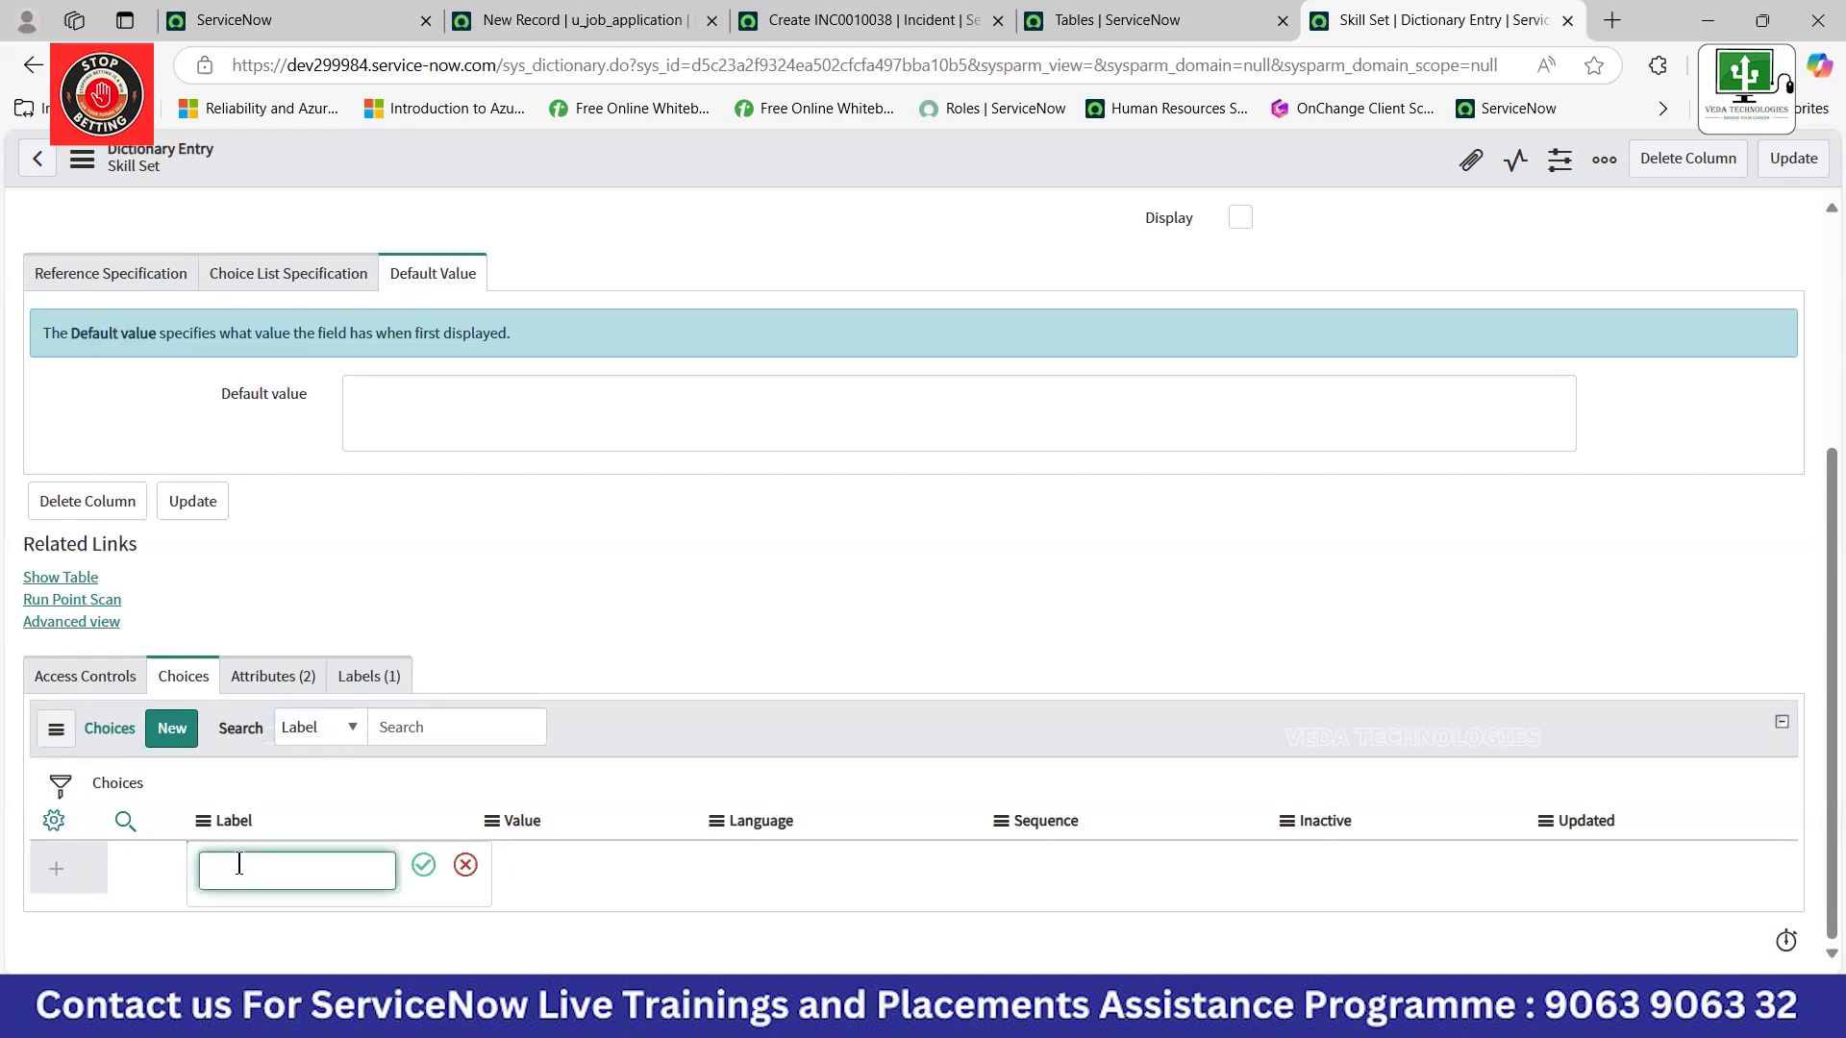
{"action": "type", "text": "JS"}
{"action": "left_click", "coordinate": [569, 864]}
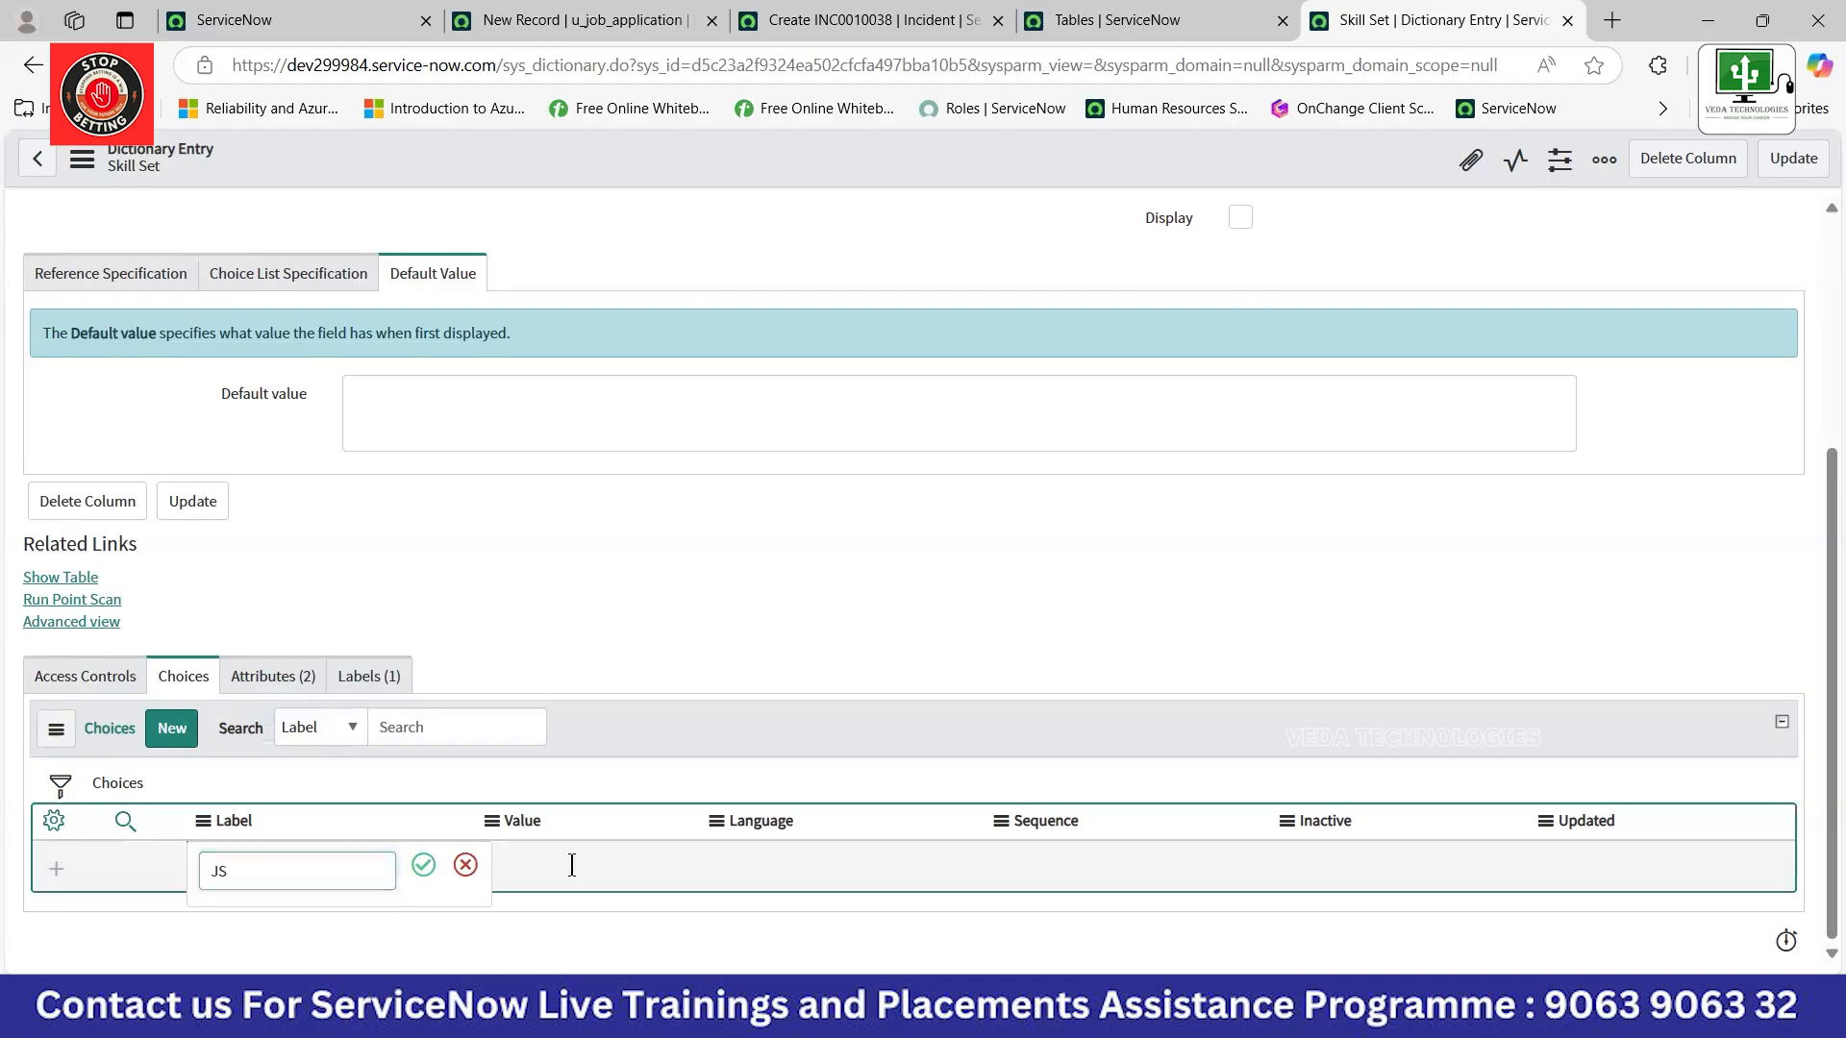
{"action": "type", "text": "js"}
{"action": "left_click", "coordinate": [903, 775]}
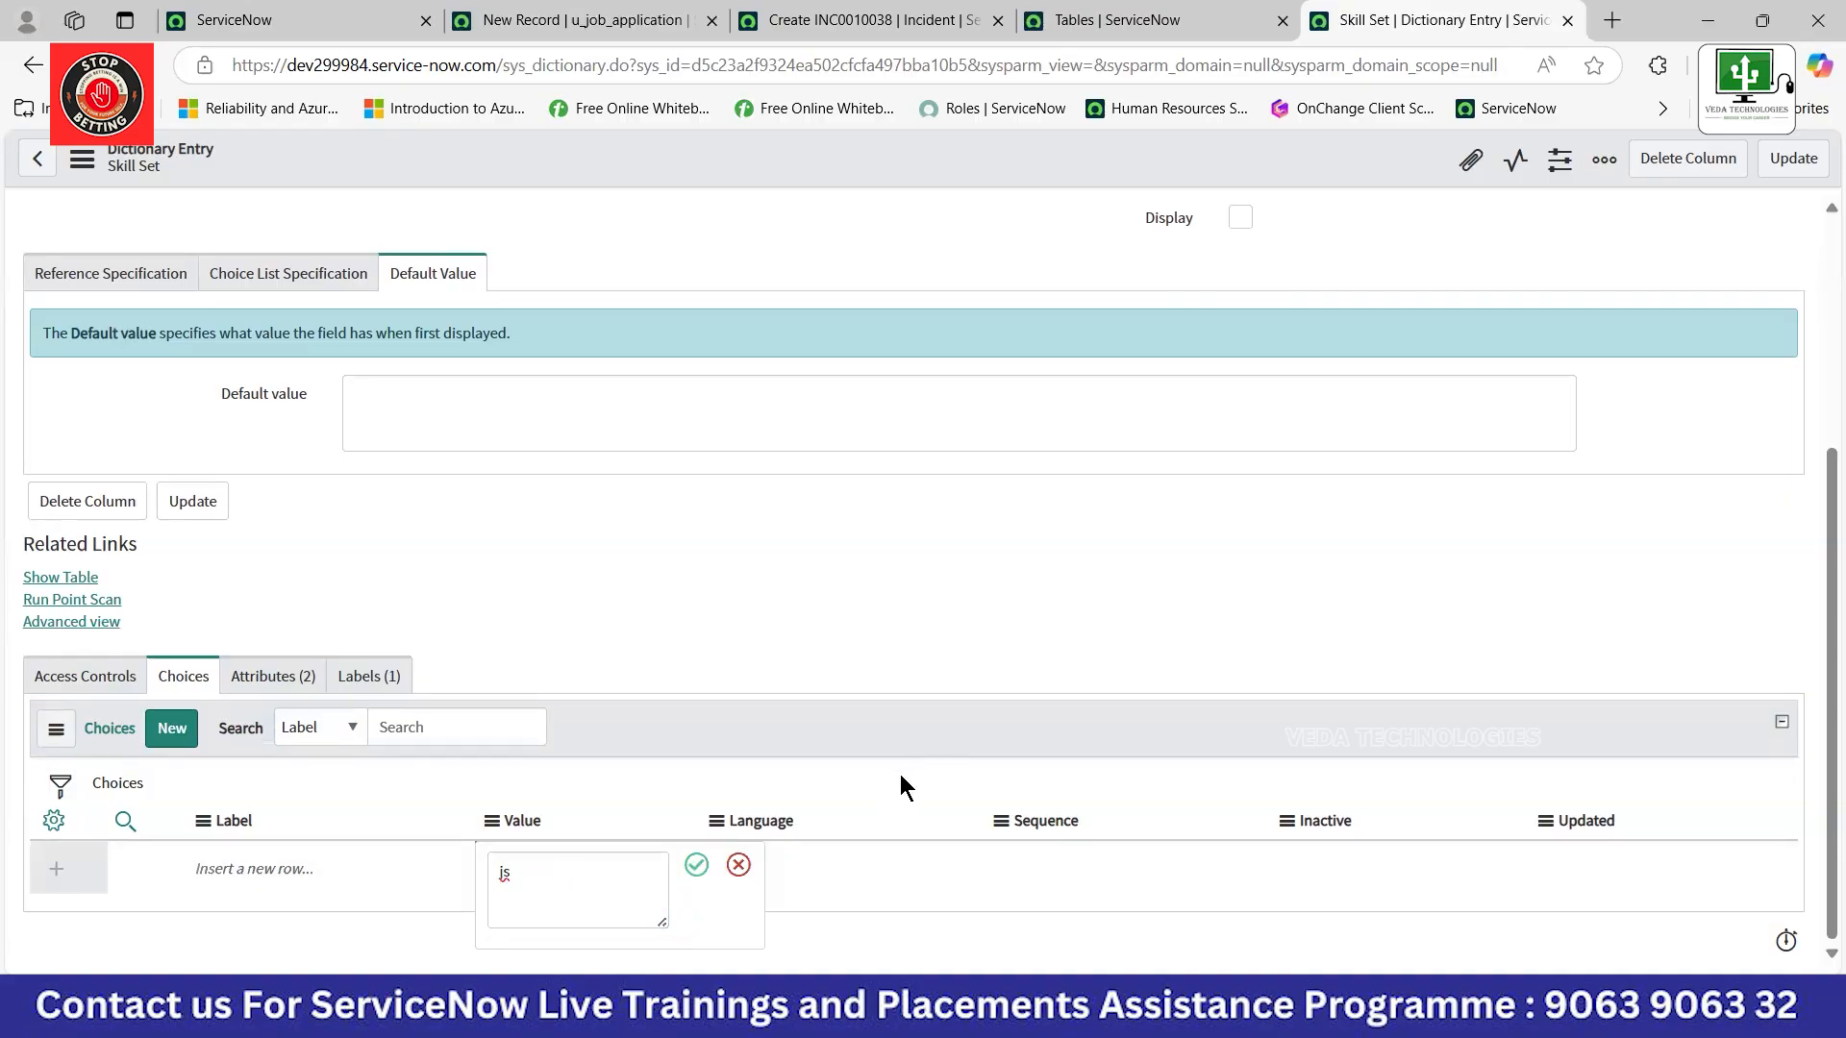
{"action": "left_click", "coordinate": [697, 866]}
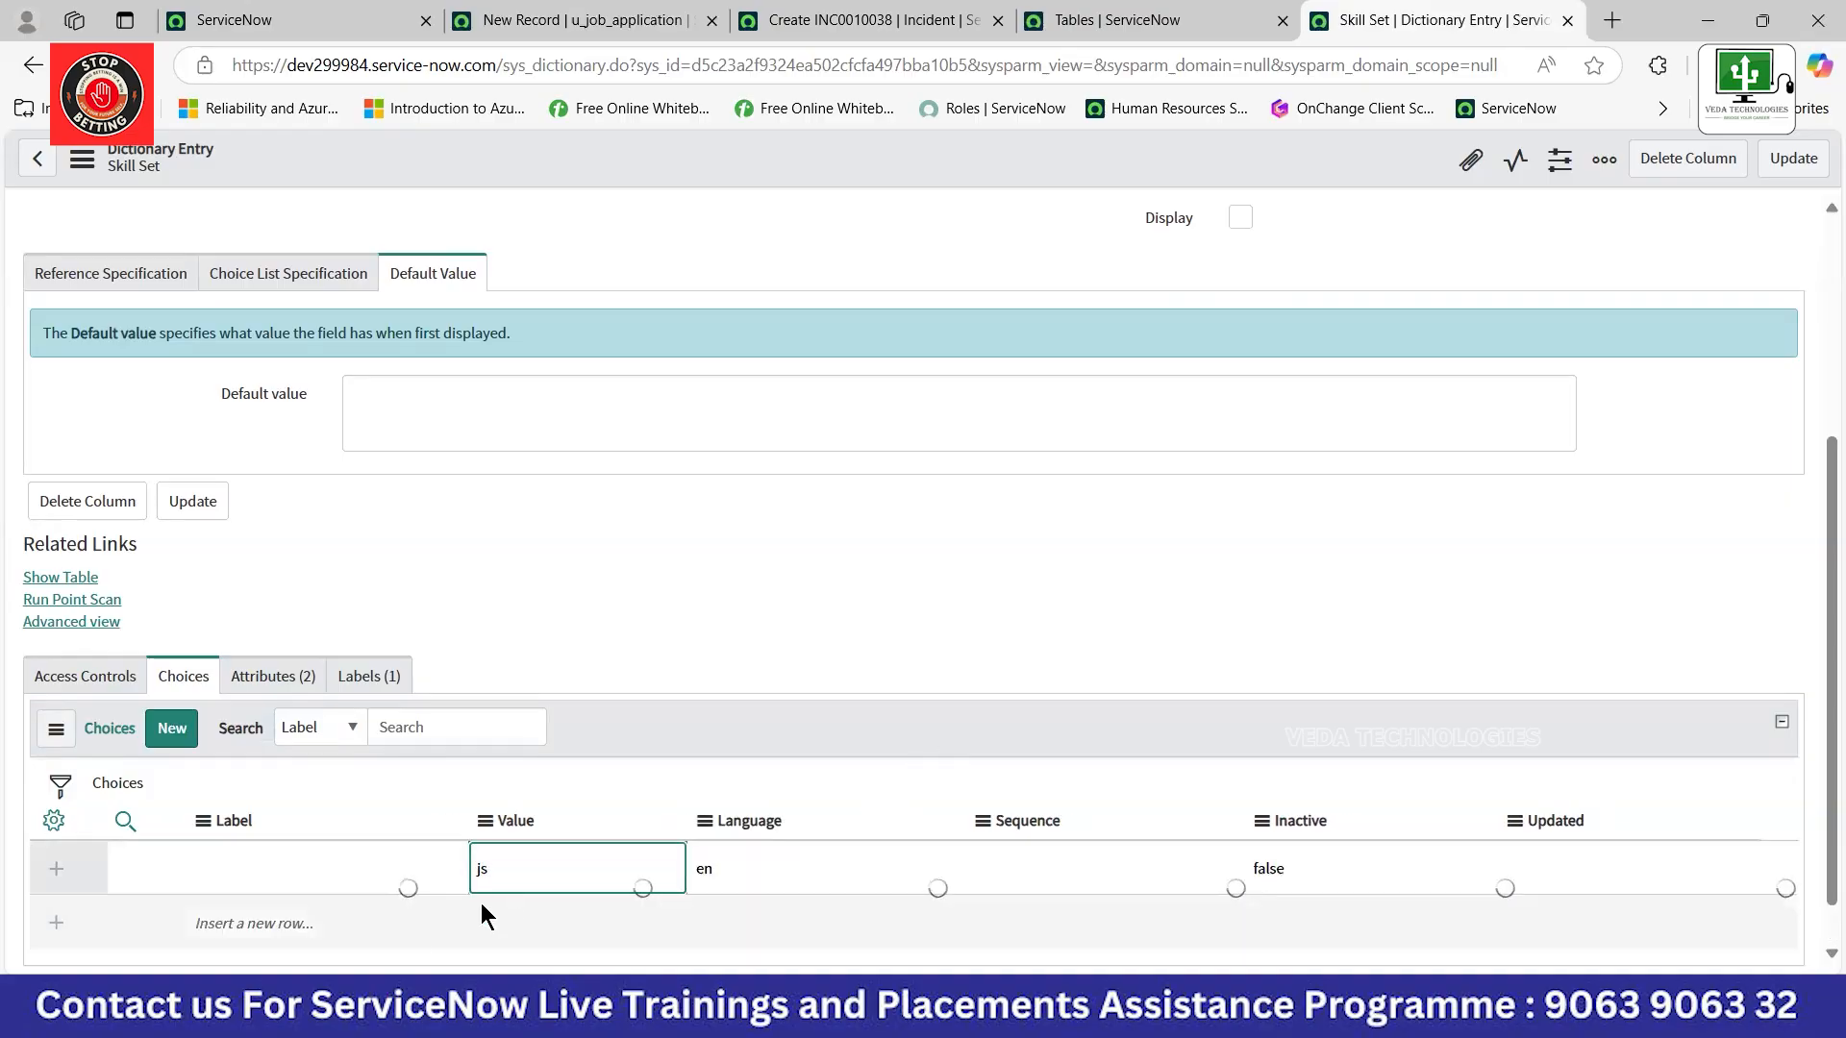
Set the label of the js choice to JS.
{"action": "left_click", "coordinate": [236, 919]}
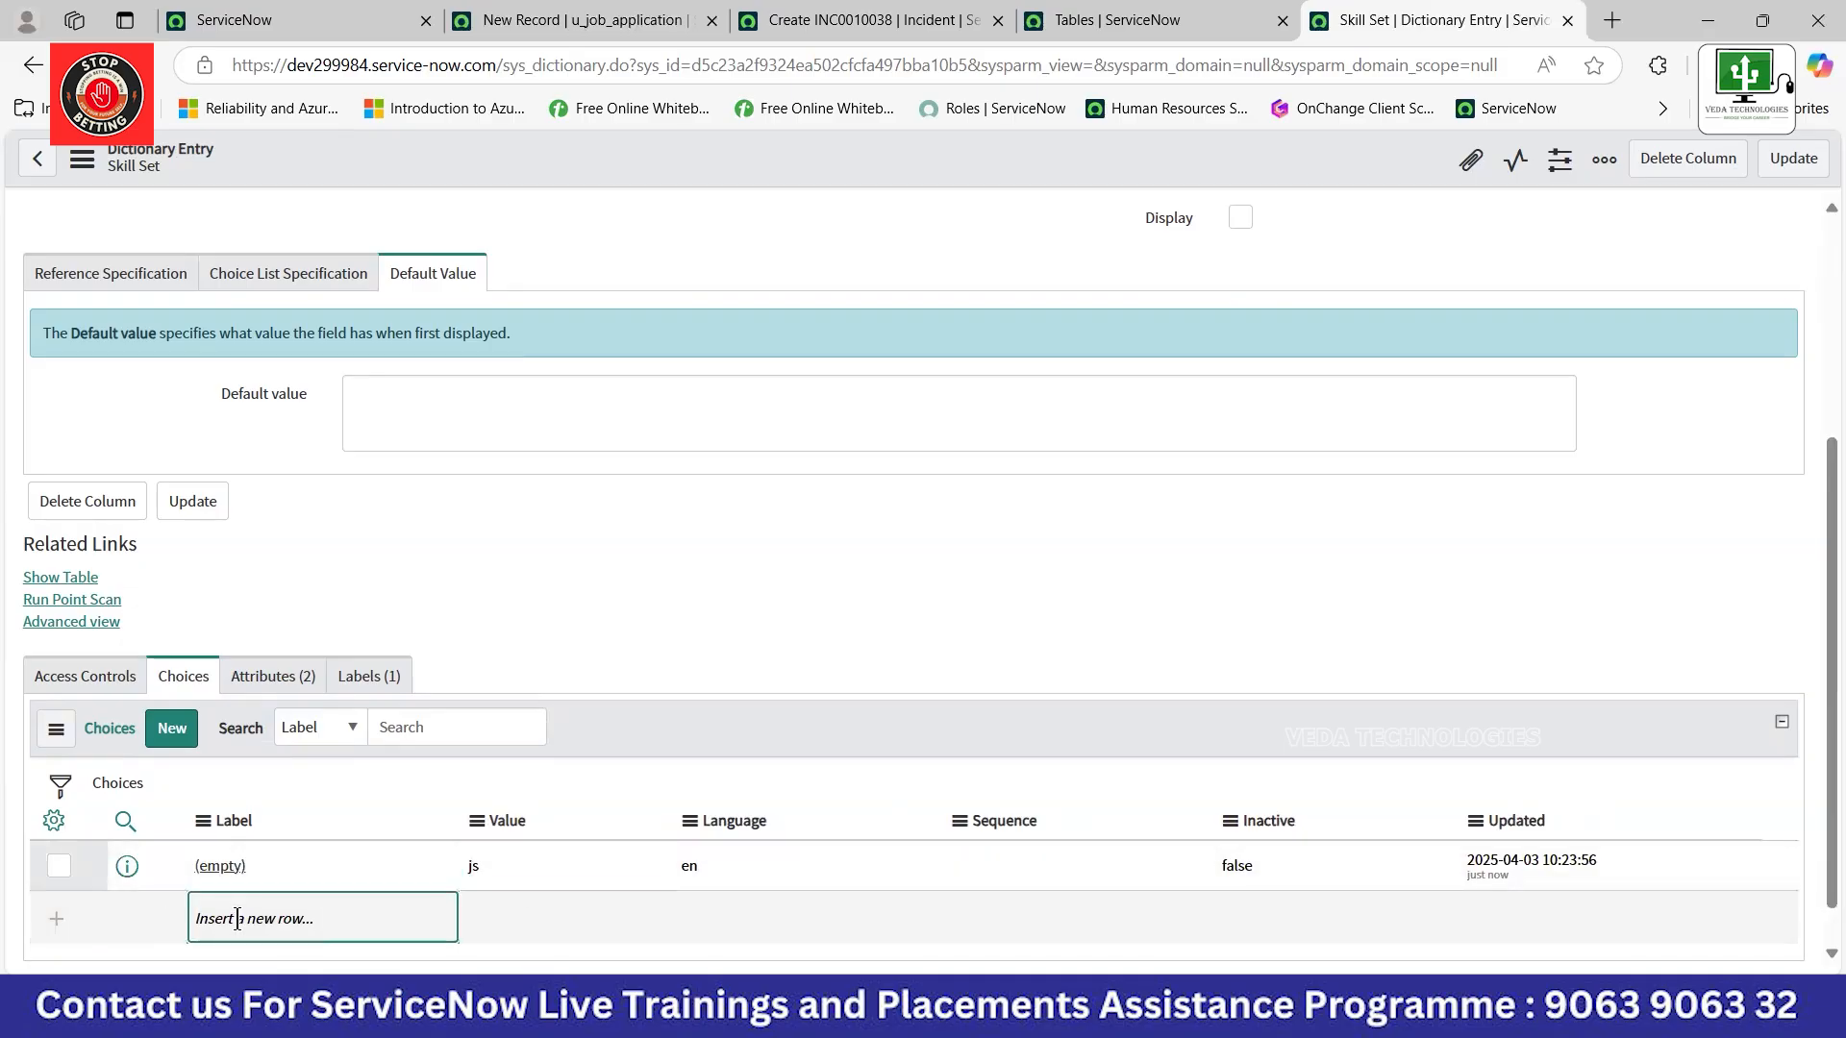
{"action": "left_click", "coordinate": [259, 862]}
{"action": "left_click", "coordinate": [259, 862]}
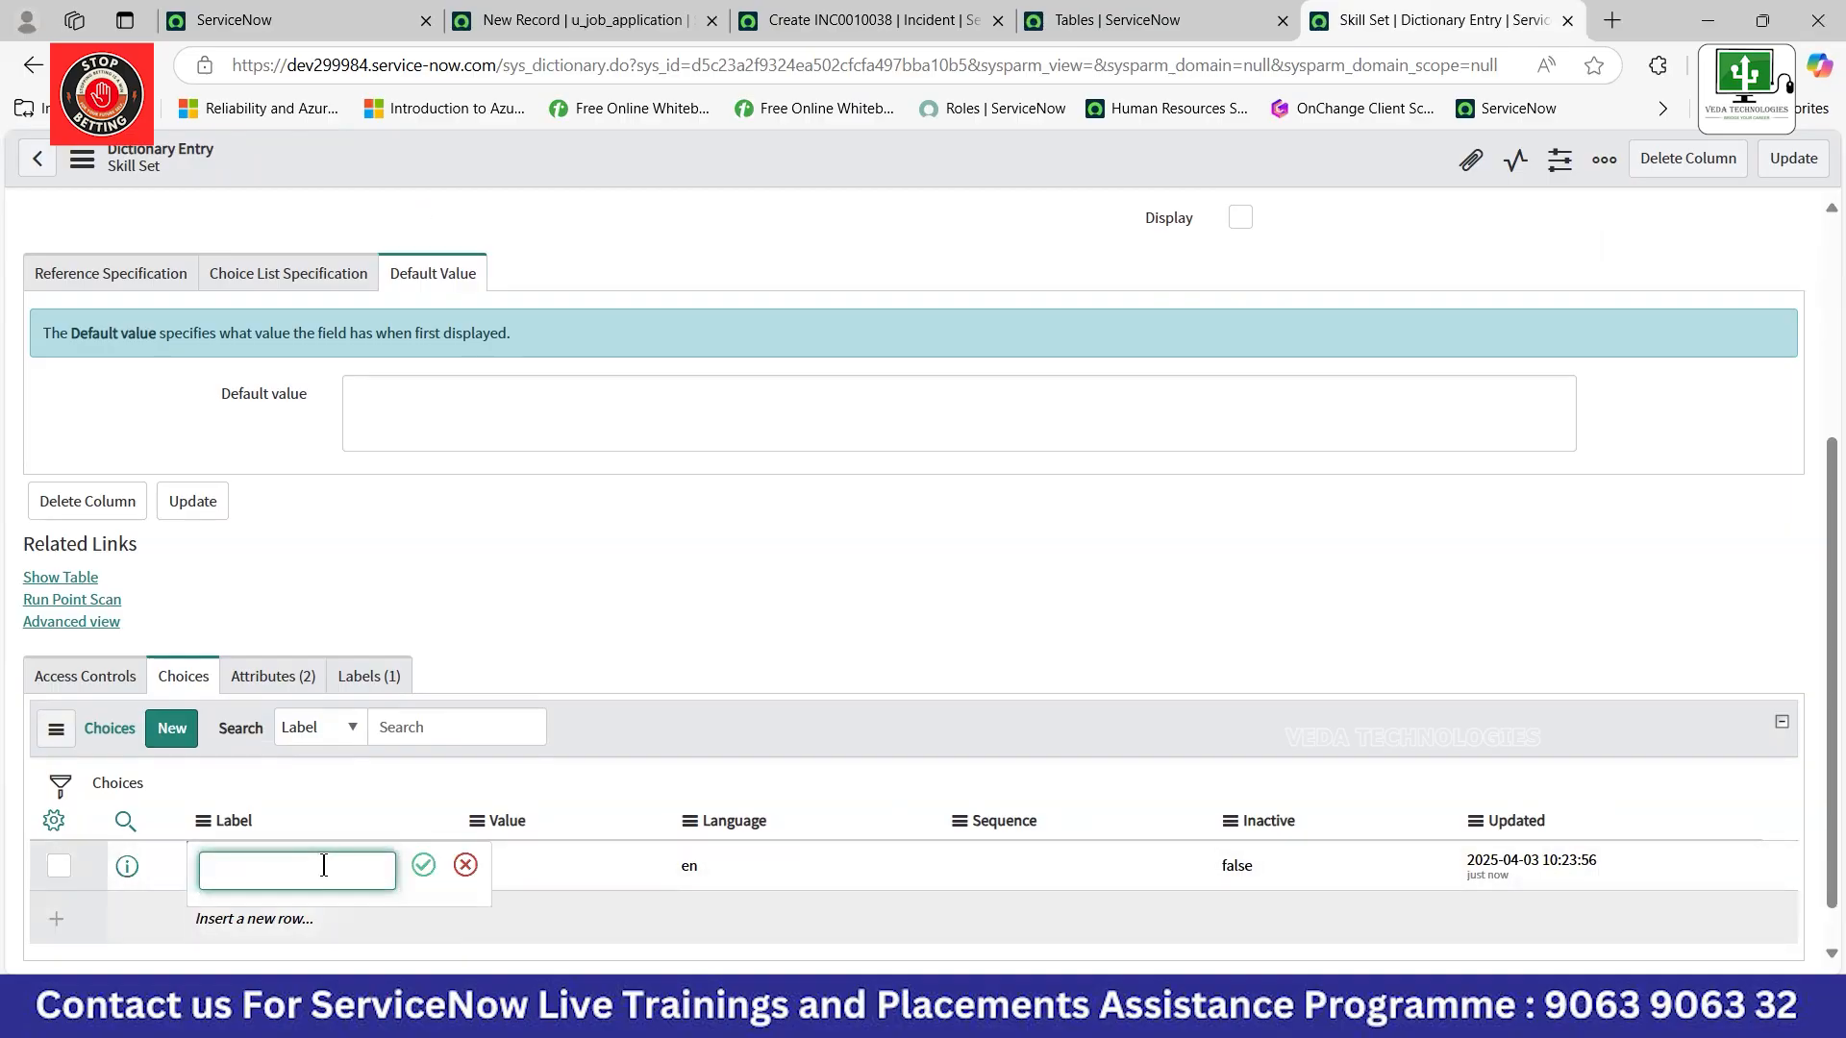
{"action": "type", "text": "JS"}
{"action": "left_click", "coordinate": [424, 865]}
Insert a choice row for the Skill Set column with the label Java and the value java.
{"action": "left_click", "coordinate": [232, 925]}
{"action": "left_click", "coordinate": [233, 925]}
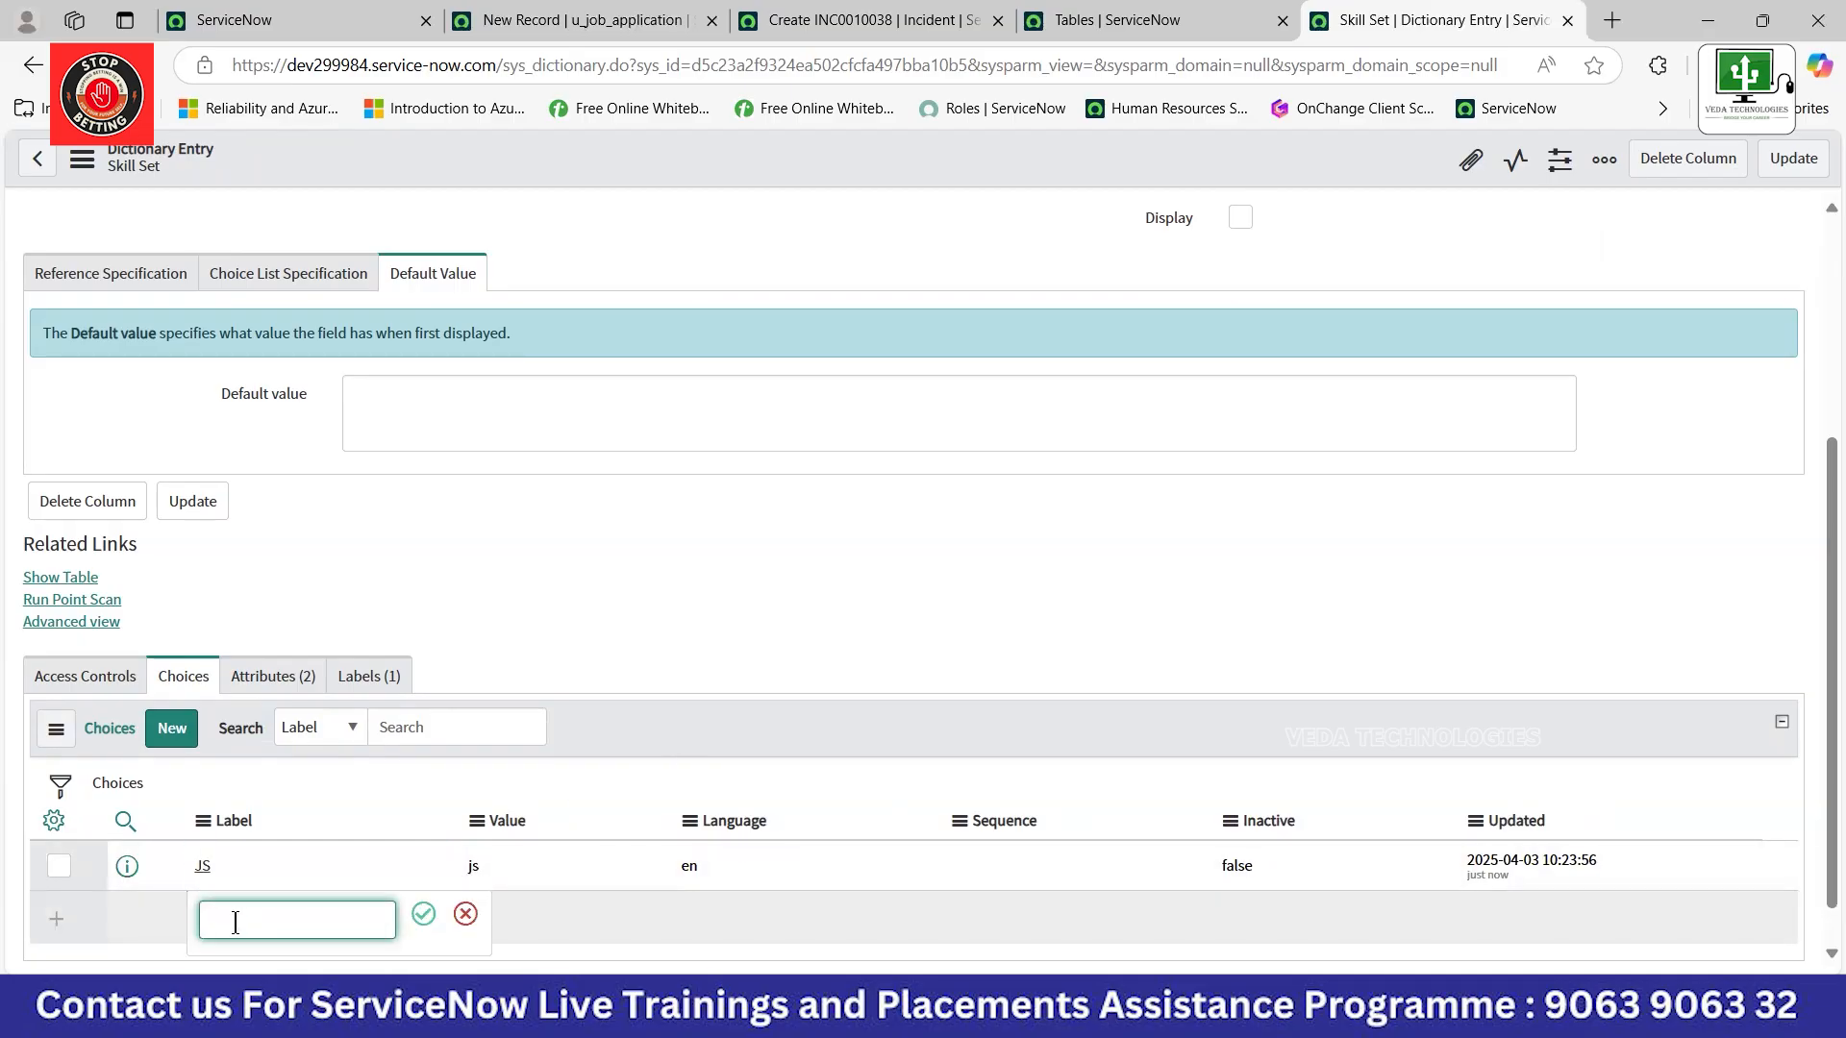
{"action": "type", "text": "Java"}
{"action": "left_click", "coordinate": [423, 914]}
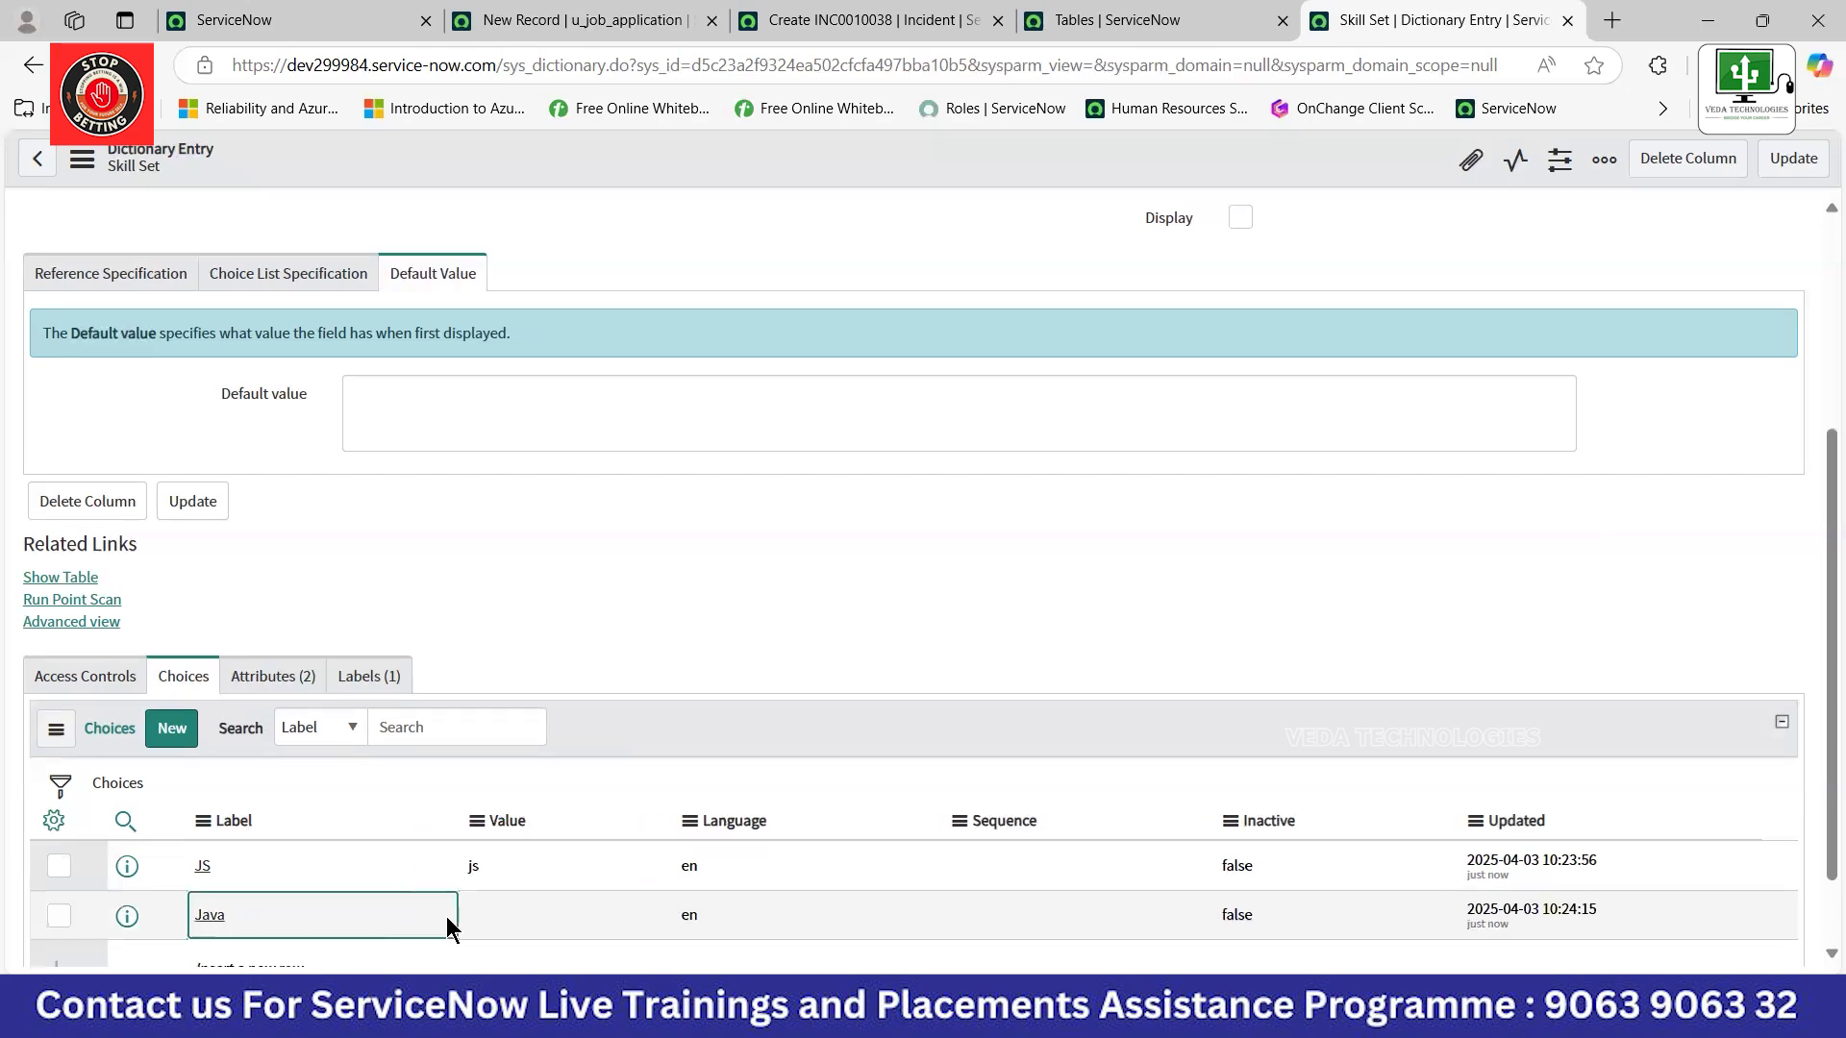
{"action": "left_click", "coordinate": [538, 915]}
{"action": "double_click", "coordinate": [538, 915]}
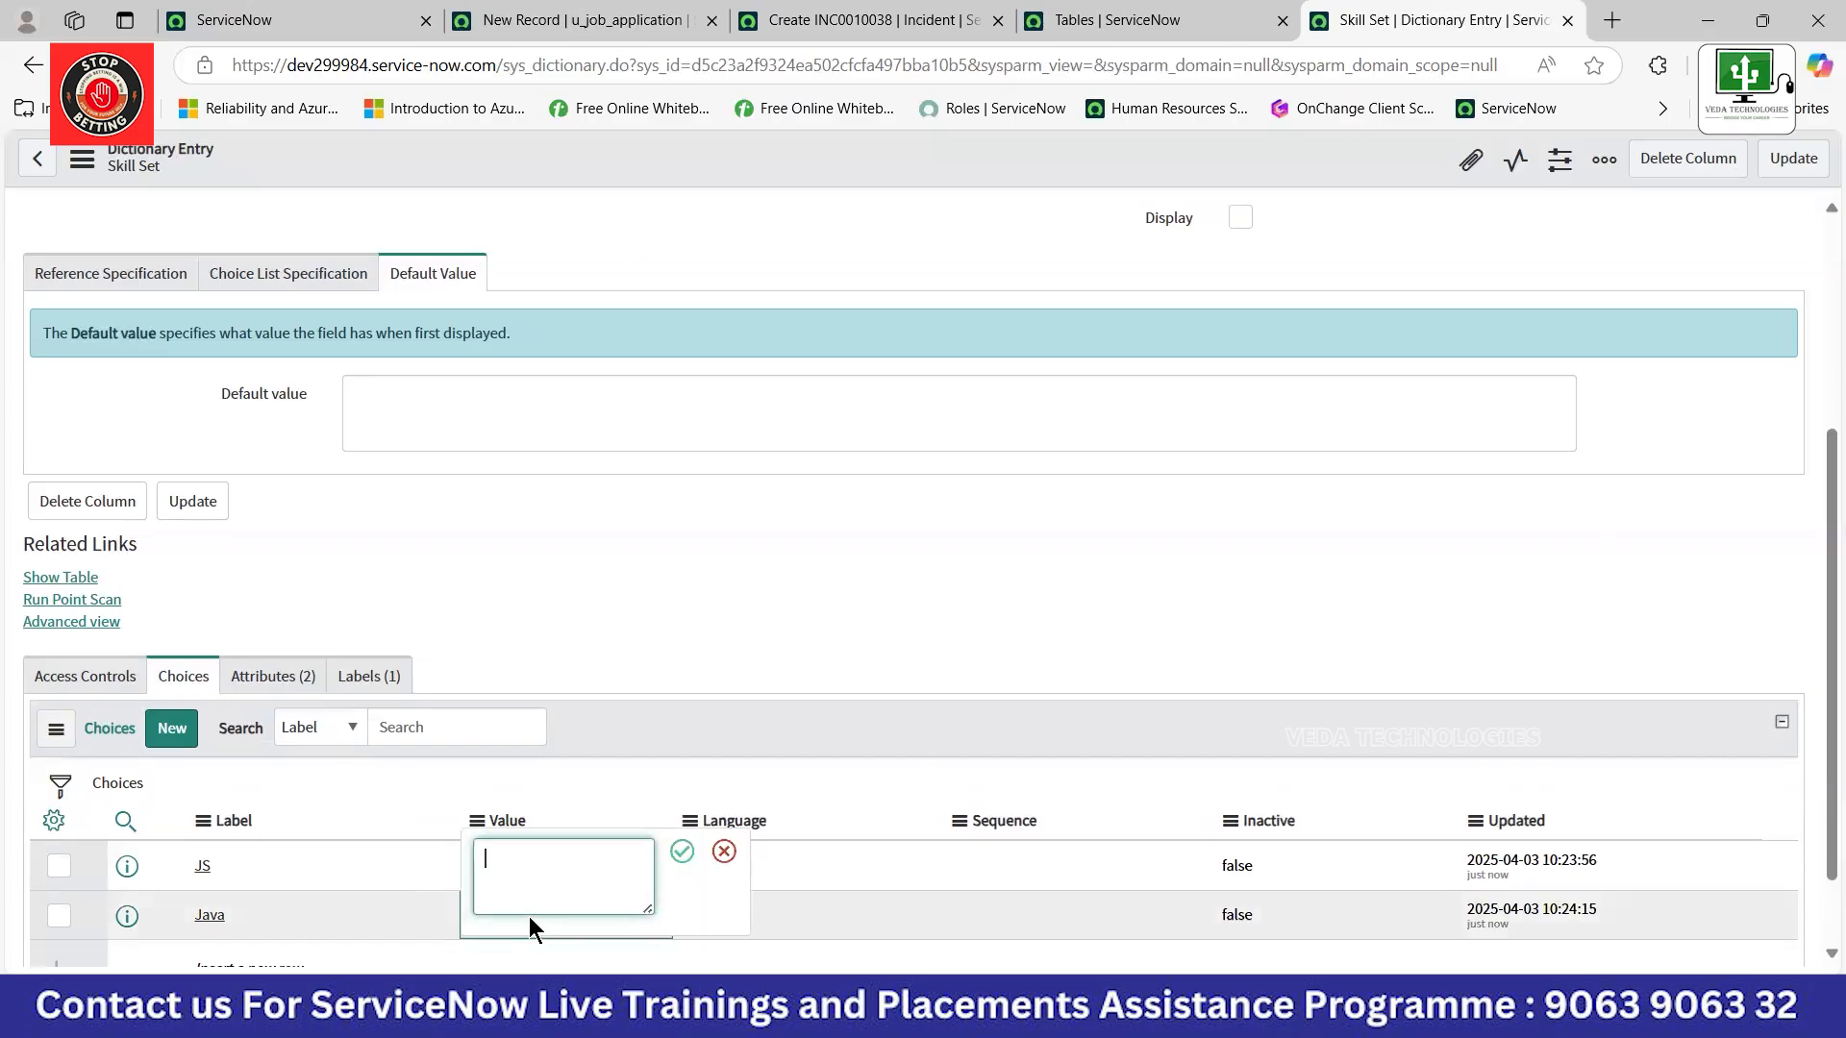
{"action": "type", "text": "java"}
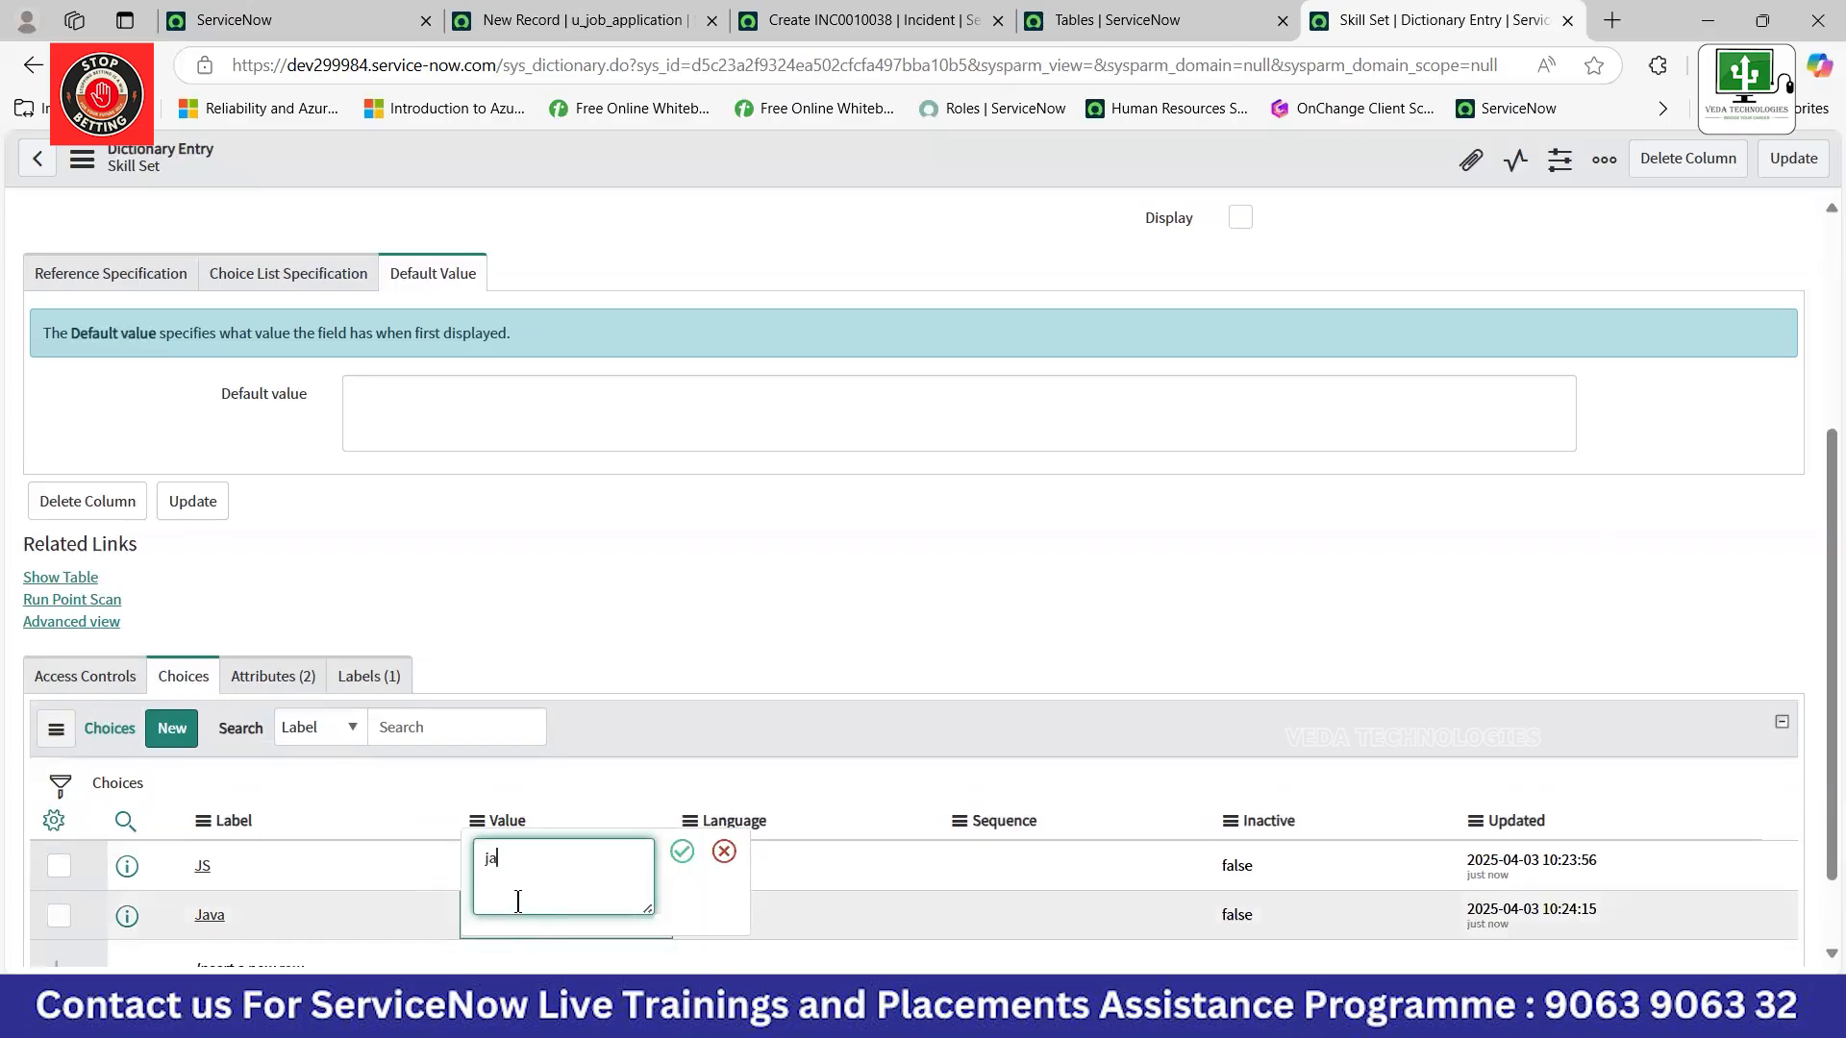
{"action": "left_click", "coordinate": [683, 852]}
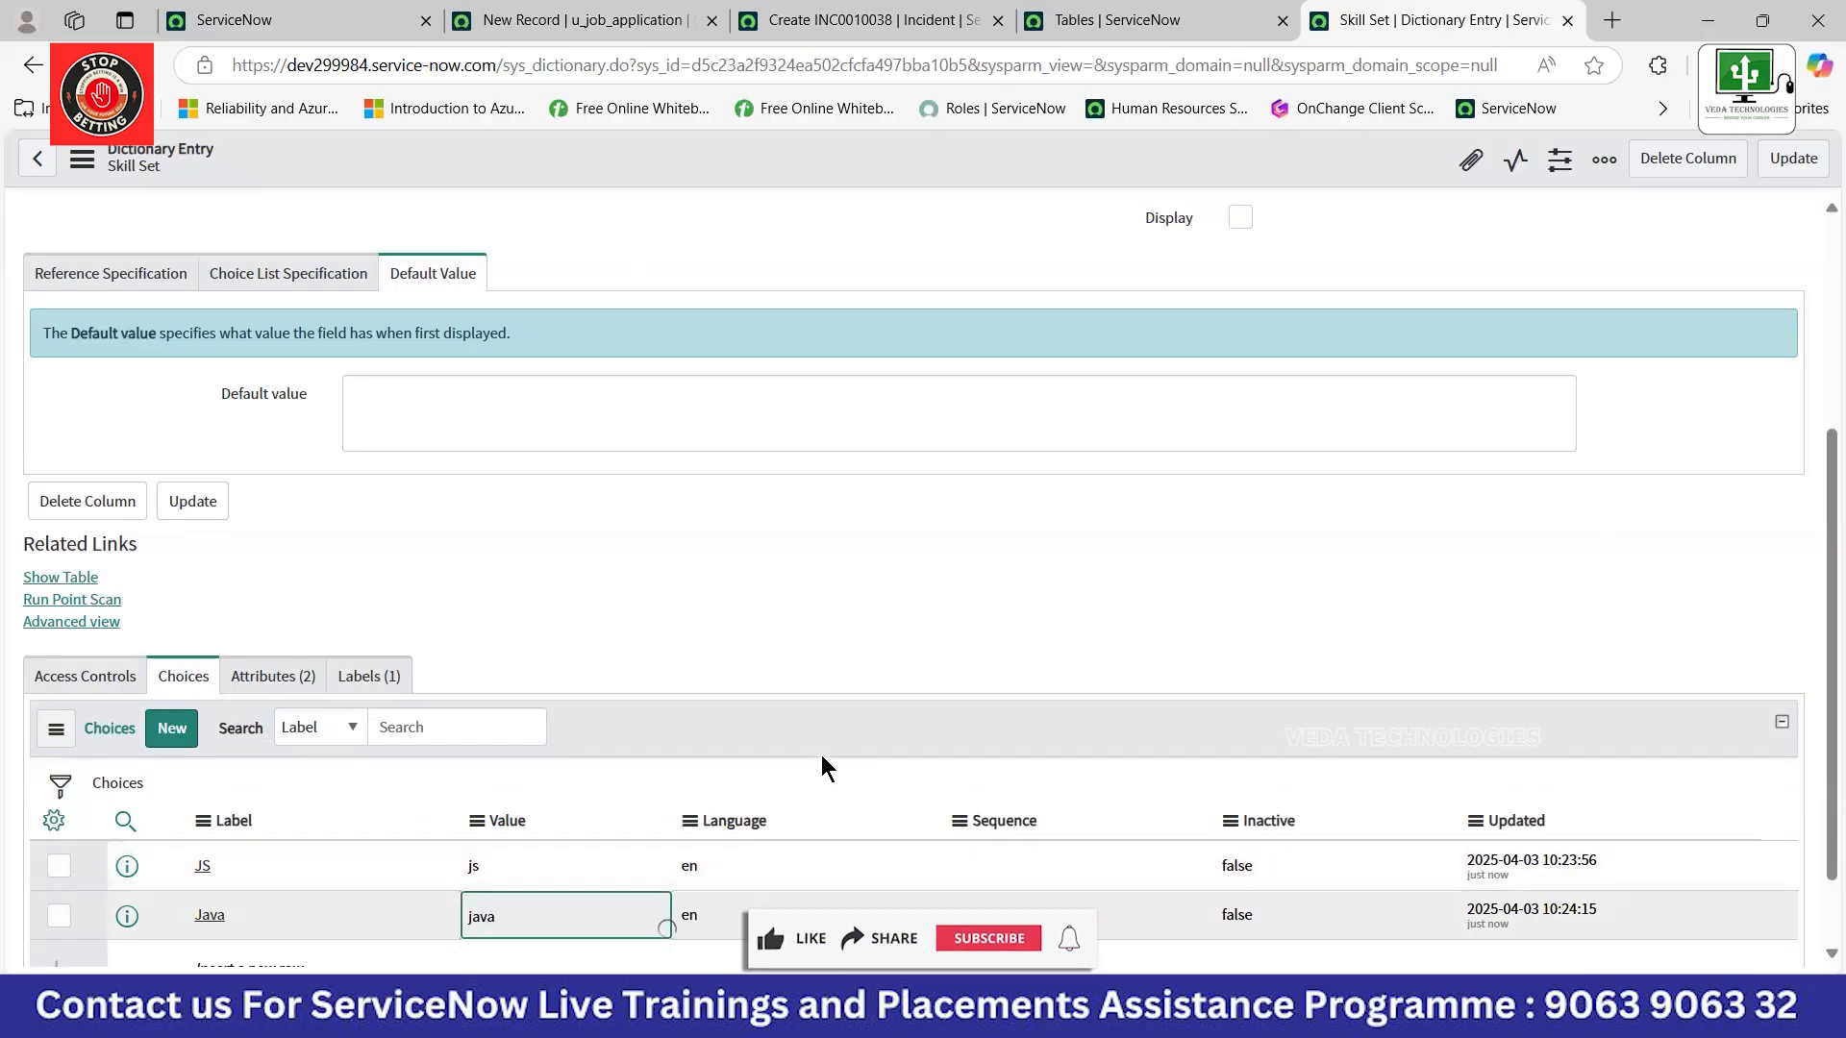
Add another Skill Set choice with the label QA and the value qa.
{"action": "scroll", "coordinate": [597, 730], "scroll_direction": "down", "scroll_amount": 1}
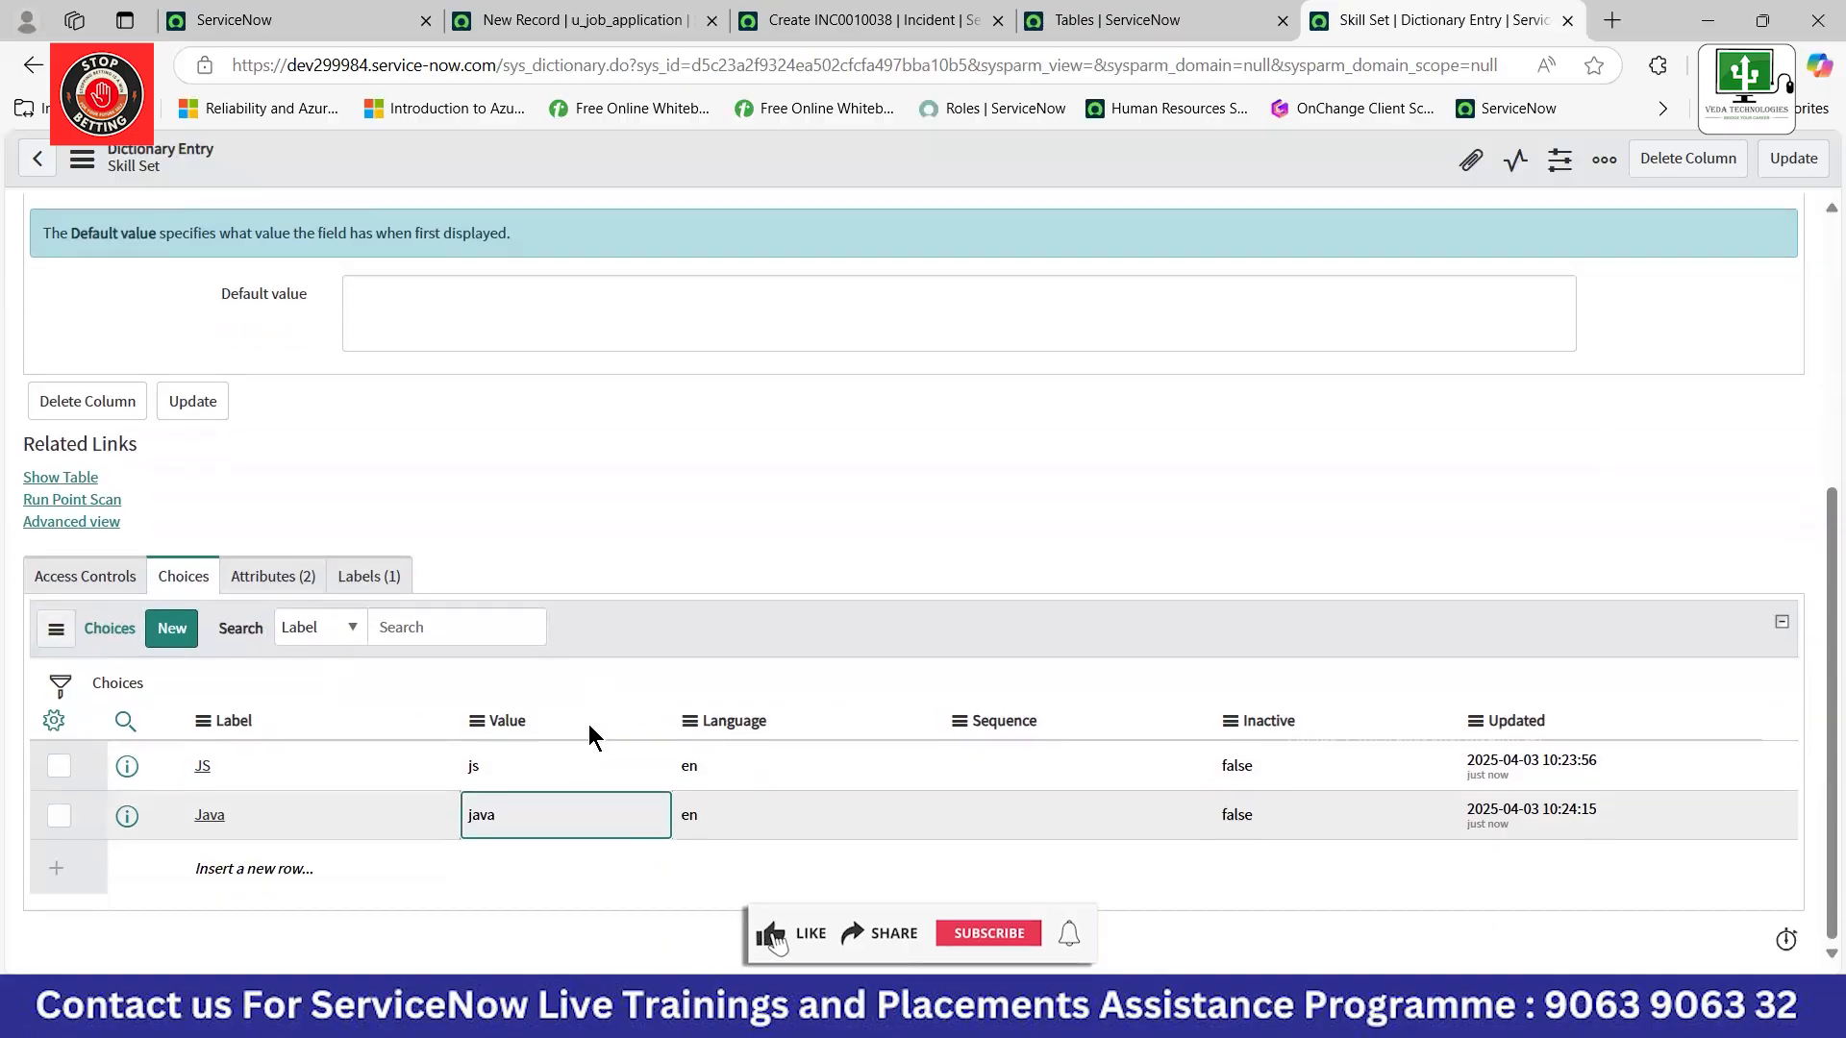
{"action": "left_click", "coordinate": [231, 868]}
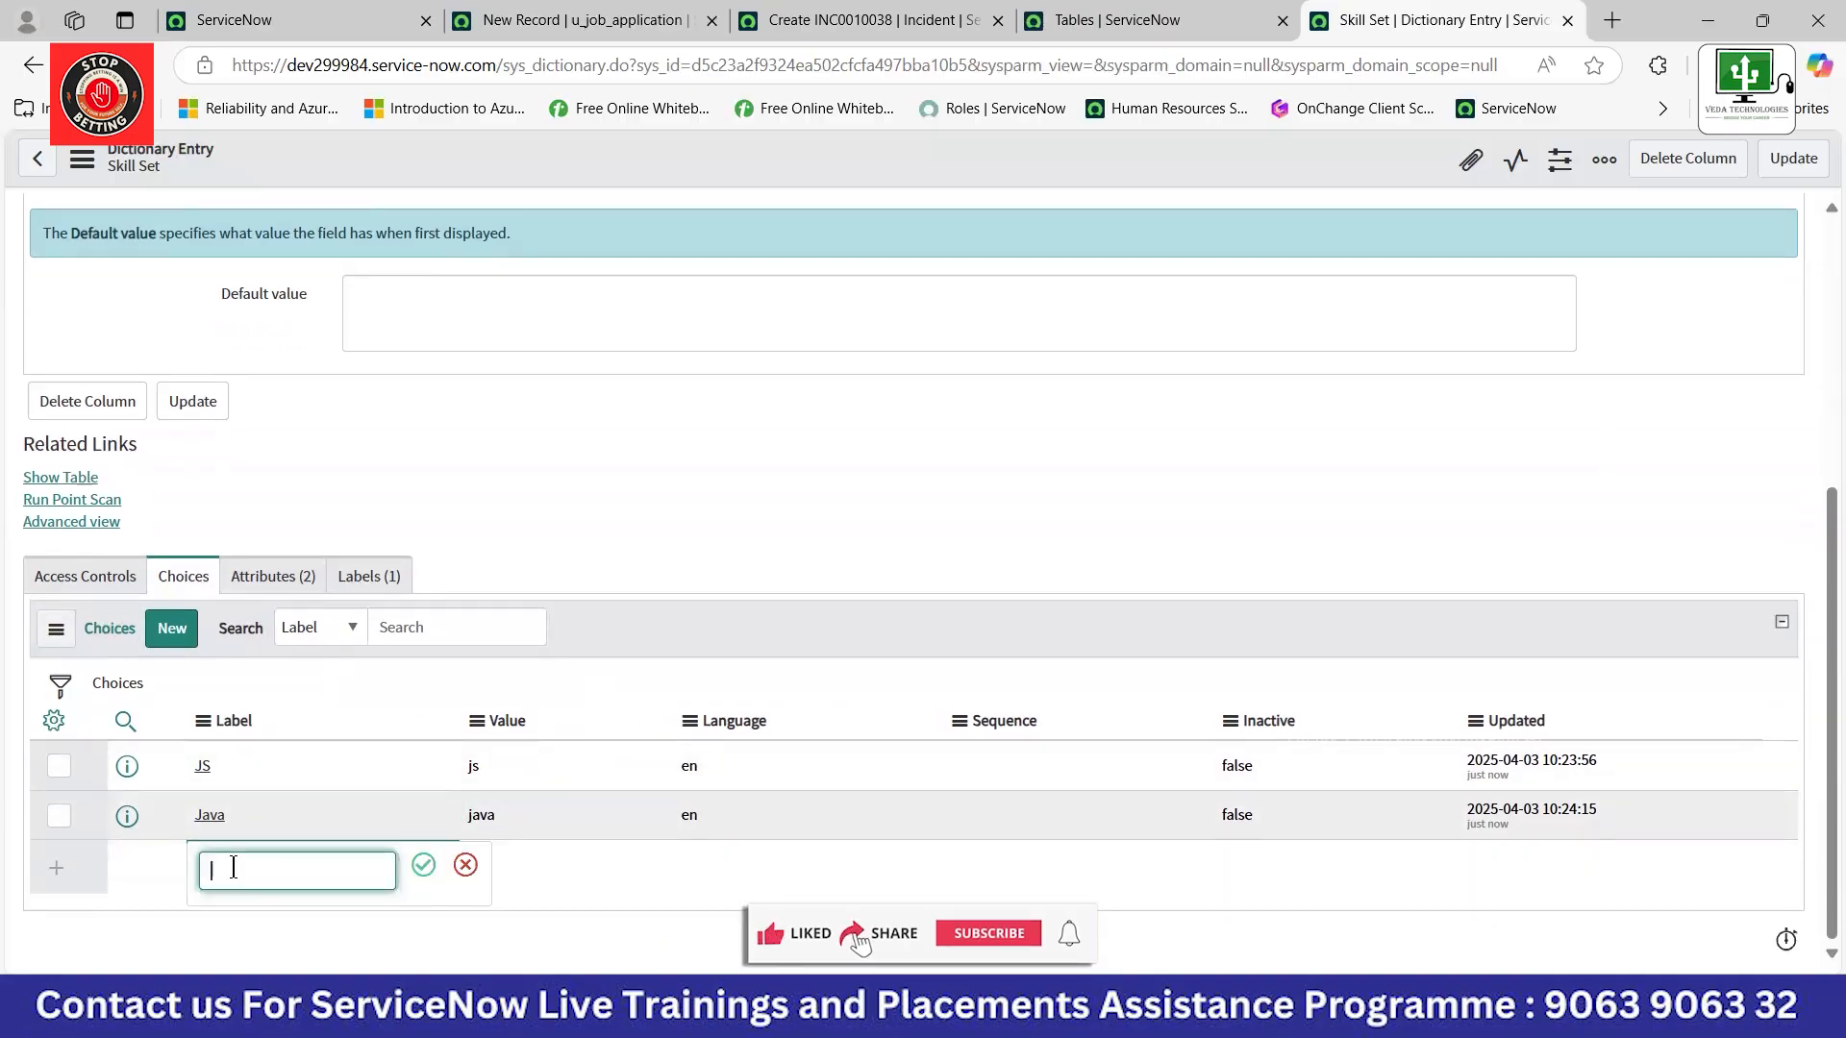
{"action": "type", "text": "qA"}
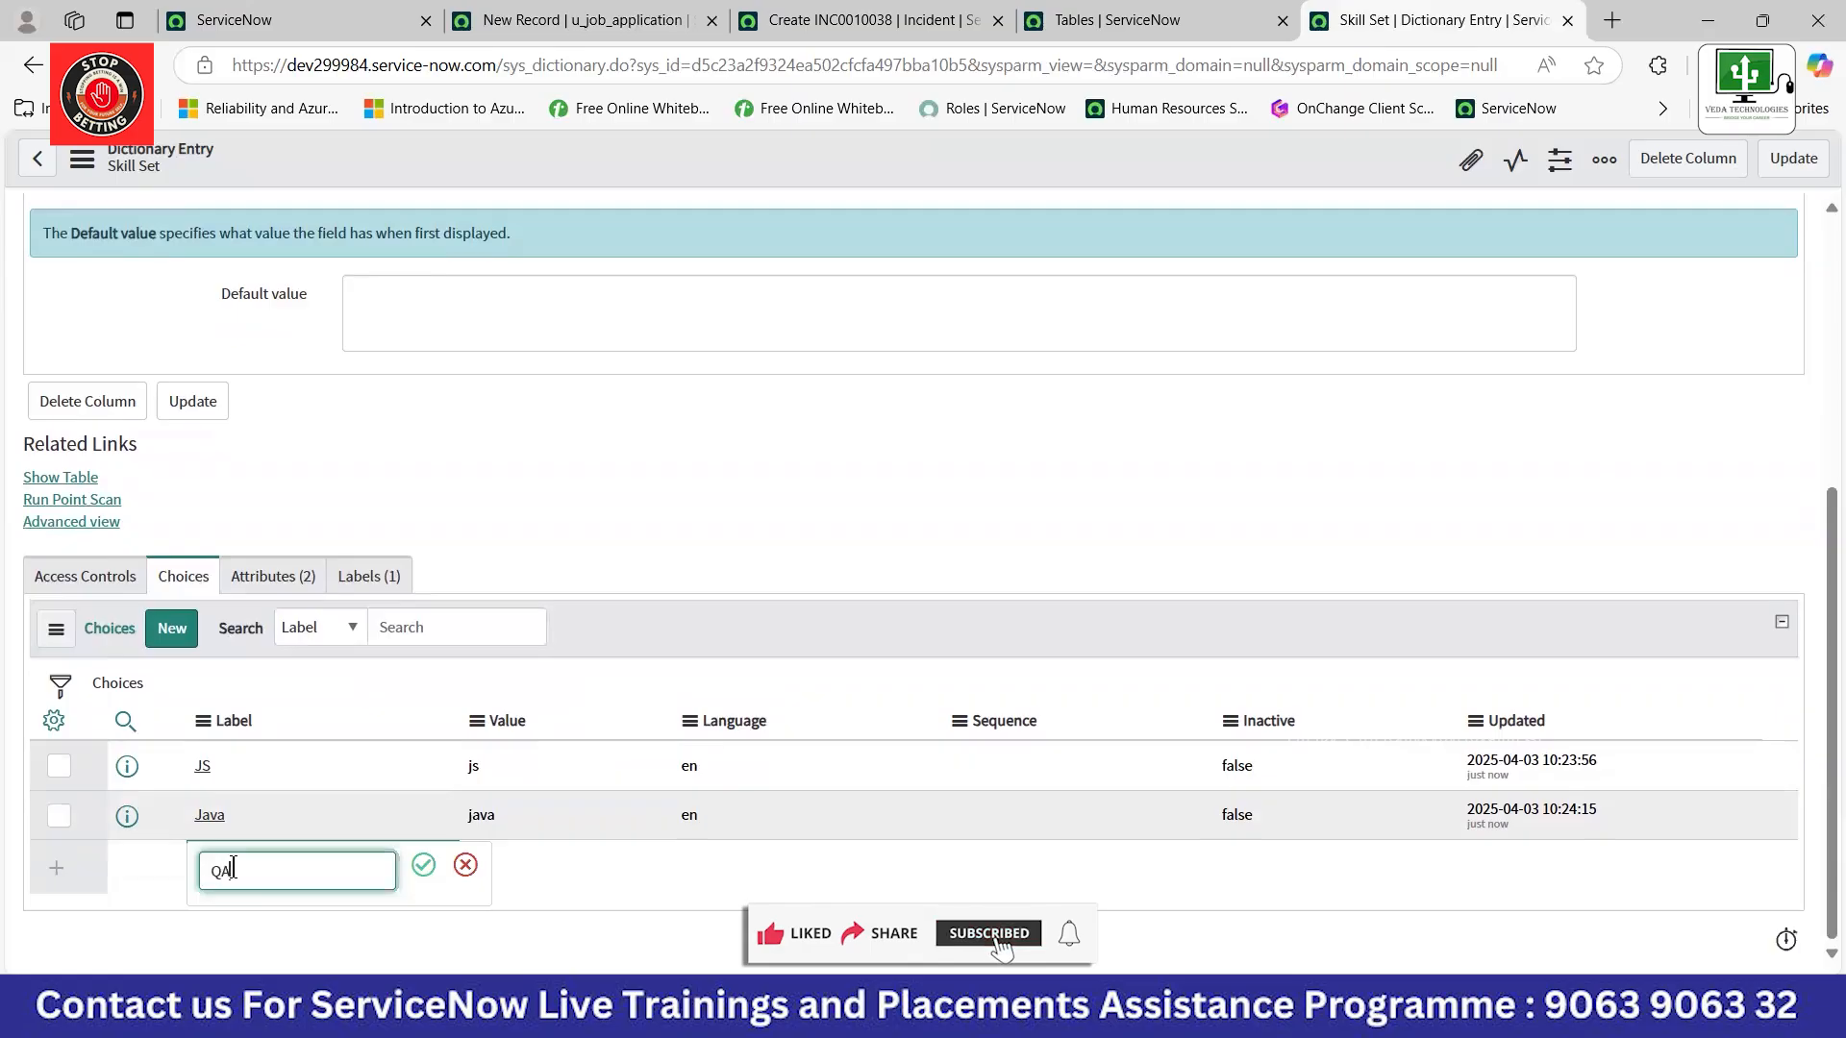
{"action": "left_click", "coordinate": [423, 865]}
{"action": "double_click", "coordinate": [530, 863]}
{"action": "type", "text": "qa"}
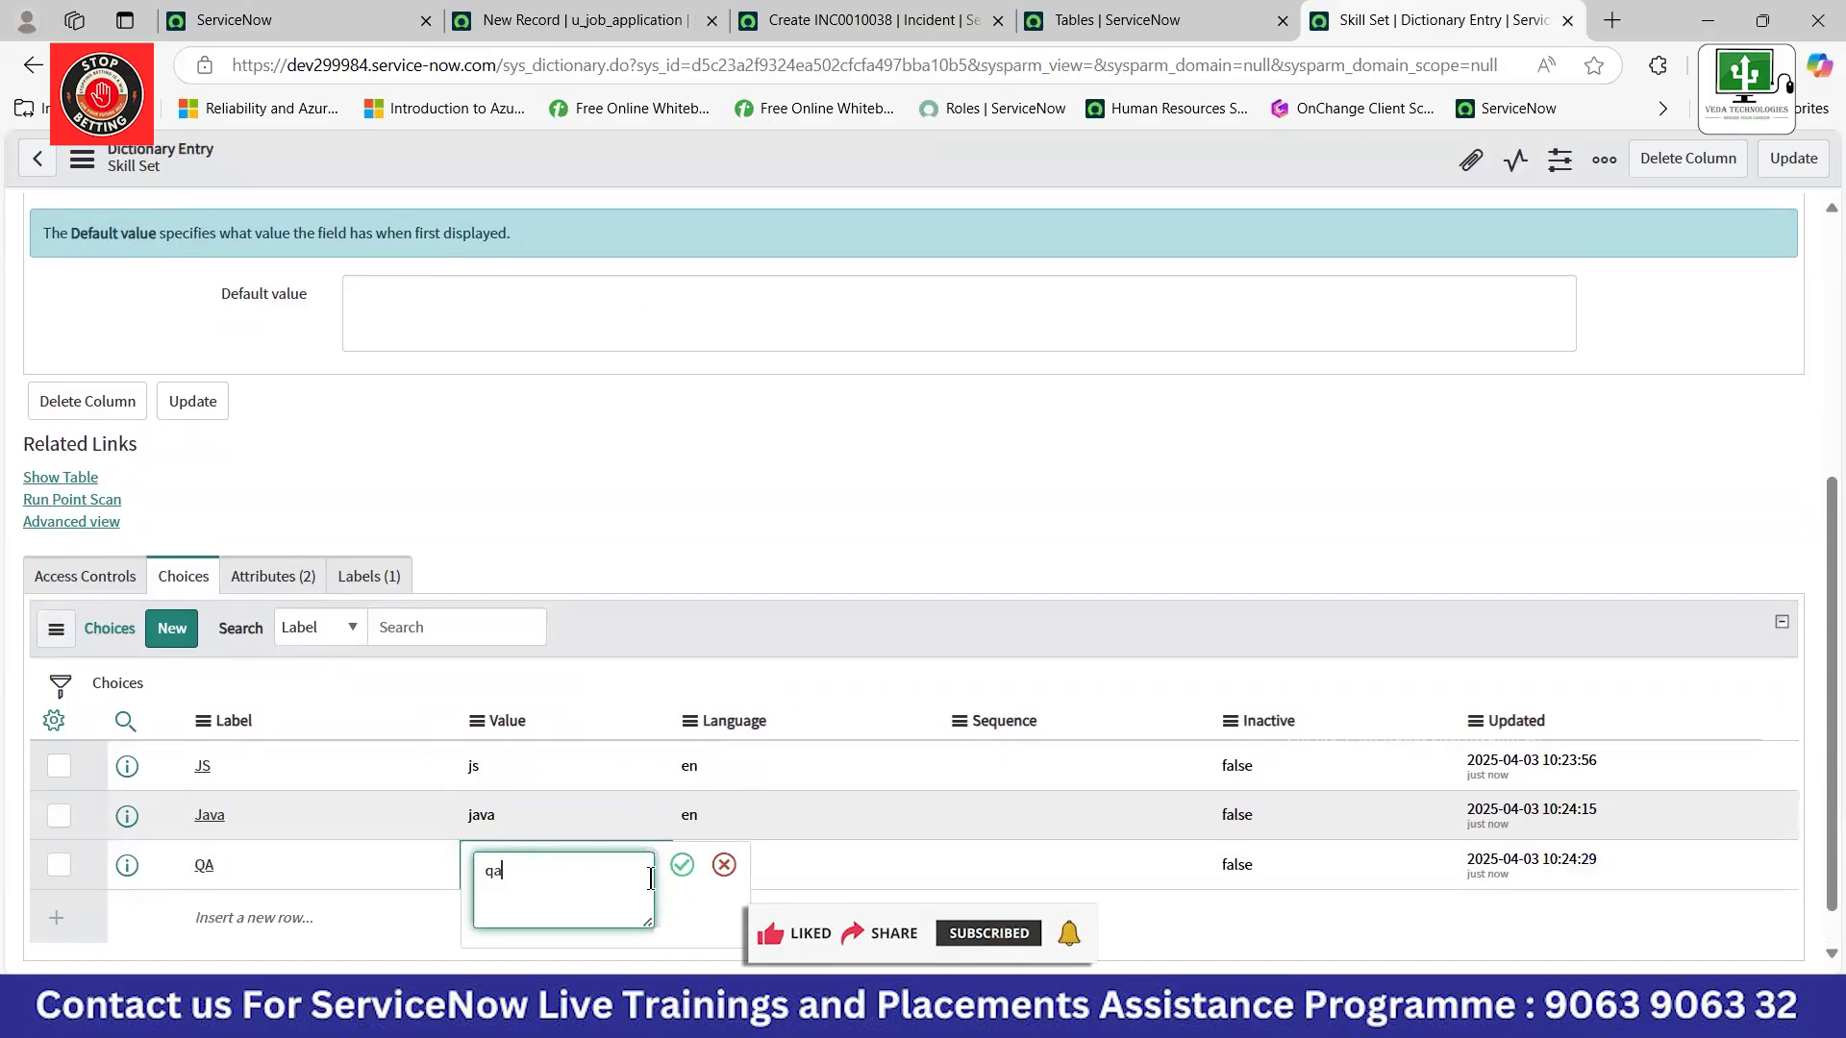
{"action": "left_click", "coordinate": [682, 864]}
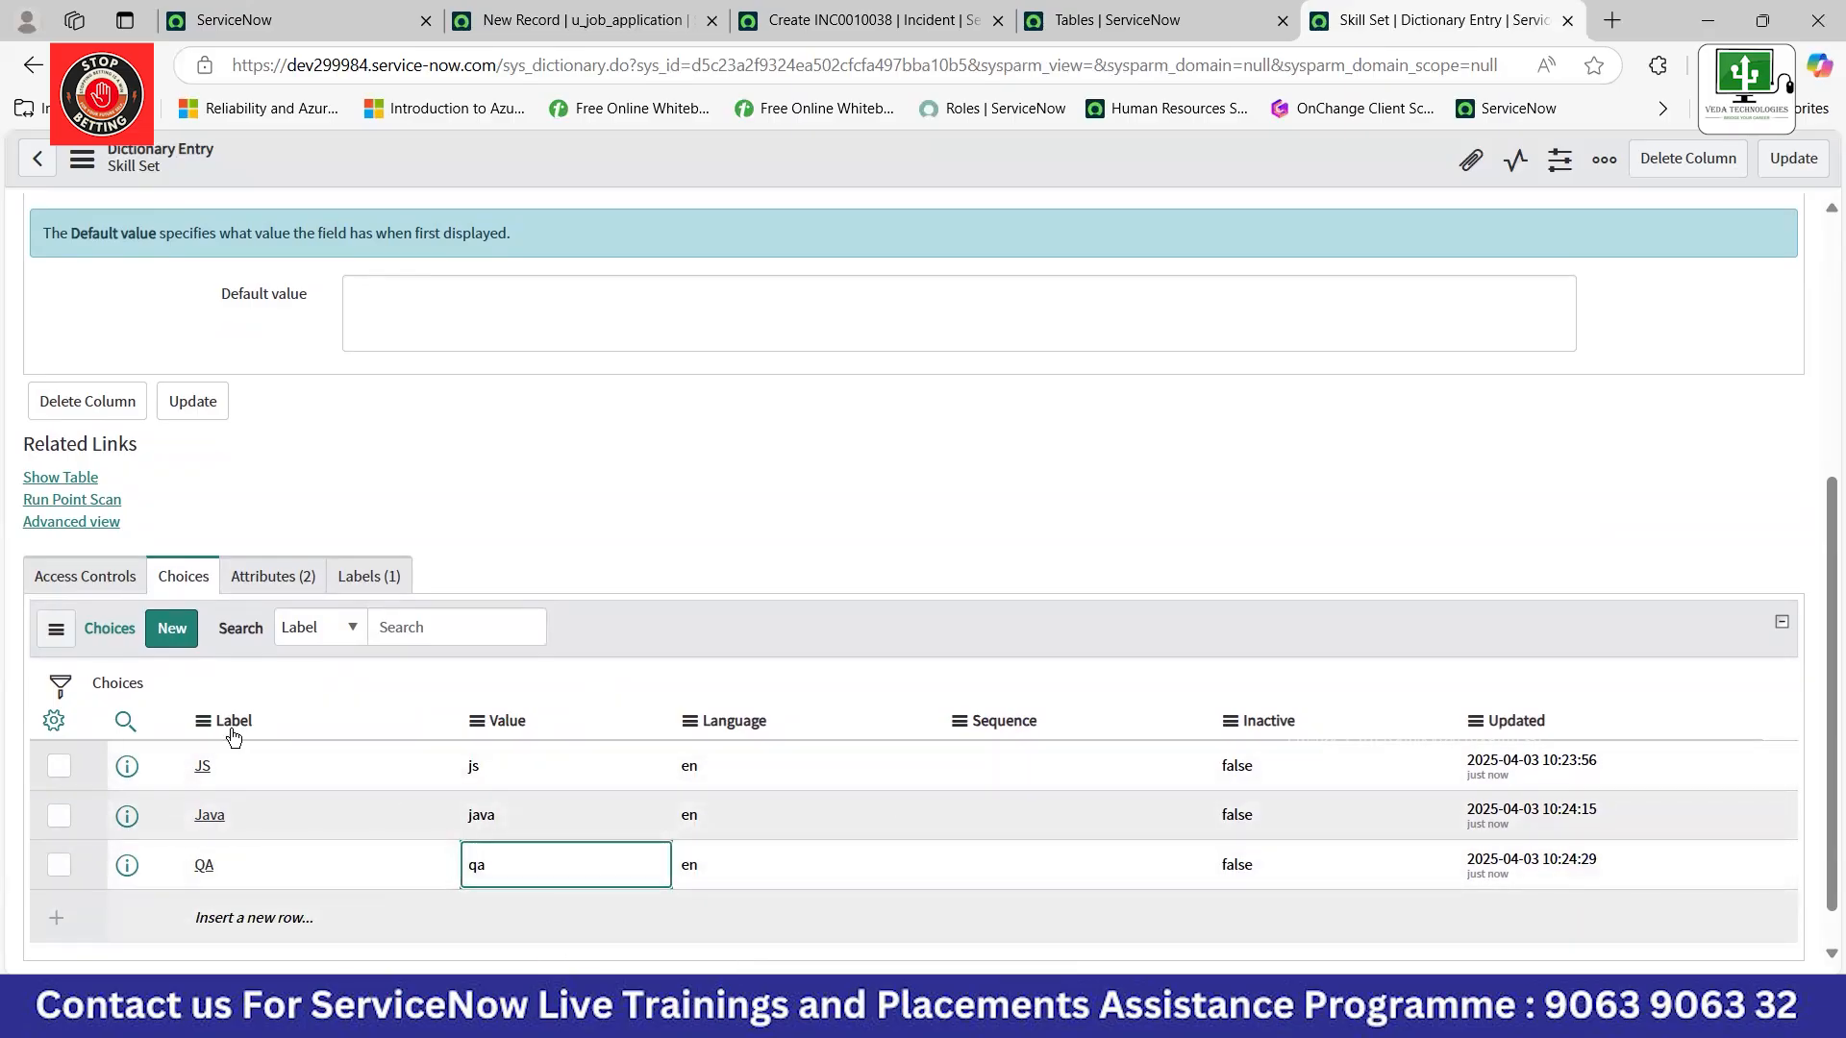
Add a Skill Set choice with the label Selenium and the value sele.
{"action": "scroll", "coordinate": [223, 834], "scroll_direction": "down", "scroll_amount": 1}
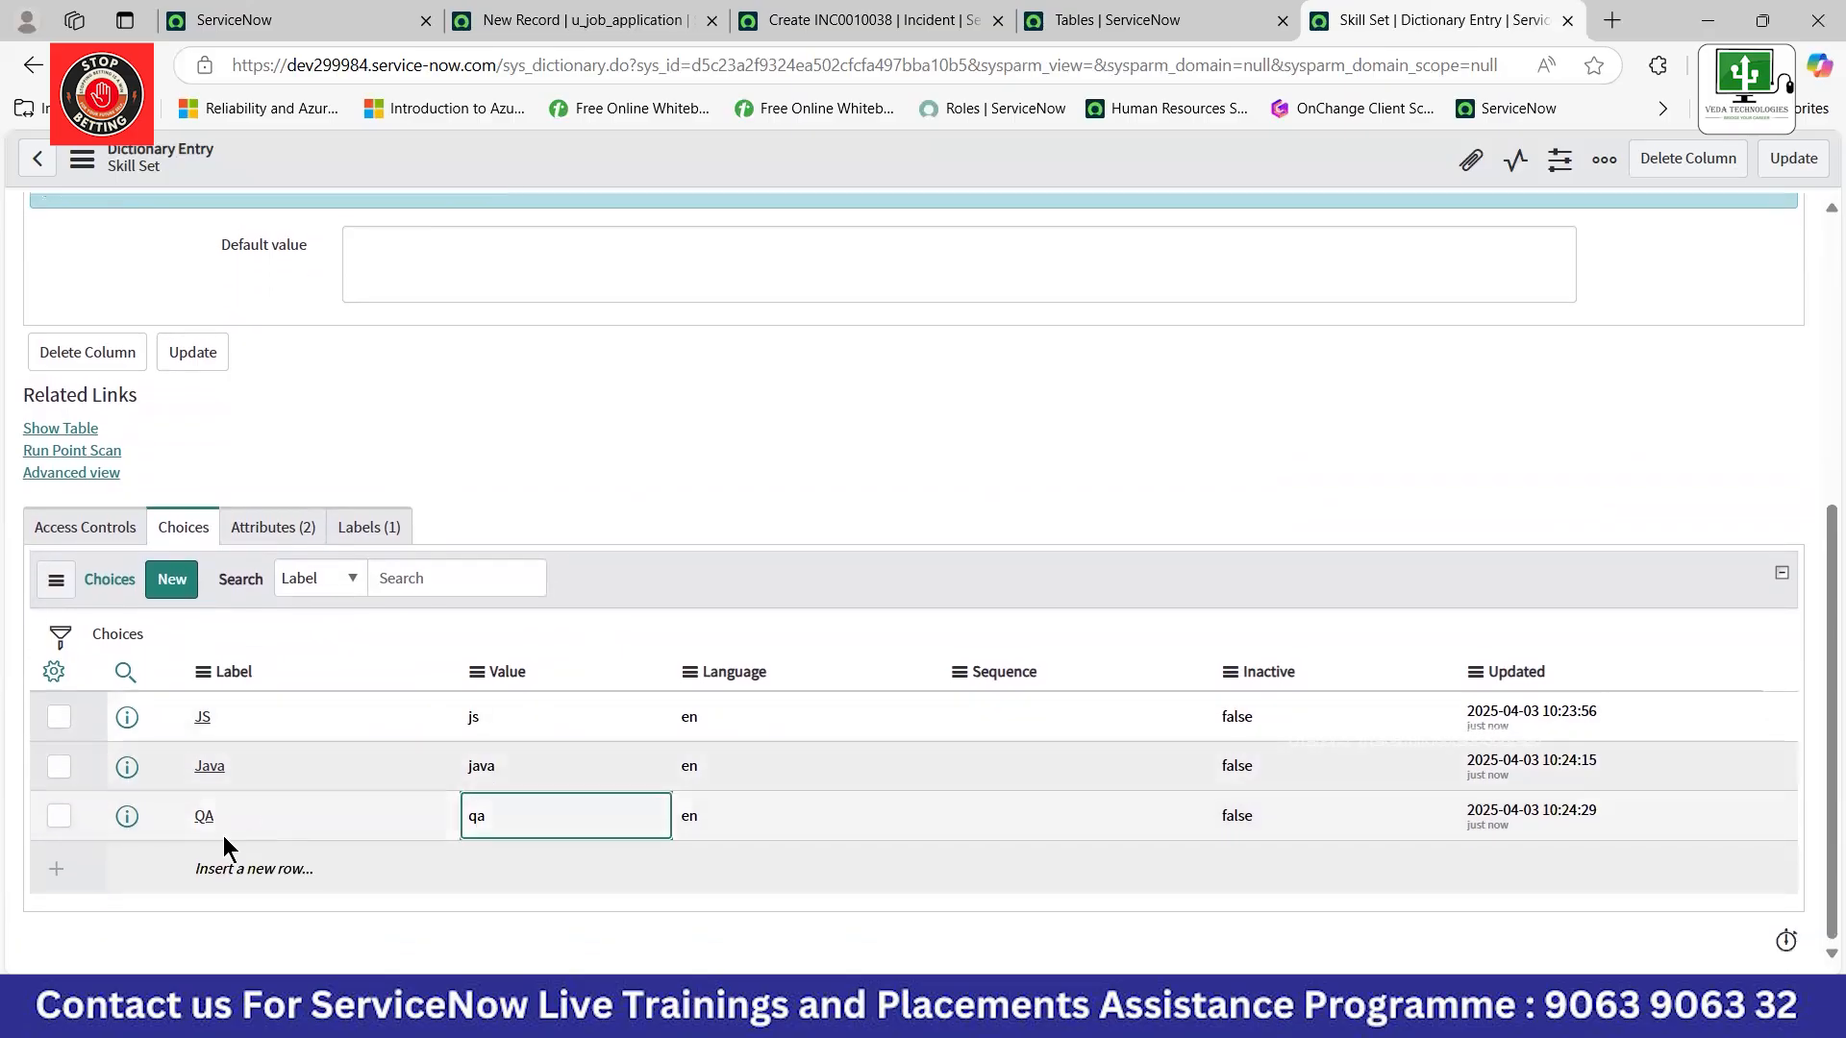
{"action": "left_click", "coordinate": [224, 846]}
{"action": "left_click", "coordinate": [212, 864]}
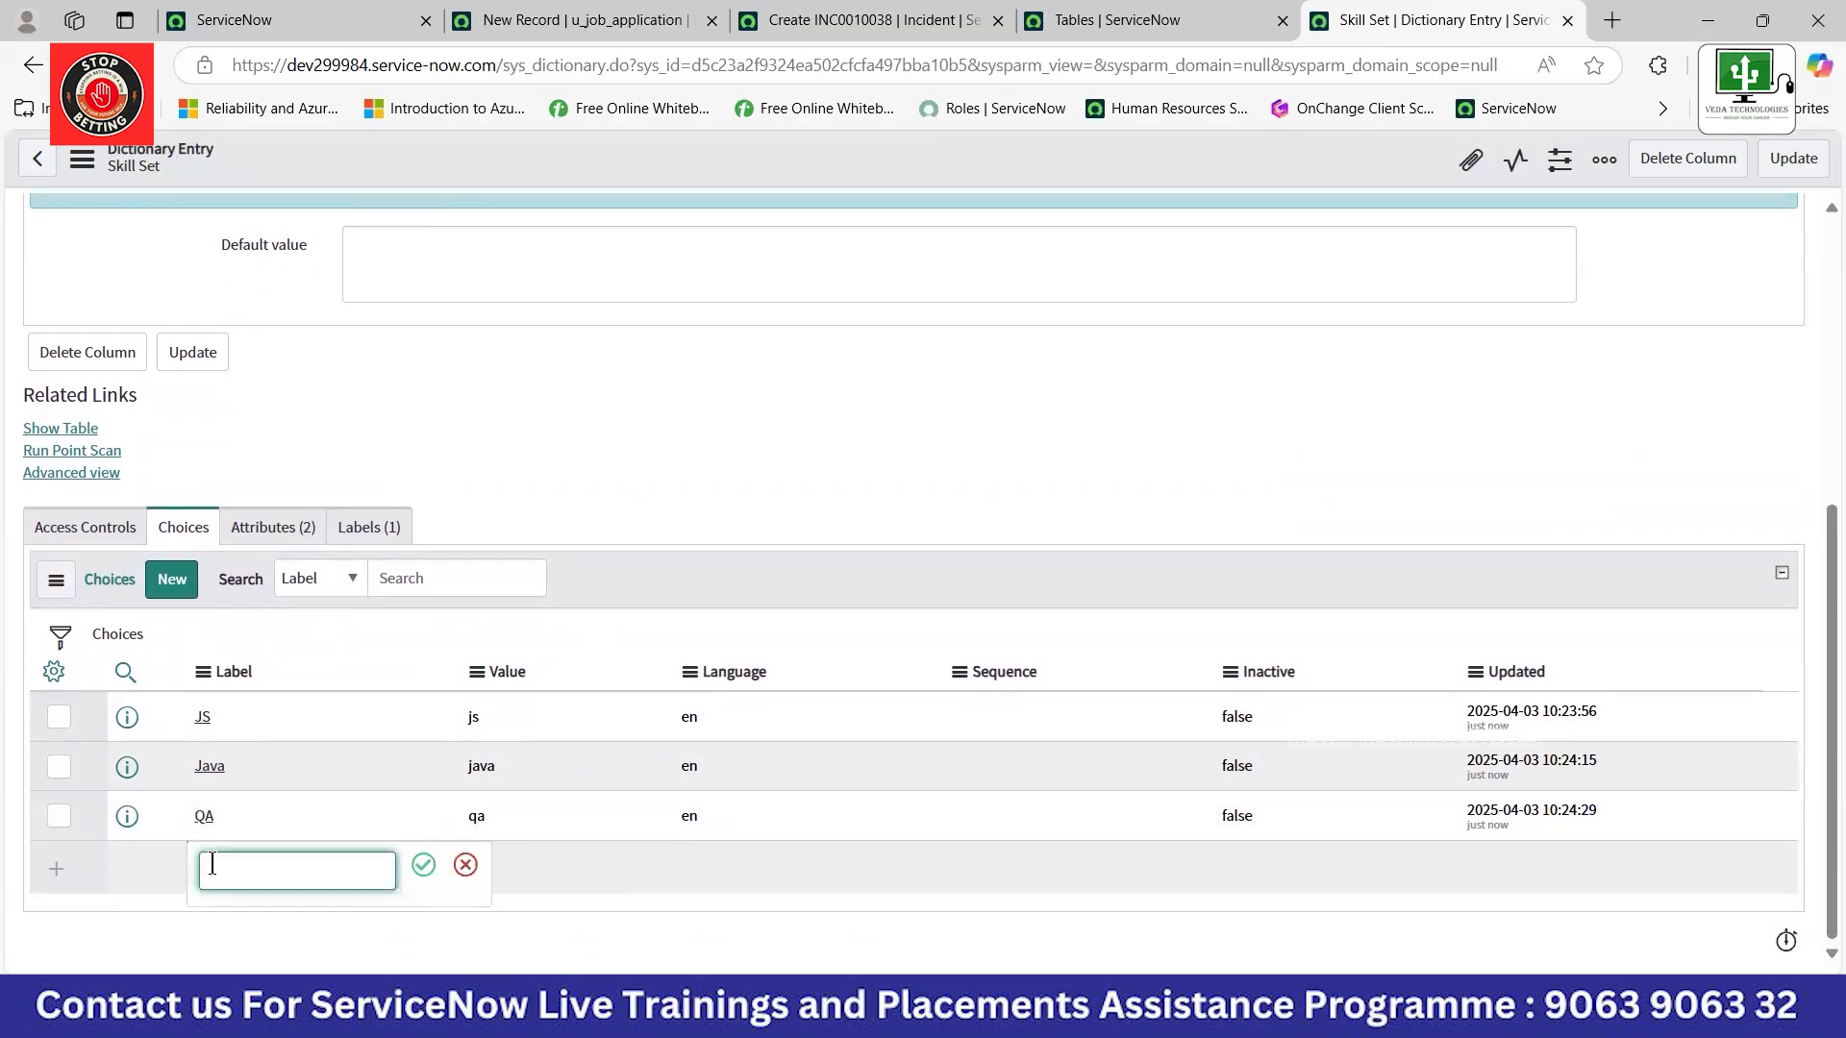
{"action": "type", "text": "Selenium"}
{"action": "left_click", "coordinate": [419, 864]}
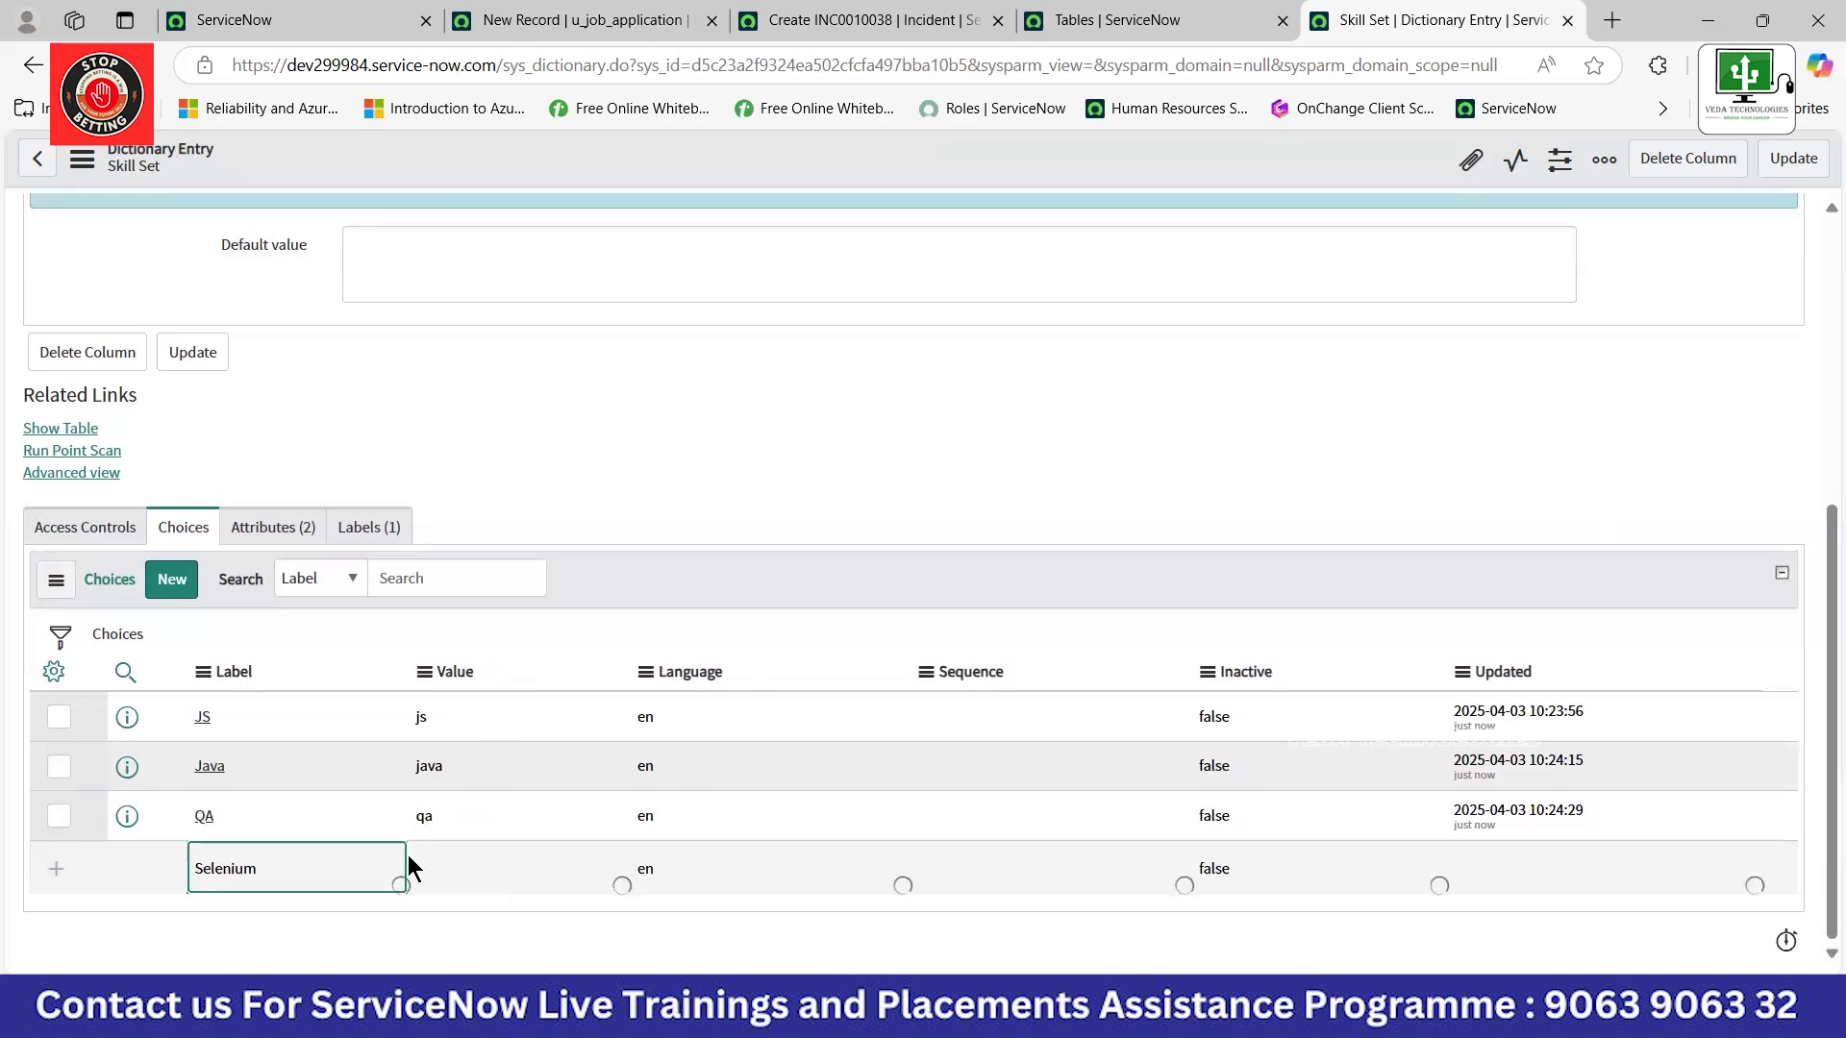
{"action": "left_click", "coordinate": [487, 867]}
{"action": "left_click", "coordinate": [488, 868]}
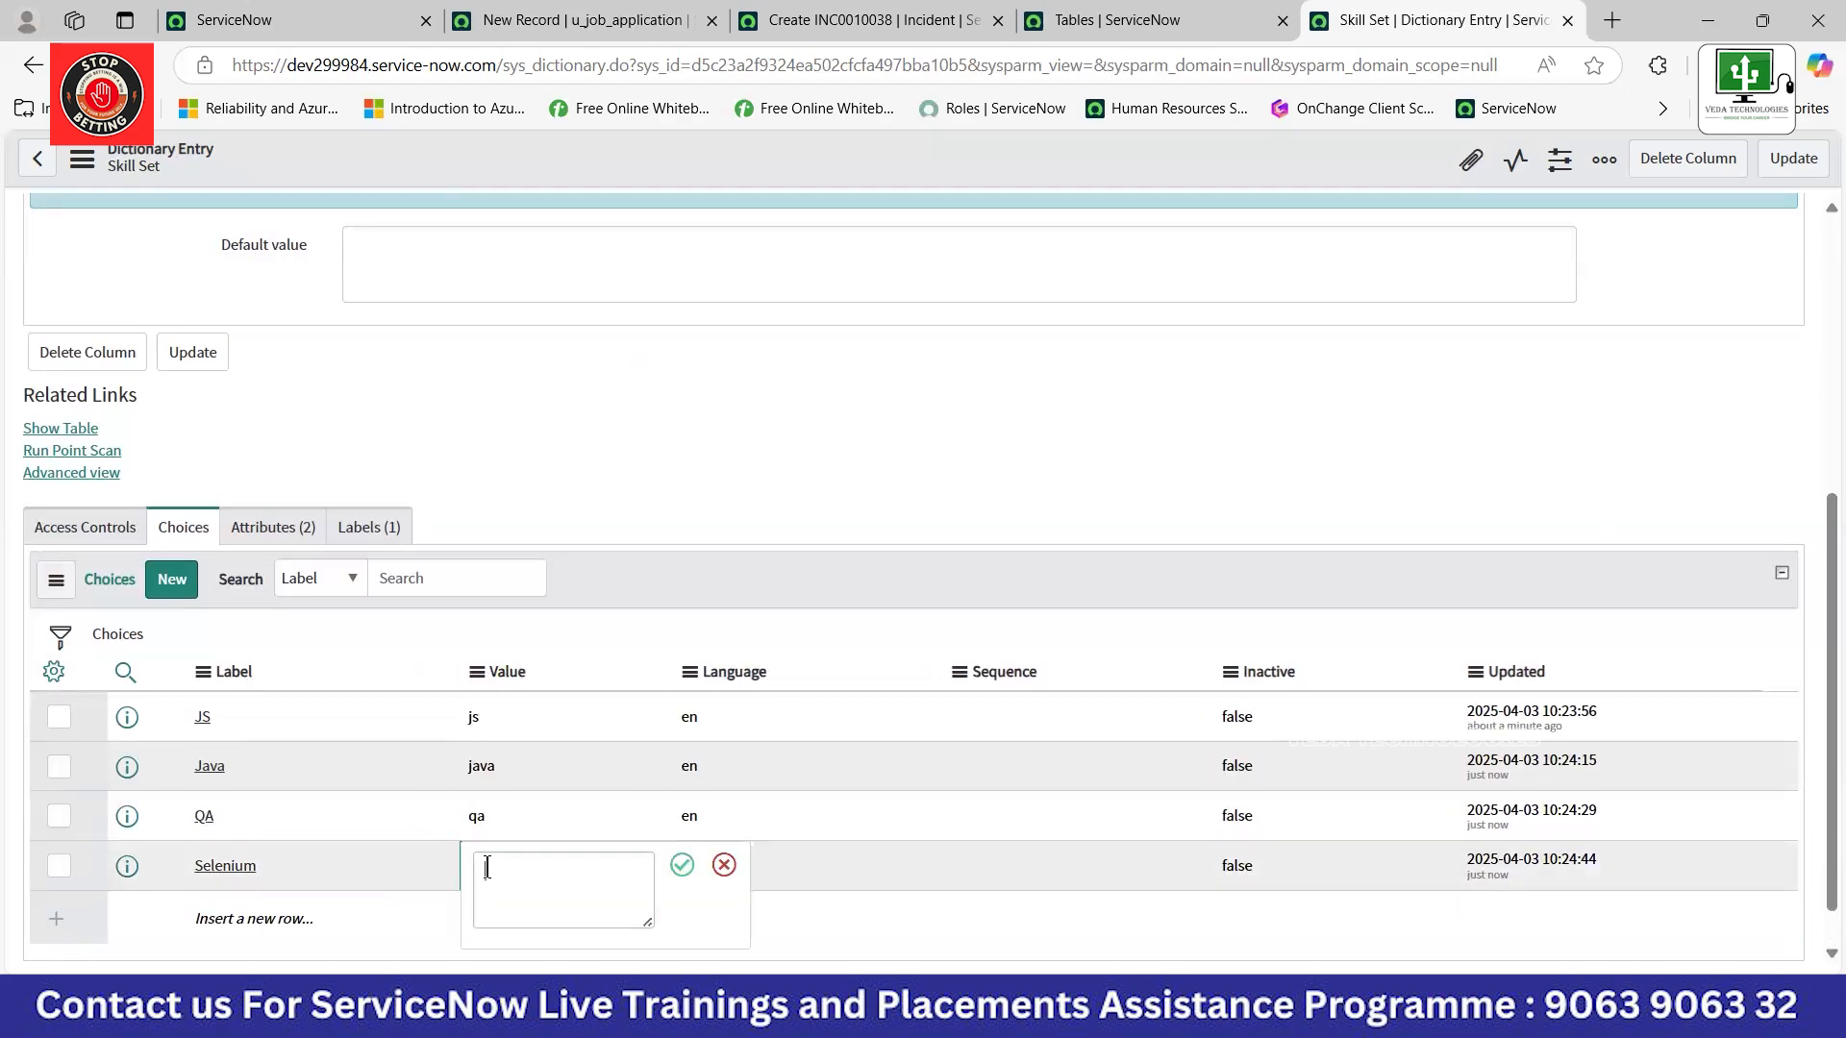
{"action": "type", "text": "sele"}
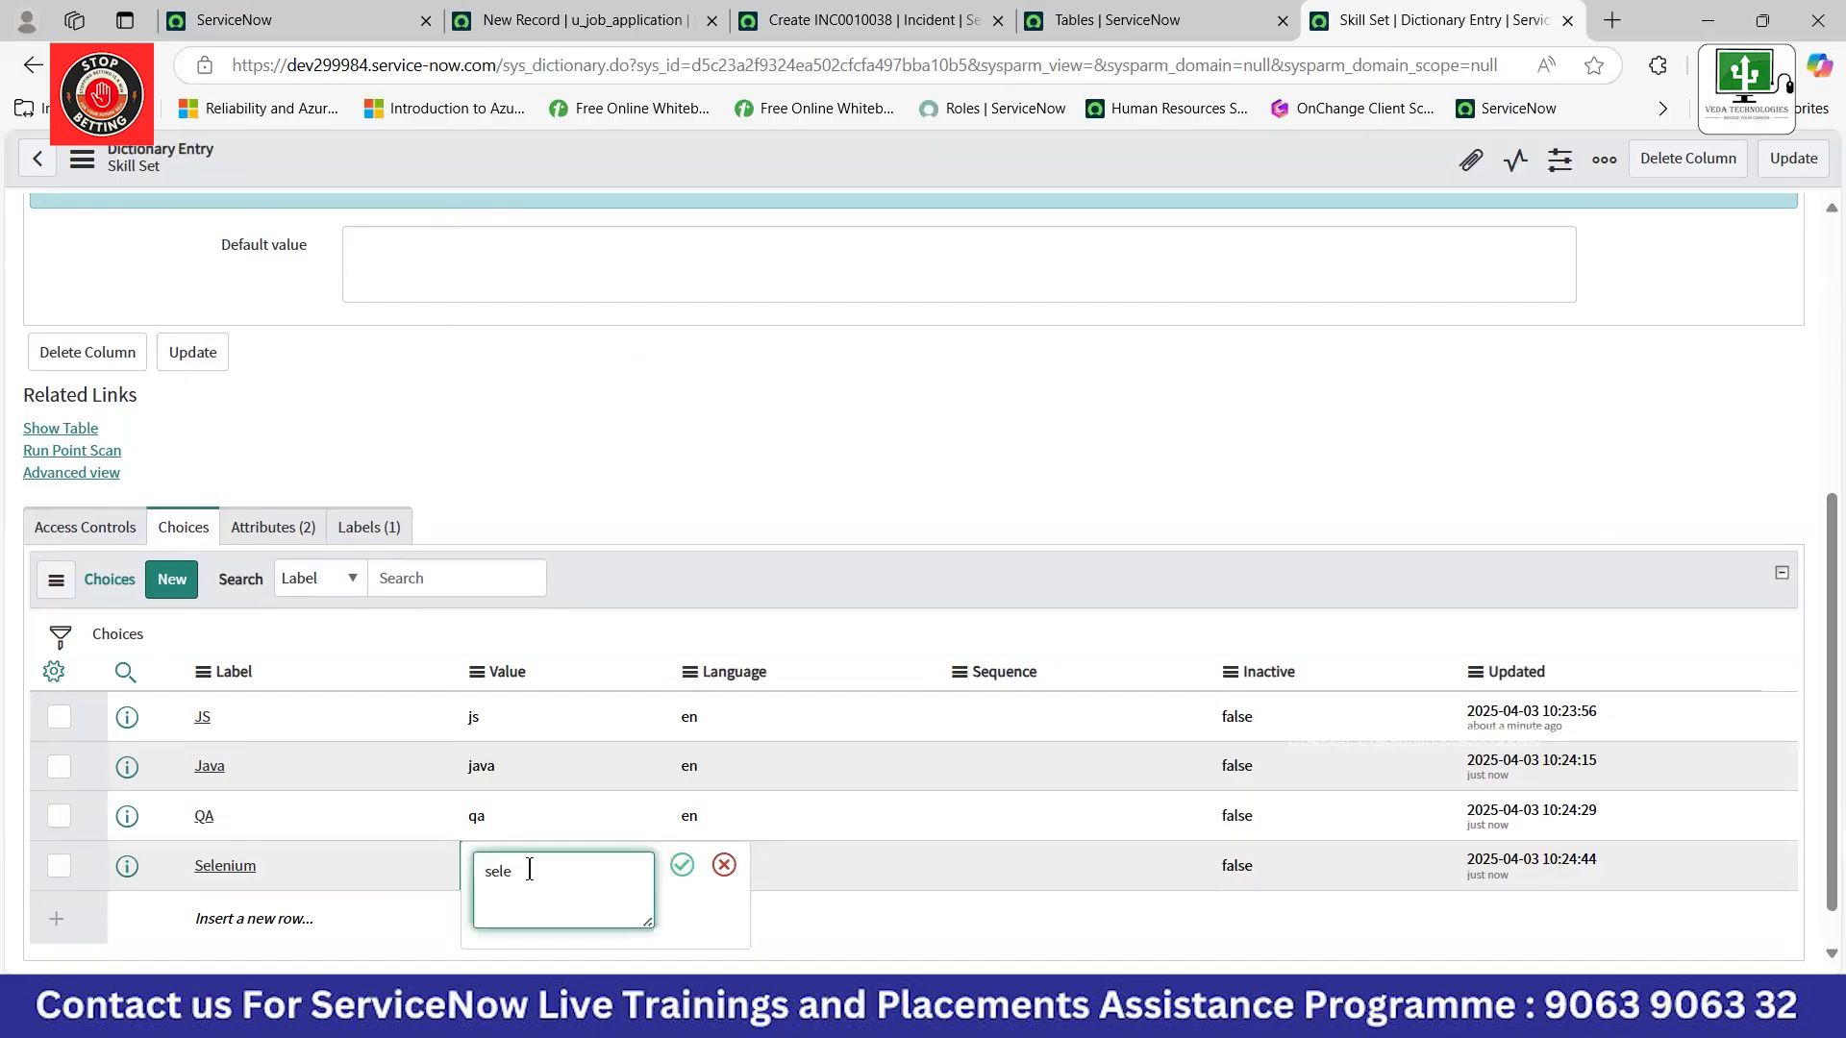
{"action": "left_click", "coordinate": [682, 864]}
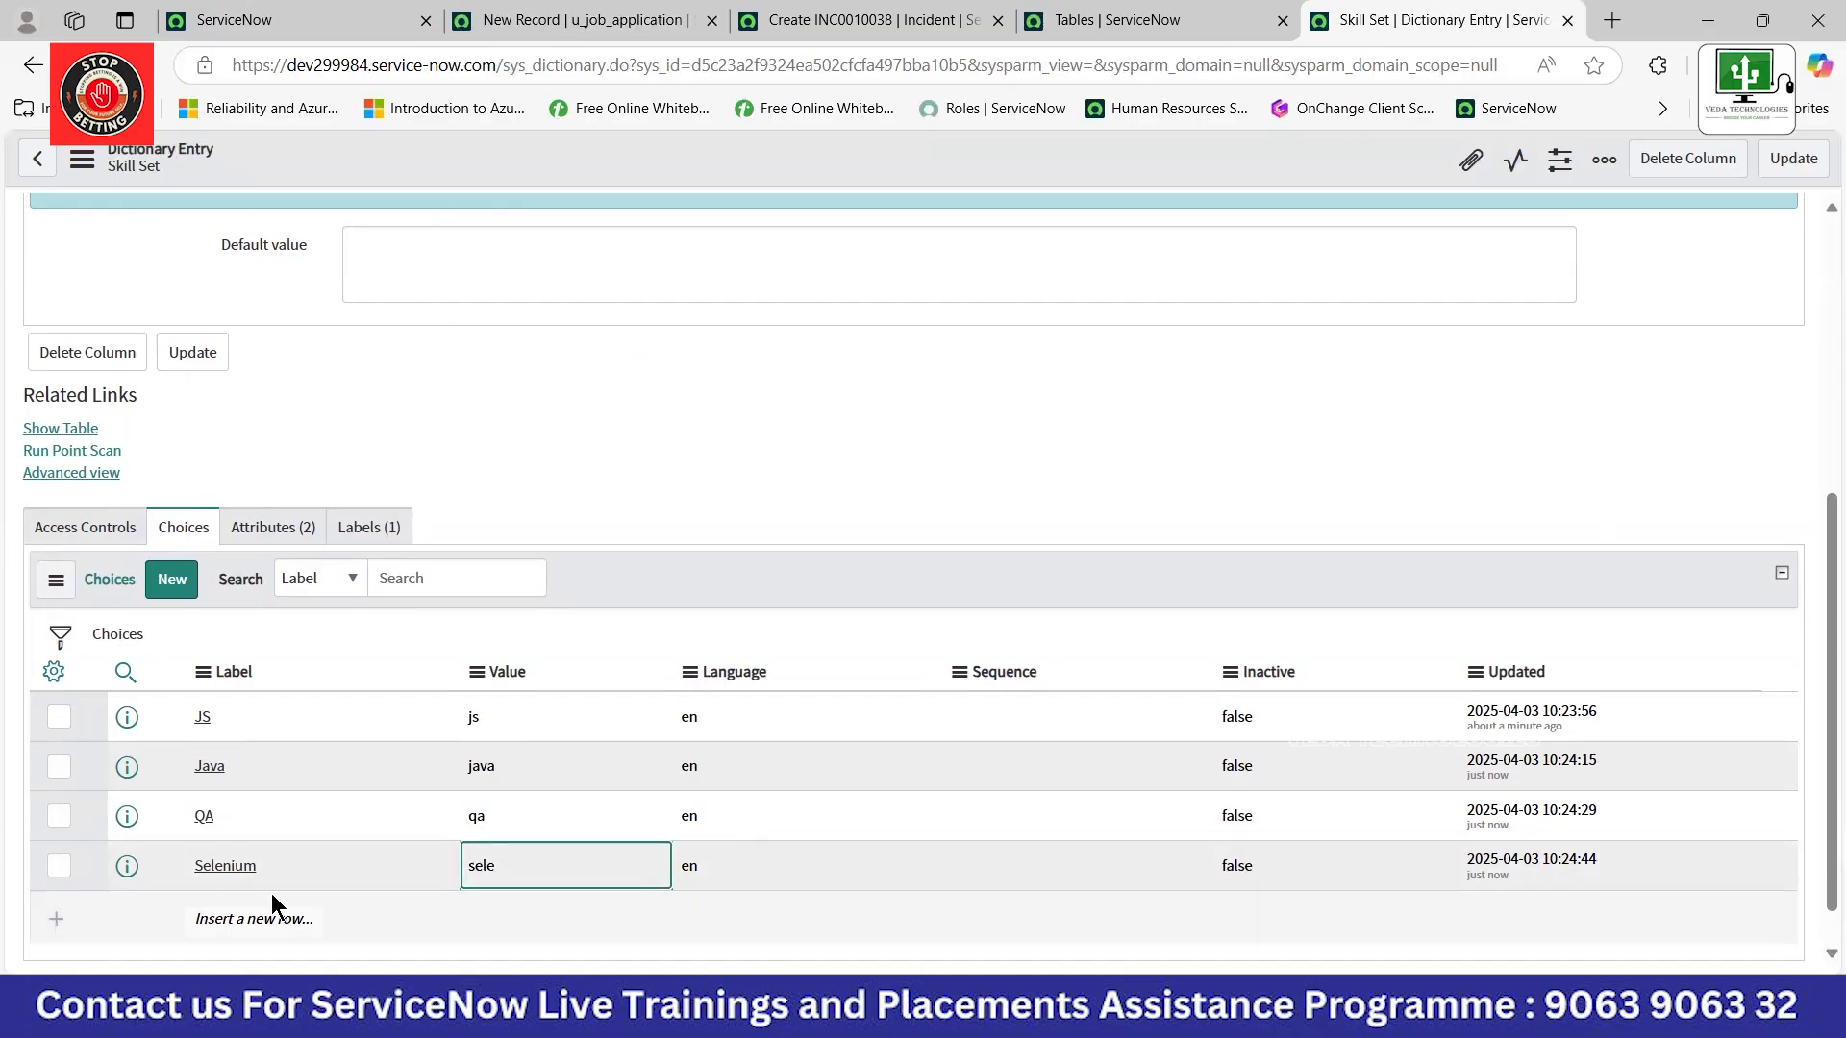
Add a Skill Set choice with the label Snow Admin and the value SA.
{"action": "left_click", "coordinate": [211, 908]}
{"action": "left_click", "coordinate": [212, 909]}
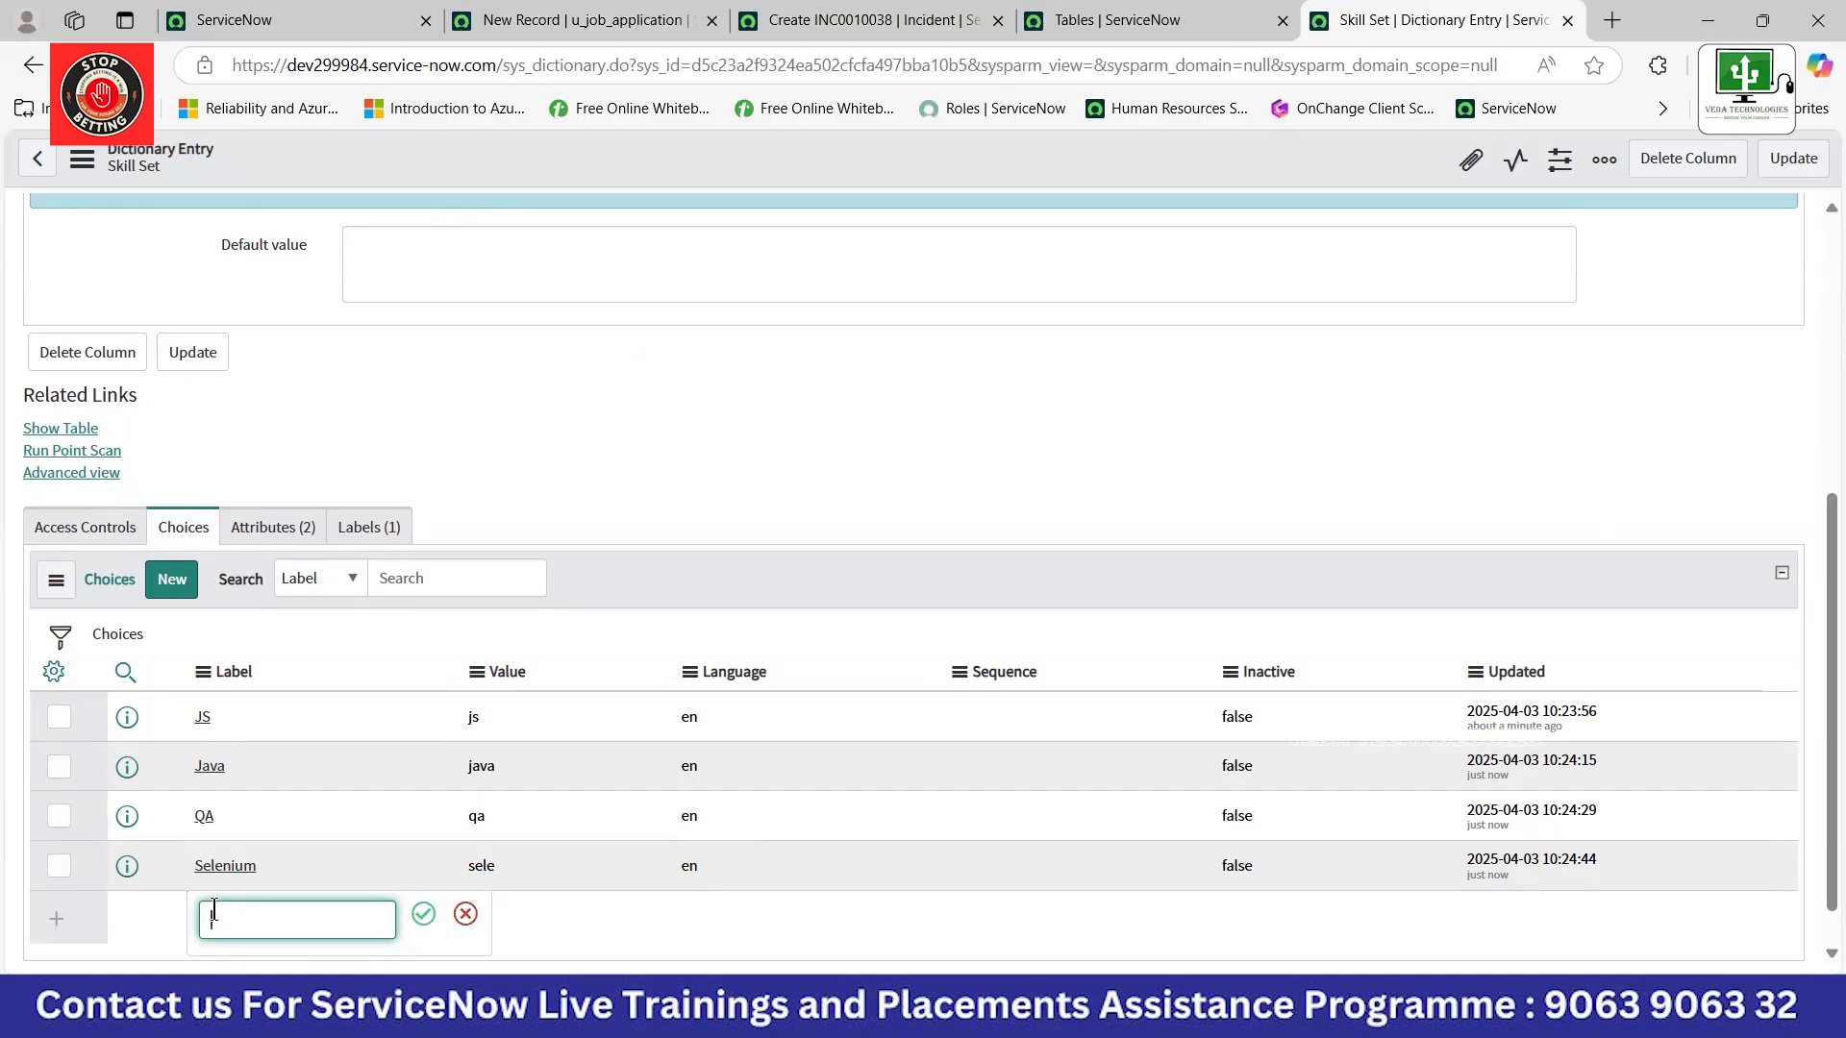
{"action": "type", "text": "snow Admin"}
{"action": "left_click", "coordinate": [423, 915]}
{"action": "left_click", "coordinate": [489, 915]}
{"action": "left_click", "coordinate": [488, 914]}
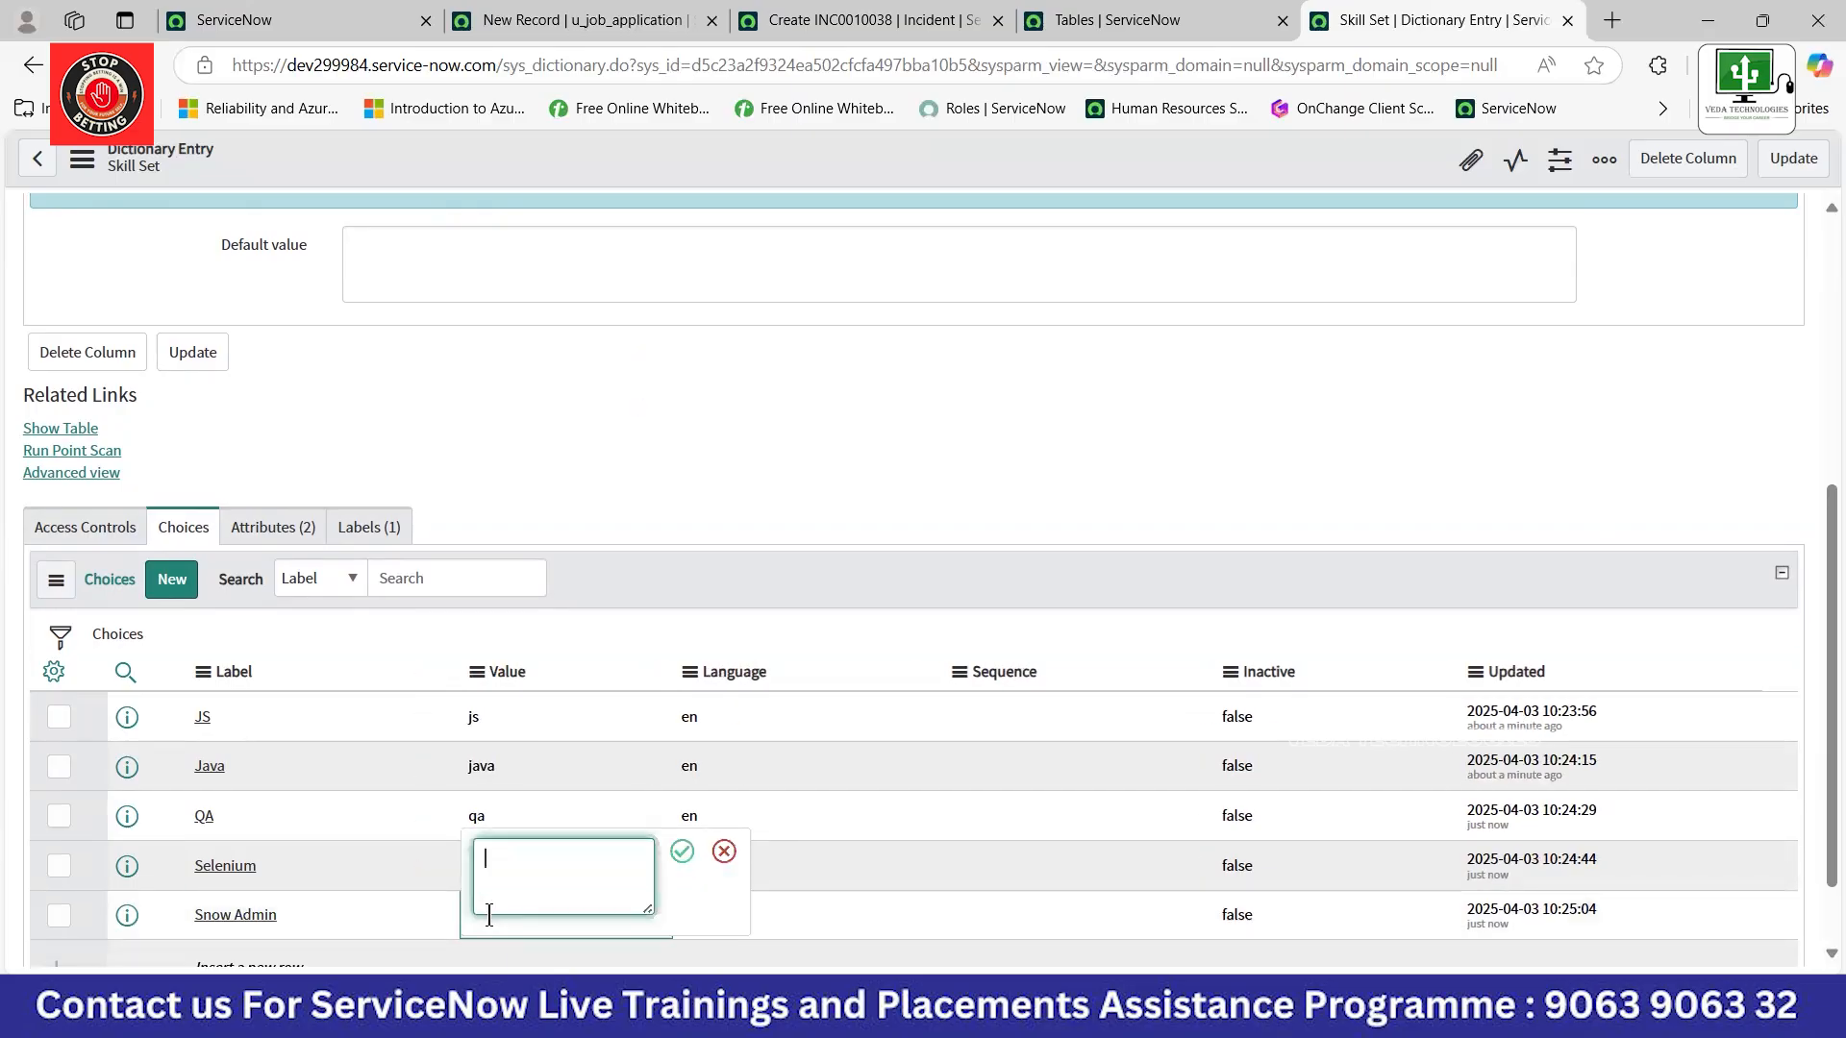
{"action": "type", "text": "sA"}
{"action": "left_click", "coordinate": [681, 853]}
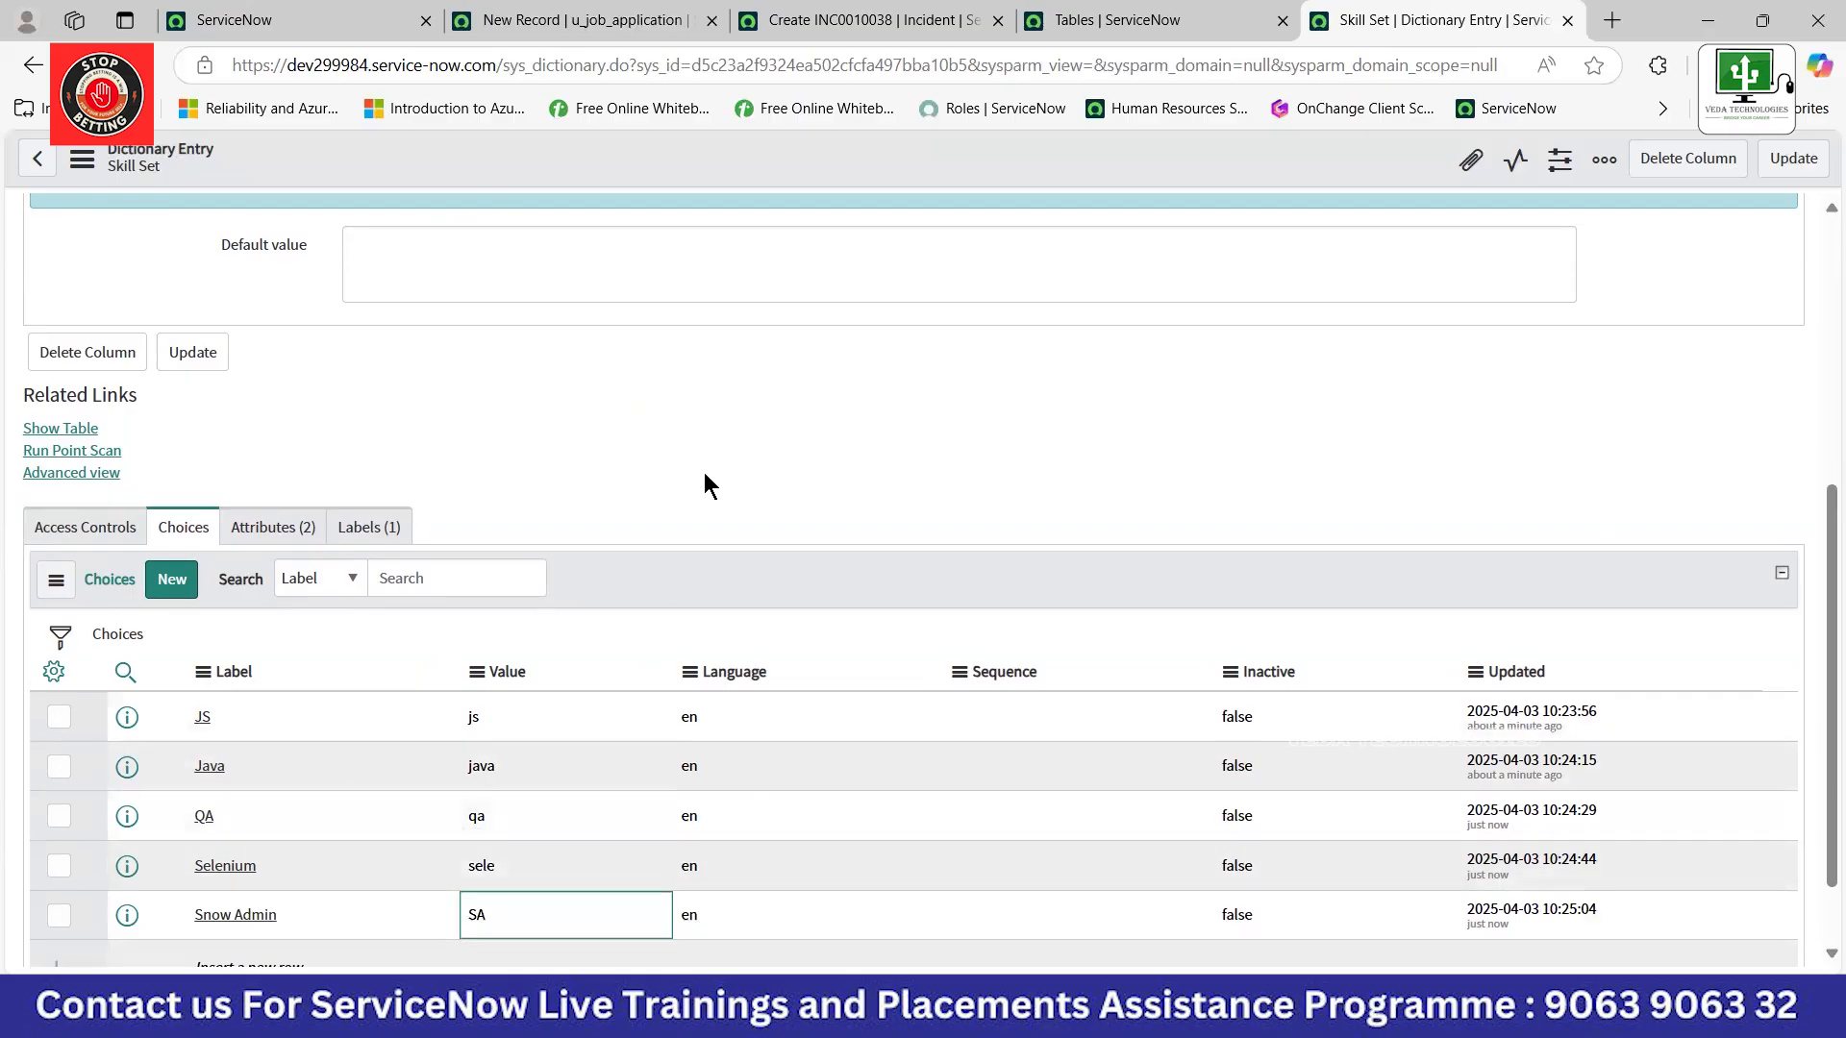
Reload the Skill Set dictionary entry to refresh its Choices list.
{"action": "scroll", "coordinate": [762, 437], "scroll_direction": "up", "scroll_amount": 5}
{"action": "scroll", "coordinate": [760, 426], "scroll_direction": "down", "scroll_amount": 5}
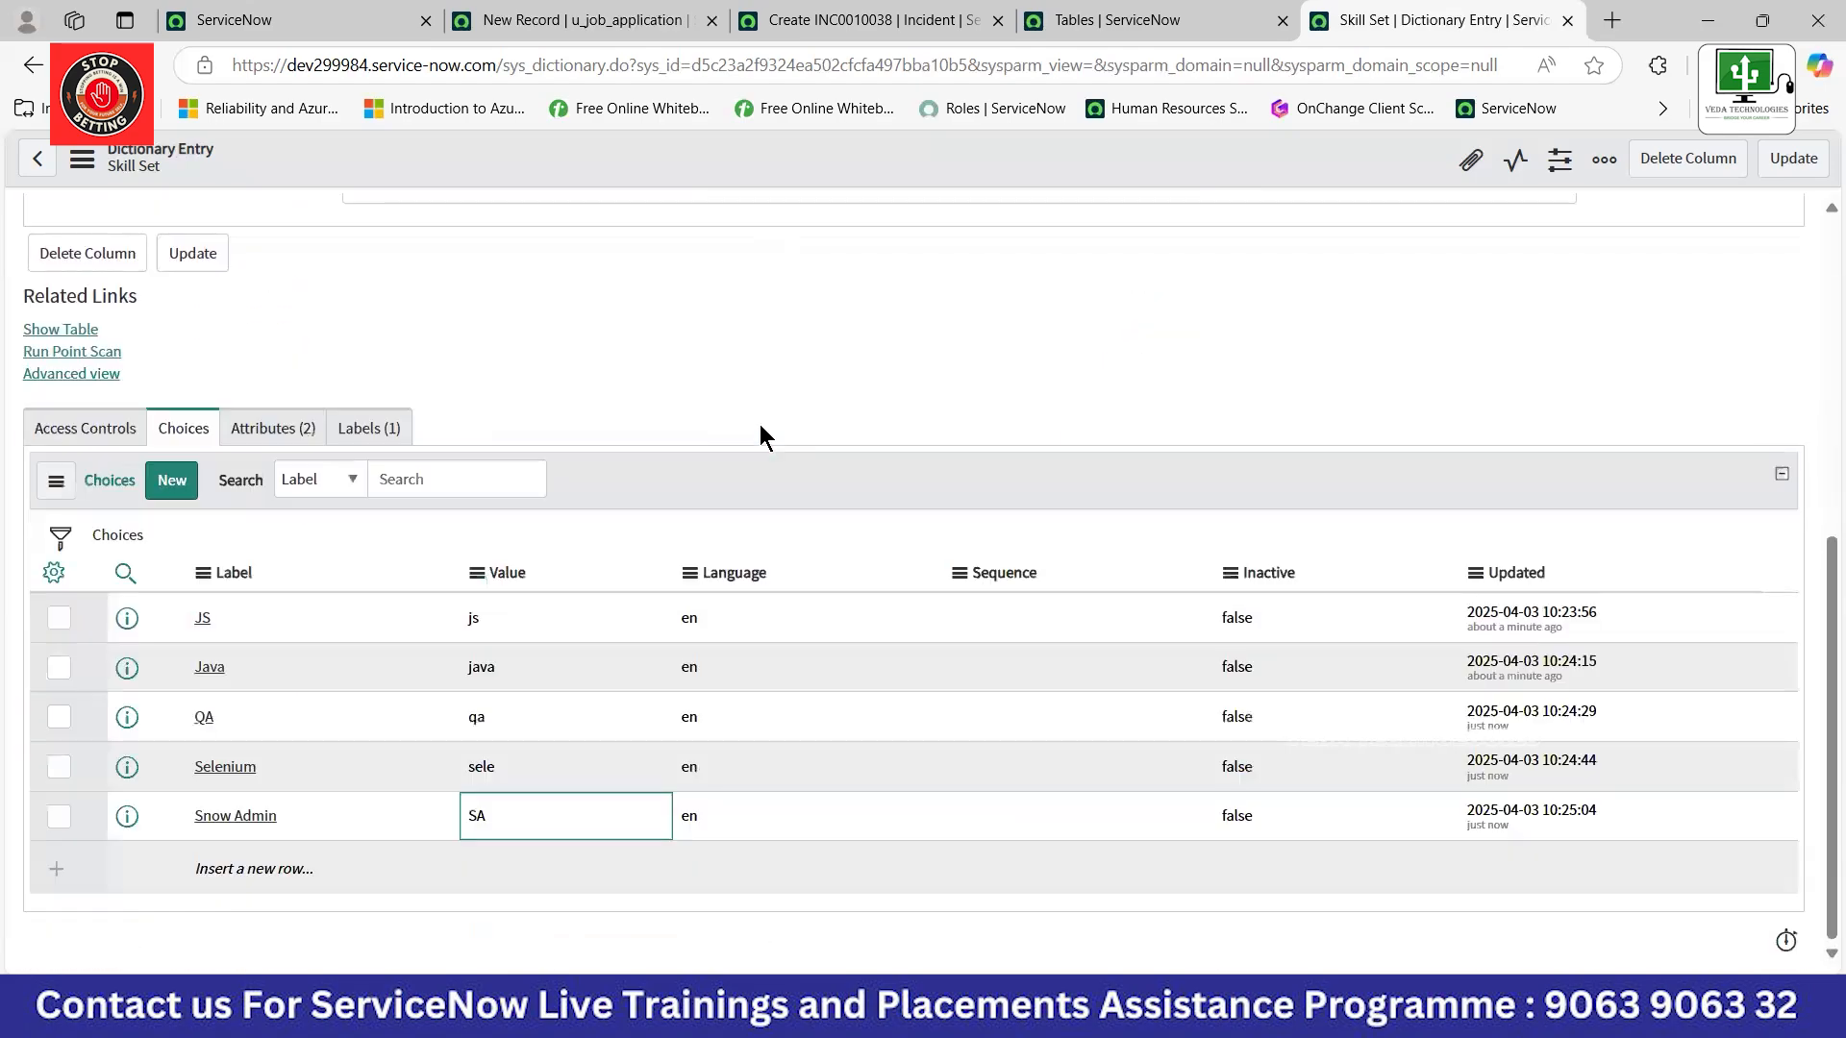
{"action": "left_click", "coordinate": [149, 75]}
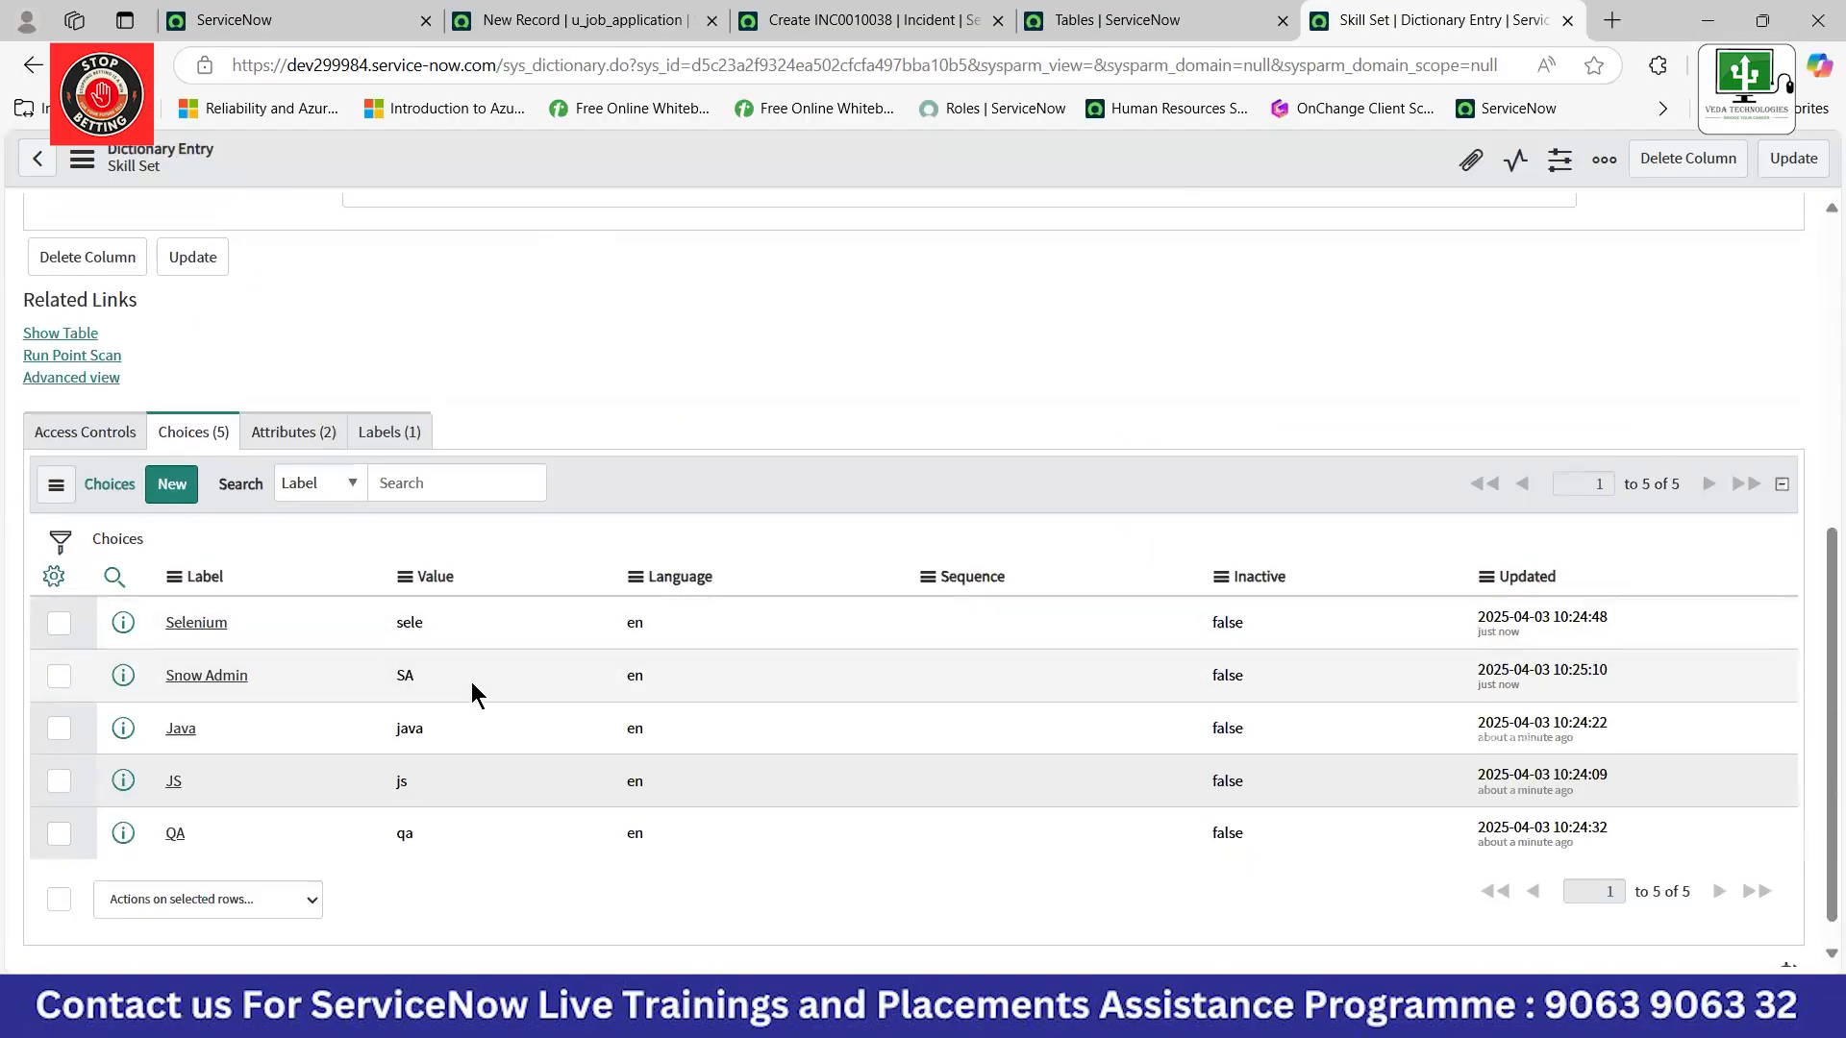
Reload the new job application form, unlock the Skill Set field and review the choices it offers.
{"action": "left_click", "coordinate": [577, 20]}
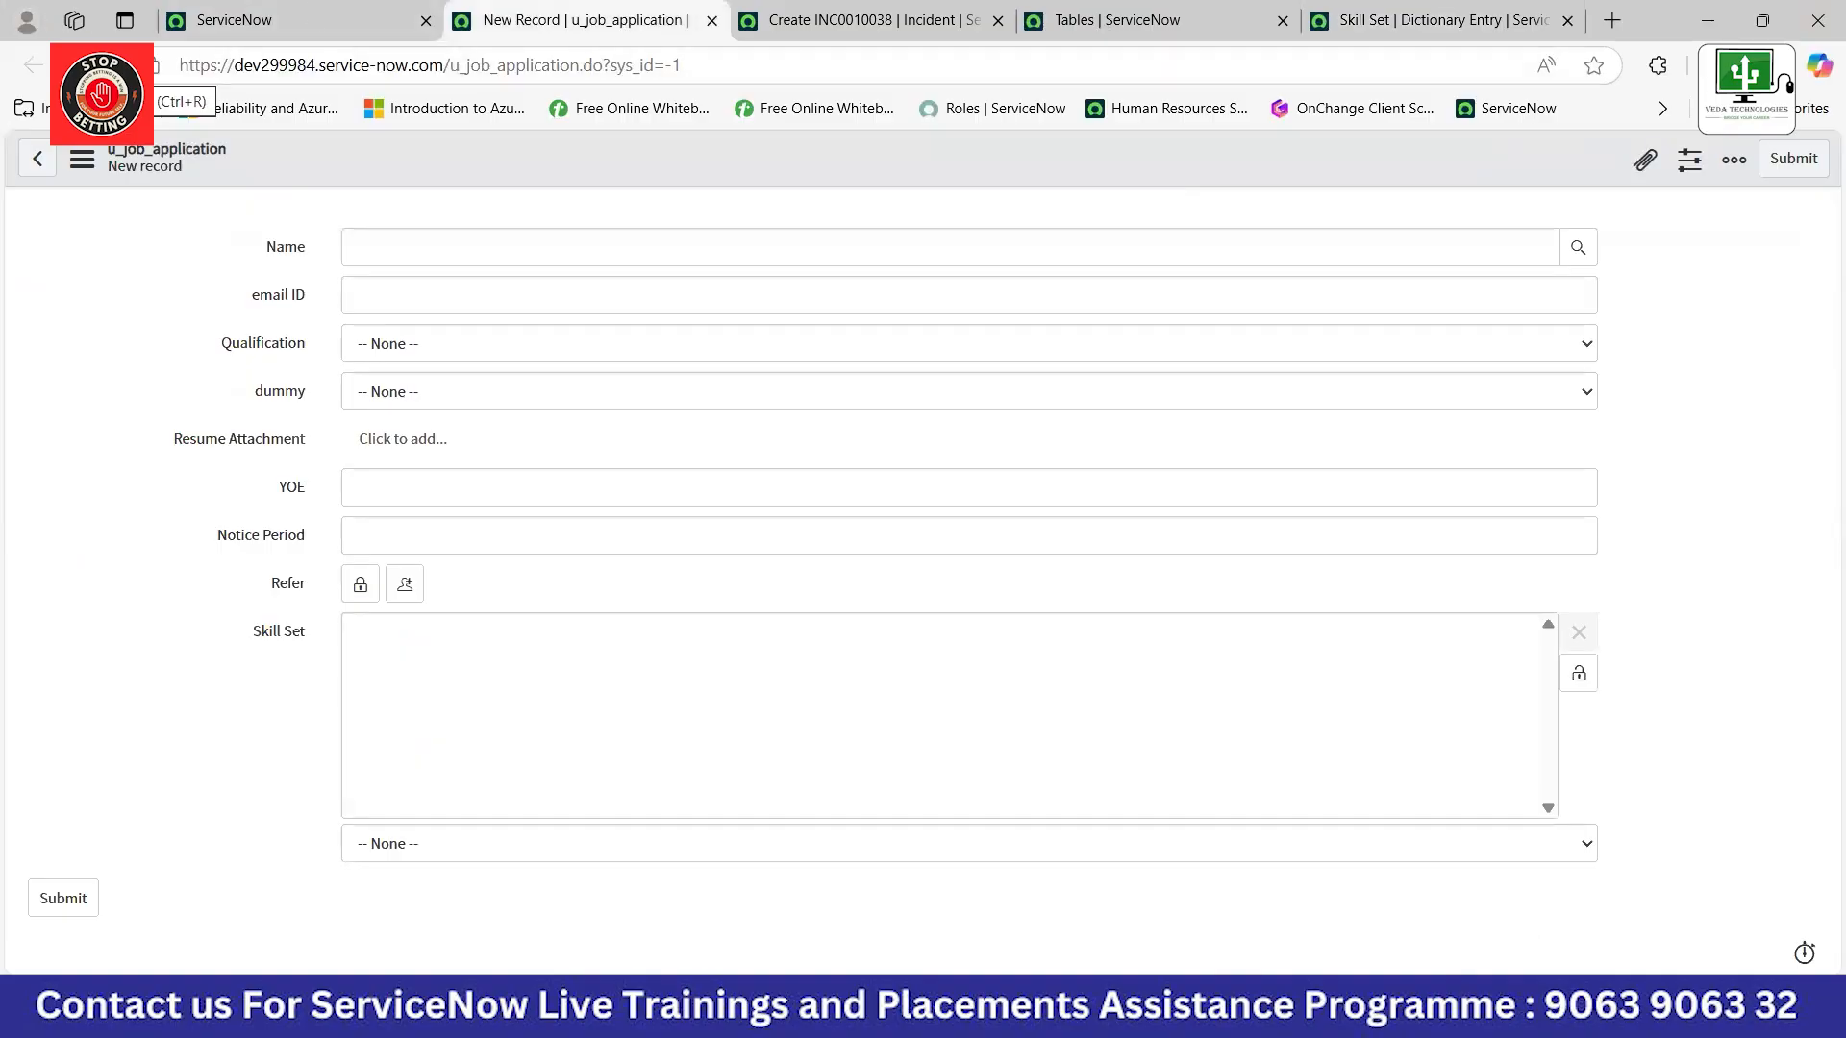
{"action": "left_click", "coordinate": [79, 65]}
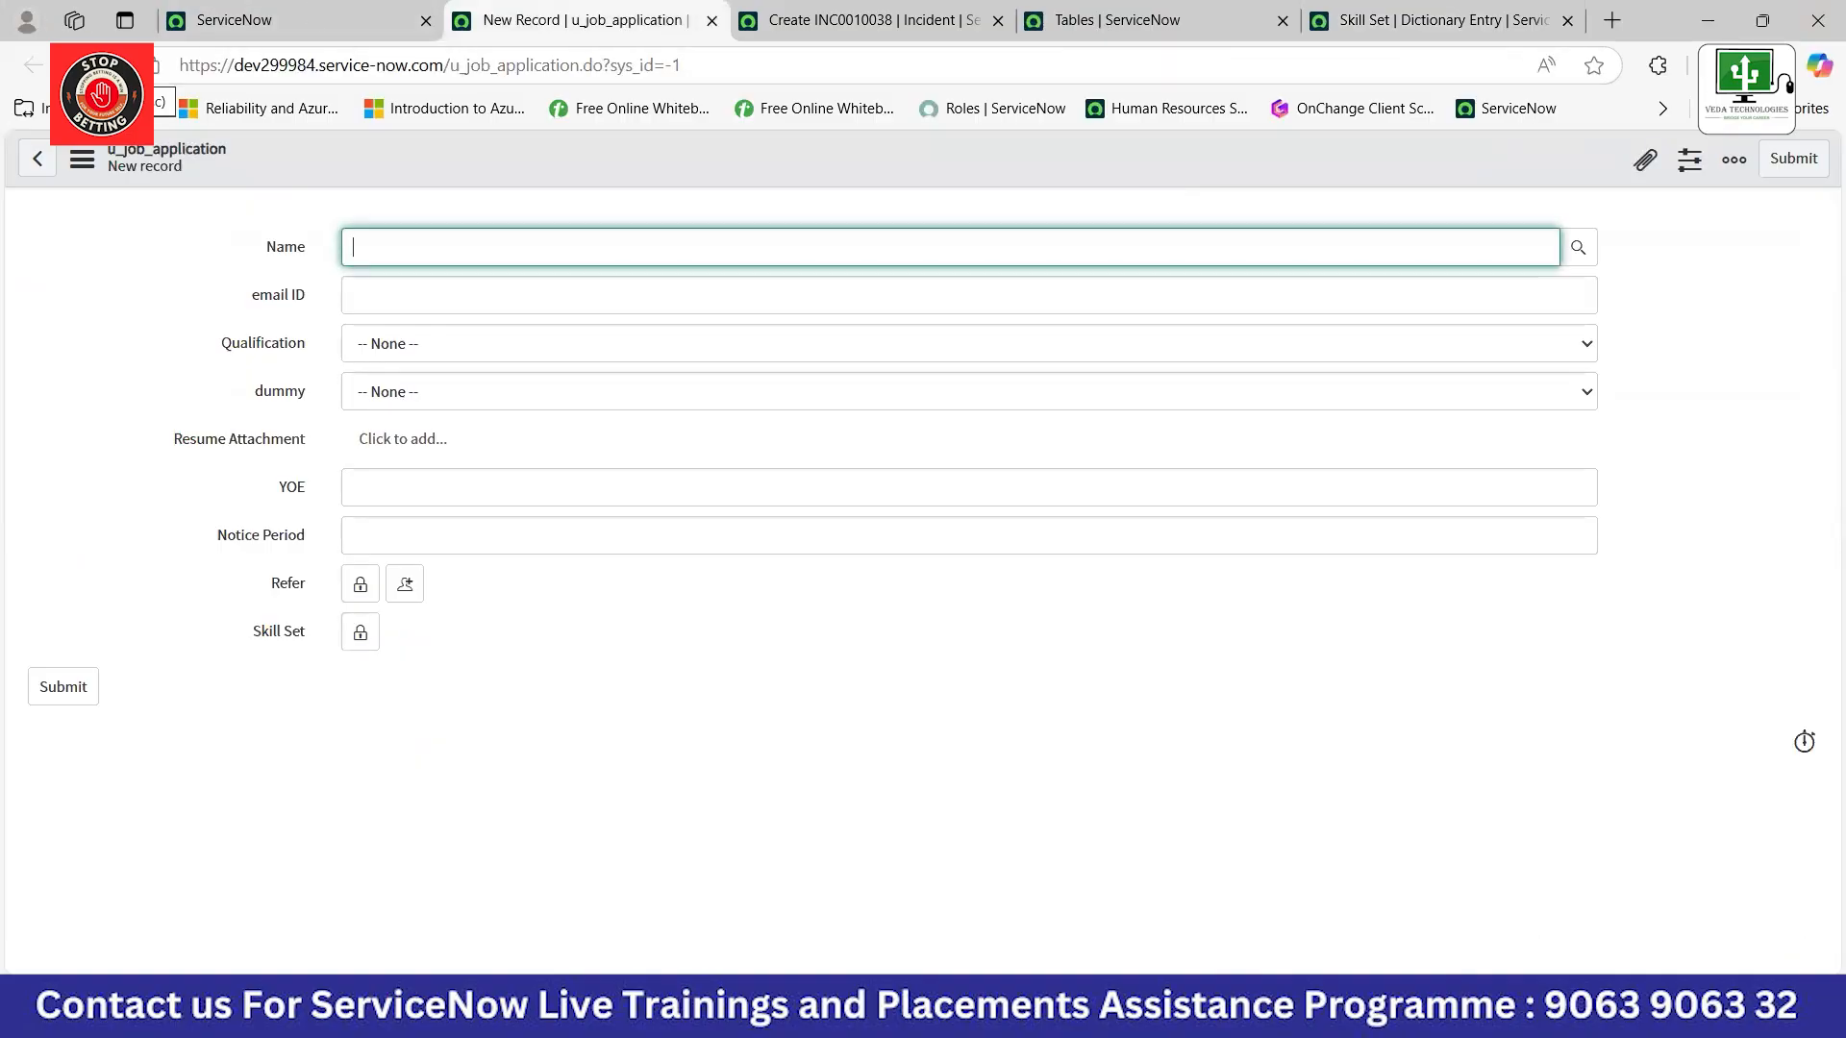
{"action": "left_click", "coordinate": [361, 631]}
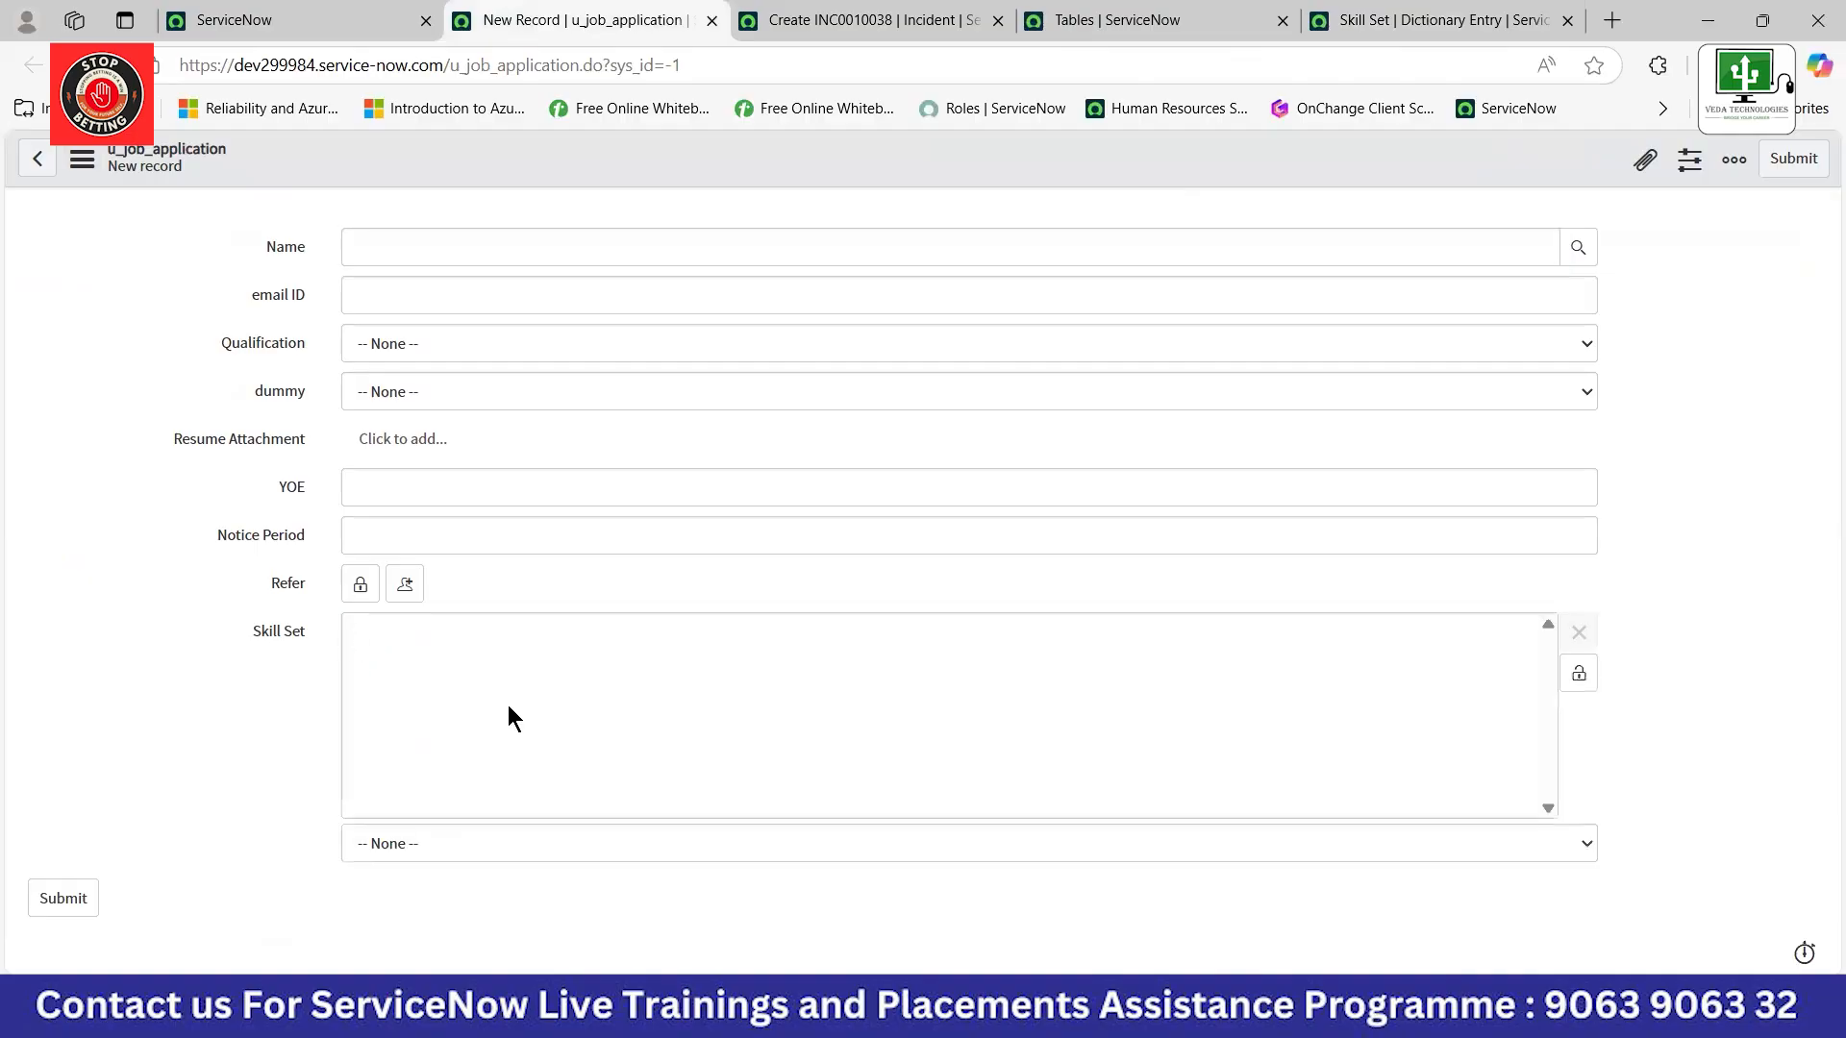
{"action": "left_click", "coordinate": [544, 843]}
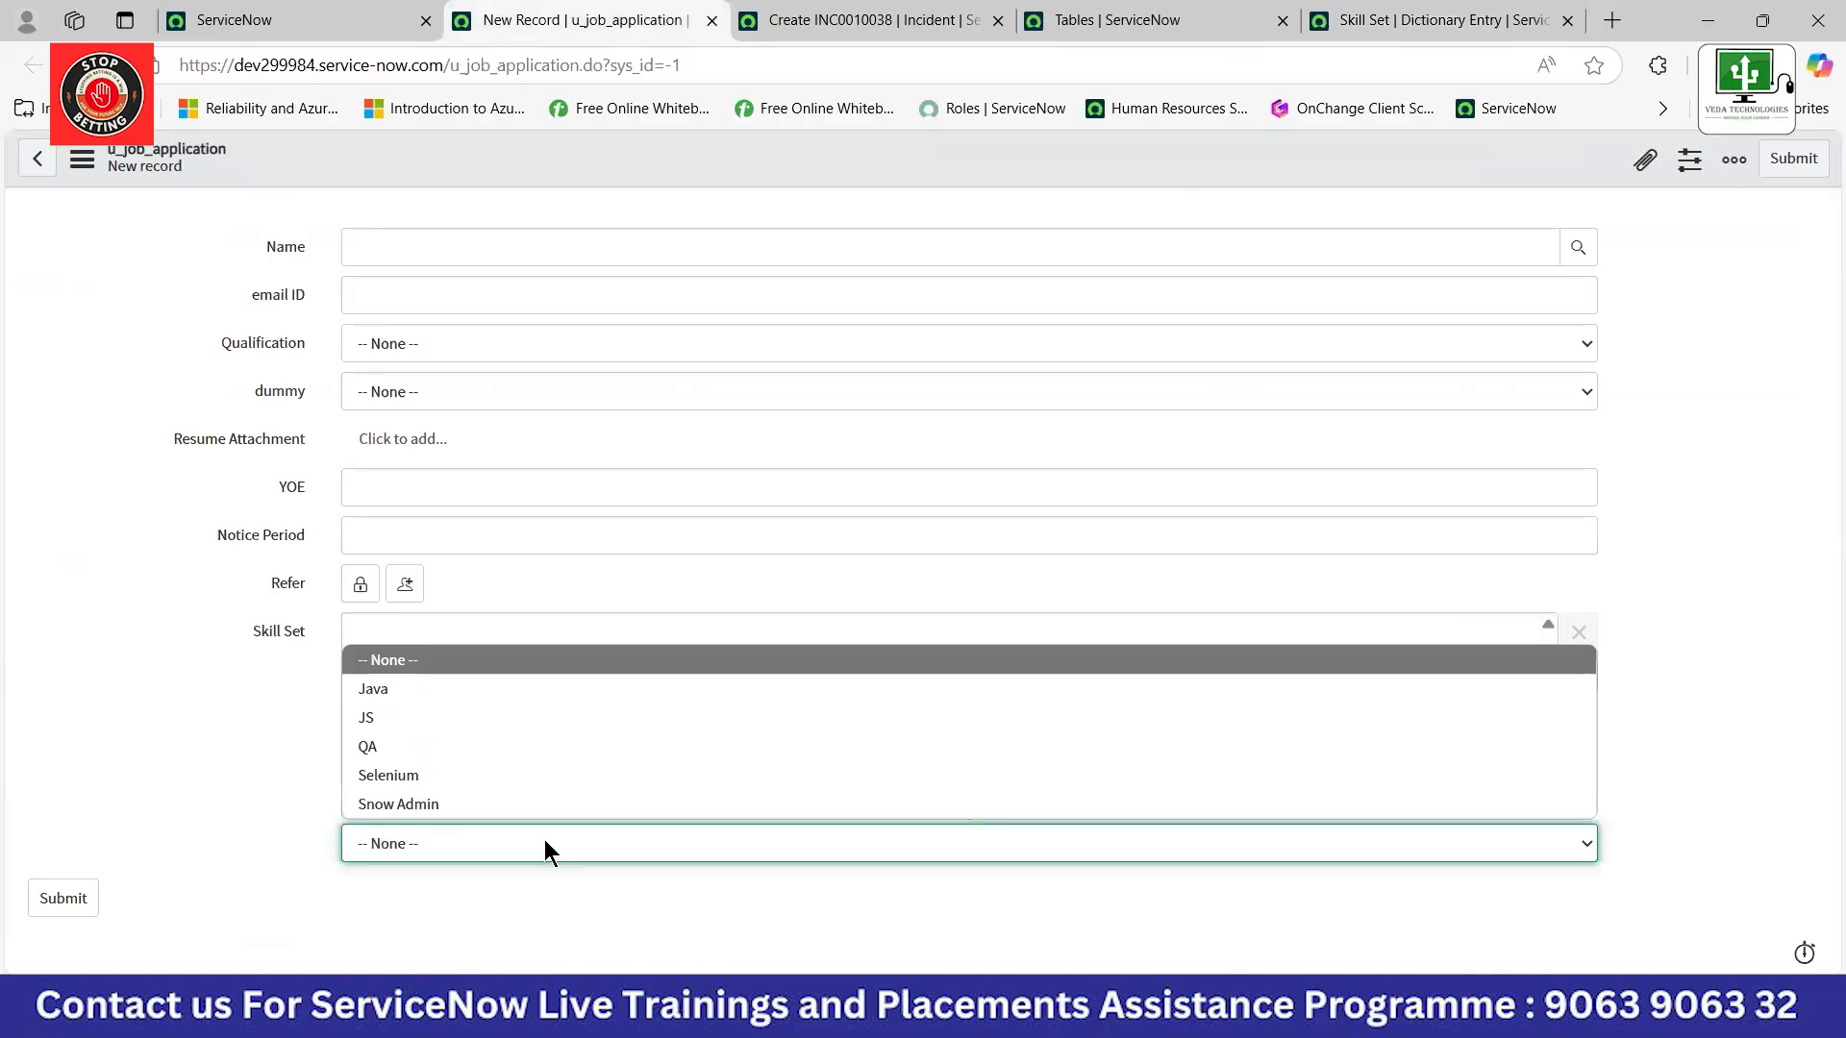
{"action": "left_click", "coordinate": [544, 842]}
Add Java, QA, Selenium and Snow Admin to the Skill Set field and lock it.
{"action": "left_click", "coordinate": [536, 848]}
{"action": "left_click", "coordinate": [387, 693]}
{"action": "left_click", "coordinate": [457, 836]}
{"action": "left_click", "coordinate": [409, 755]}
{"action": "left_click", "coordinate": [467, 844]}
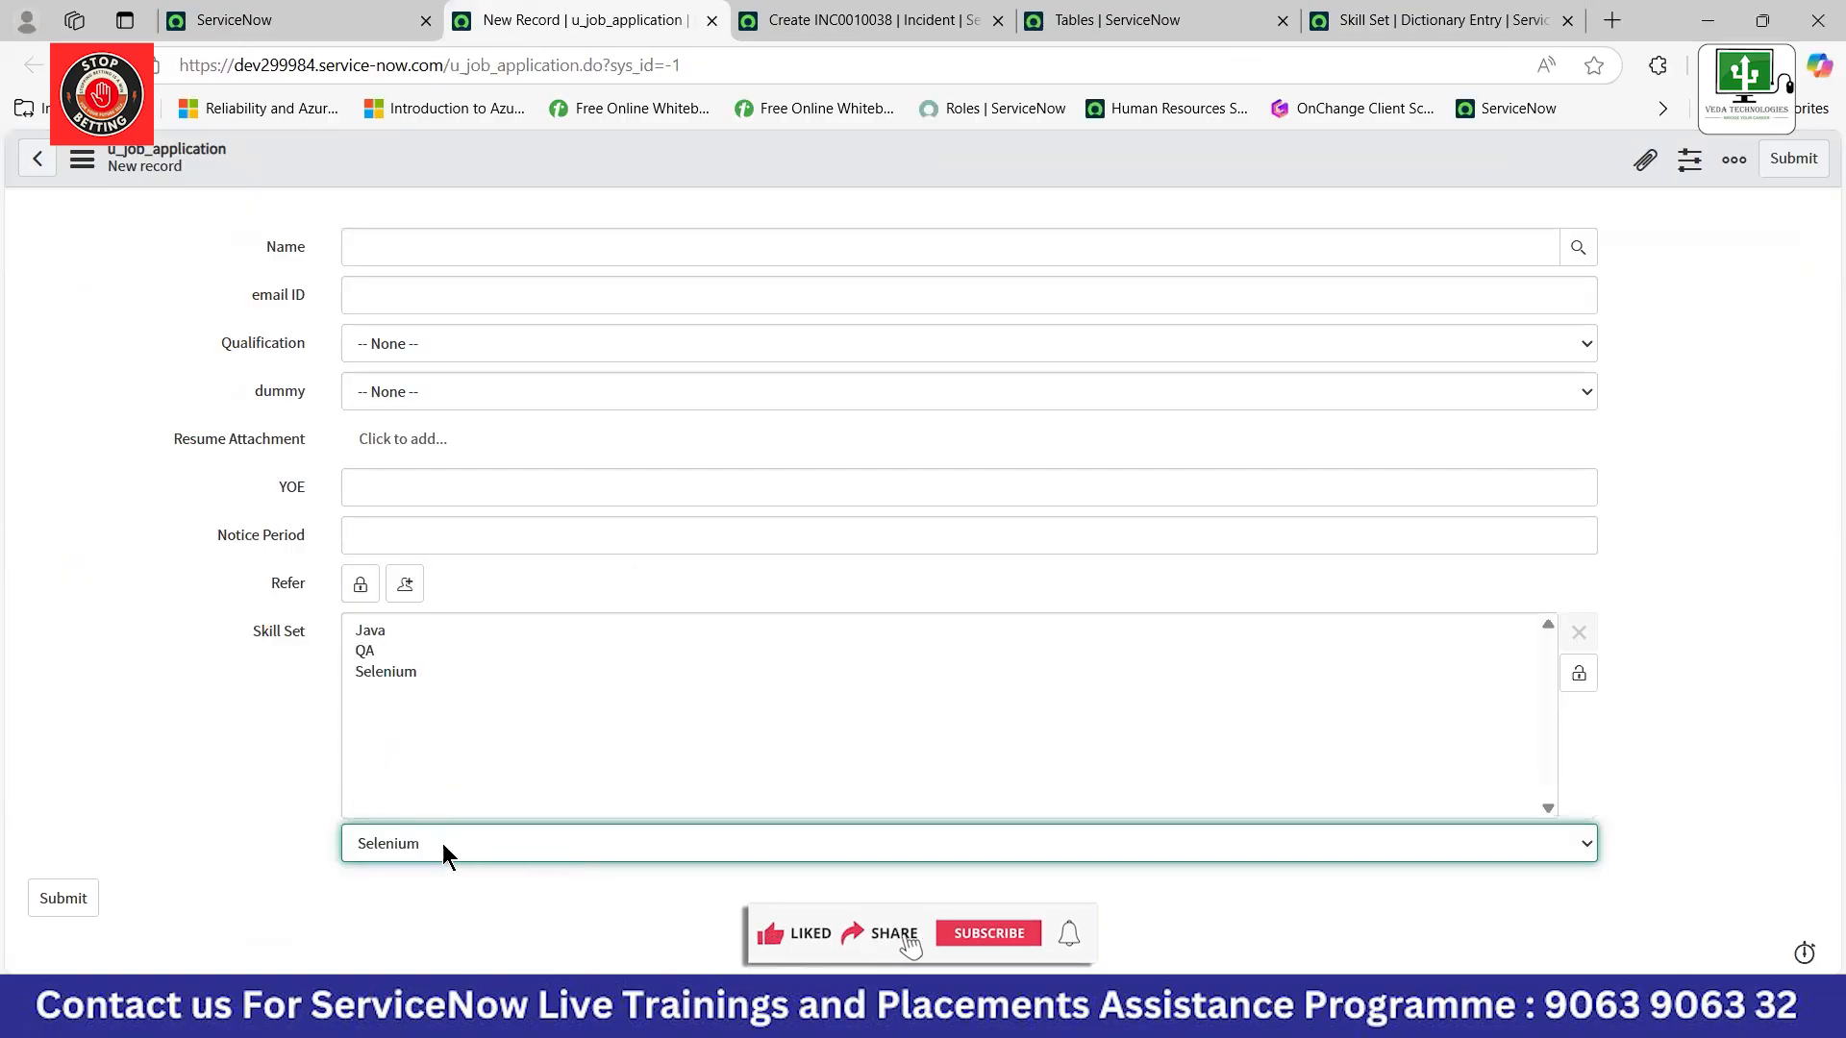
{"action": "left_click", "coordinate": [440, 843]}
{"action": "left_click", "coordinate": [412, 802]}
{"action": "left_click", "coordinate": [1579, 673]}
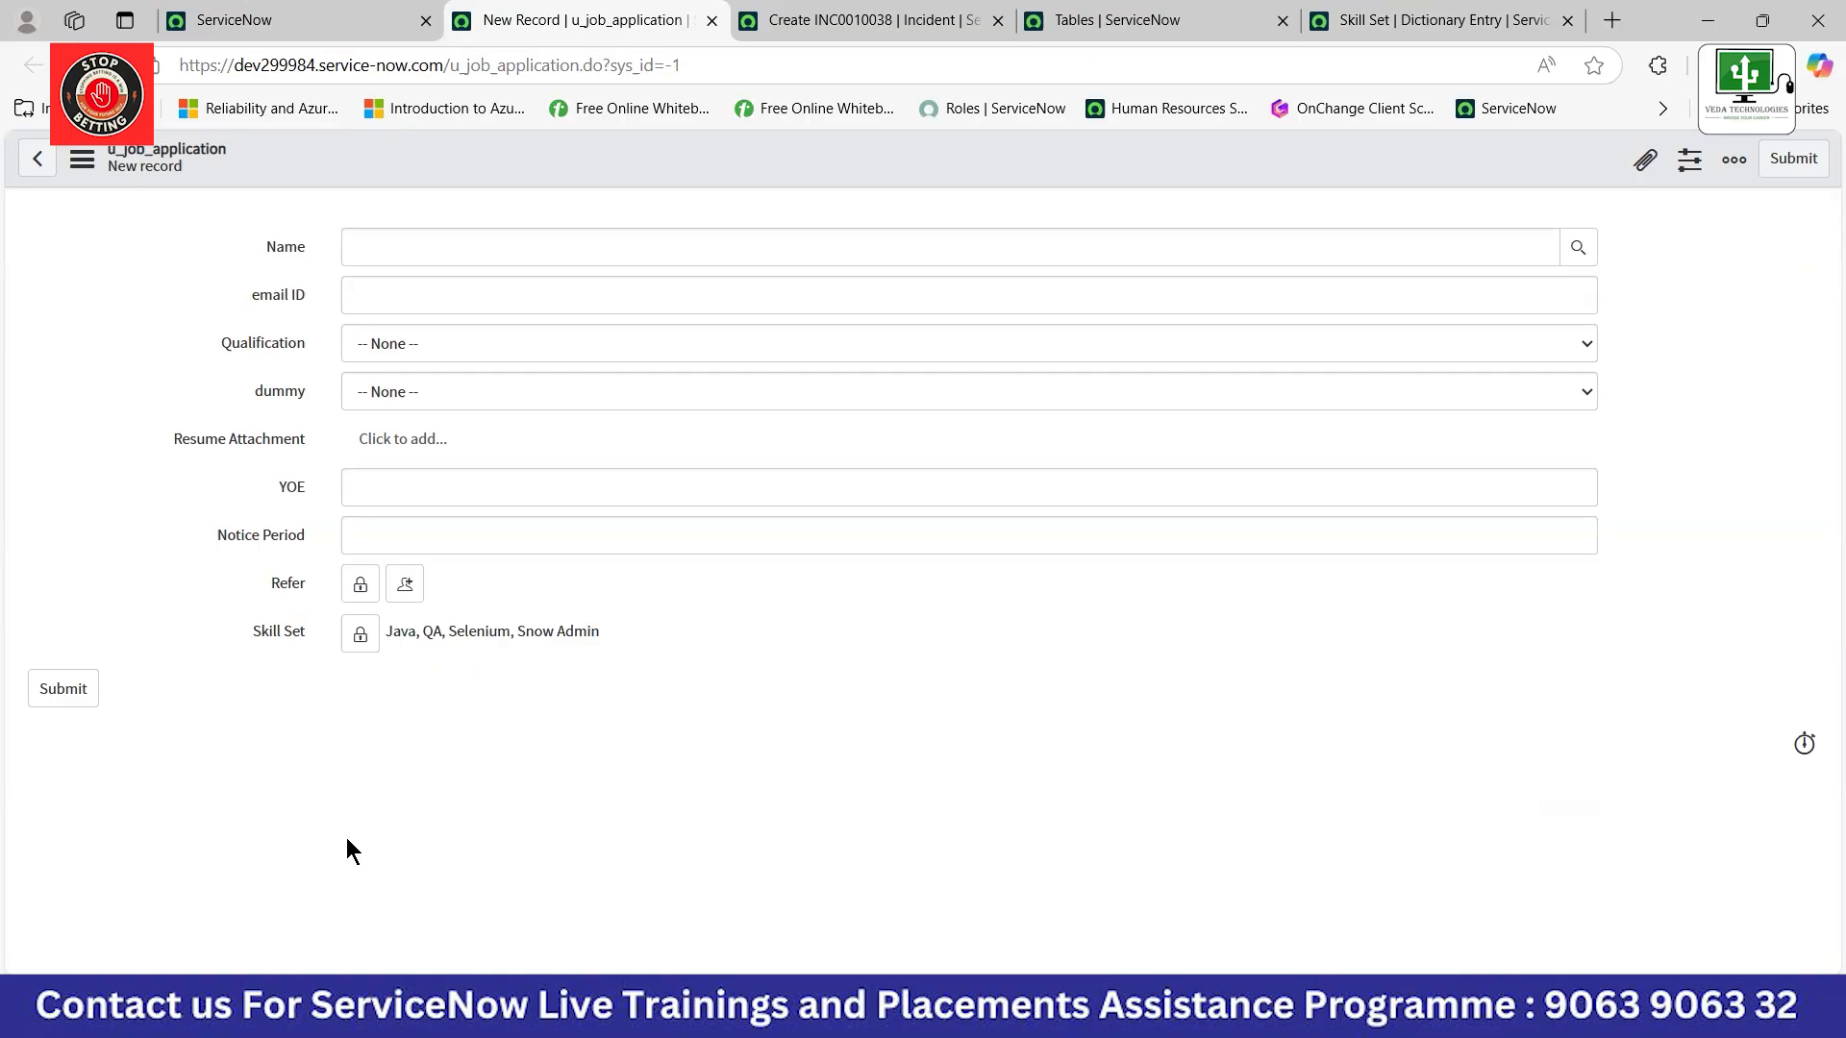
Switch to the Notepad++ notes and append "(Choices, reference type)" to the LIST line at the end of the field types.
{"action": "mouse_move", "coordinate": [1293, 1014]}
{"action": "left_click", "coordinate": [1294, 879]}
{"action": "scroll", "coordinate": [591, 827], "scroll_direction": "down", "scroll_amount": 4}
{"action": "scroll", "coordinate": [586, 811], "scroll_direction": "down", "scroll_amount": 11}
{"action": "scroll", "coordinate": [586, 812], "scroll_direction": "up", "scroll_amount": 4}
{"action": "left_click", "coordinate": [179, 732]}
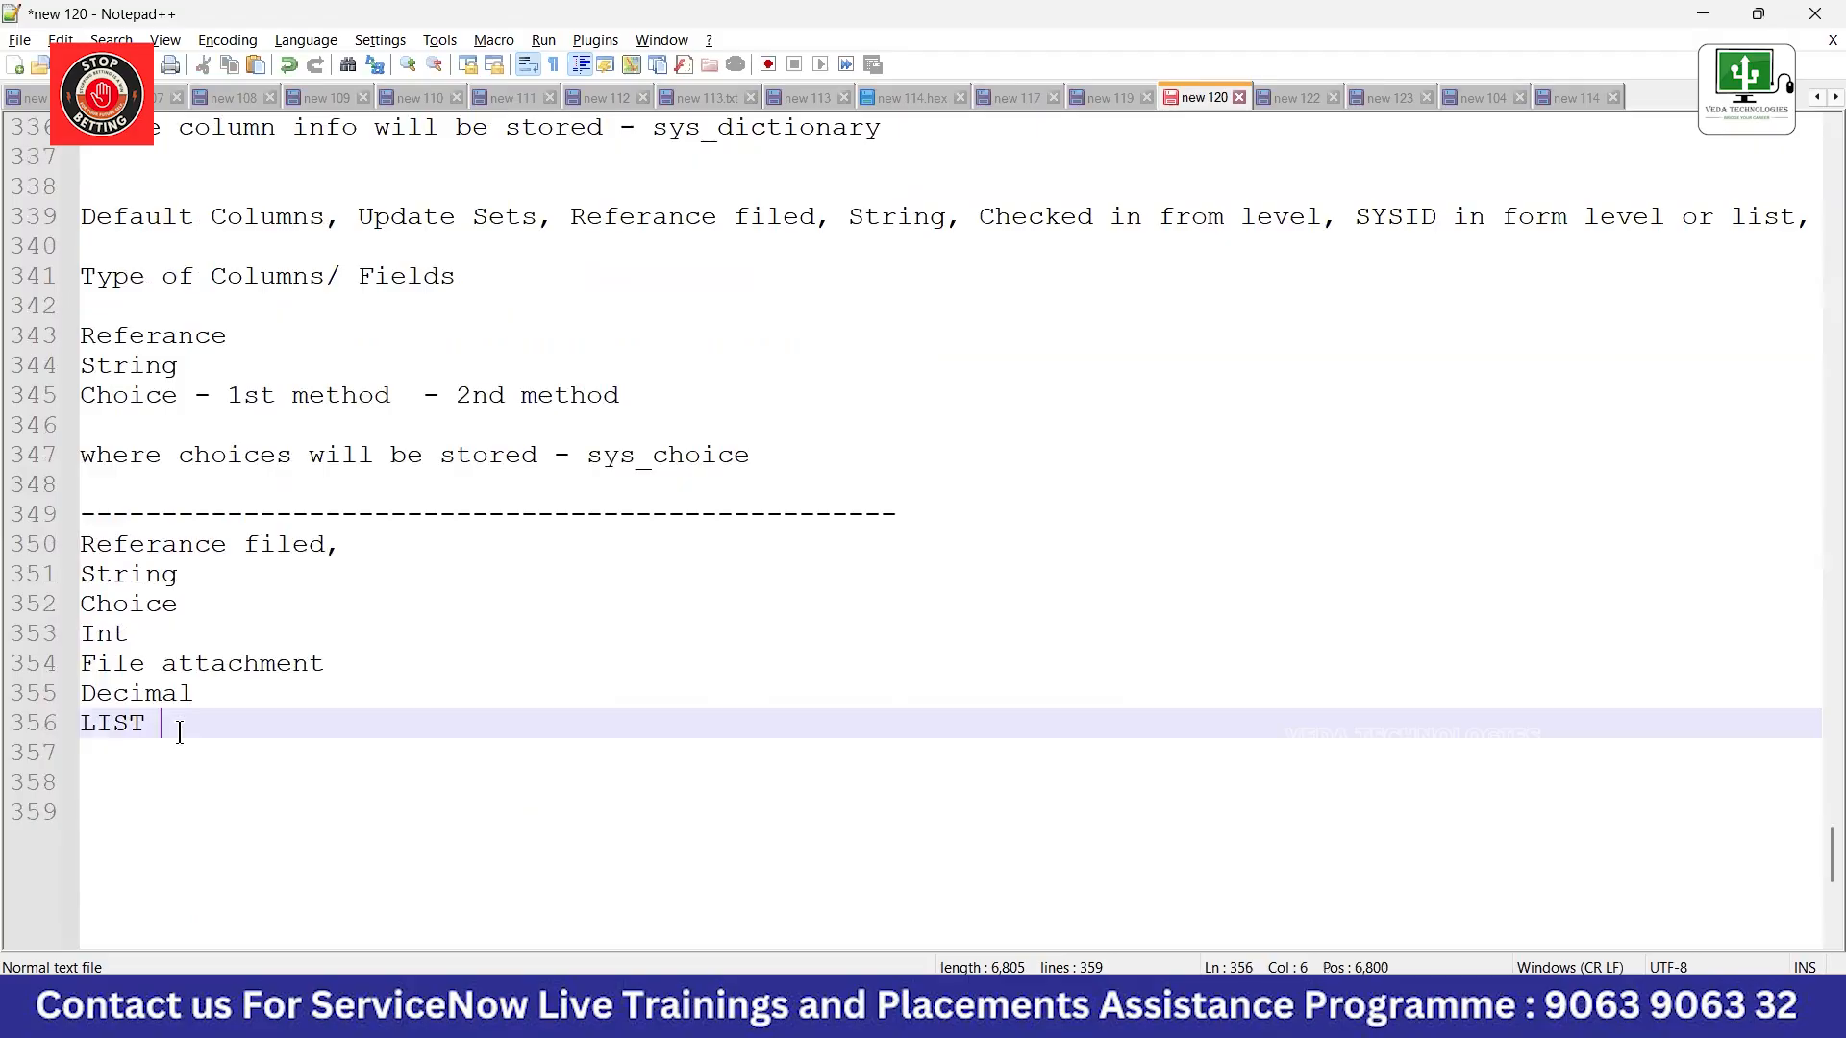
{"action": "type", "text": "(Choices, refere"}
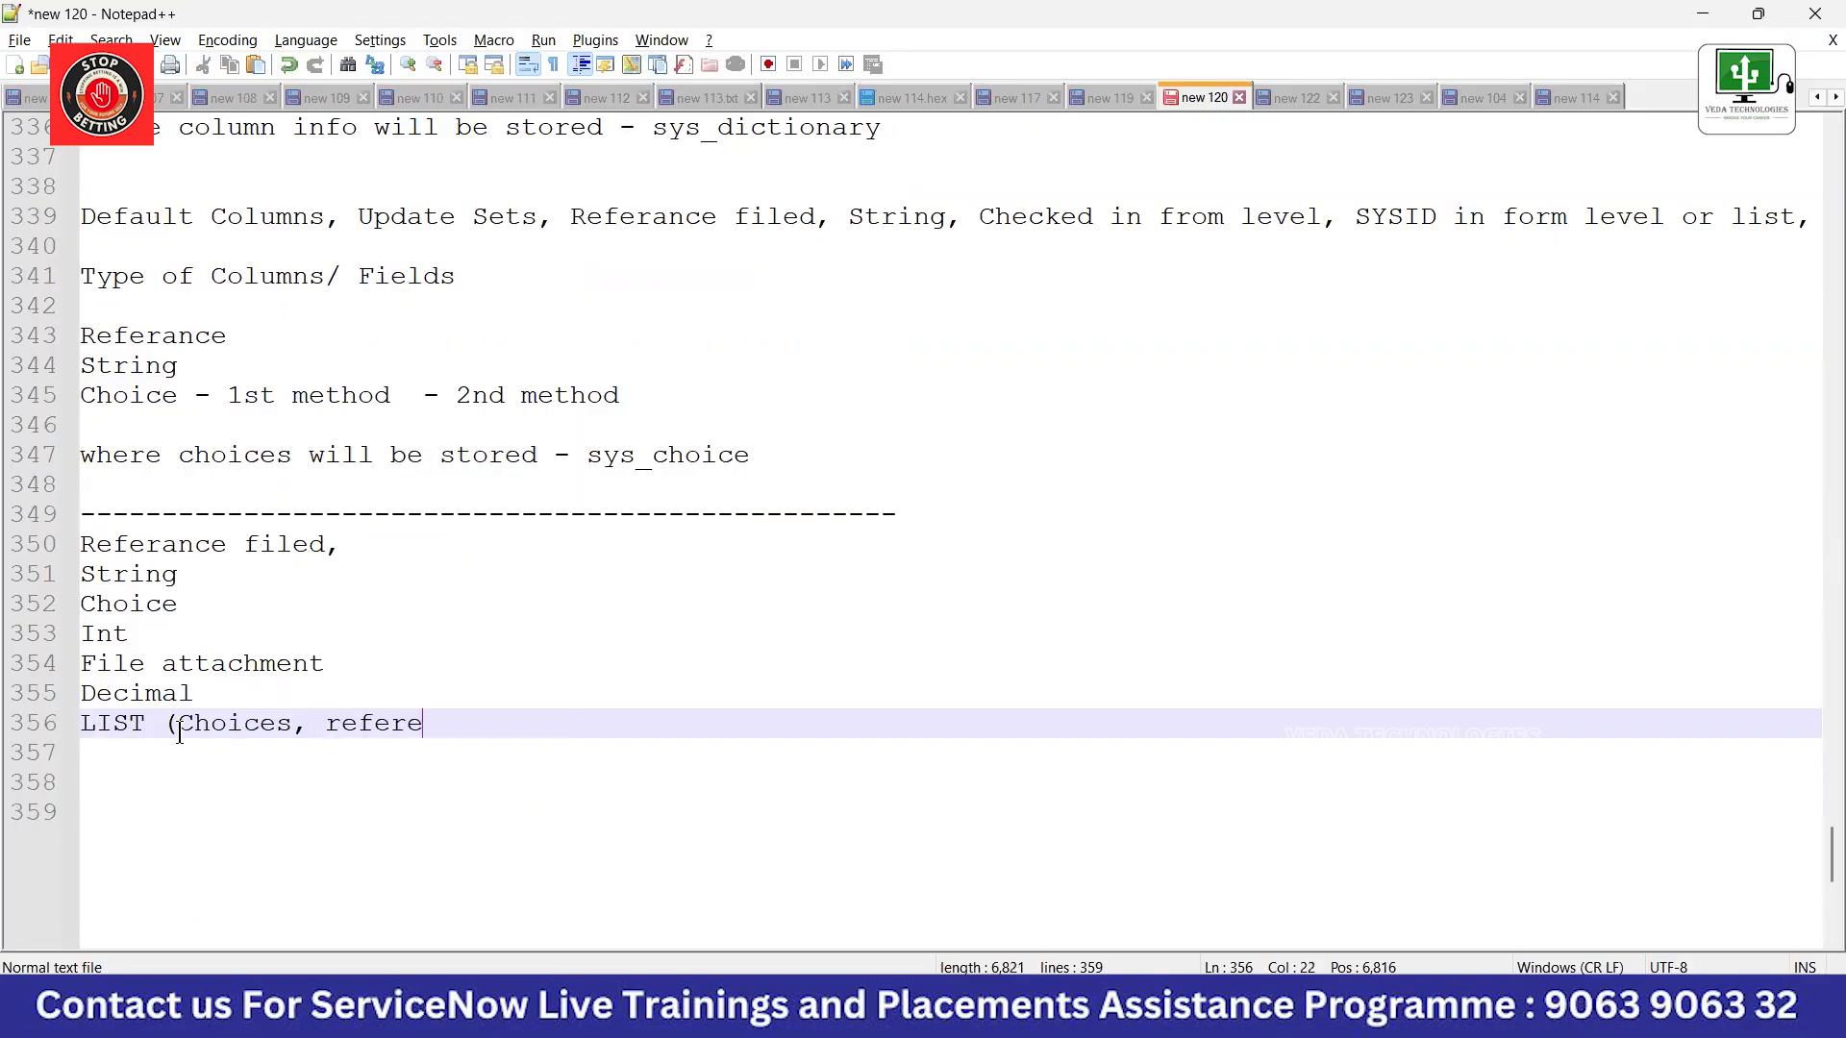
{"action": "type", "text": "nce "}
{"action": "type", "text": "File"}
{"action": "key", "text": "BackSpace"}
{"action": "key", "text": "BackSpace"}
{"action": "key", "text": "BackSpace"}
{"action": "key", "text": "BackSpace"}
{"action": "key", "text": "BackSpace"}
{"action": "type", "text": "tyep"}
{"action": "key", "text": "BackSpace"}
{"action": "key", "text": "BackSpace"}
{"action": "type", "text": "pe)"}
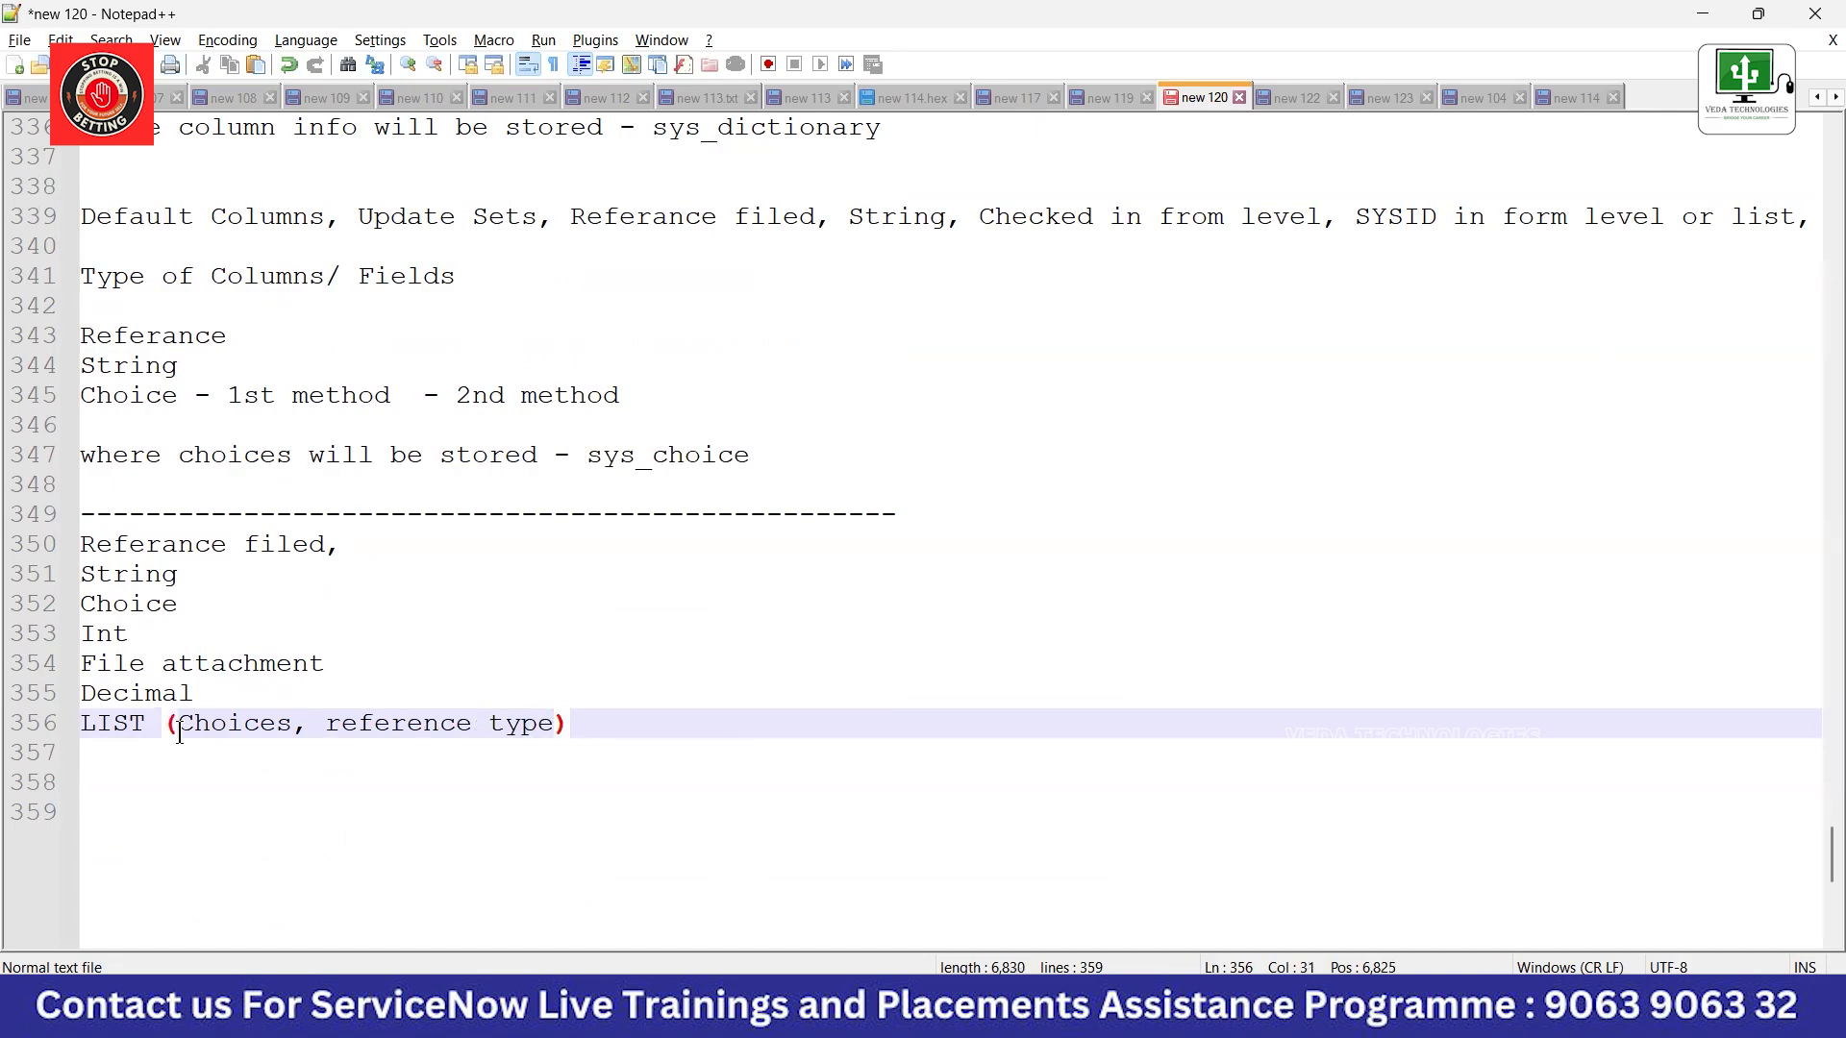
Highlight LIST and Choices in the note's LIST line, checking the Skill Set field on the job application form in between.
{"action": "double_click", "coordinate": [113, 723]}
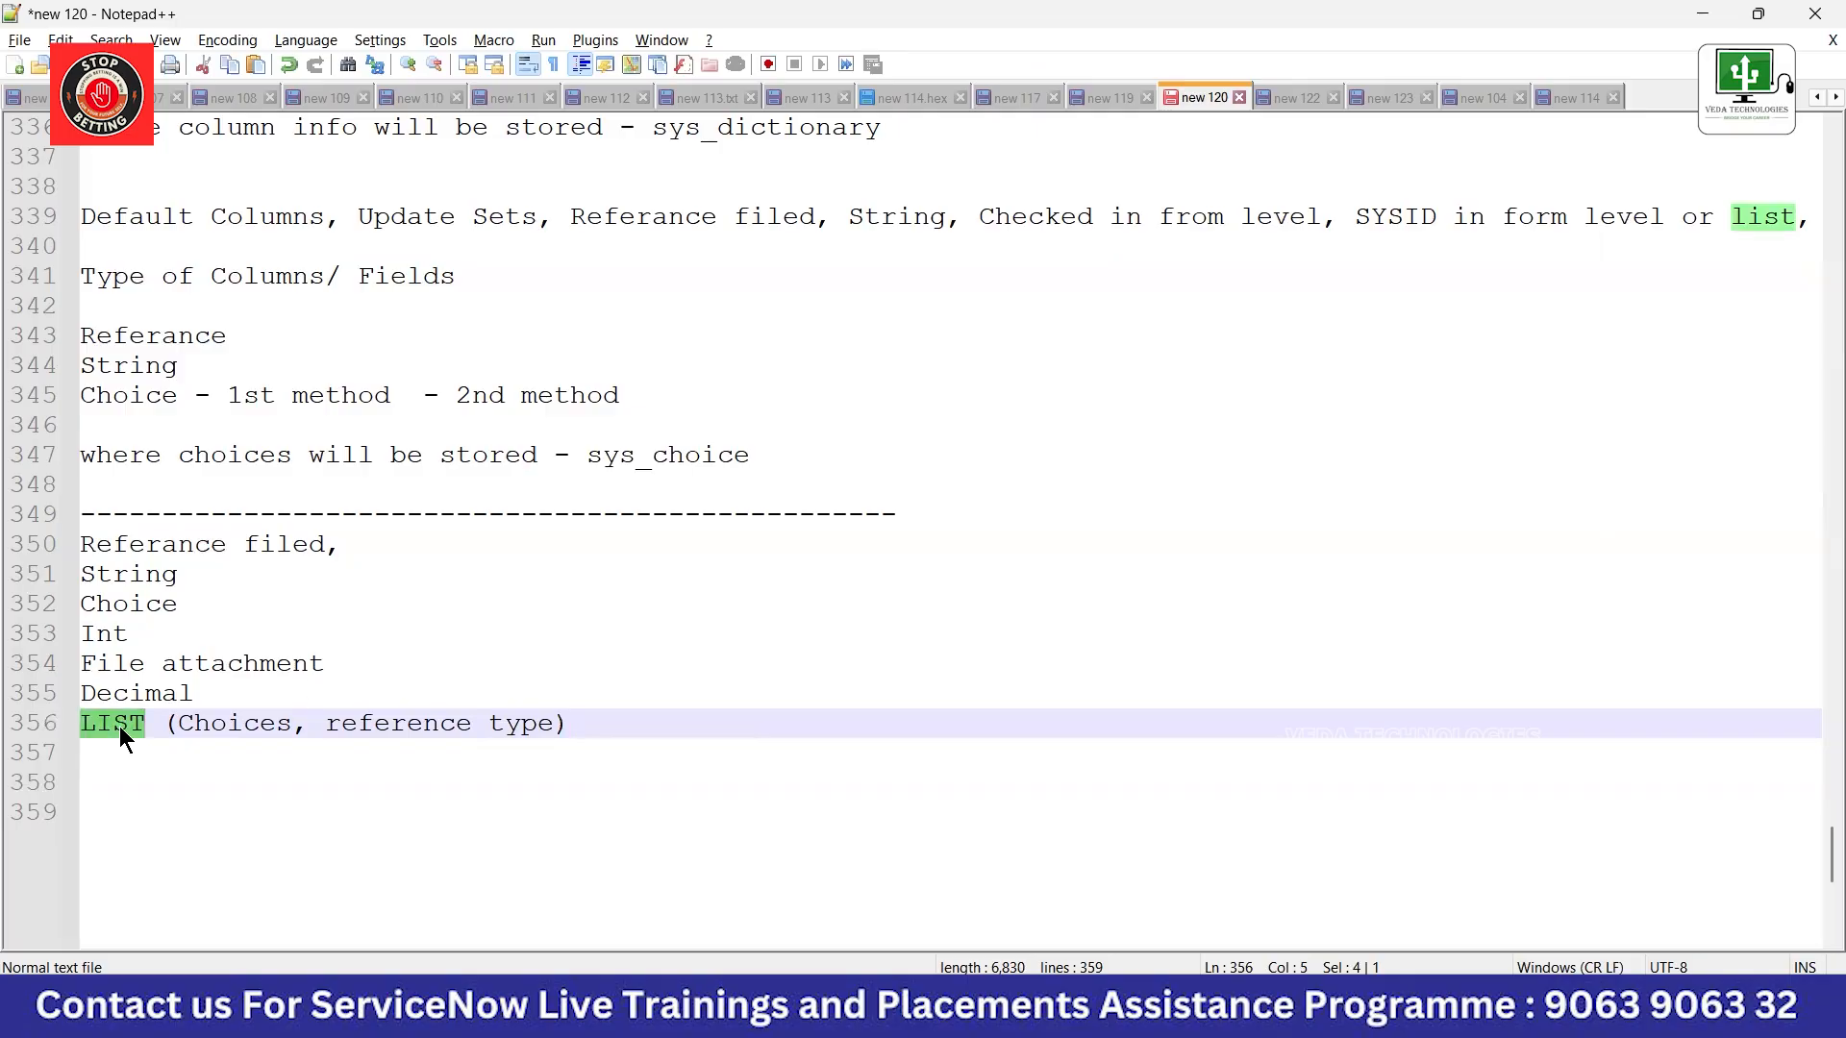
{"action": "key", "text": "alt+Tab"}
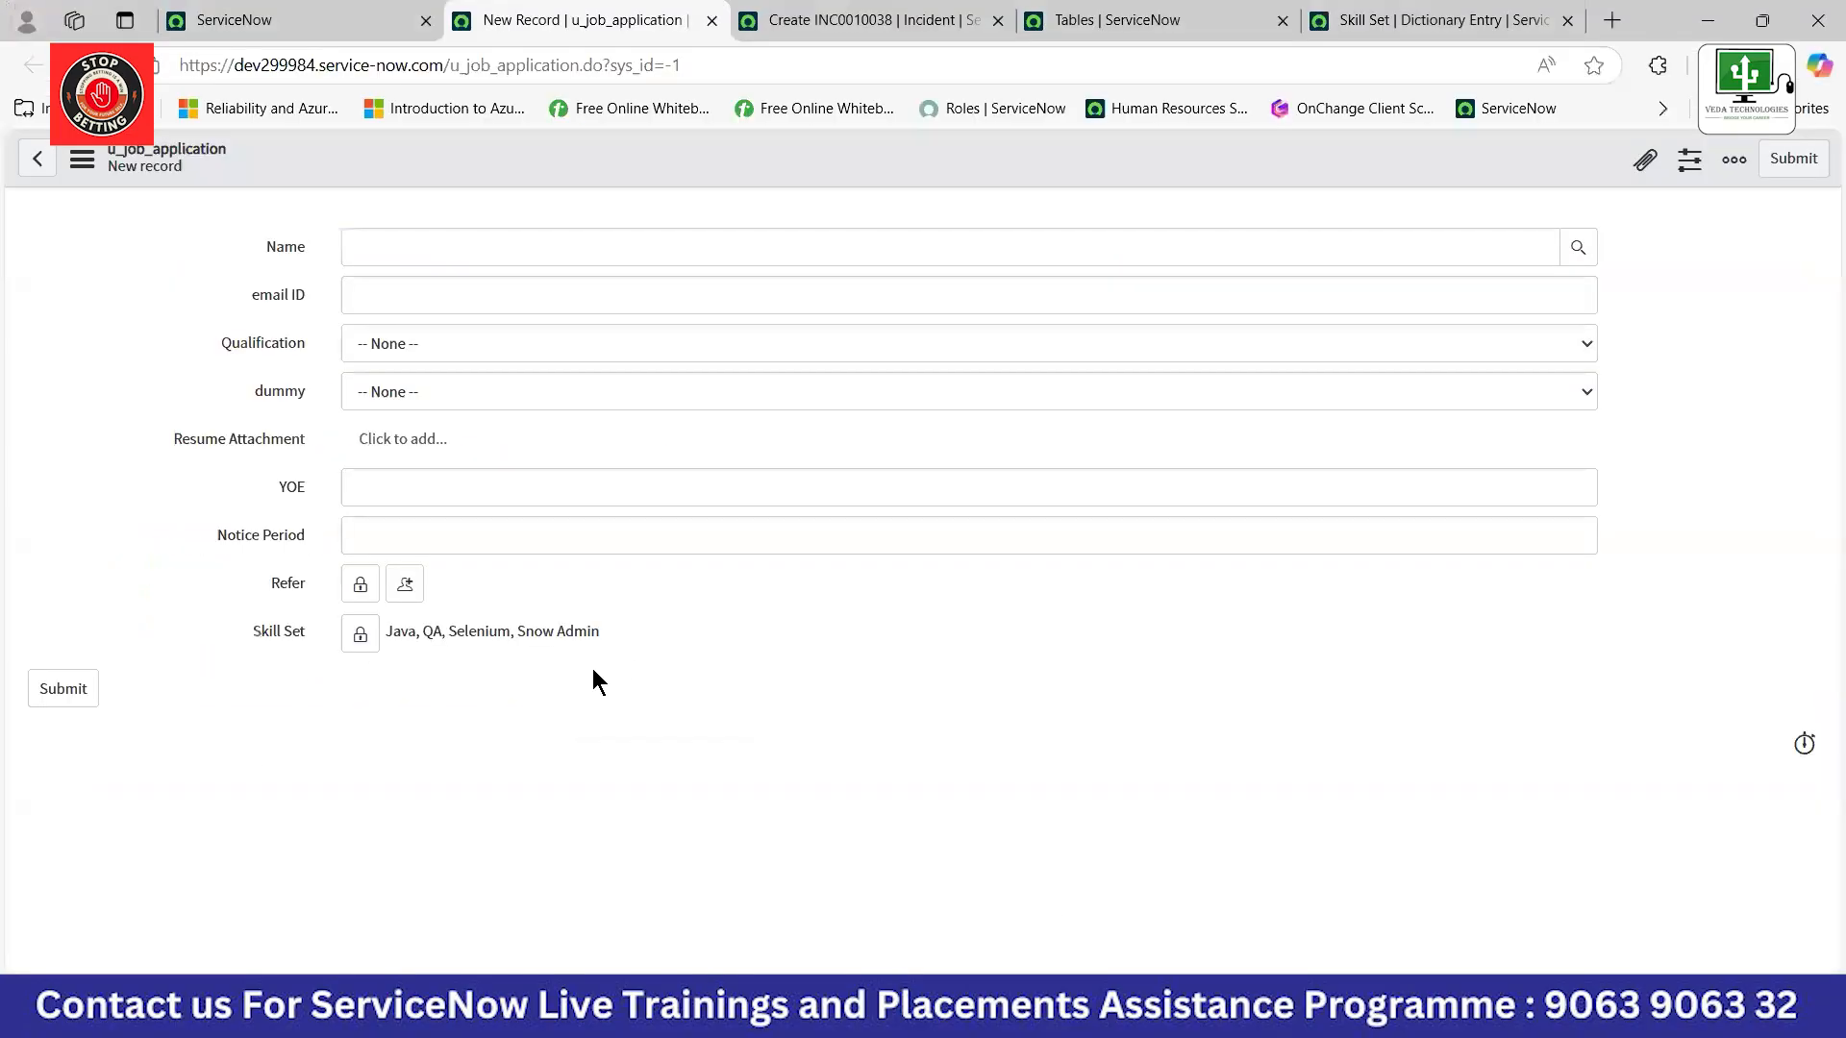
{"action": "key", "text": "alt+Tab"}
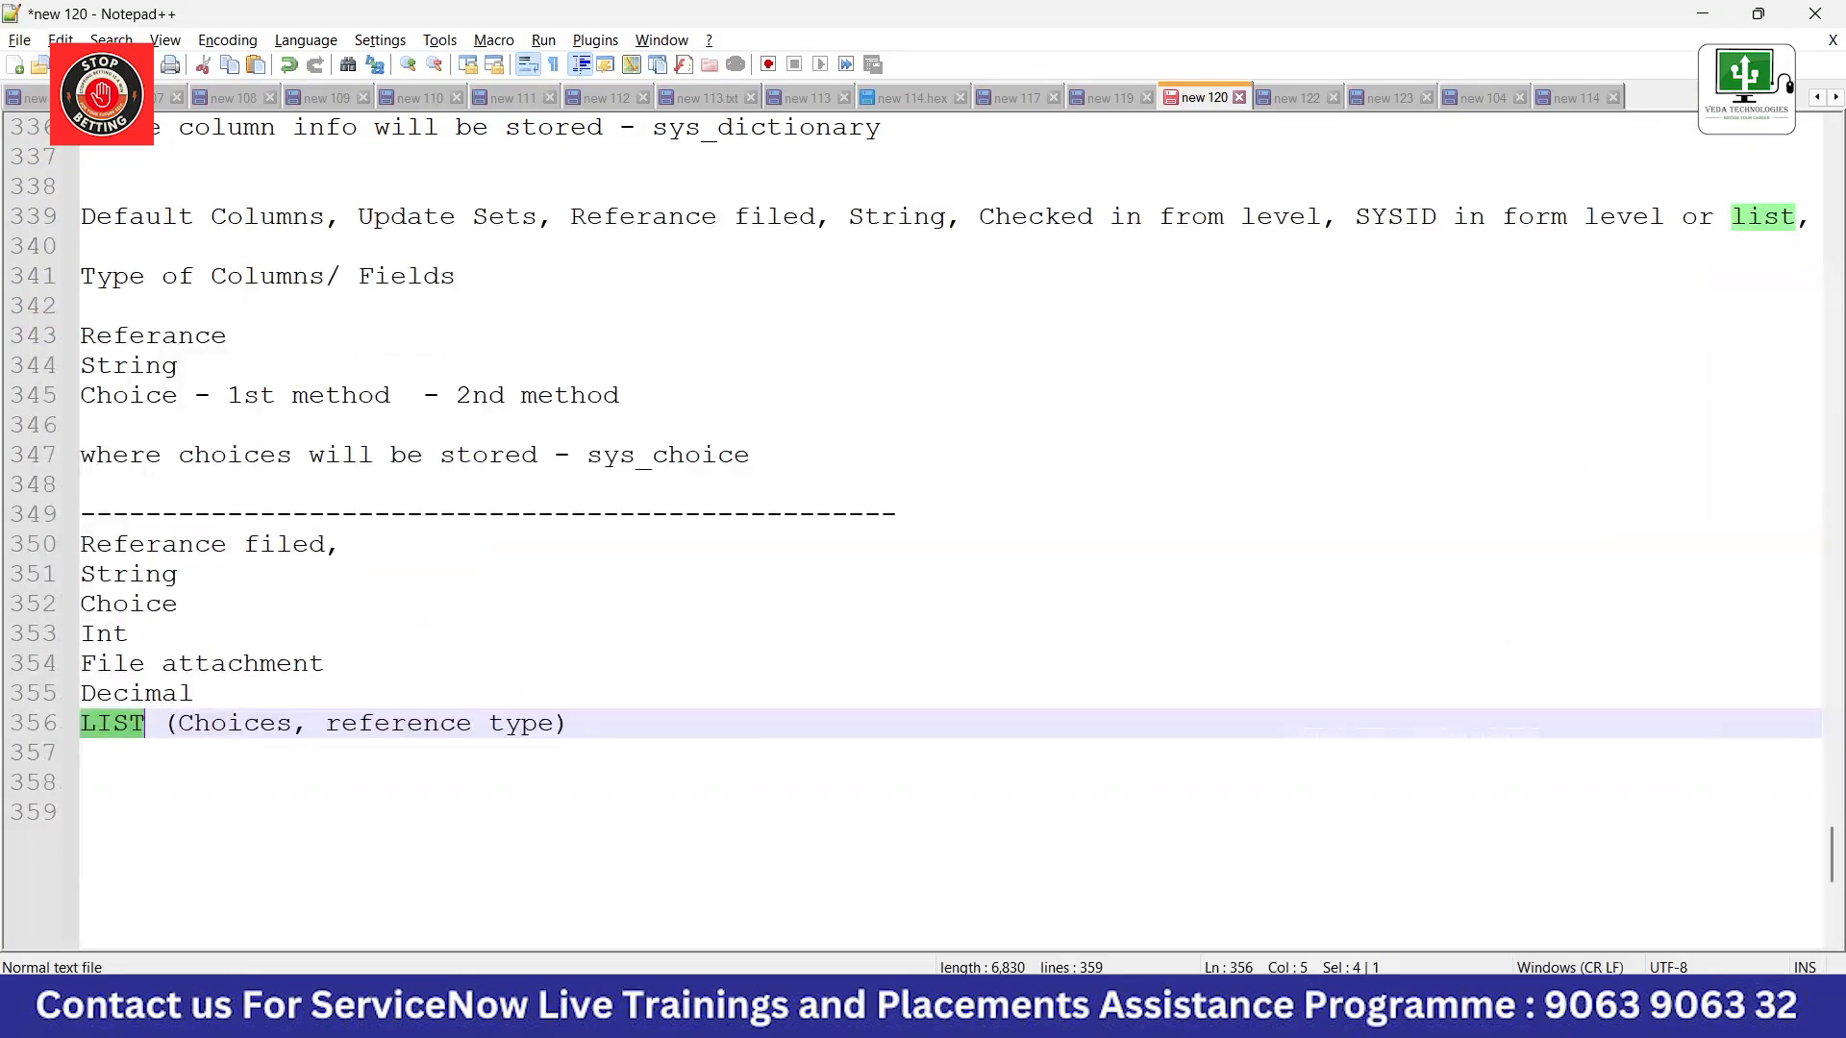
{"action": "left_click", "coordinate": [176, 750]}
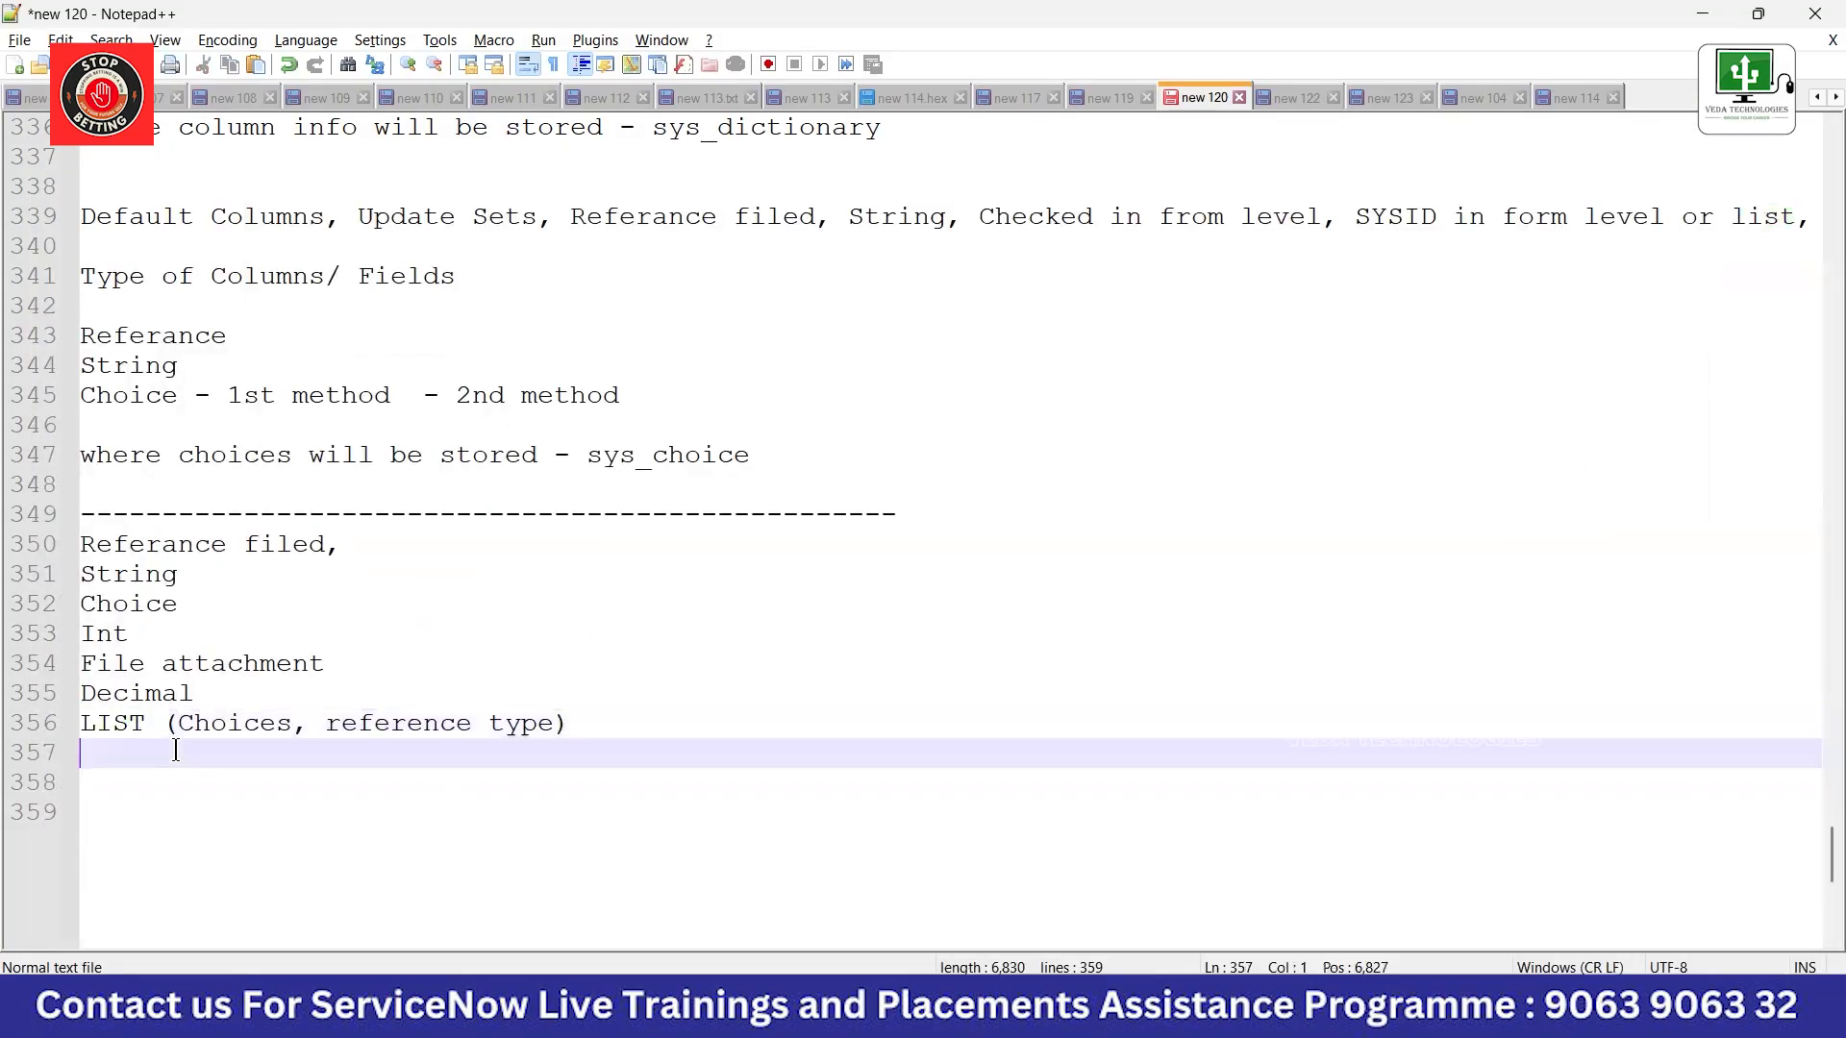
{"action": "double_click", "coordinate": [223, 727]}
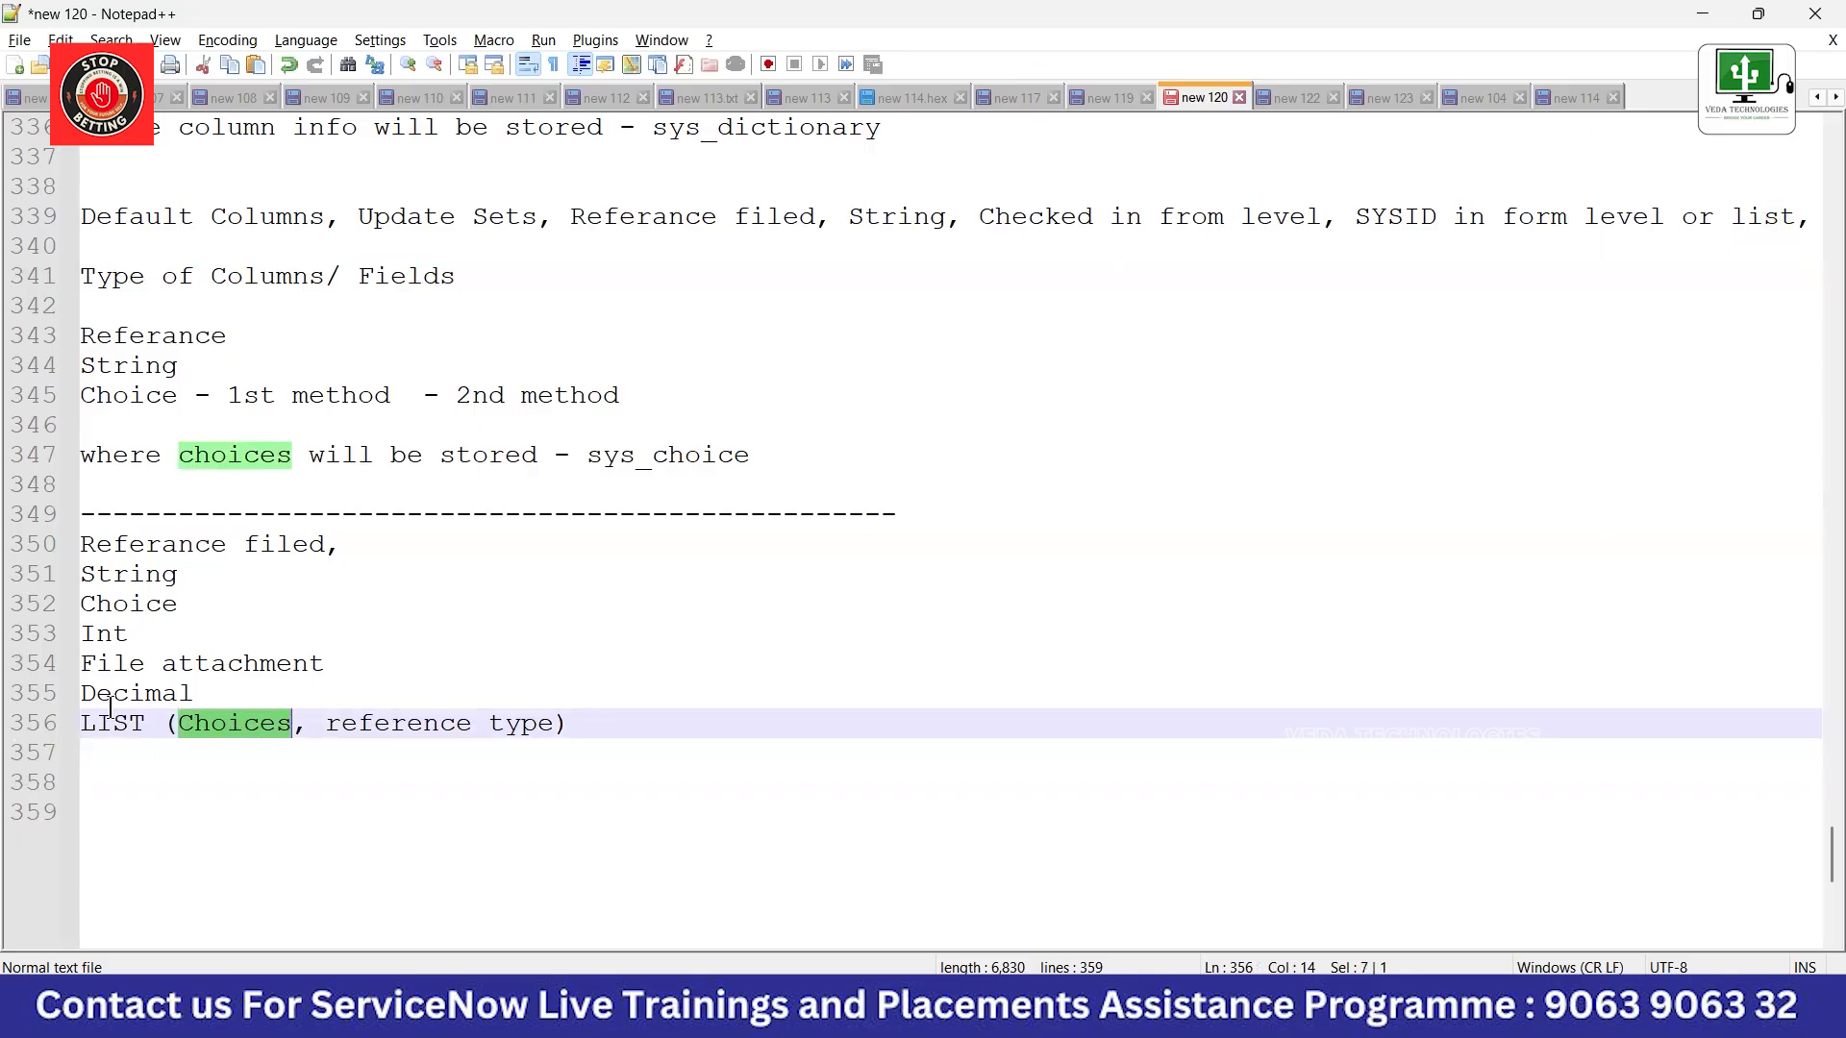
Highlight the word Choices again in the LIST line of the notes.
{"action": "left_click", "coordinate": [300, 729]}
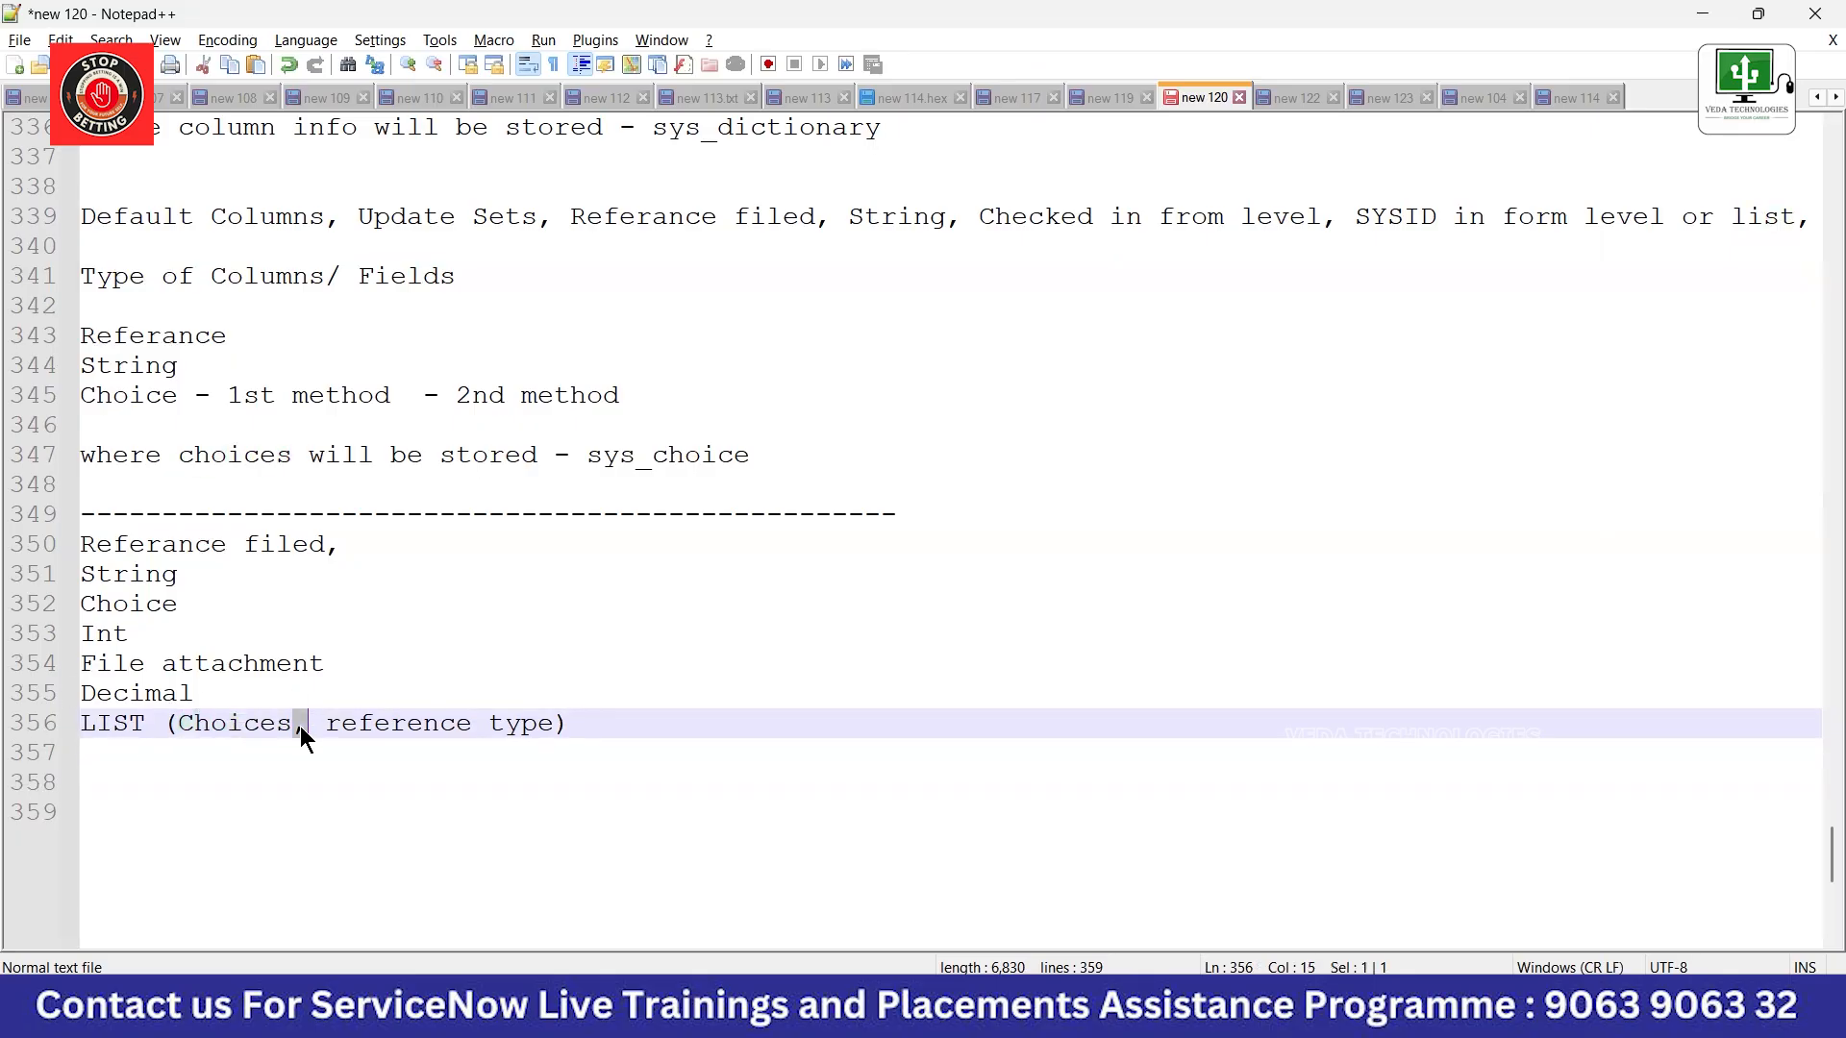
{"action": "double_click", "coordinate": [235, 728]}
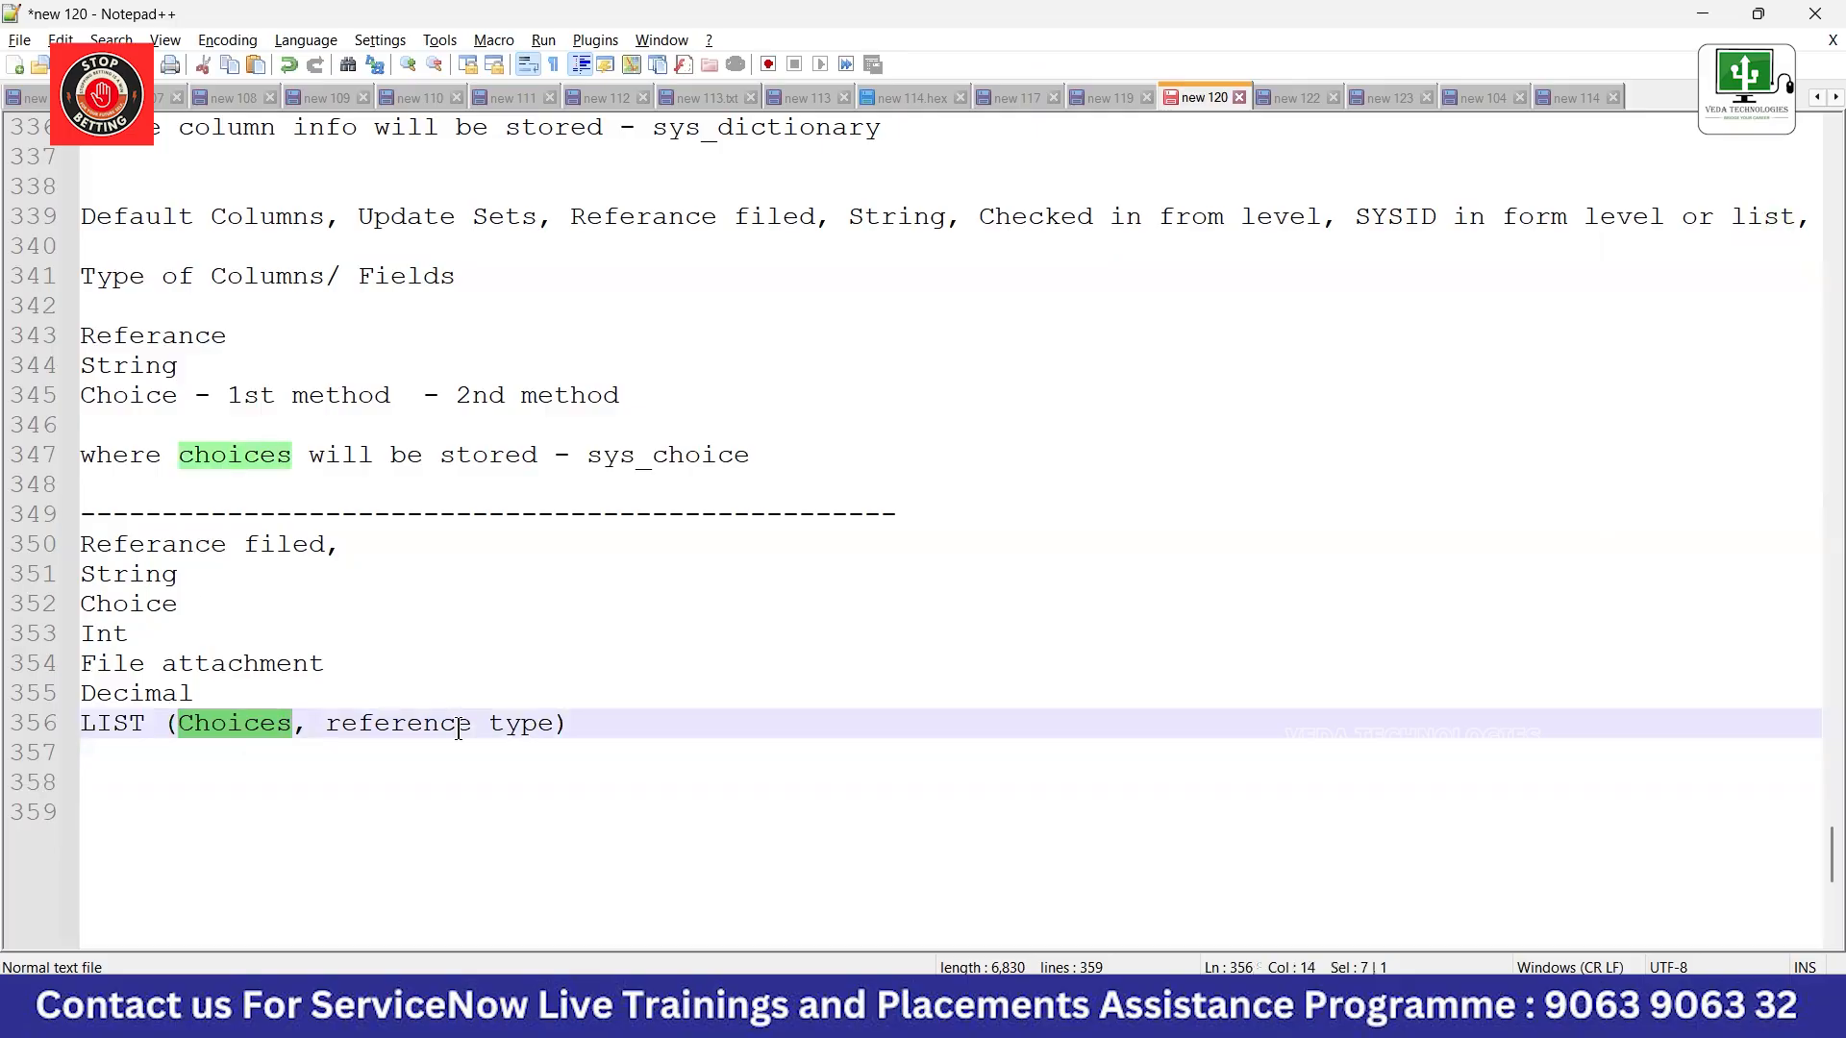
In the browser, open a new choice record from the Skill Set dictionary entry, highlight sys_choice in its address, and close that page unsaved.
{"action": "key", "text": "alt+Tab"}
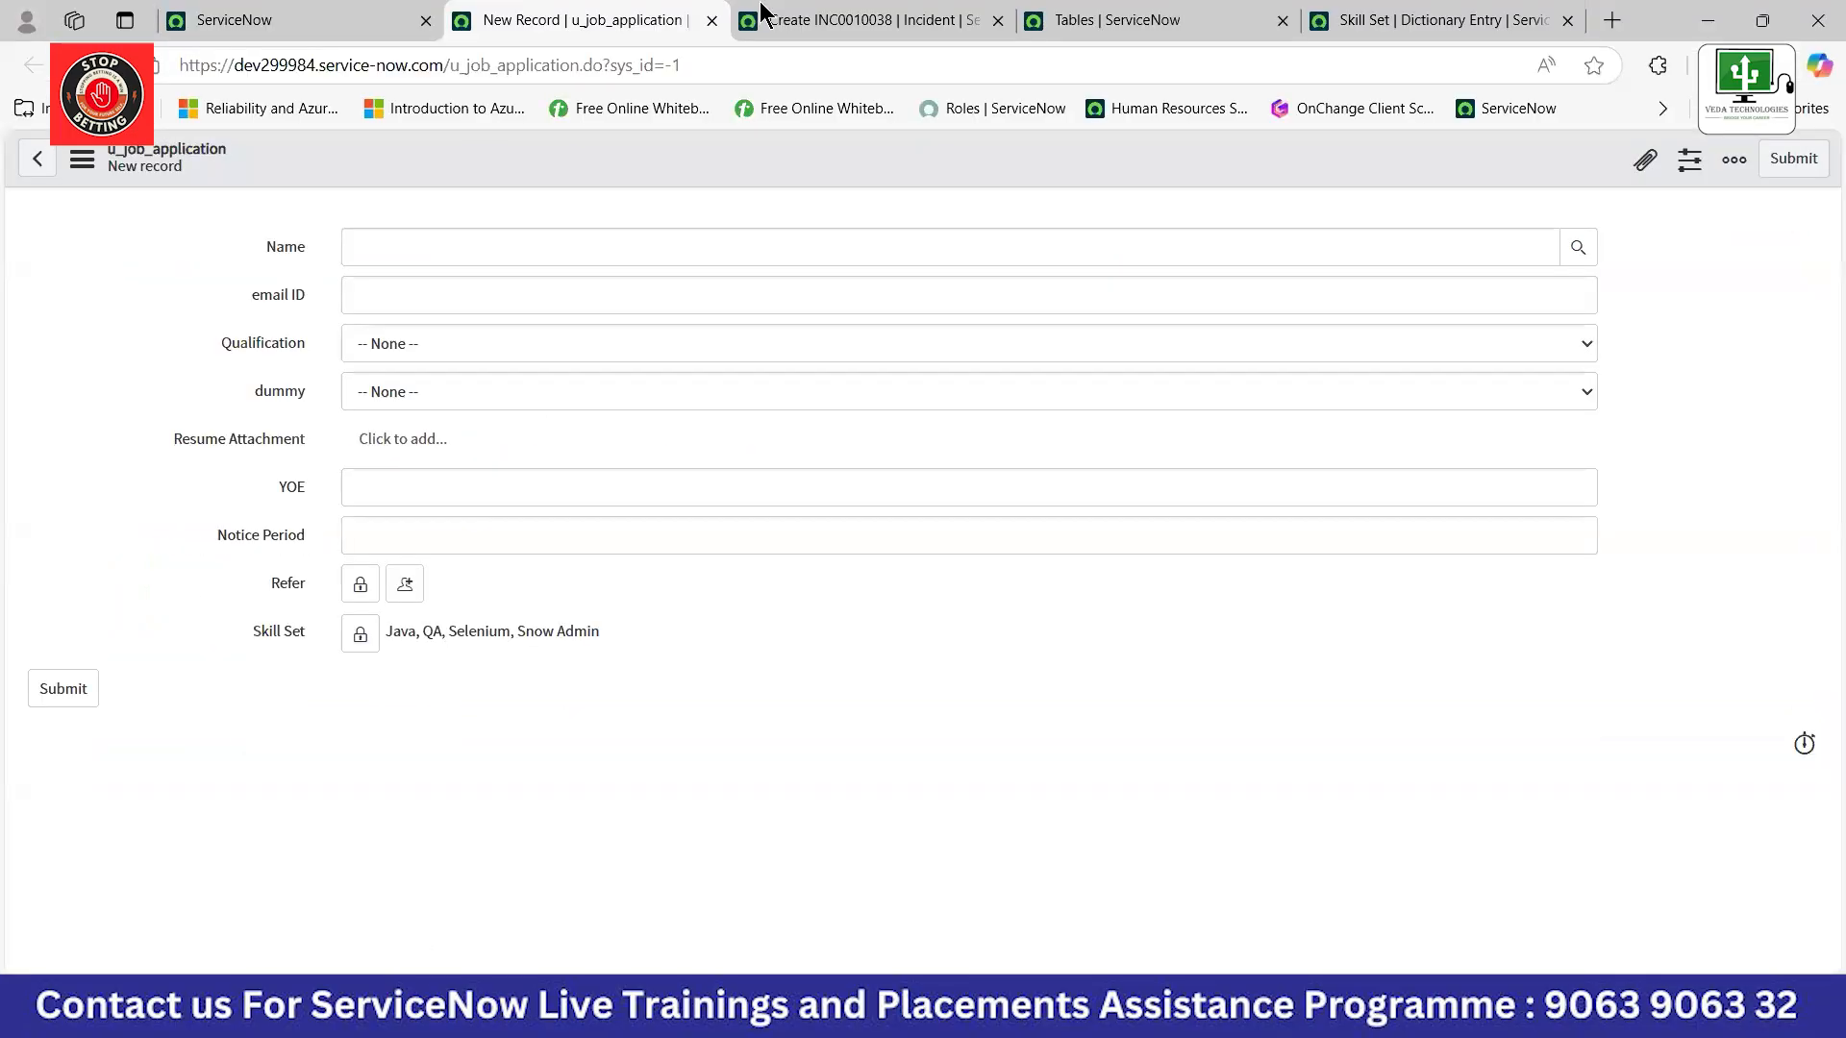
{"action": "left_click", "coordinate": [1341, 18]}
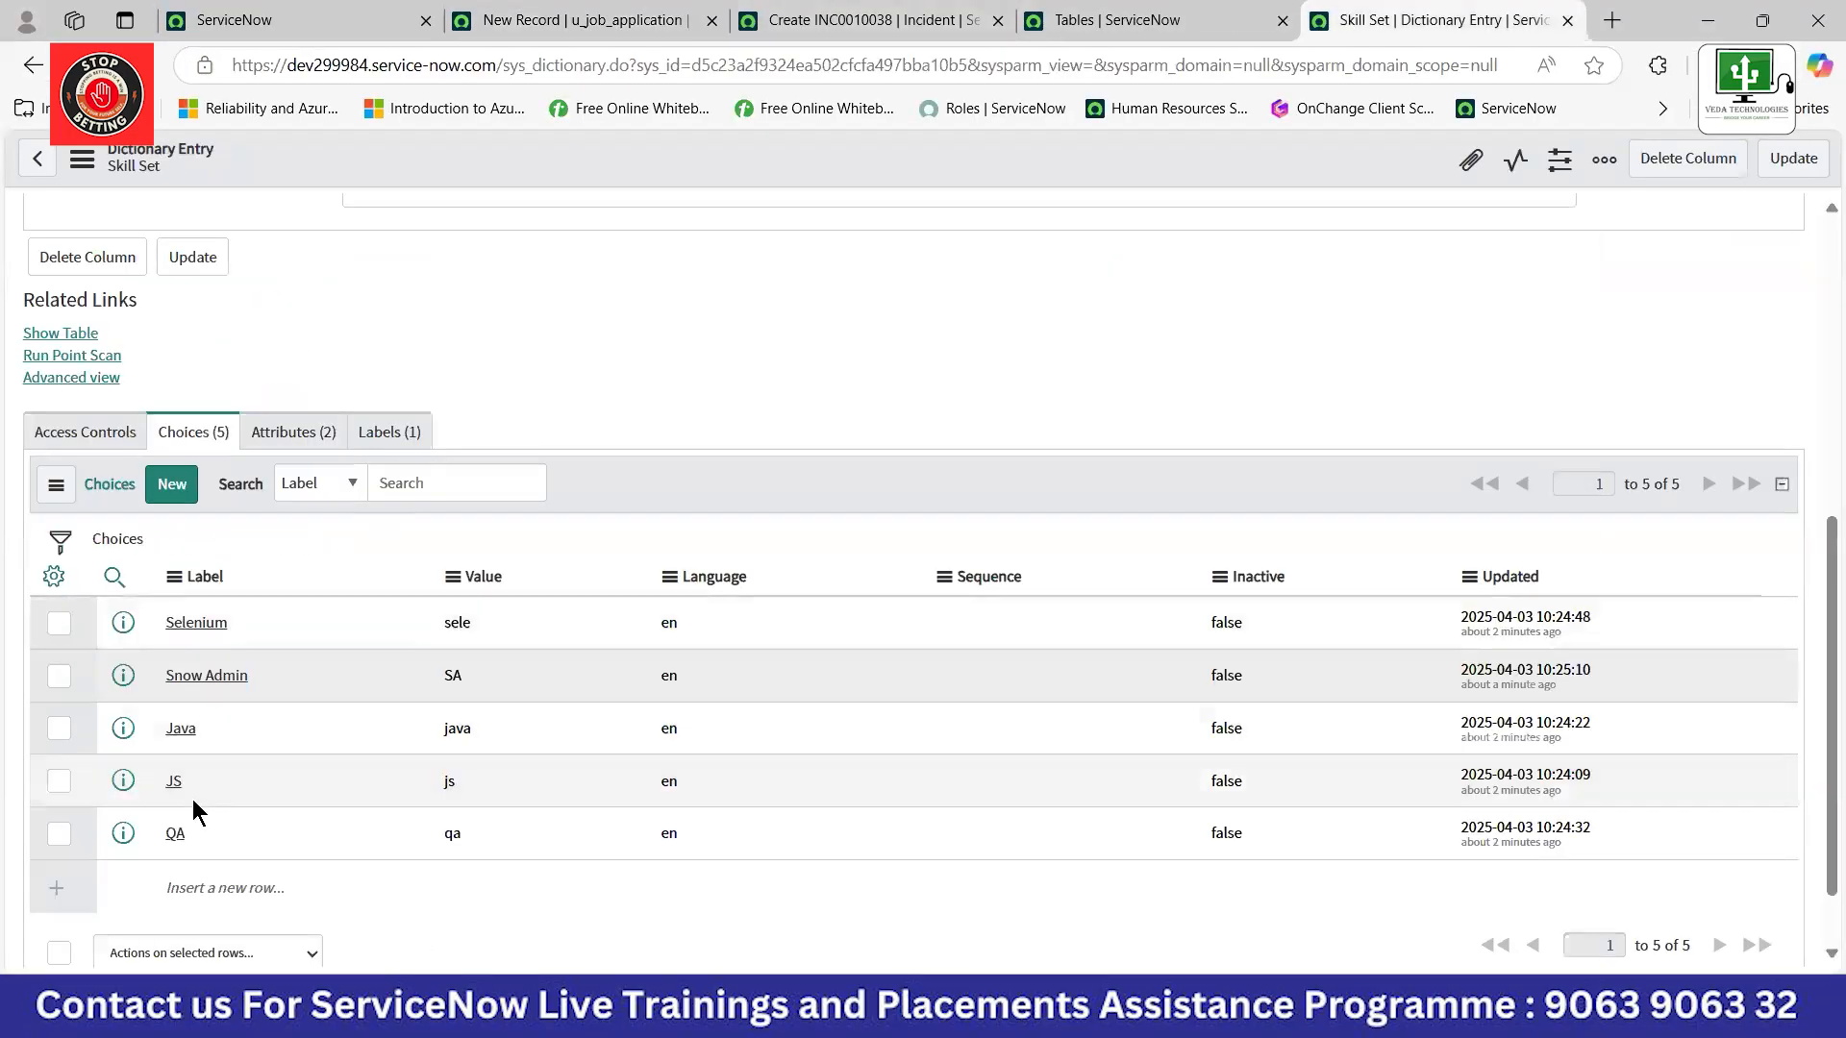
{"action": "double_click", "coordinate": [204, 877]}
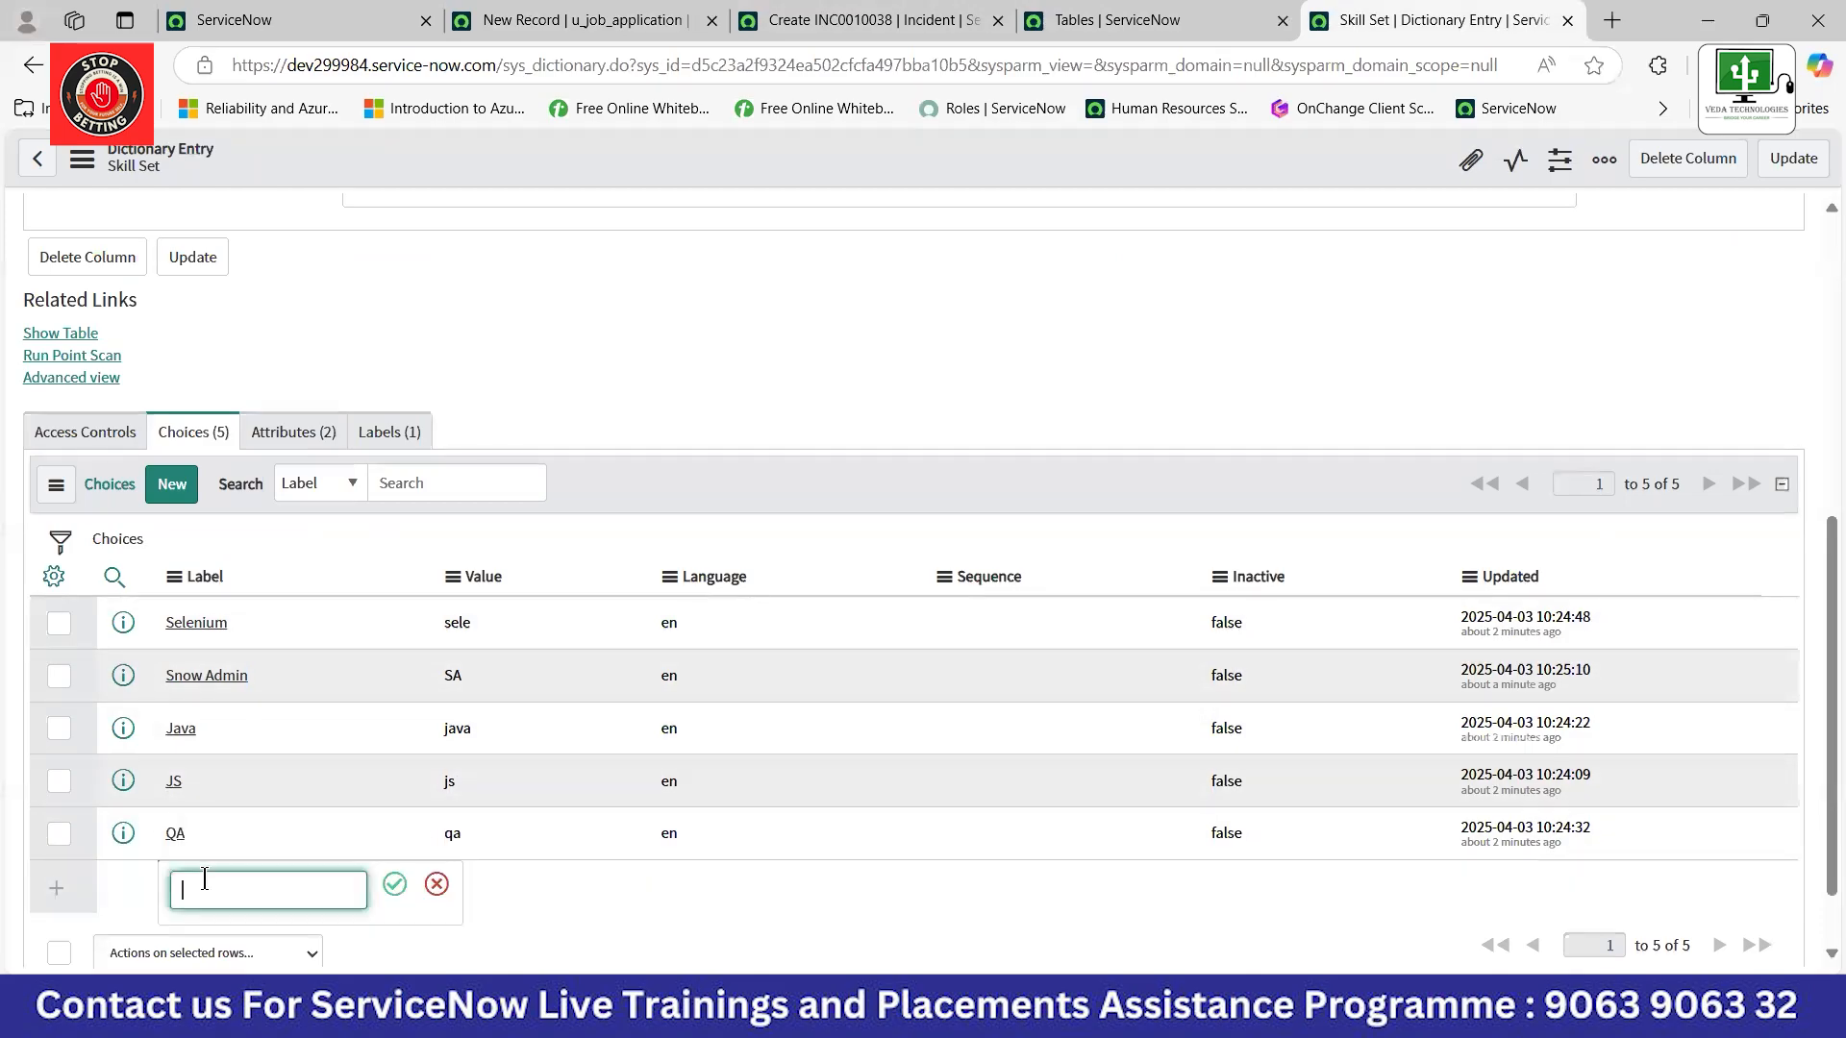
{"action": "left_click", "coordinate": [606, 944]}
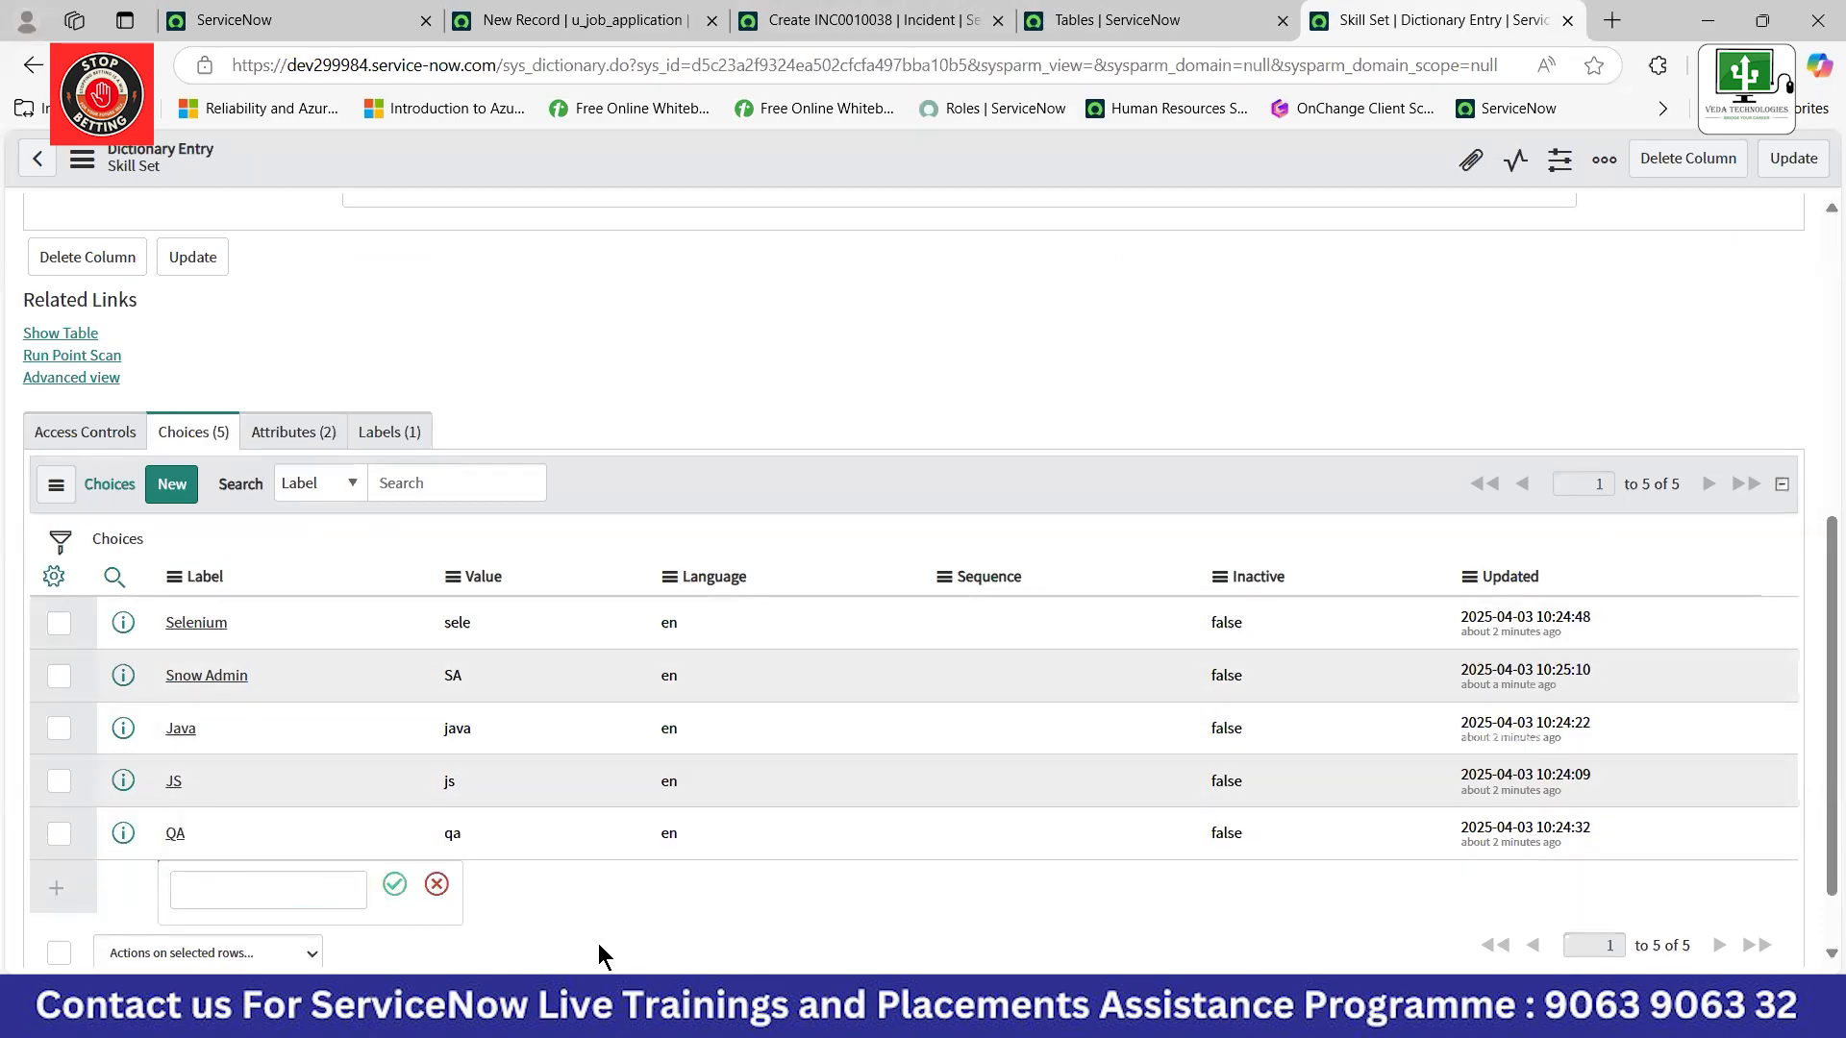
{"action": "left_click", "coordinate": [172, 493]}
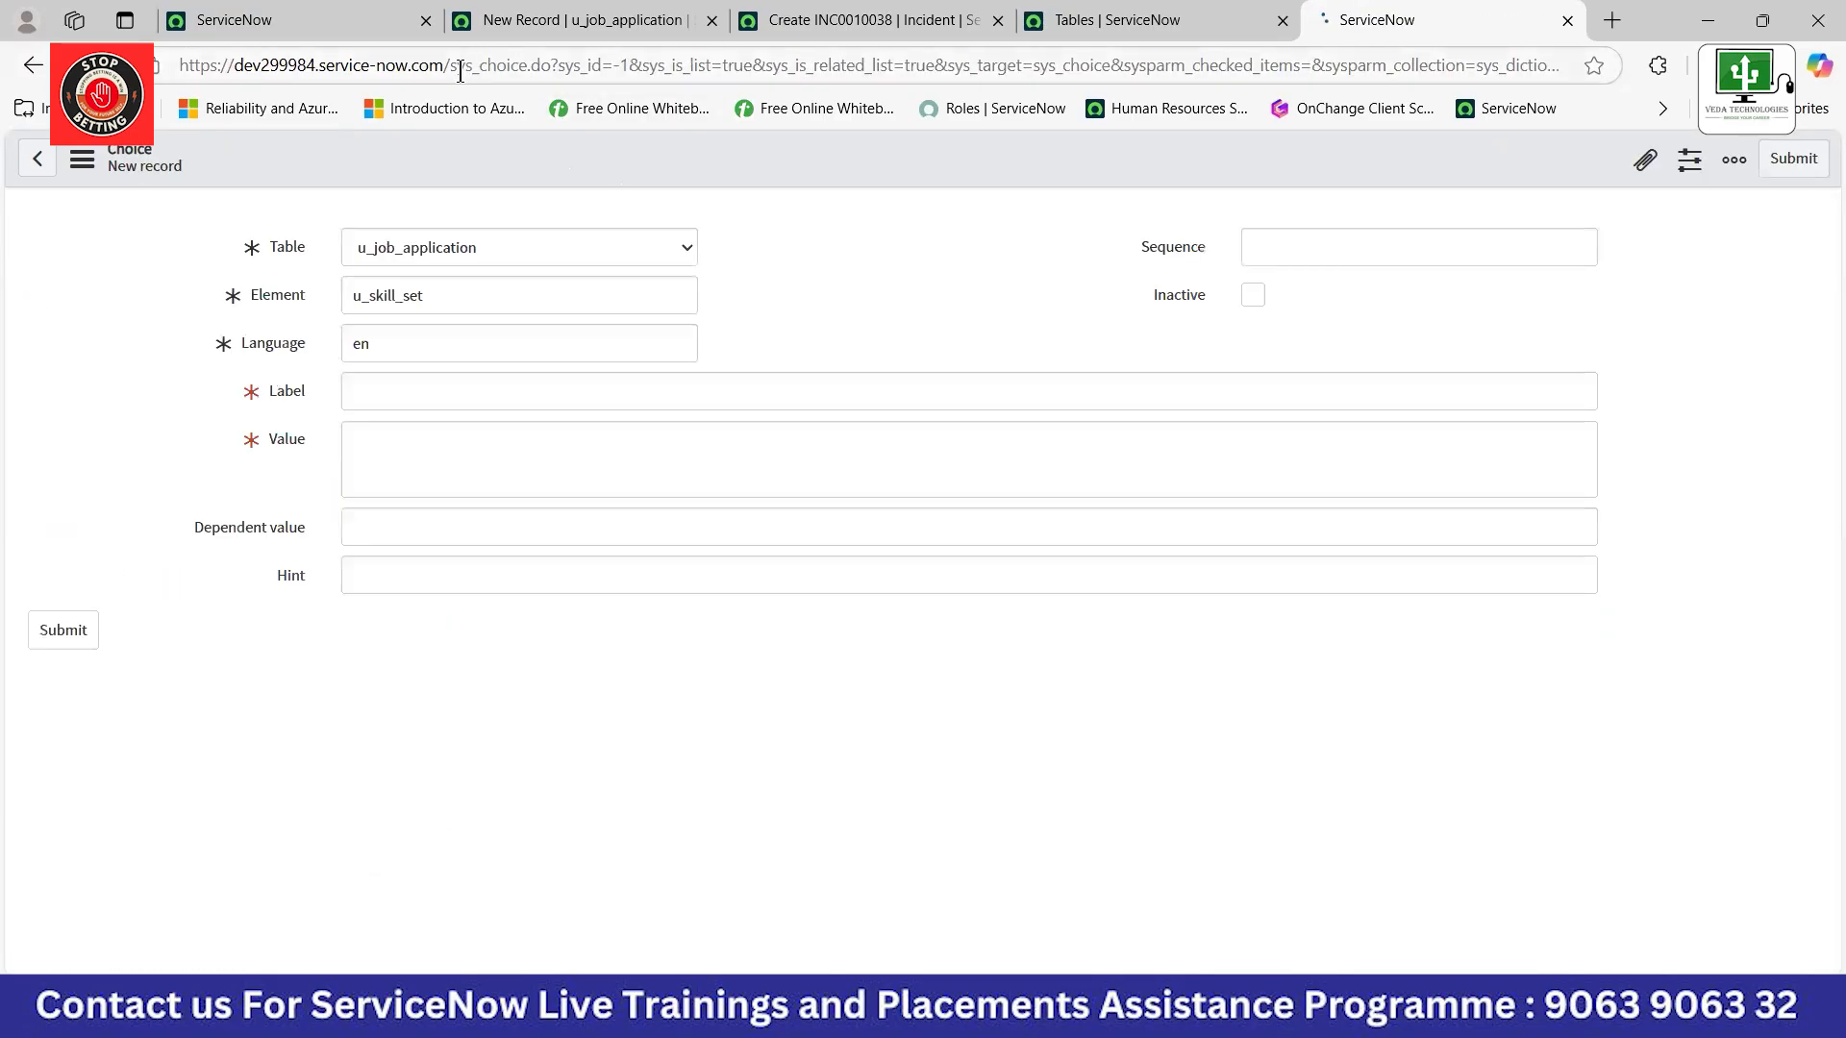
{"action": "left_click_drag", "start_coordinate": [448, 65], "coordinate": [524, 66]}
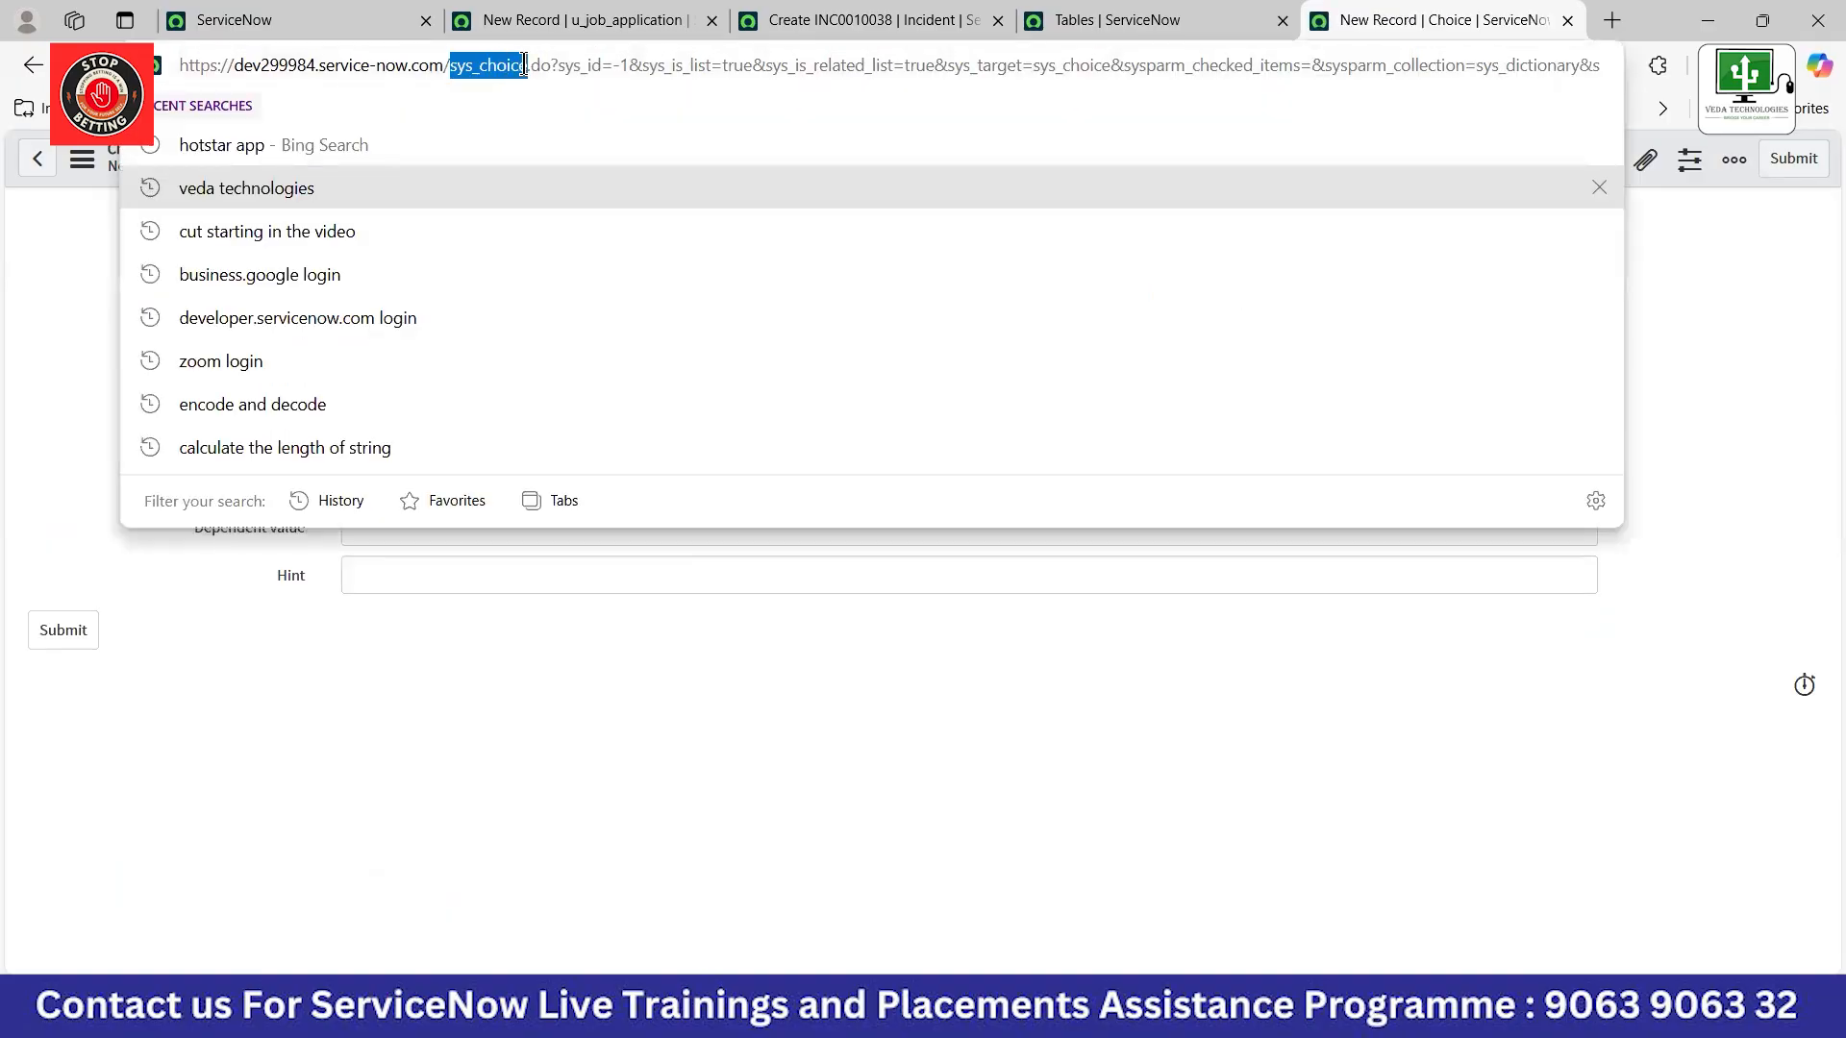
{"action": "left_click", "coordinate": [416, 691]}
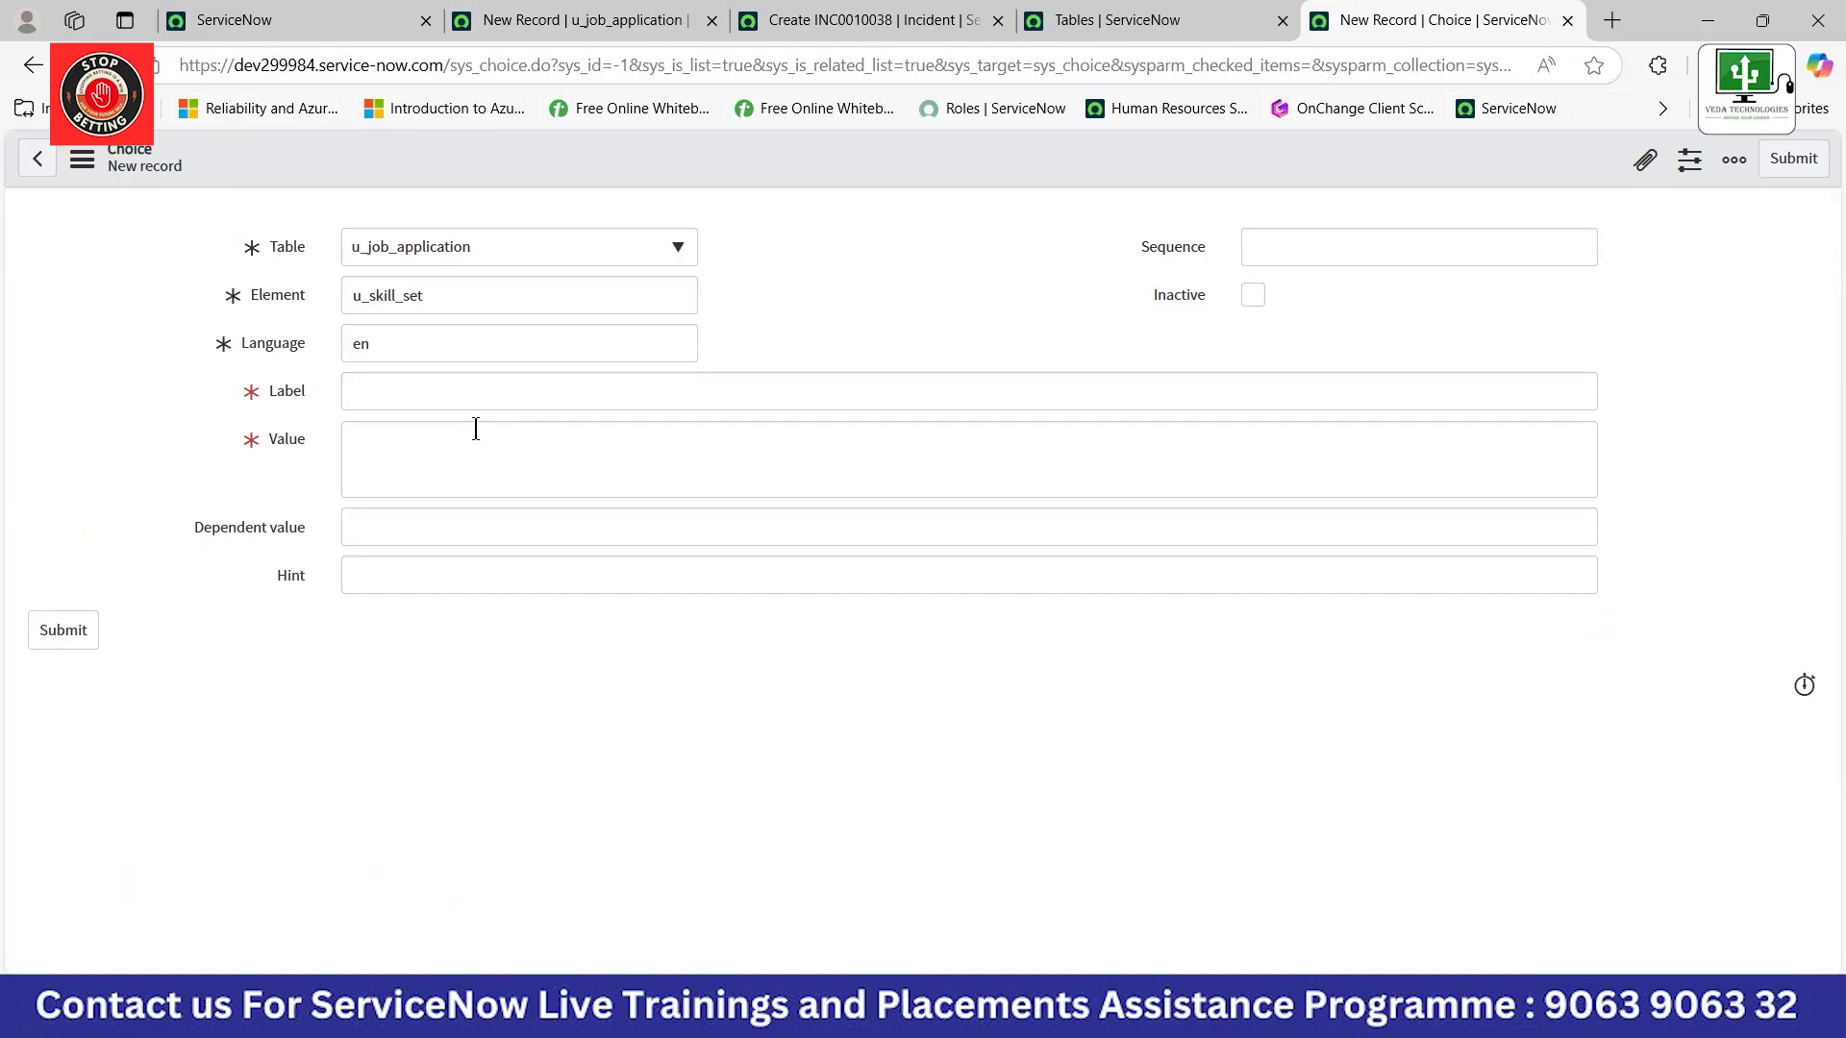
{"action": "left_click", "coordinate": [1568, 20]}
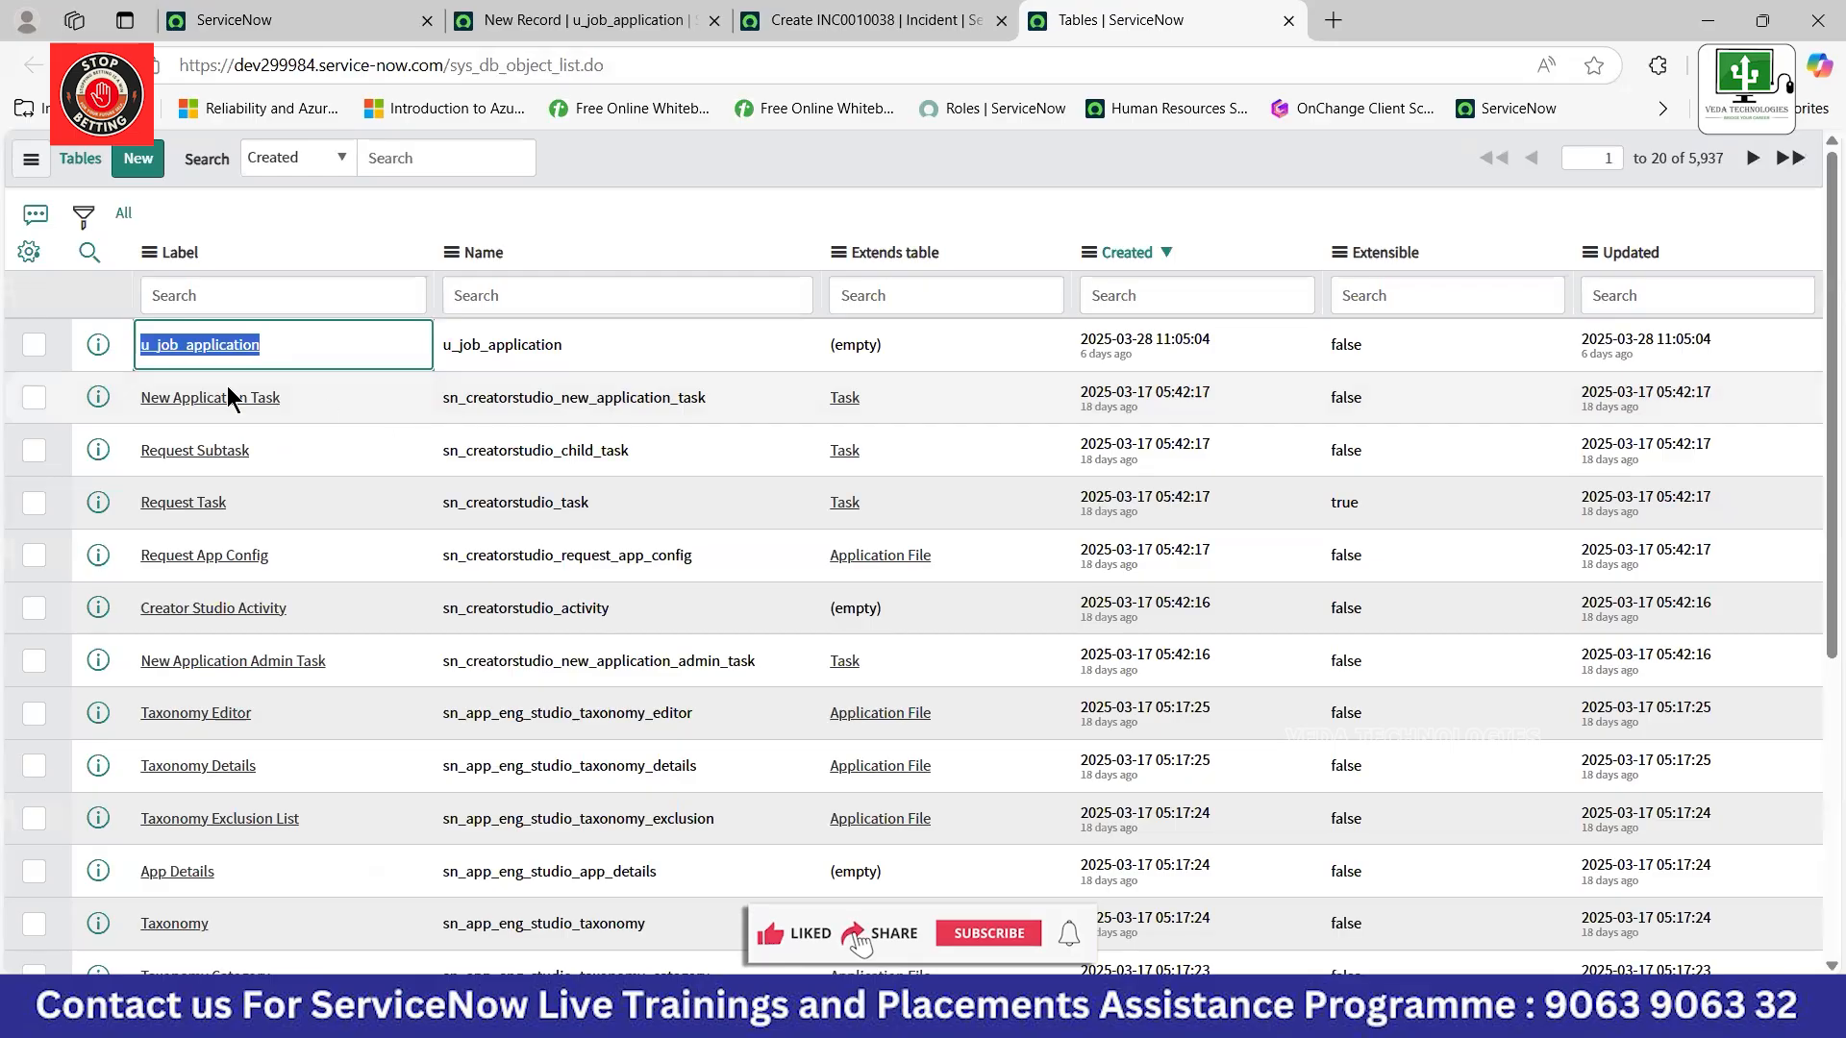
Open the u_job_application table record and review the labels and types of its columns.
{"action": "left_click", "coordinate": [217, 348]}
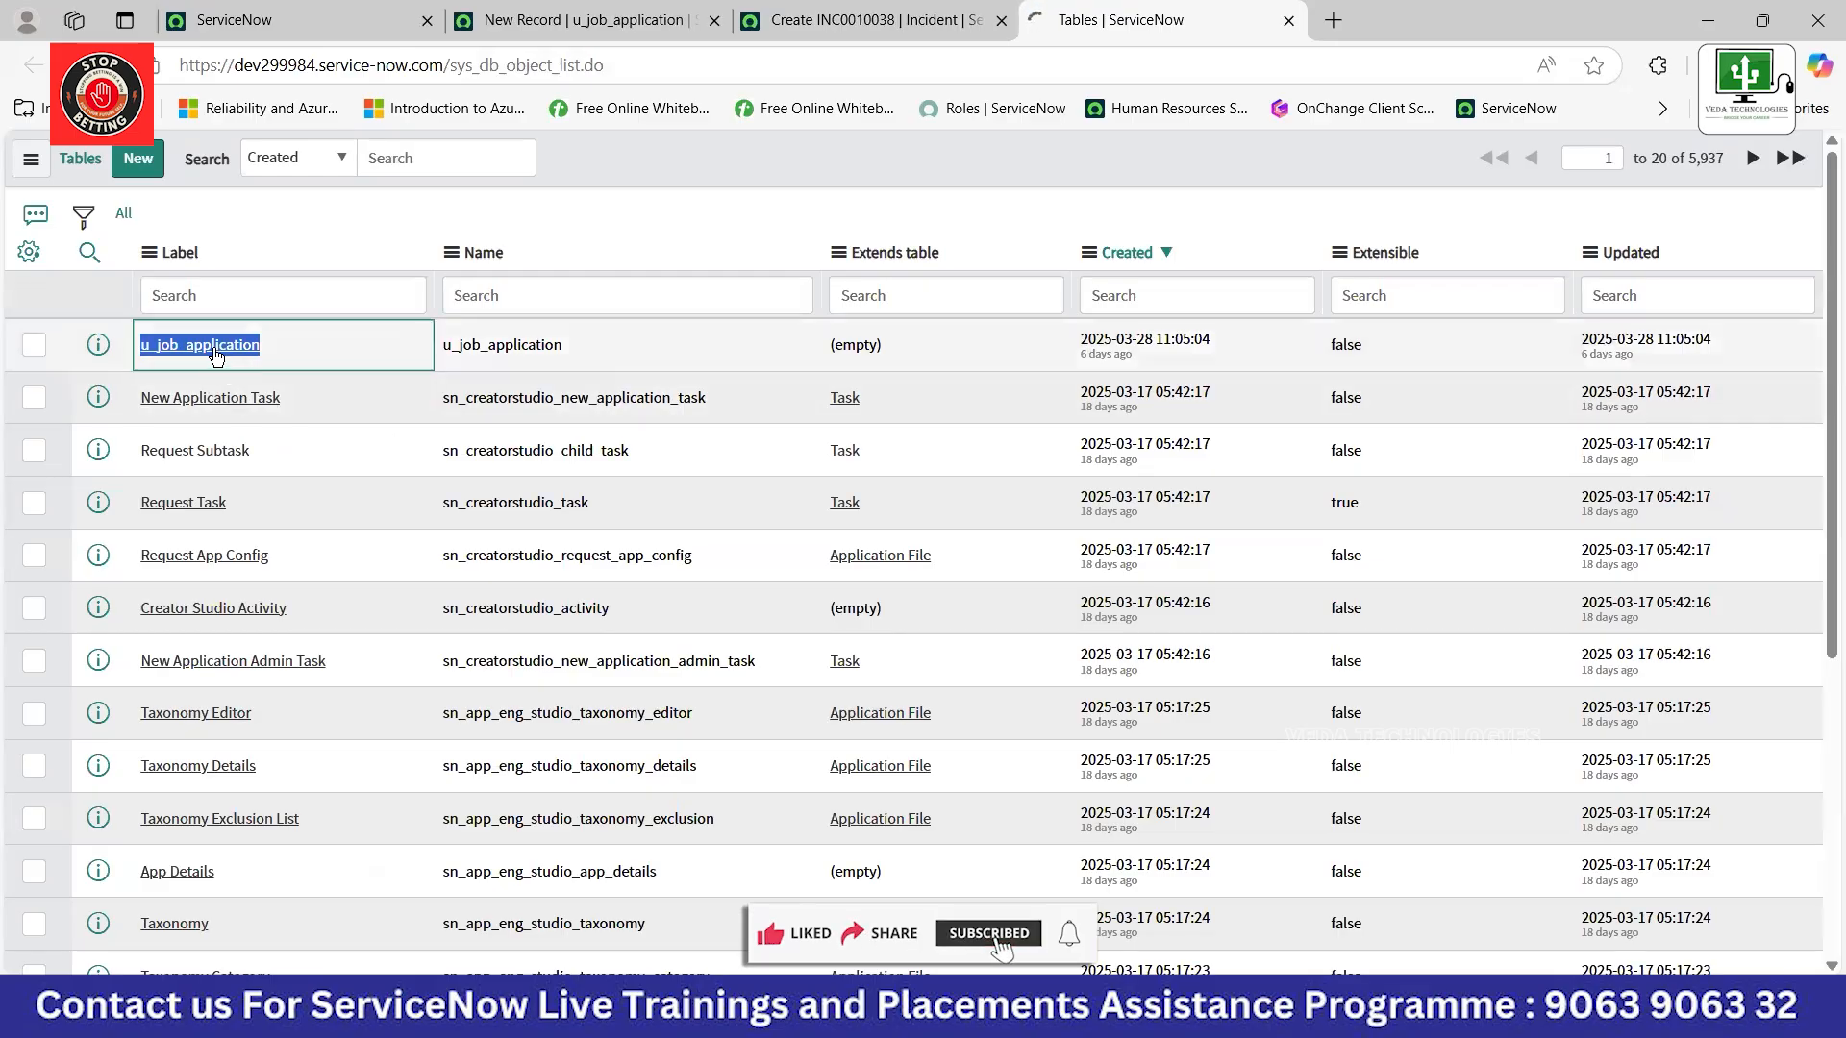
{"action": "scroll", "coordinate": [741, 527], "scroll_direction": "down", "scroll_amount": 2}
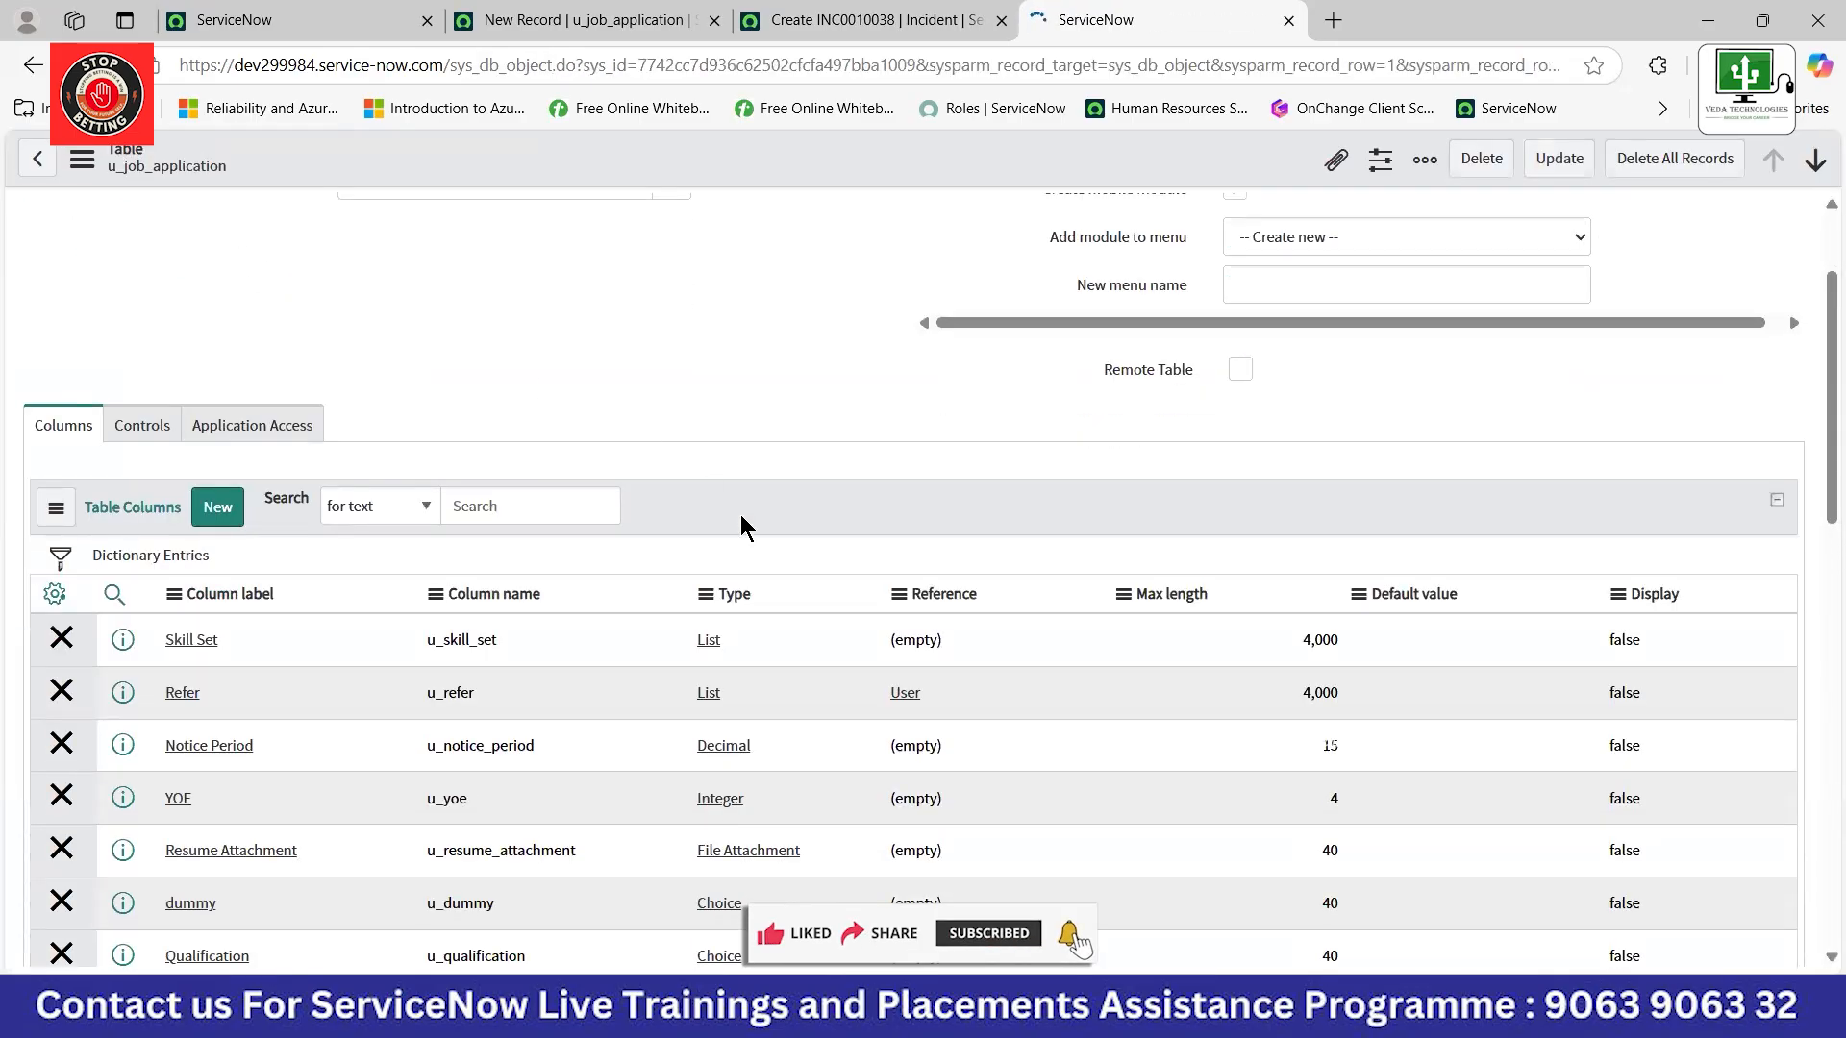
{"action": "scroll", "coordinate": [794, 557], "scroll_direction": "down", "scroll_amount": 7}
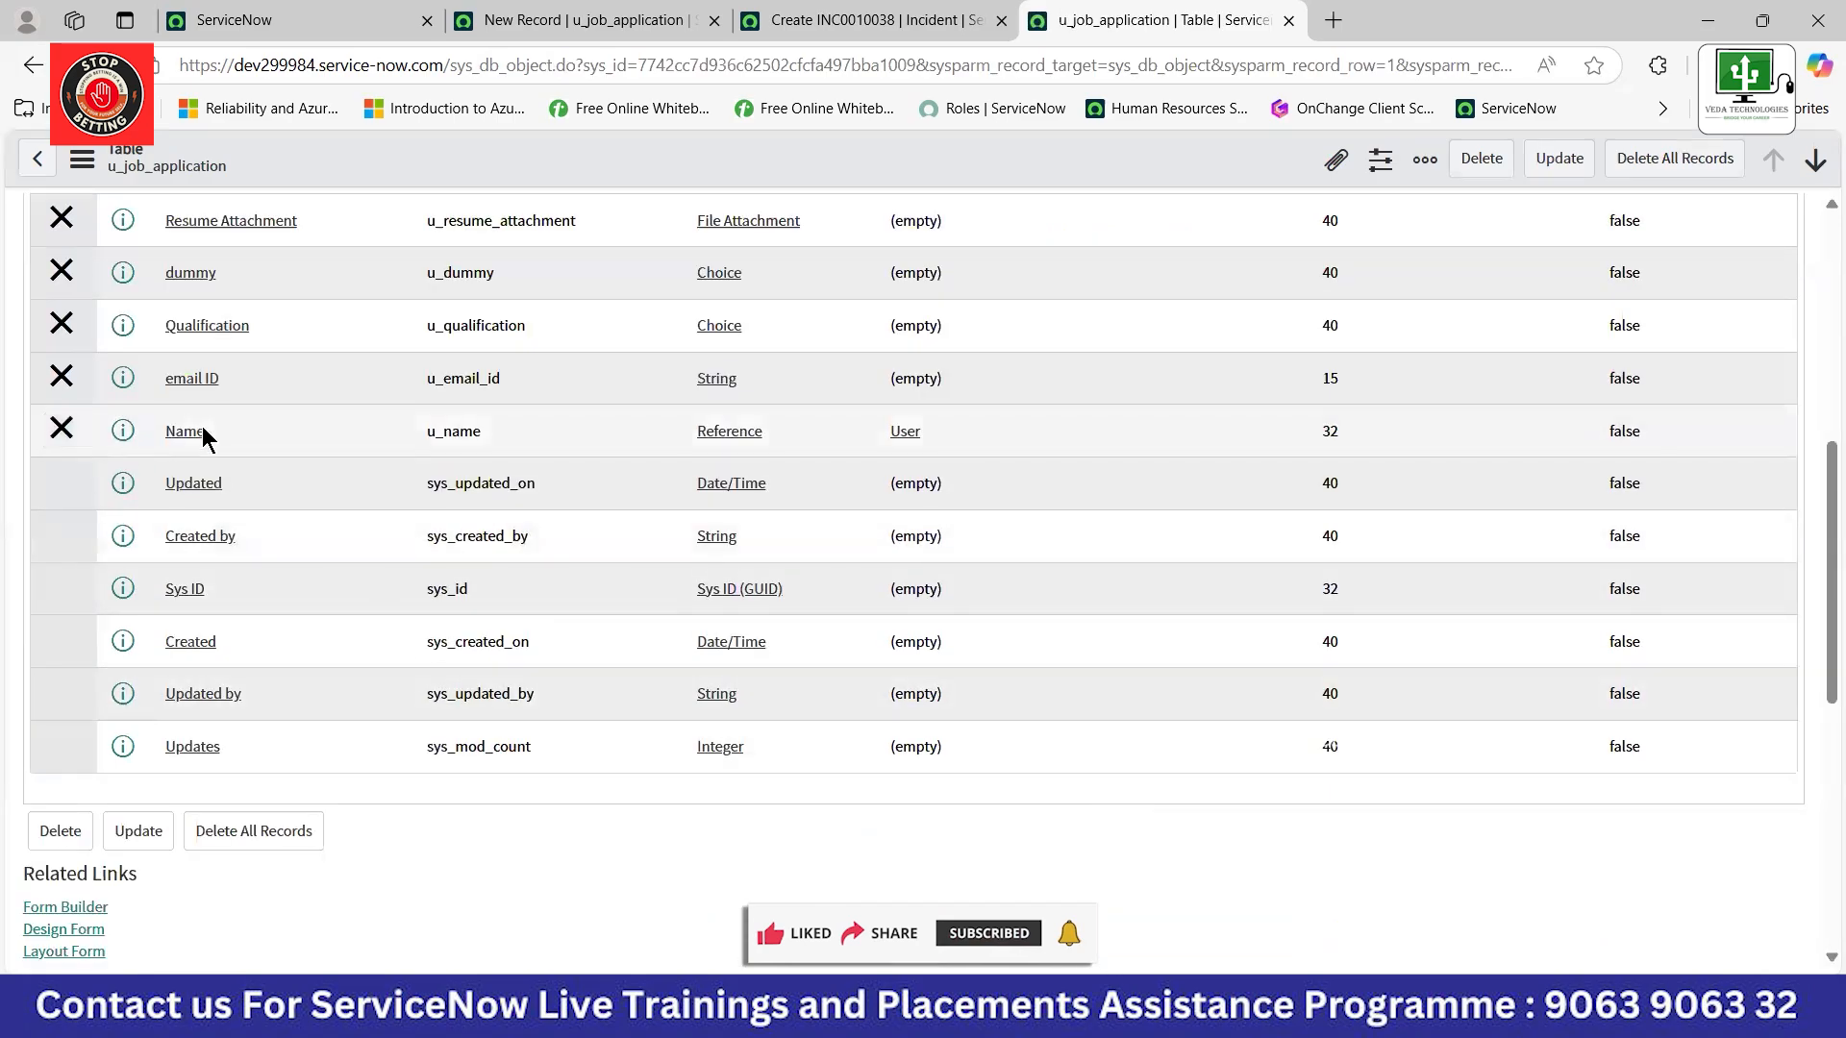
{"action": "scroll", "coordinate": [204, 437], "scroll_direction": "up", "scroll_amount": 3}
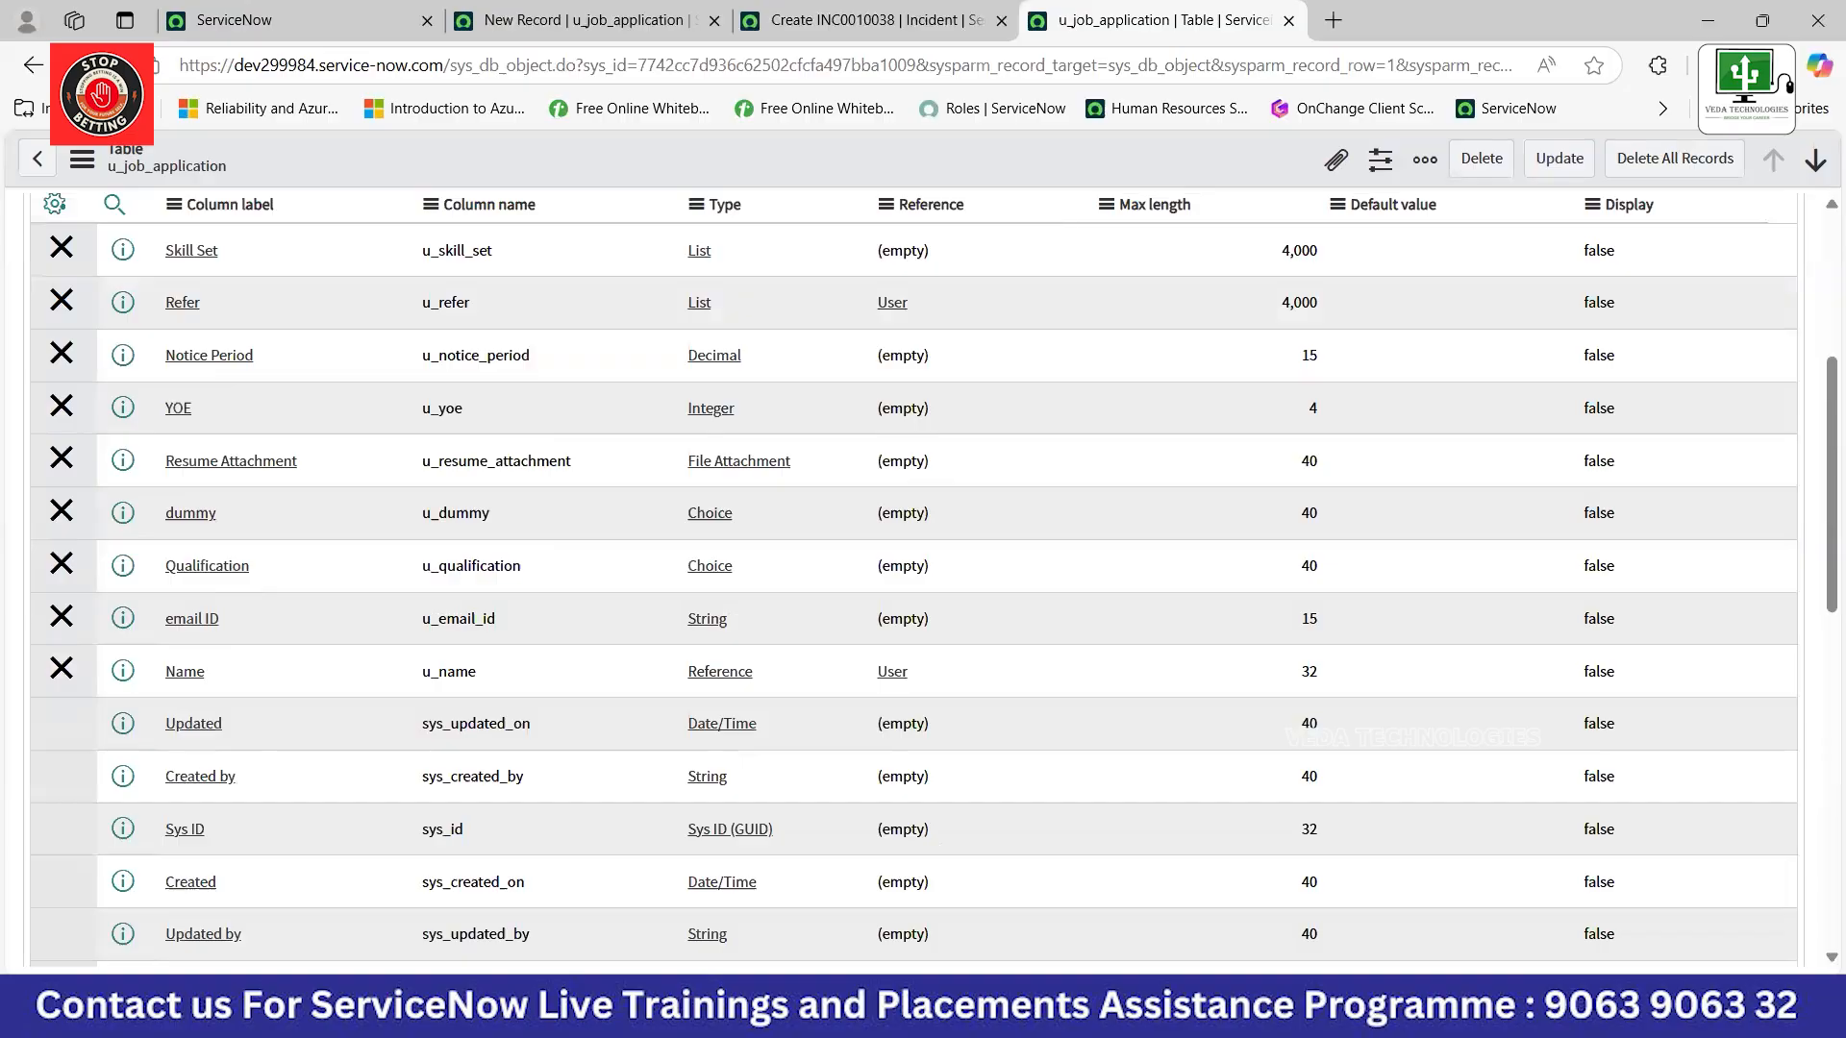
Switch to the Notepad++ notes and highlight Choice in the field types below the dashed line.
{"action": "key", "text": "alt+Tab"}
{"action": "left_click", "coordinate": [576, 723]}
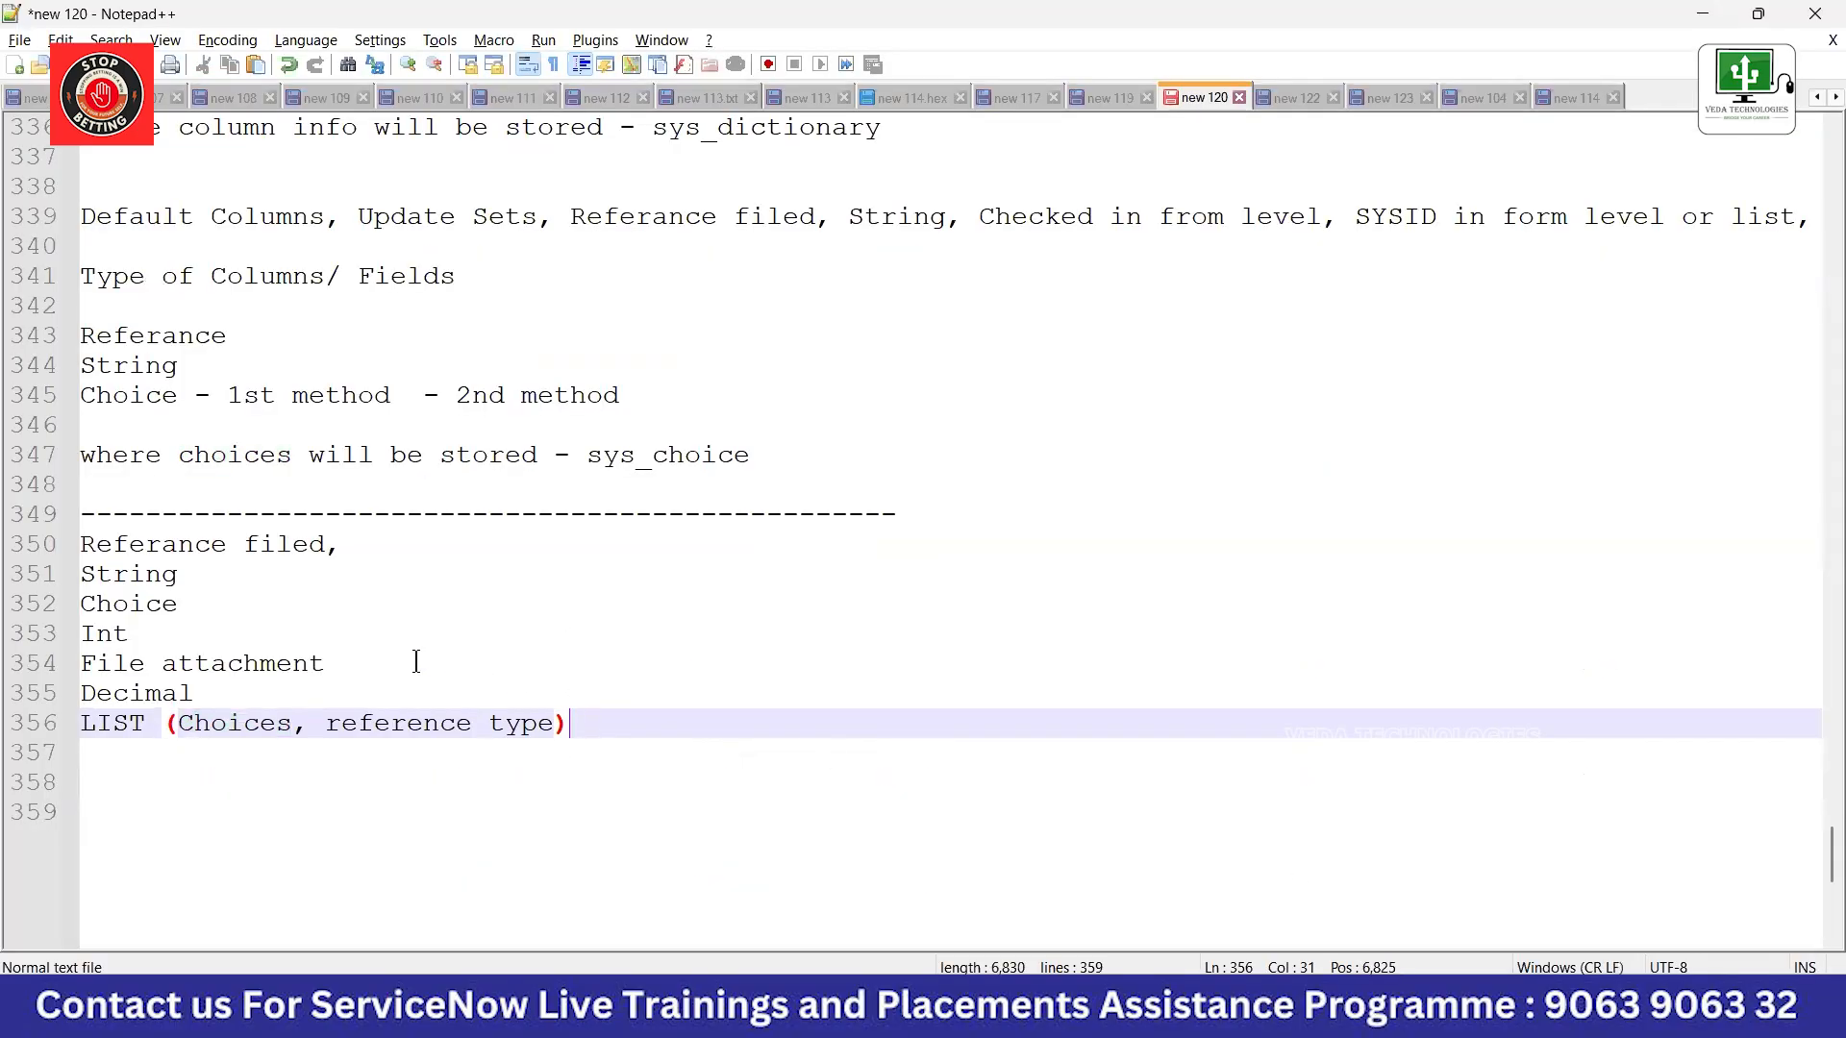
{"action": "double_click", "coordinate": [106, 603]}
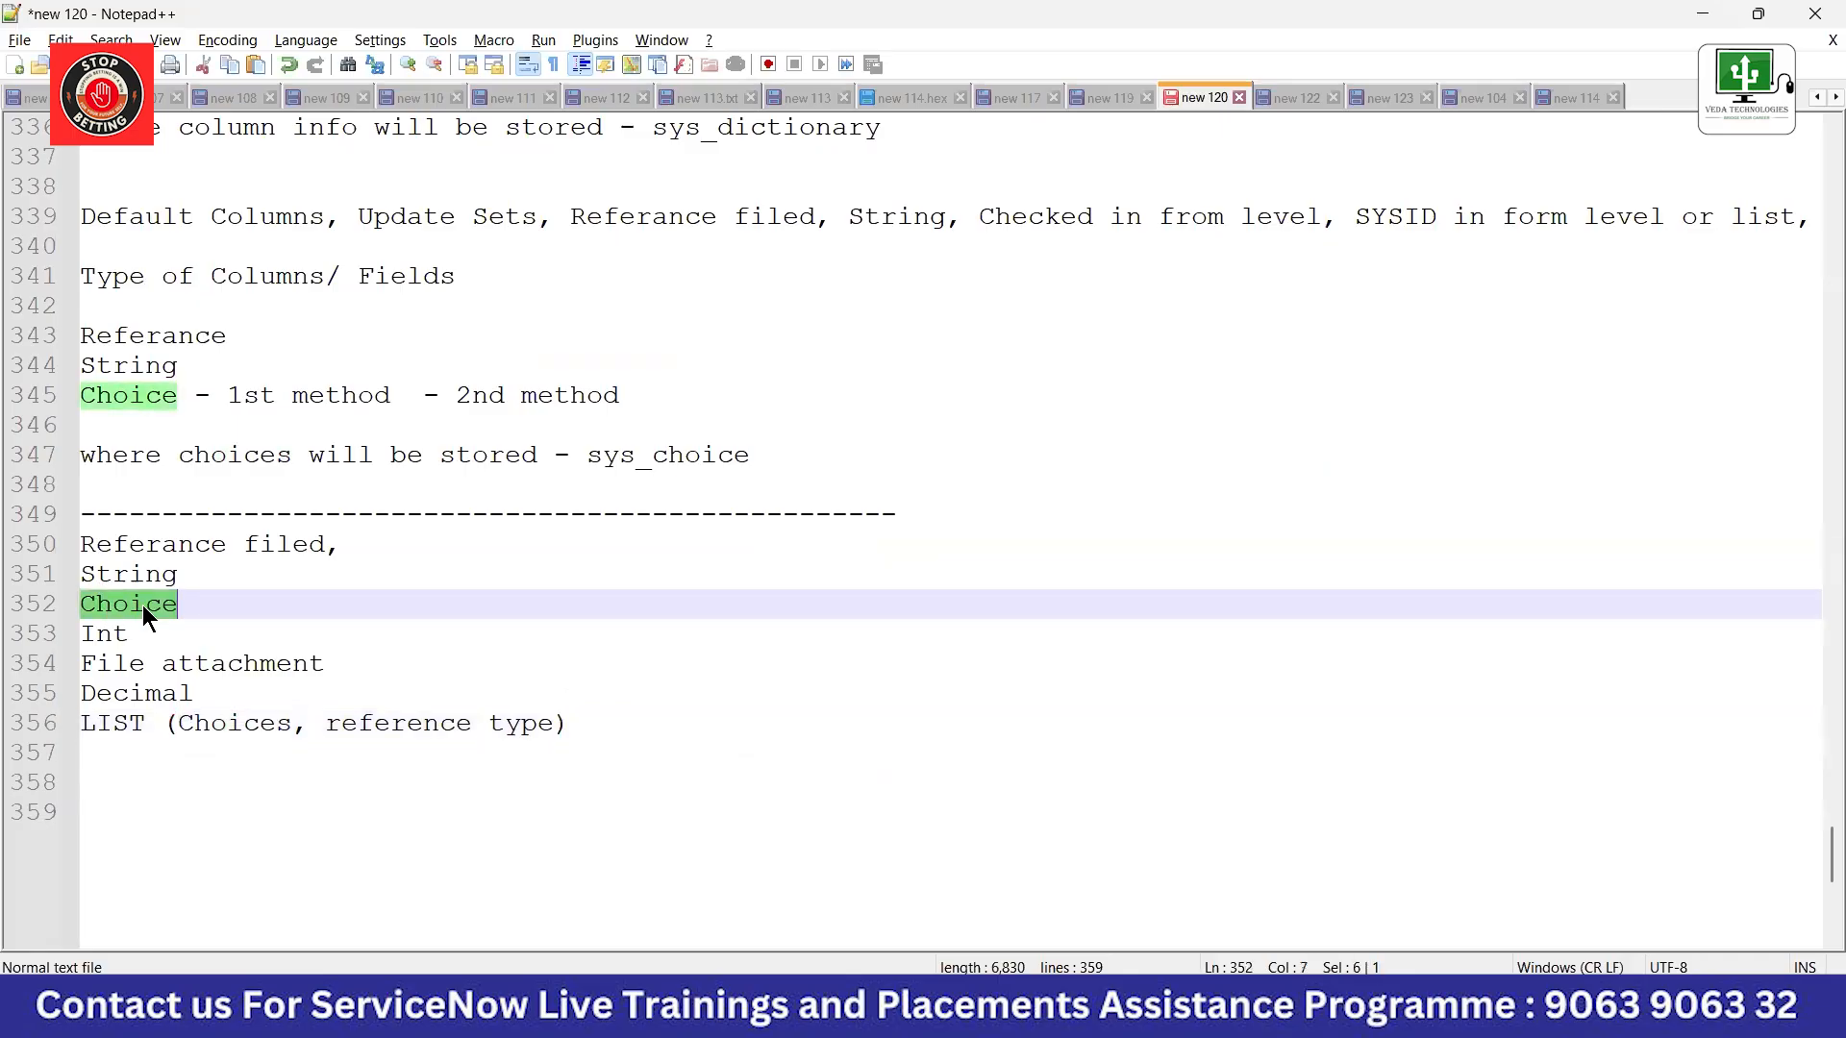
{"action": "mouse_move", "coordinate": [1190, 1018]}
Return to the browser's new incident form, set Category to Software and review the Subcategory options it offers.
{"action": "key", "text": "alt+Tab"}
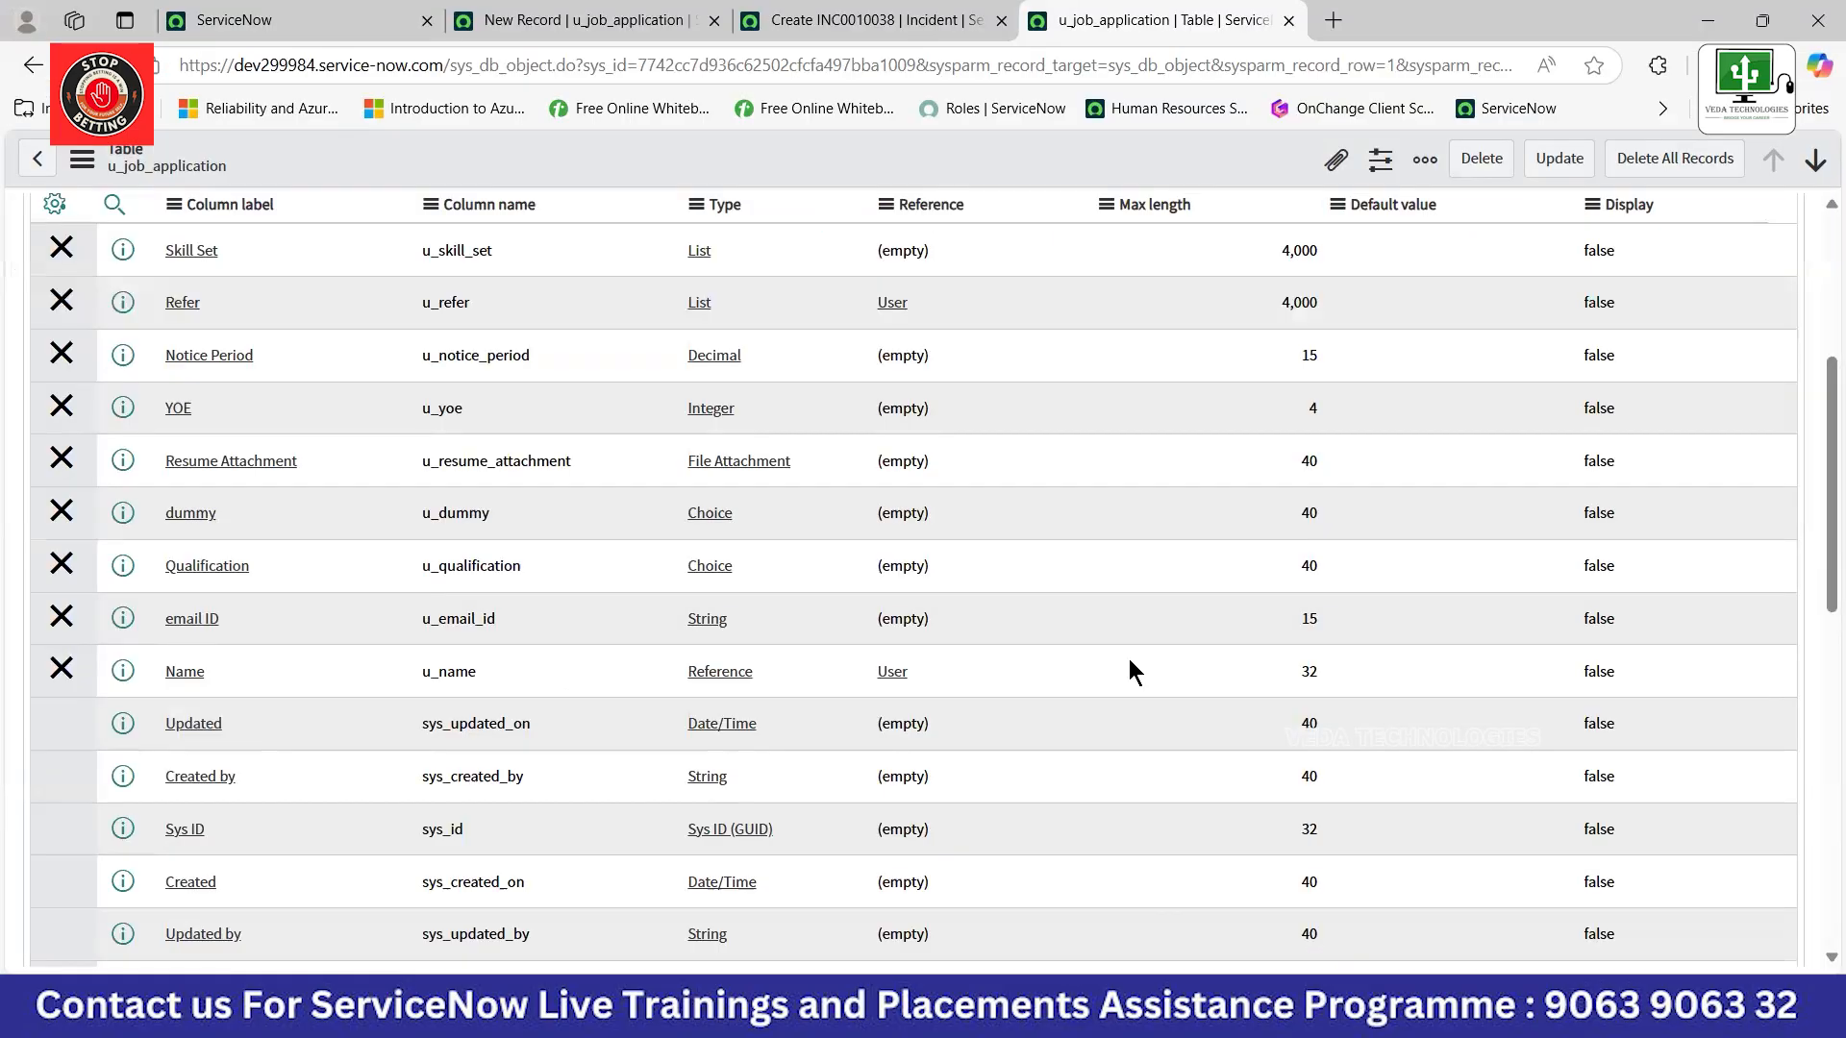
{"action": "left_click", "coordinate": [327, 19]}
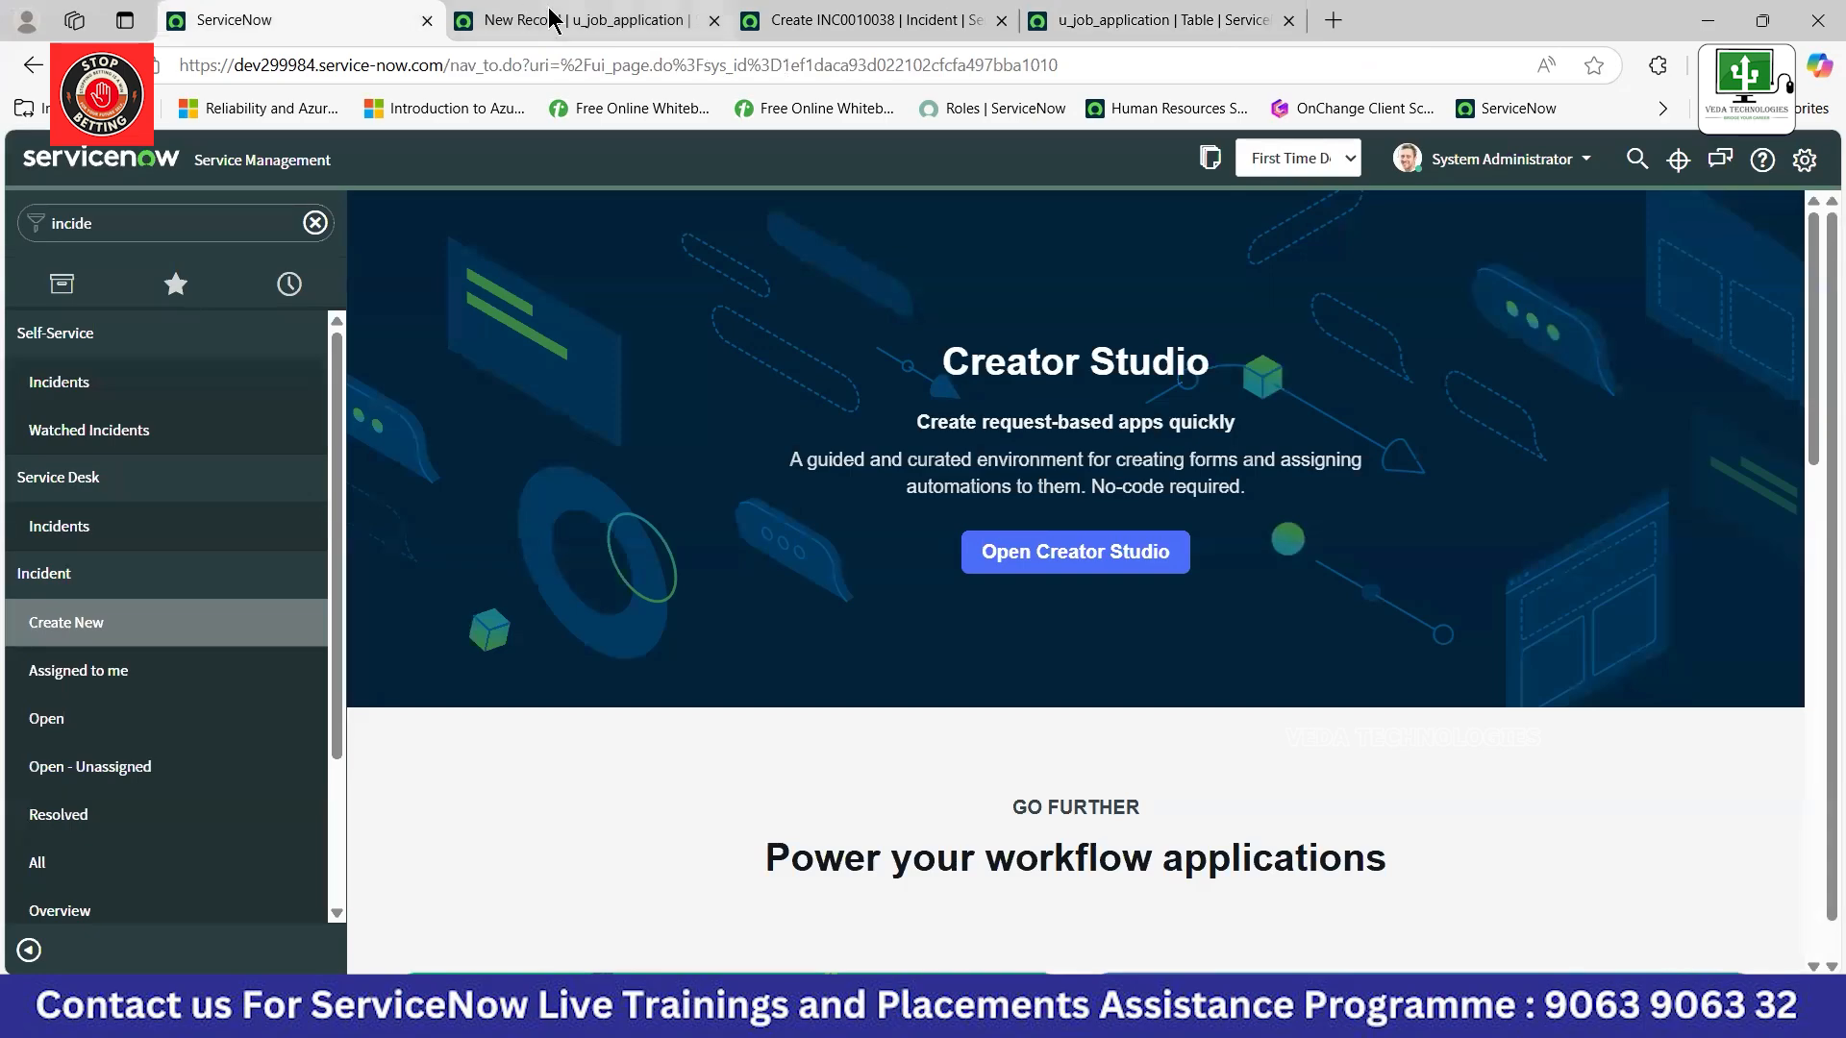
{"action": "left_click", "coordinate": [871, 19]}
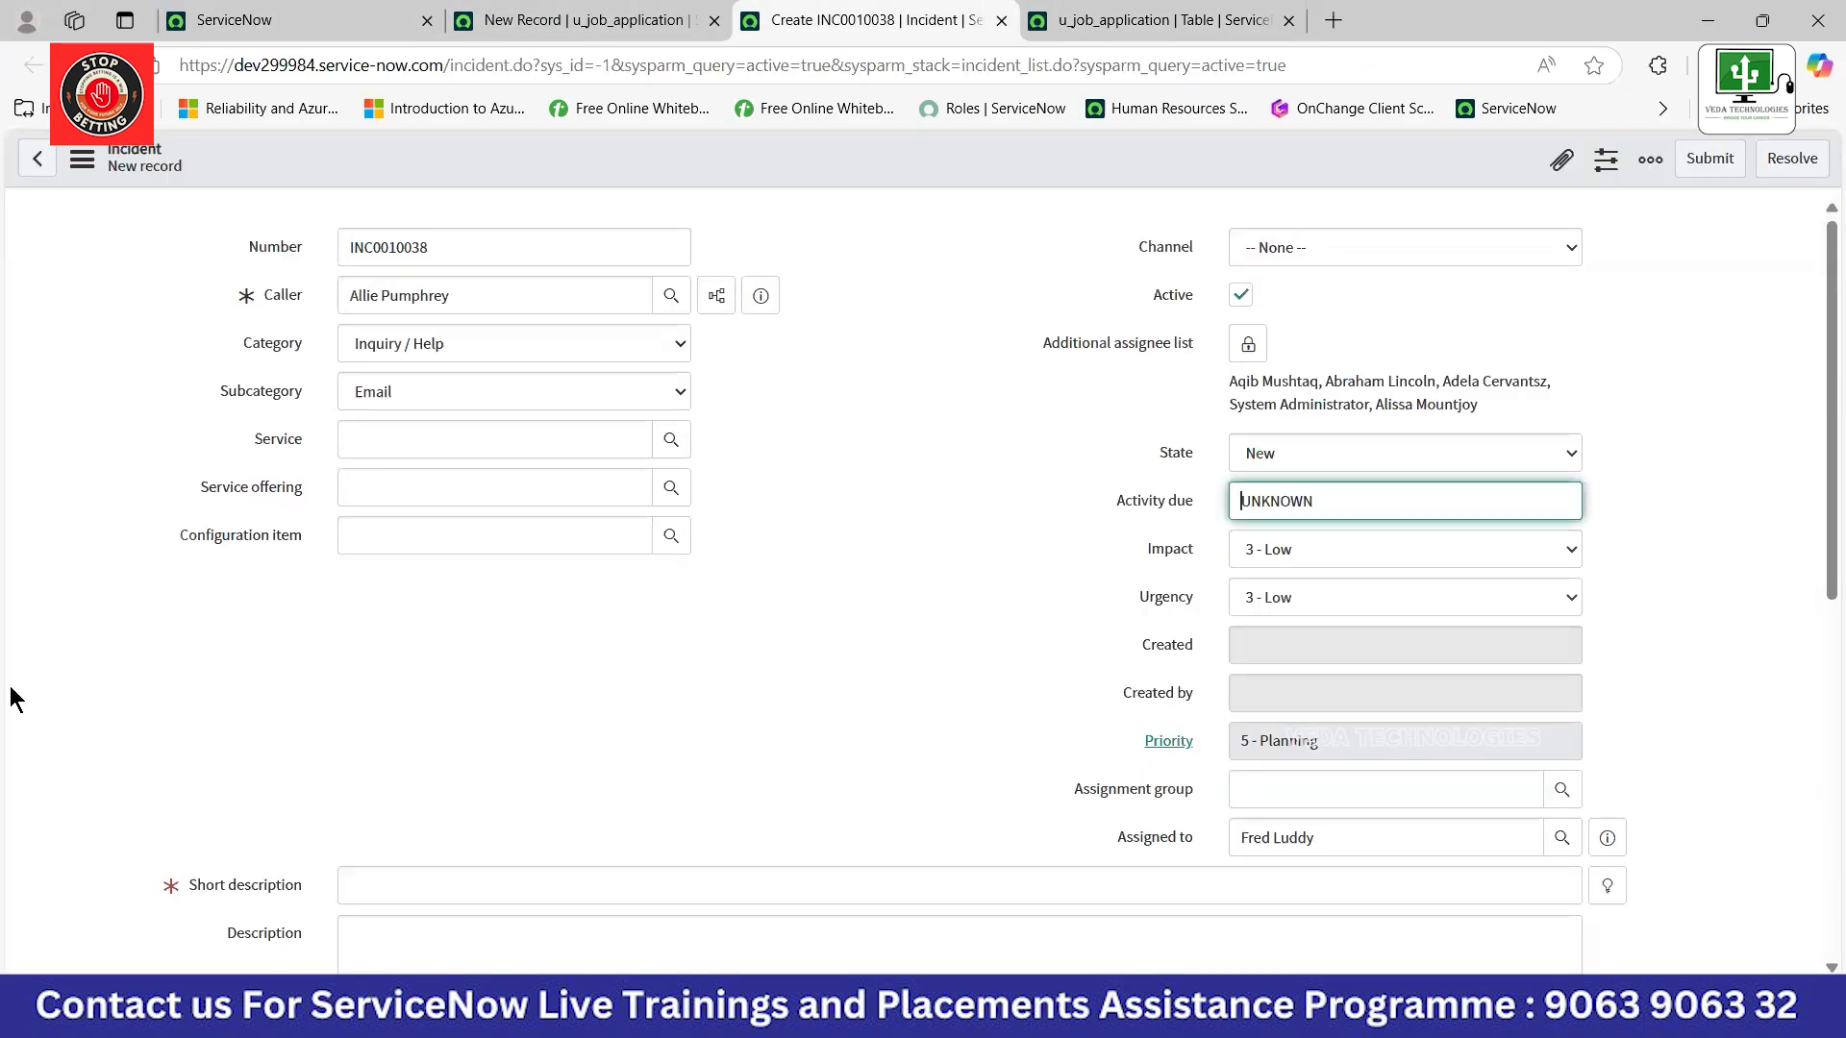
{"action": "left_click", "coordinate": [413, 349]}
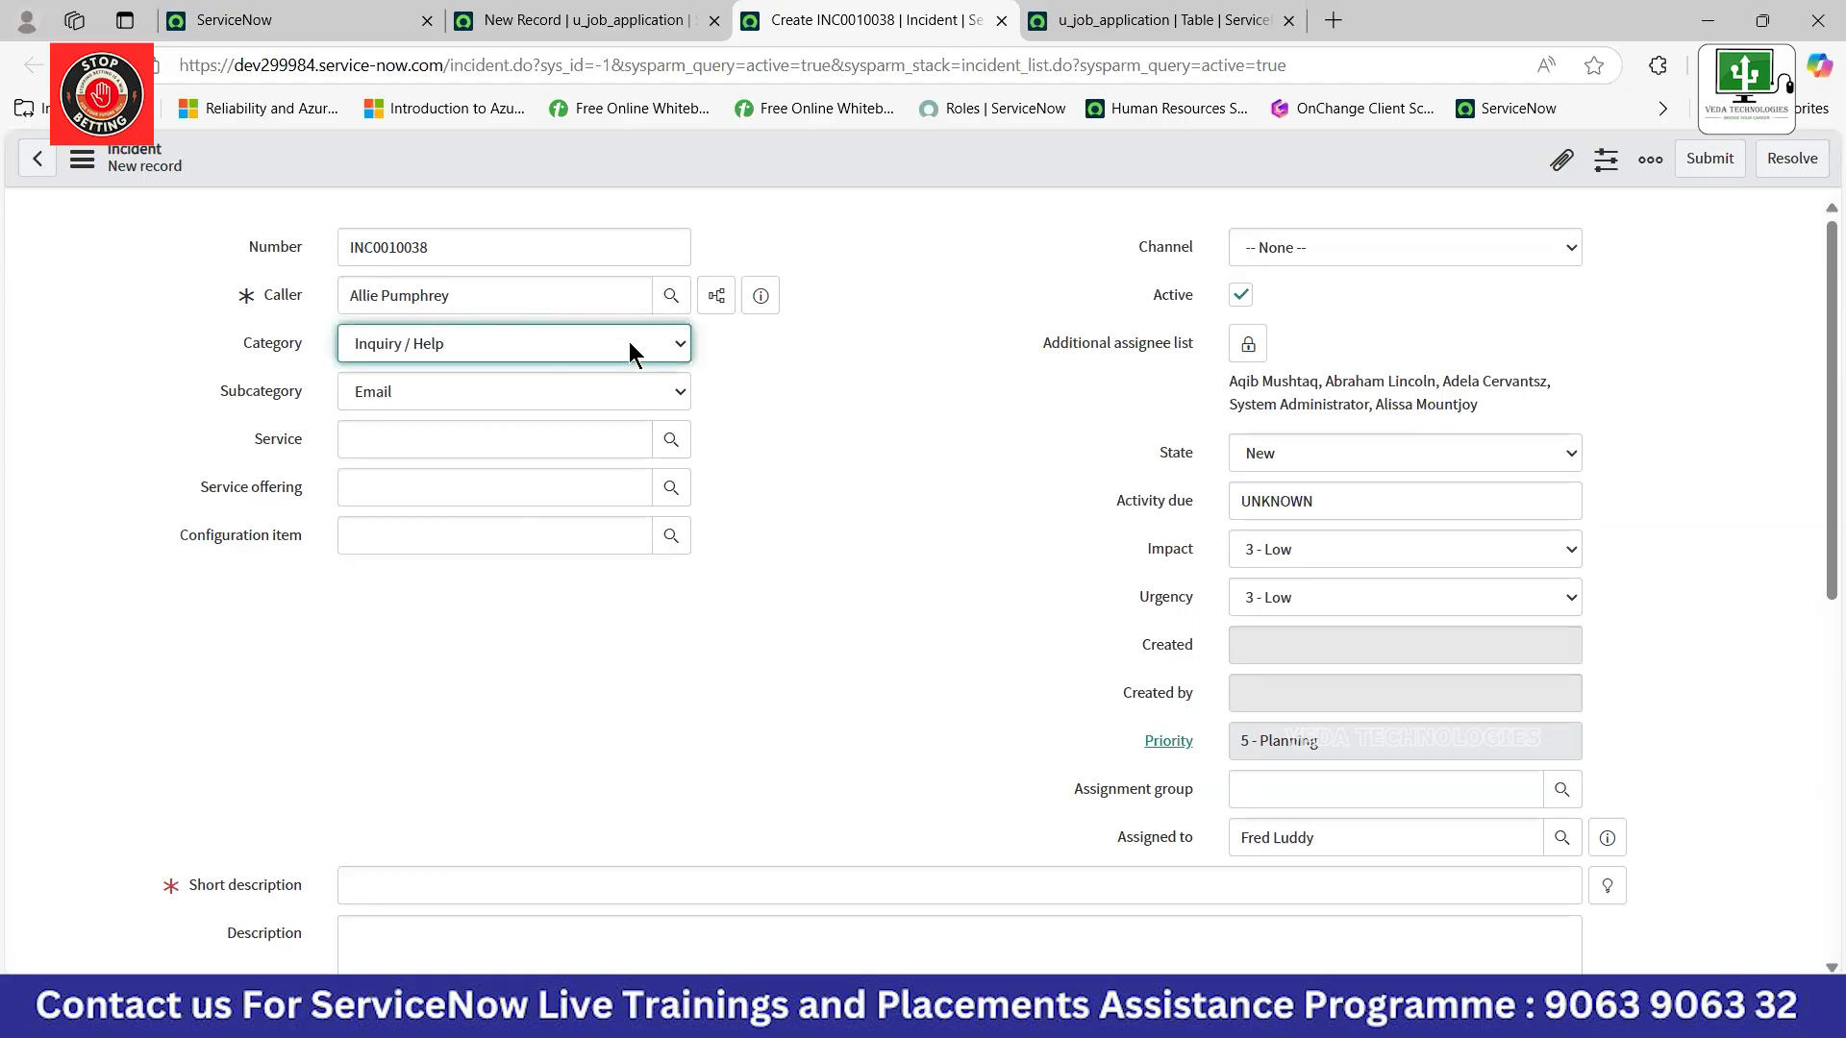
{"action": "left_click", "coordinate": [431, 346]}
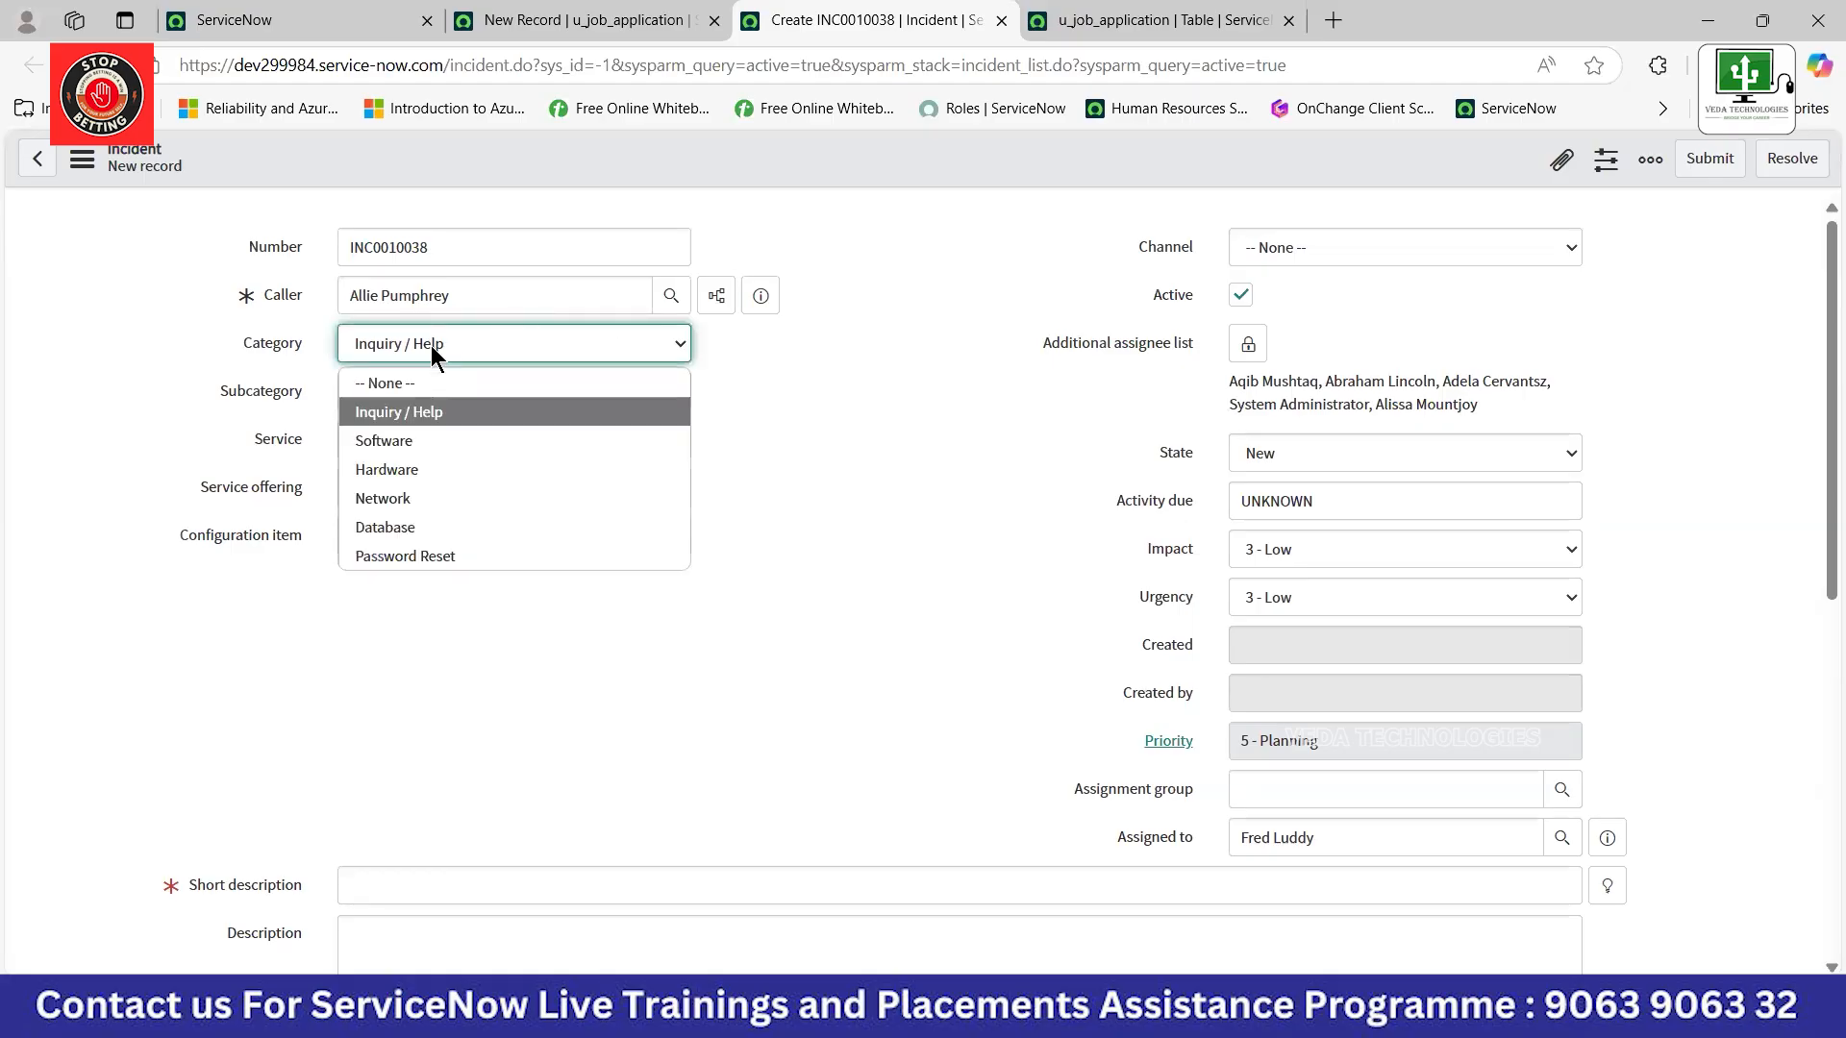
{"action": "left_click", "coordinate": [351, 452]}
{"action": "left_click", "coordinate": [405, 402]}
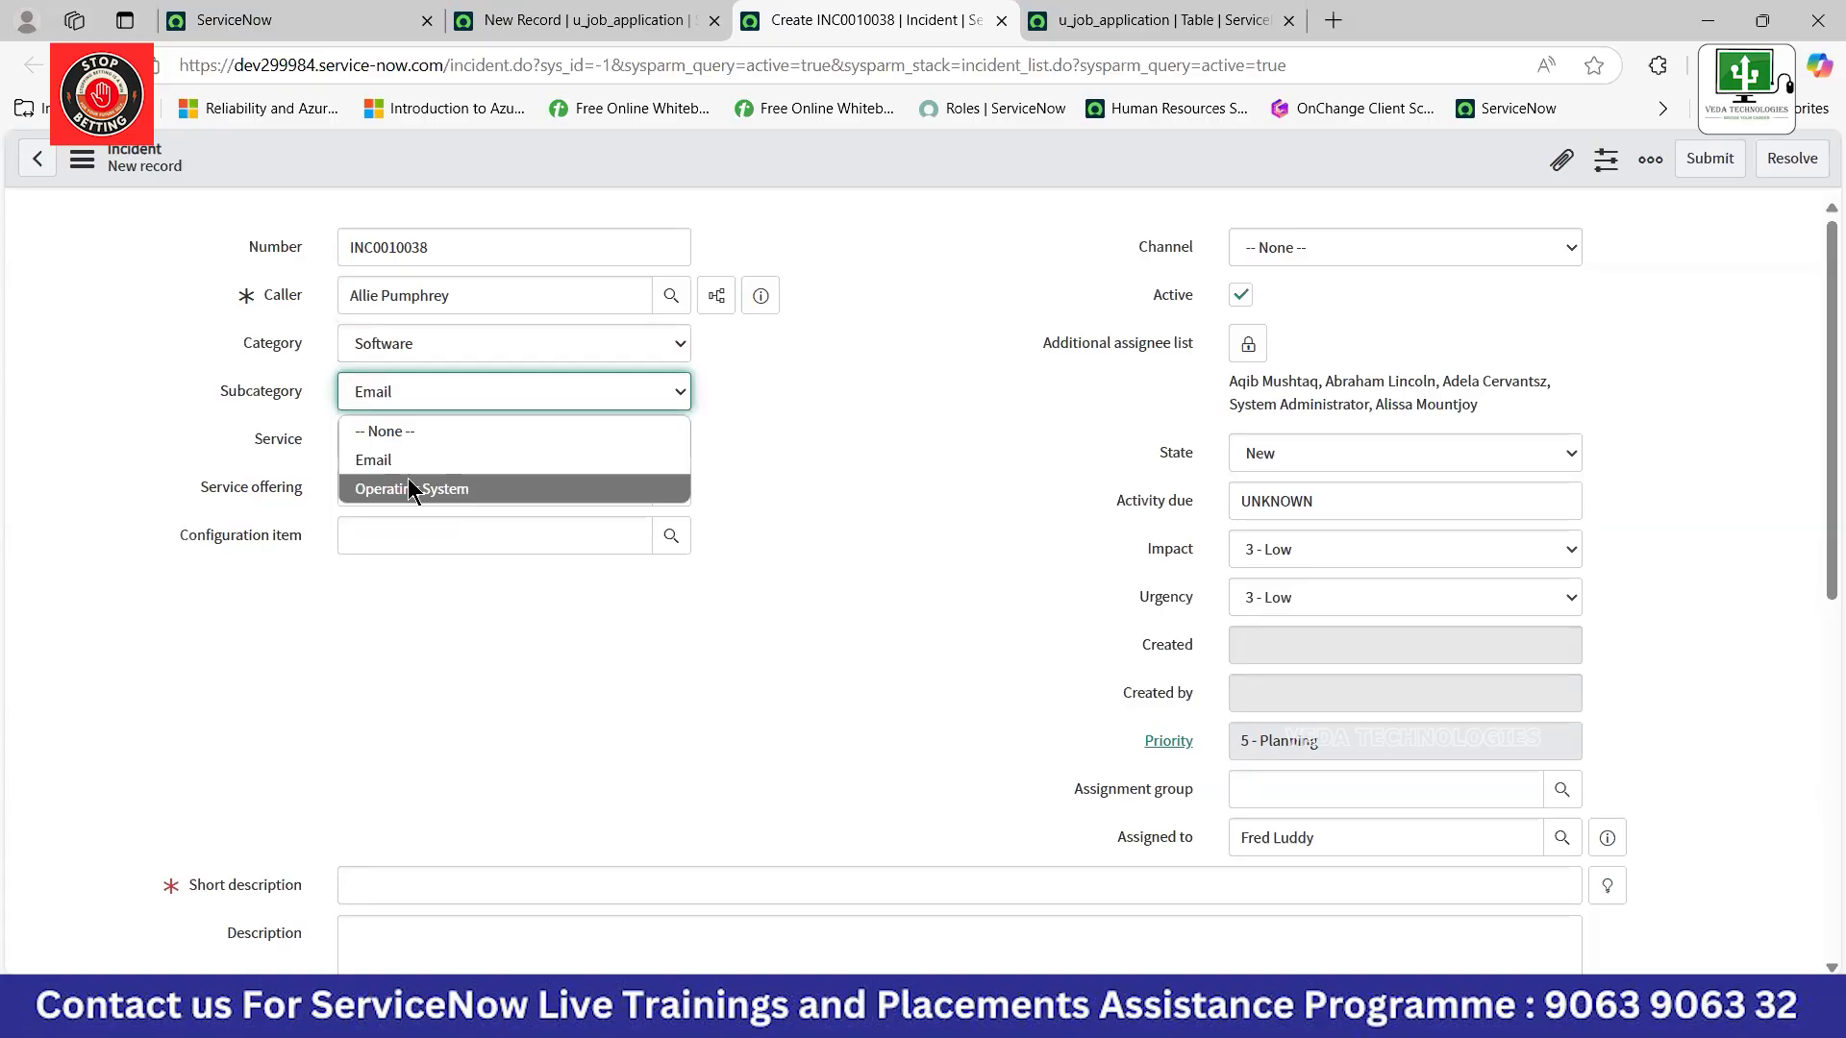
{"action": "left_click", "coordinate": [848, 446]}
Switch back to the Notepad++ notes and highlight the field types from Referance filed through LIST as a recap.
{"action": "key", "text": "alt+Tab"}
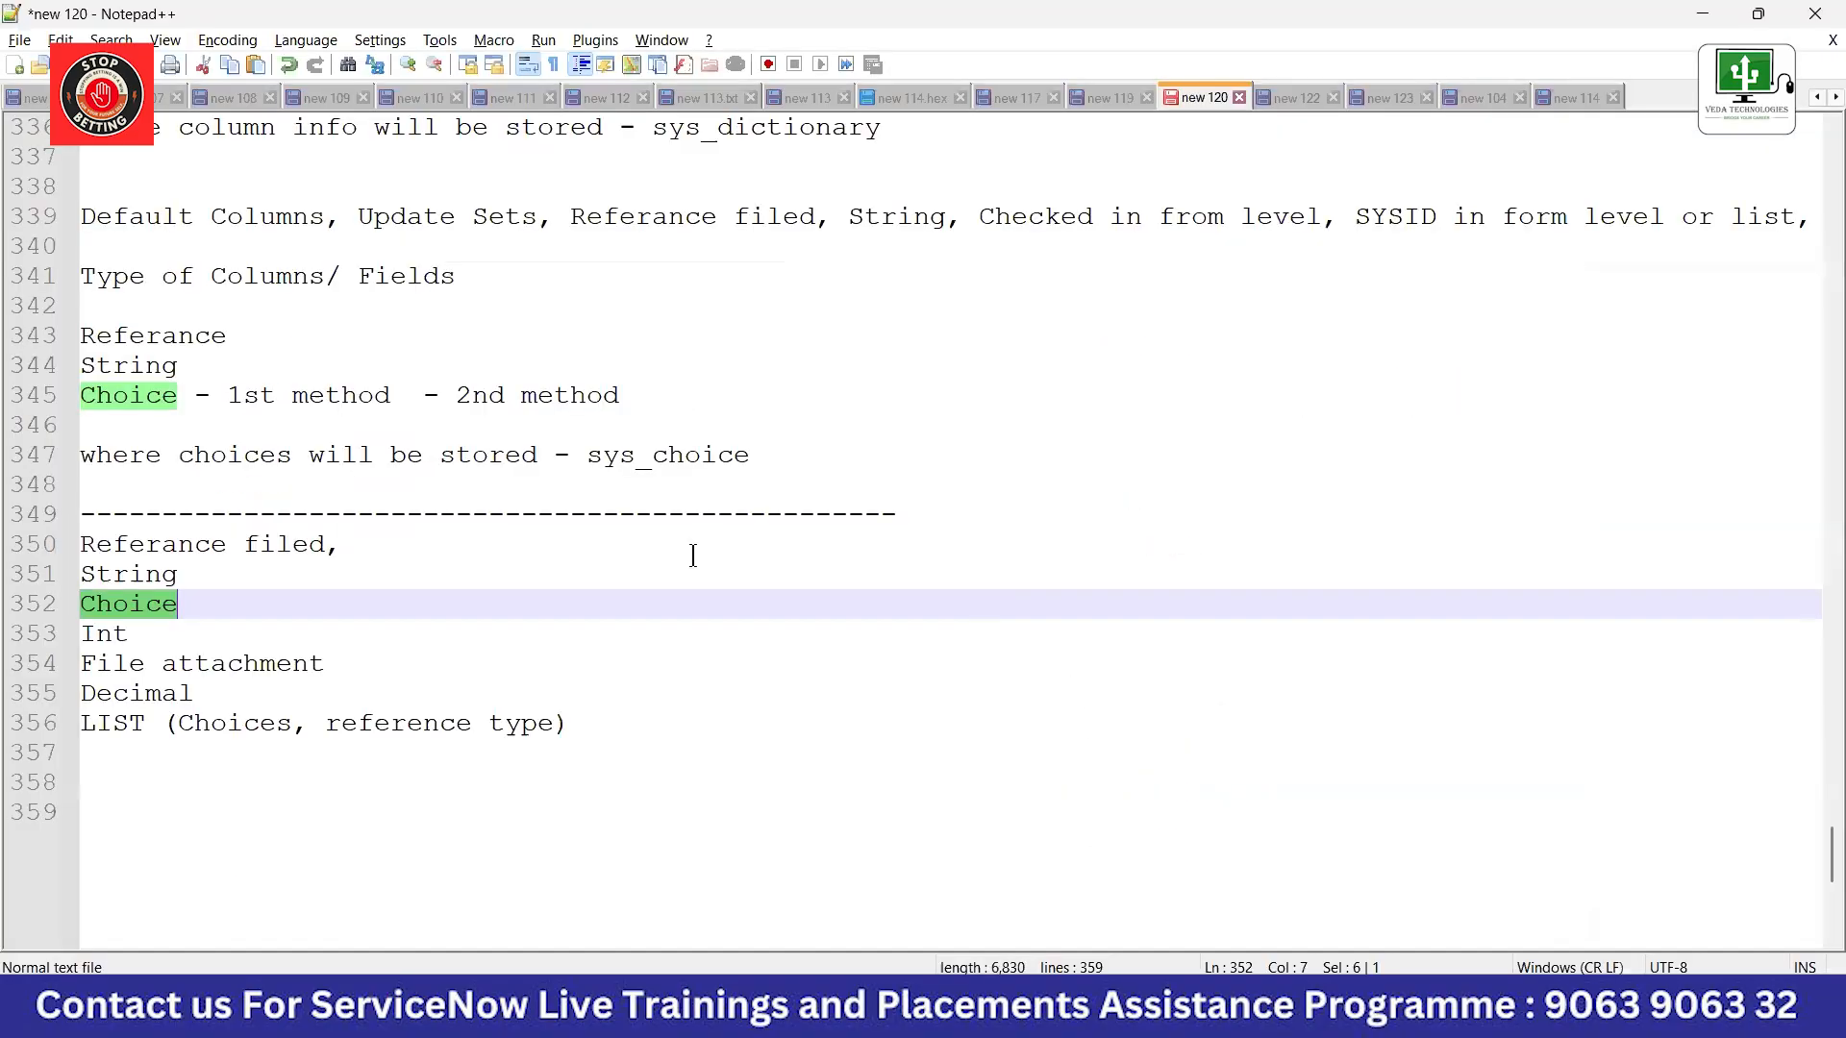
{"action": "left_click", "coordinate": [216, 545]}
{"action": "left_click", "coordinate": [119, 603]}
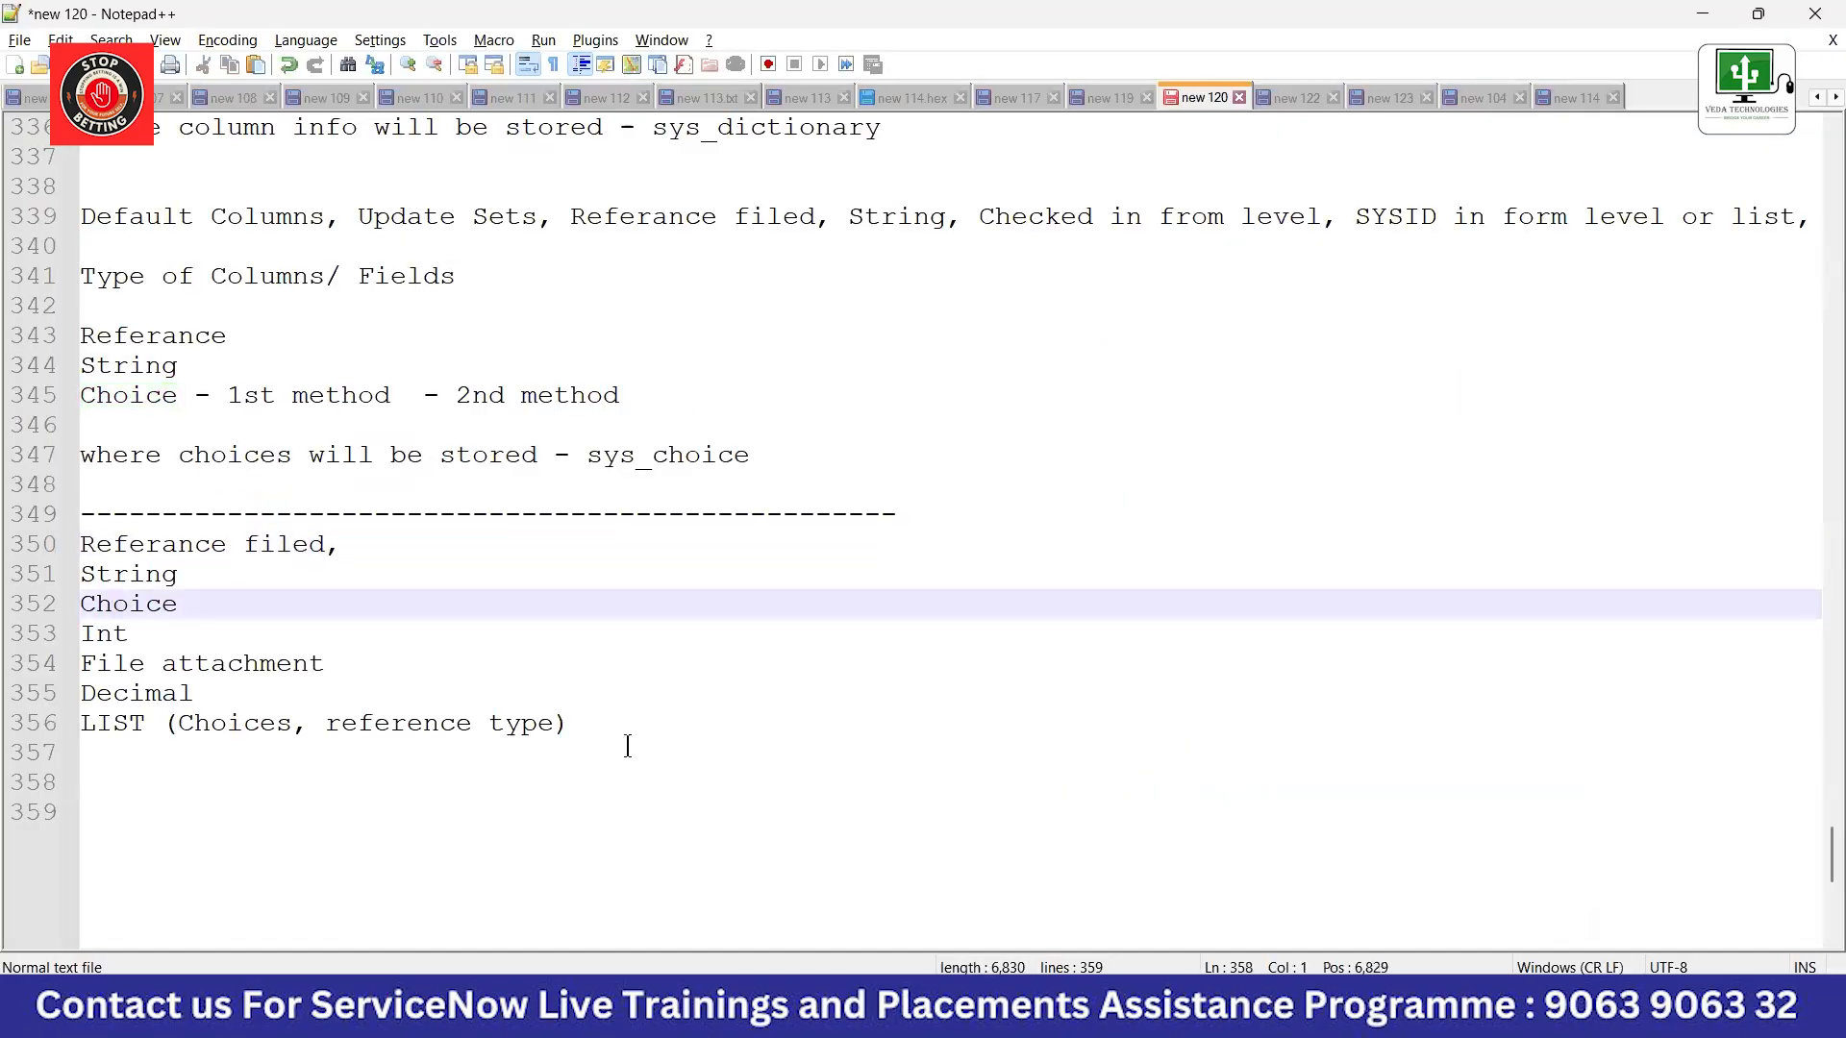
{"action": "left_click_drag", "start_coordinate": [725, 766], "coordinate": [13, 541]}
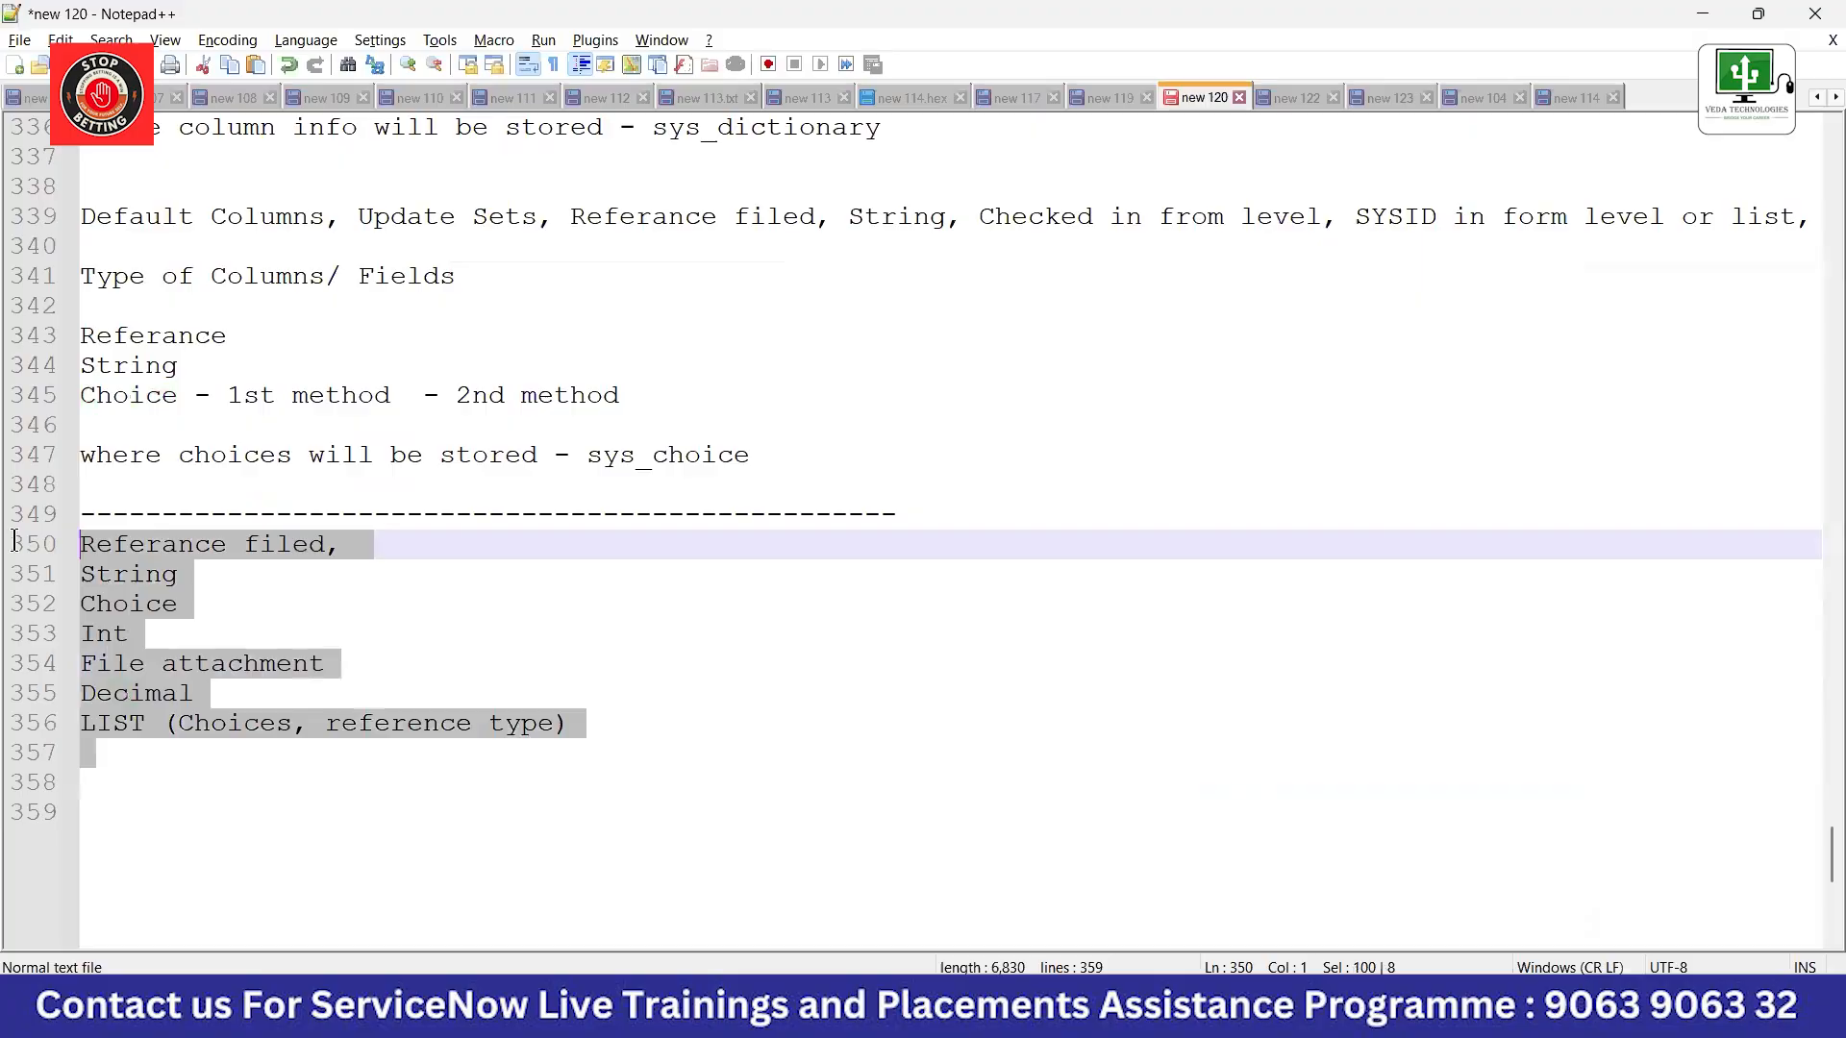
{"action": "left_click", "coordinate": [536, 633]}
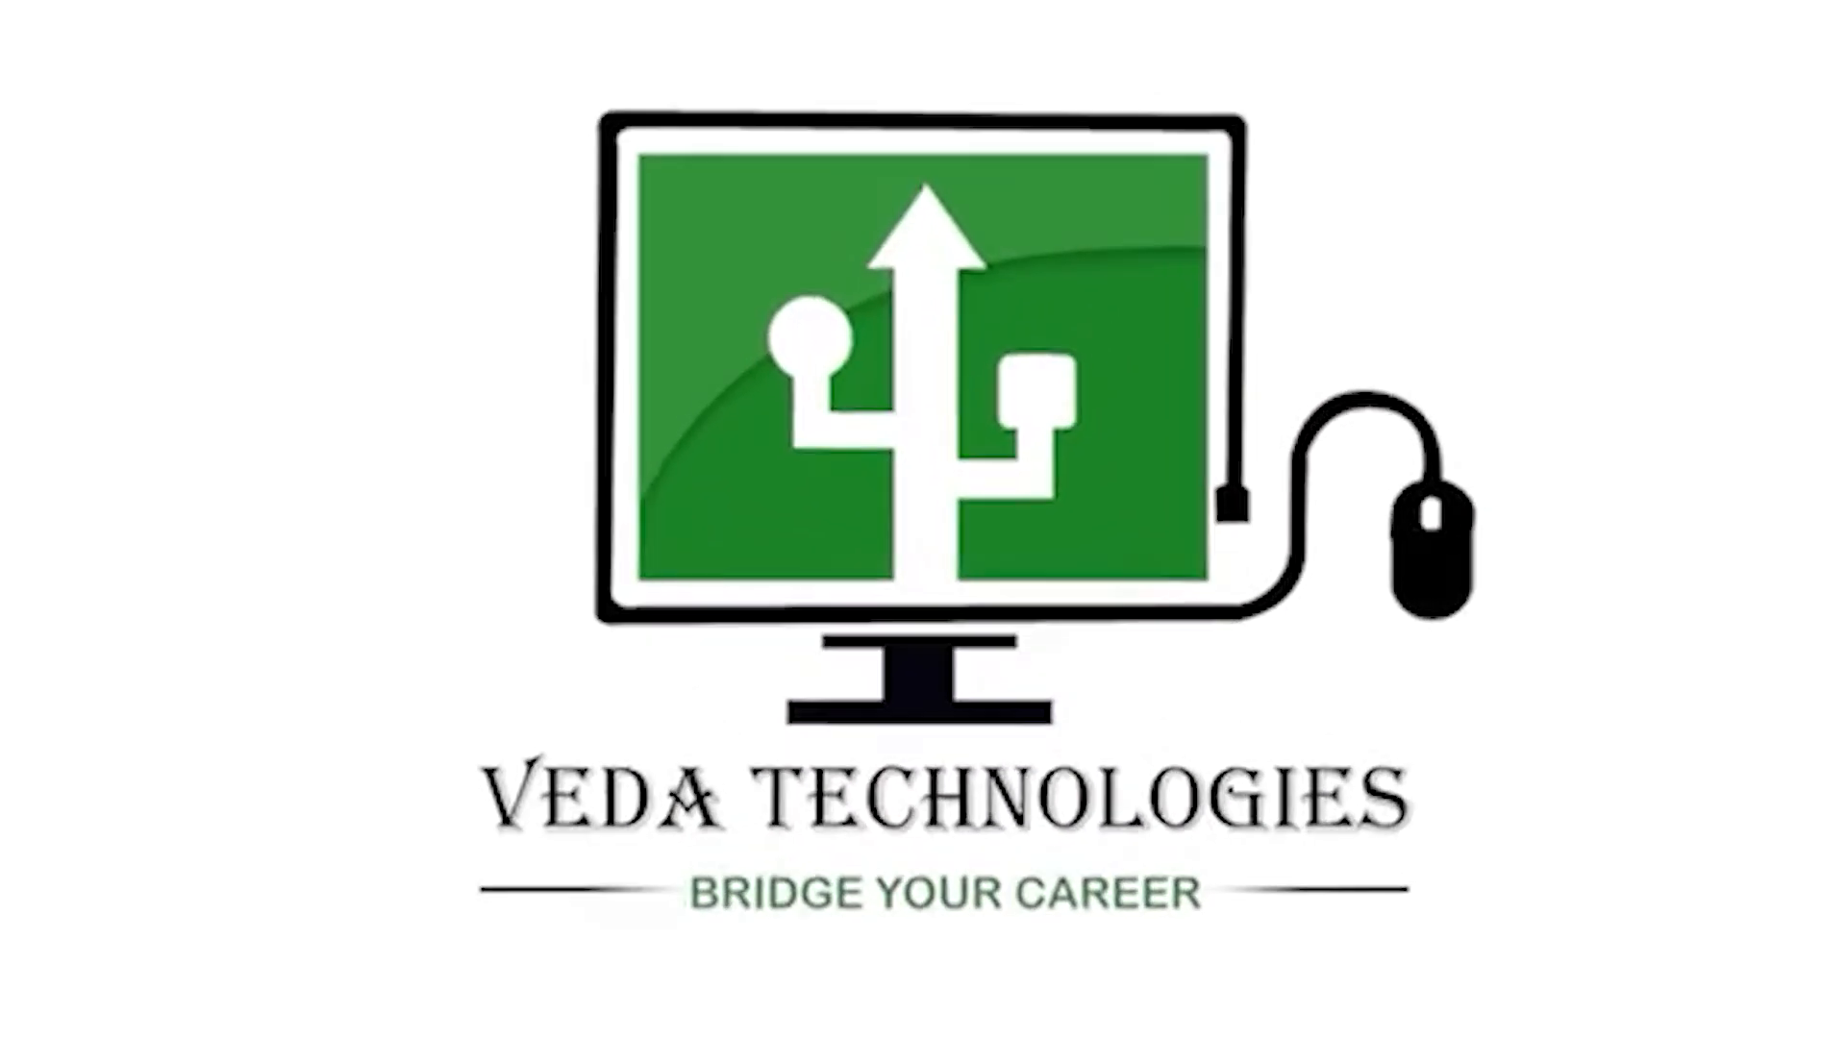